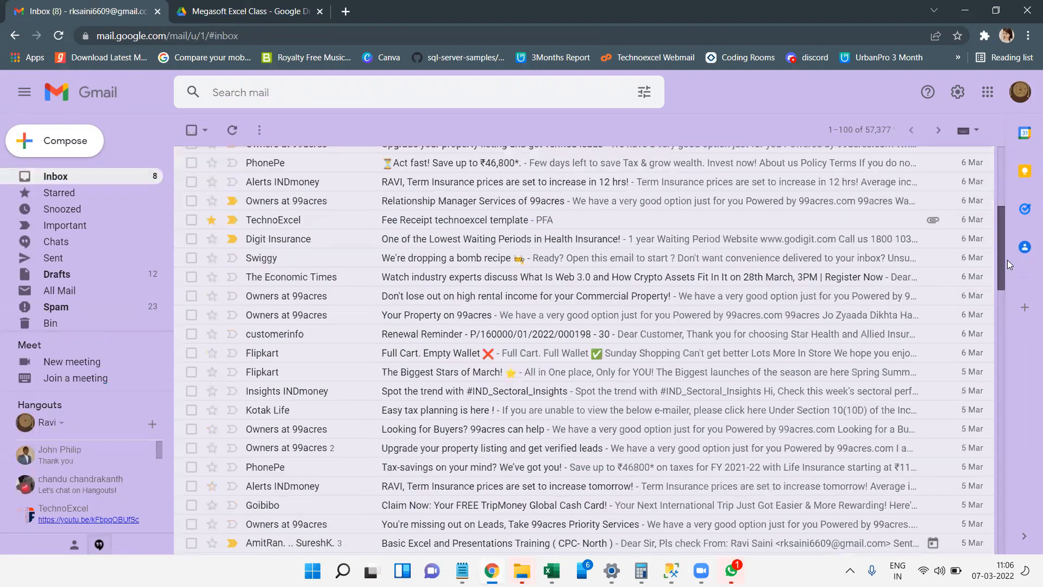
Step: Switch to the Class Excel XIUS Megasoft workbook in Excel and rename Sheet2 as Date Fx
{"action": "left_click", "coordinate": [969, 14]}
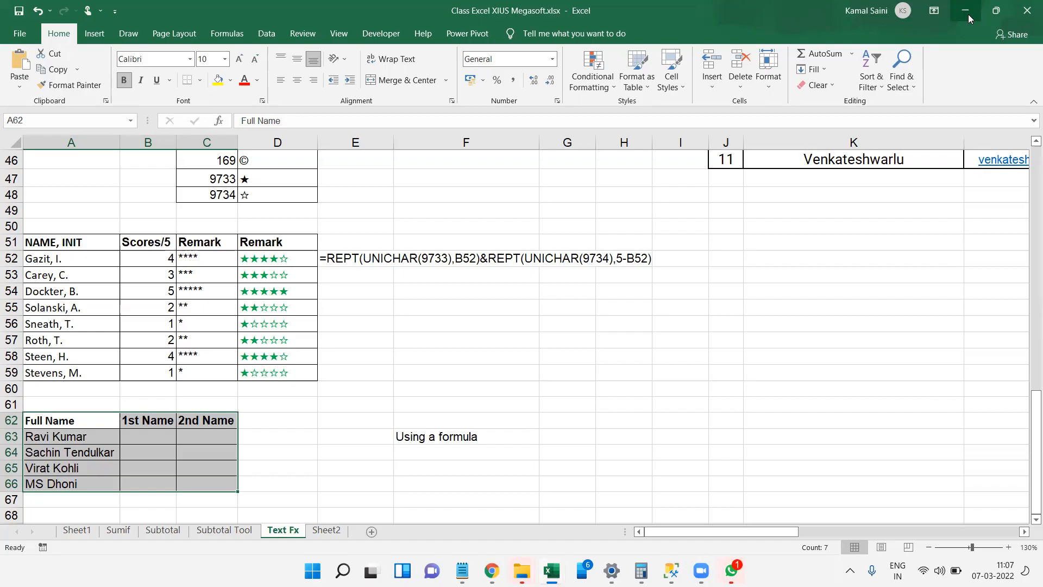
{"action": "left_click", "coordinate": [328, 534]}
{"action": "double_click", "coordinate": [328, 534]}
{"action": "type", "text": "Date Fx"}
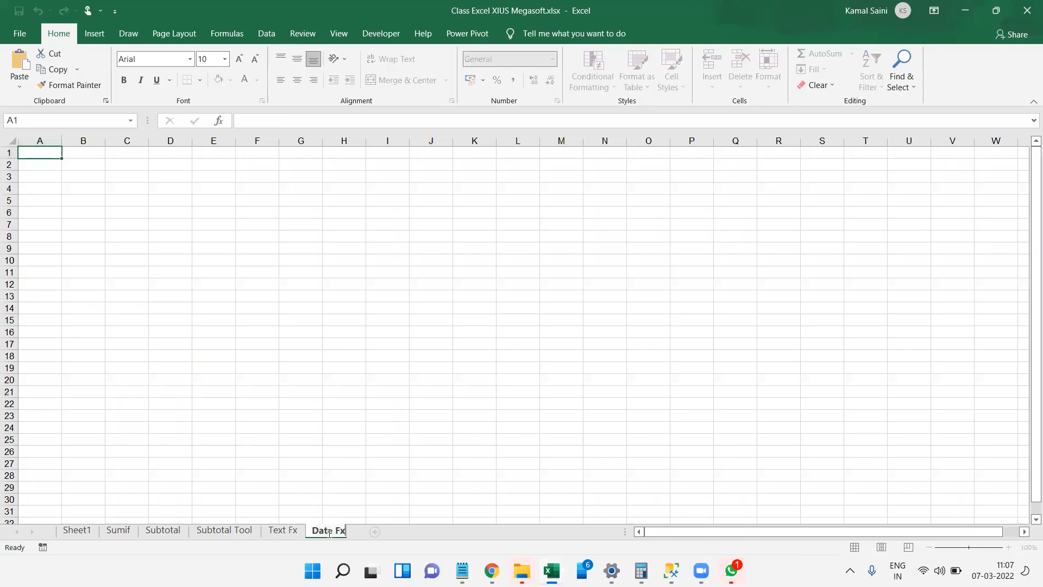
{"action": "key", "text": "Return"}
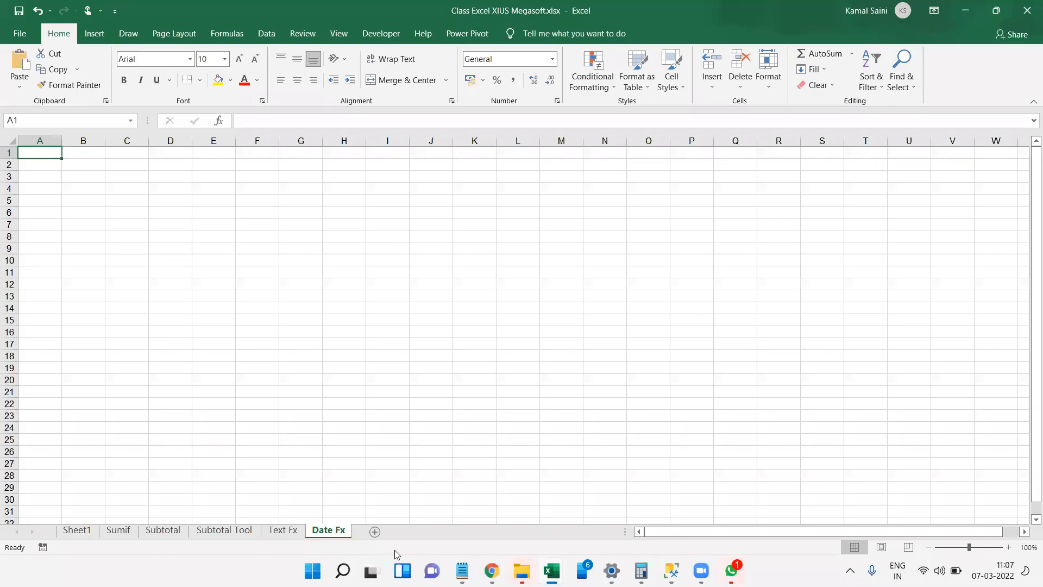
Step: Enter the heading "Date Fx" in cell A1 of the Date Fx sheet
{"action": "left_click", "coordinate": [327, 392]}
{"action": "scroll", "coordinate": [327, 394], "scroll_direction": "up", "scroll_amount": 2}
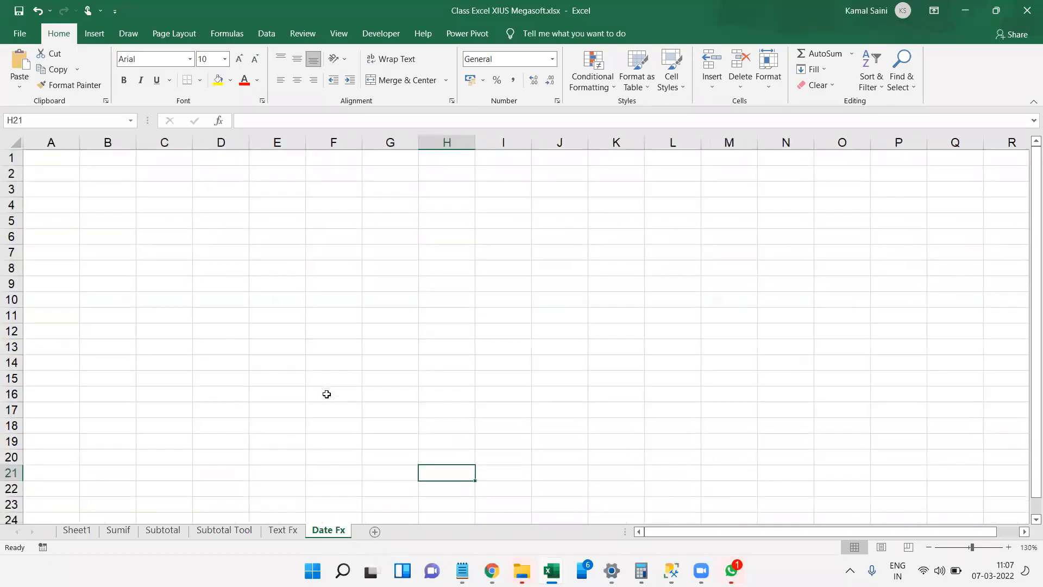
{"action": "key", "text": "ctrl+Left"}
{"action": "key", "text": "ctrl+Up"}
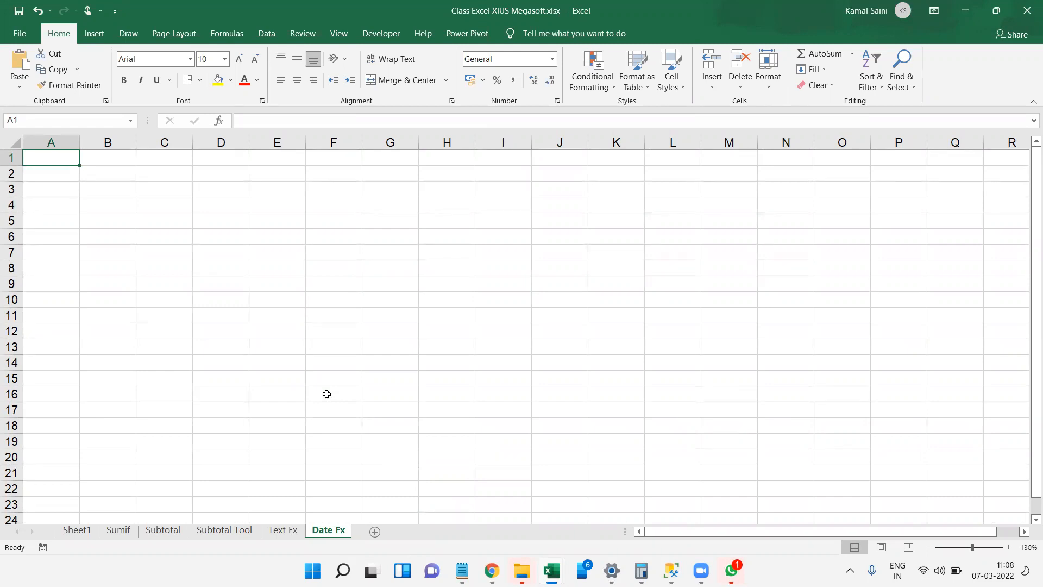
{"action": "type", "text": "Date Fx"}
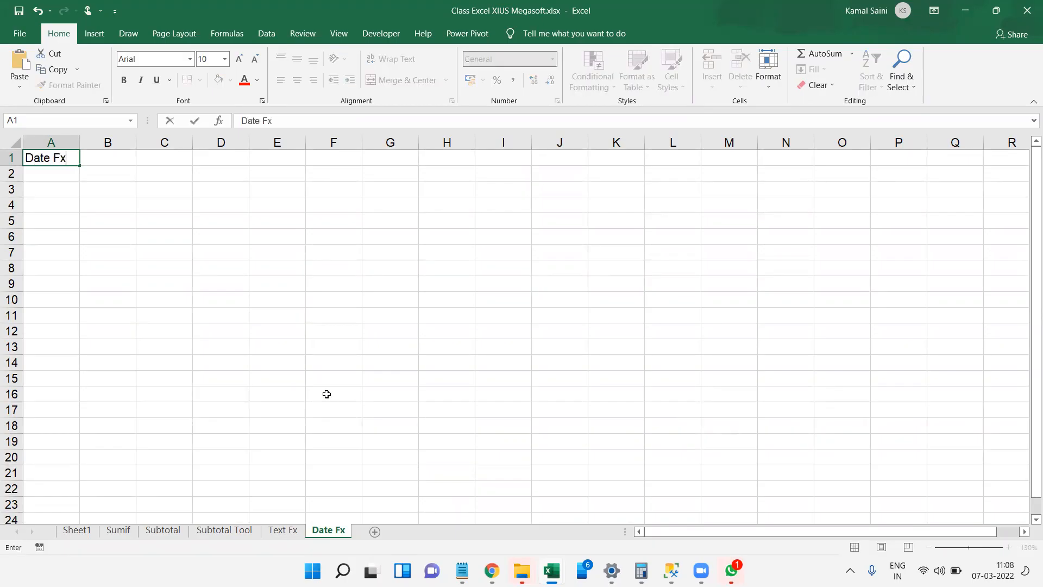
{"action": "key", "text": "Return"}
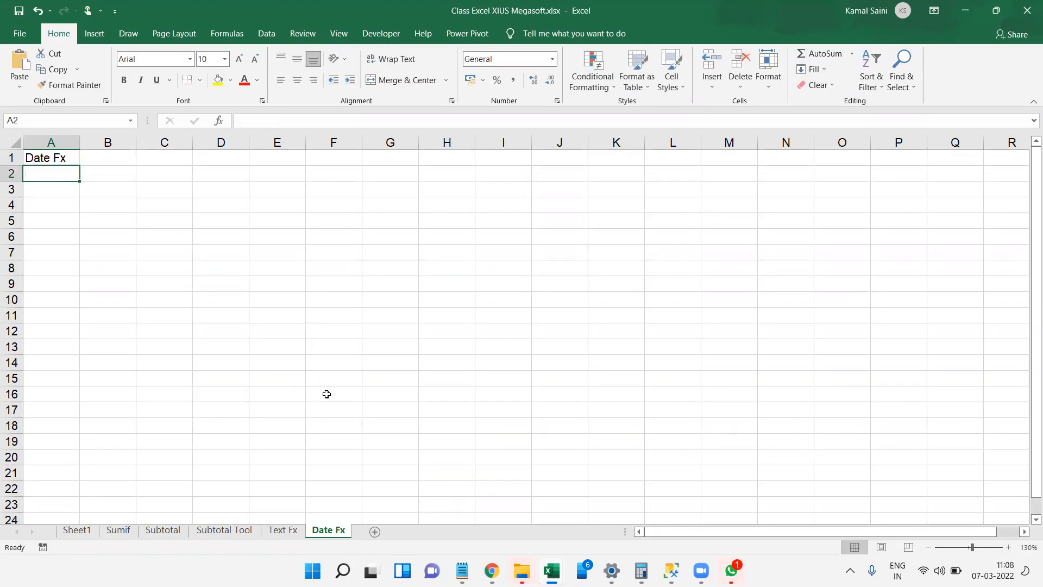
Step: Enter the label "Todays Date" in cell A6
{"action": "key", "text": "Down"}
{"action": "key", "text": "Down"}
{"action": "key", "text": "Down"}
{"action": "key", "text": "Down"}
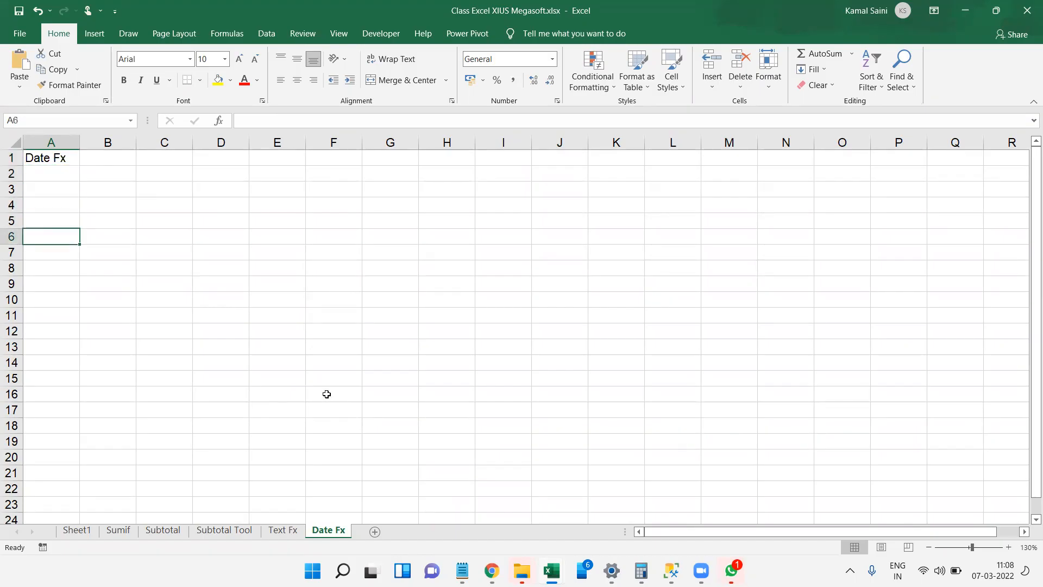
{"action": "type", "text": "Todays Date"}
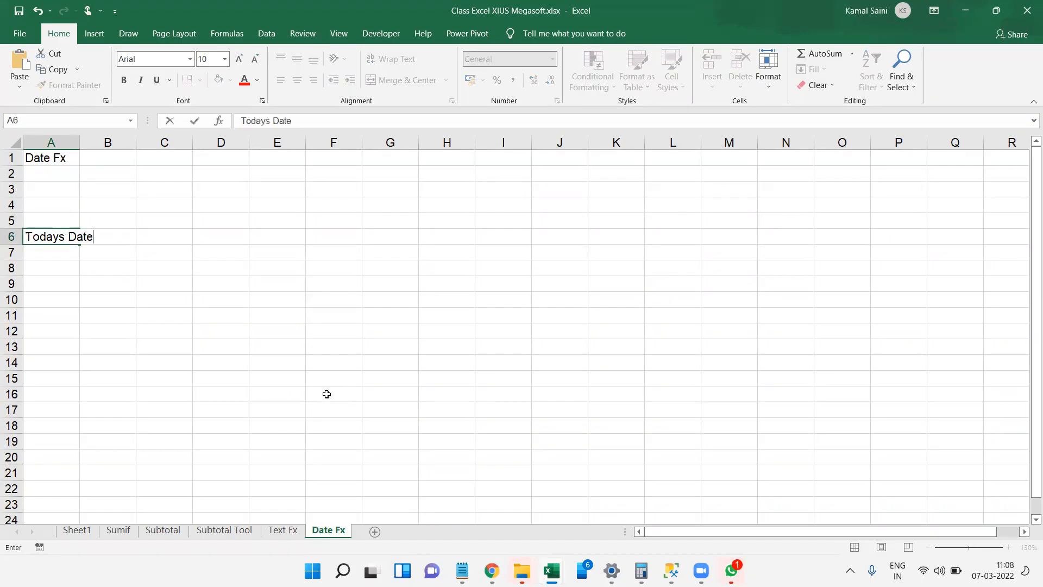
Step: Enter the formula =TODAY() in cell D6 of the Todays Date row
{"action": "key", "text": "Right"}
{"action": "key", "text": "Right"}
{"action": "key", "text": "Right"}
{"action": "type", "text": "=toda"}
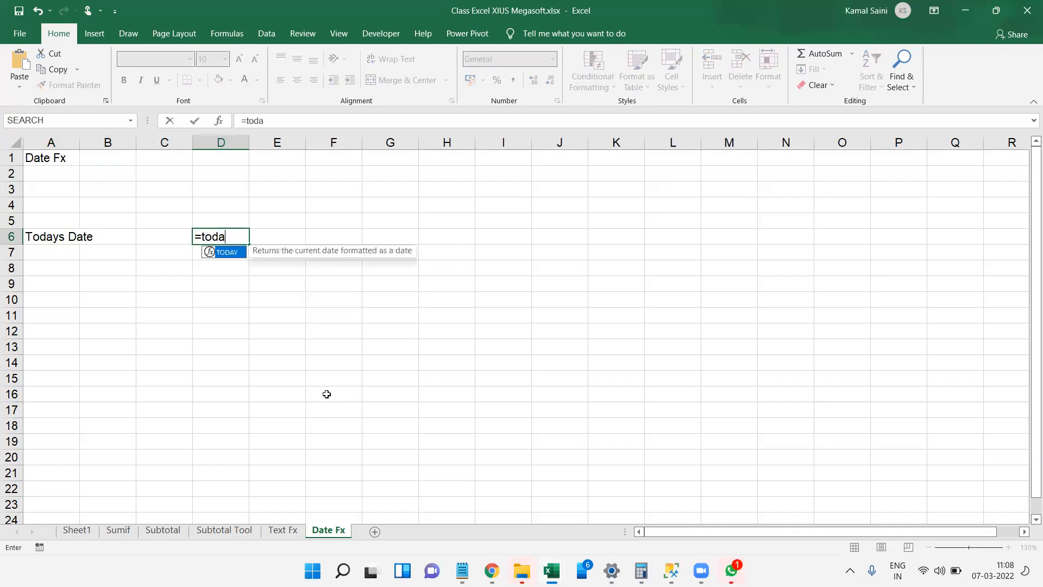
{"action": "key", "text": "Tab"}
{"action": "type", "text": ")"}
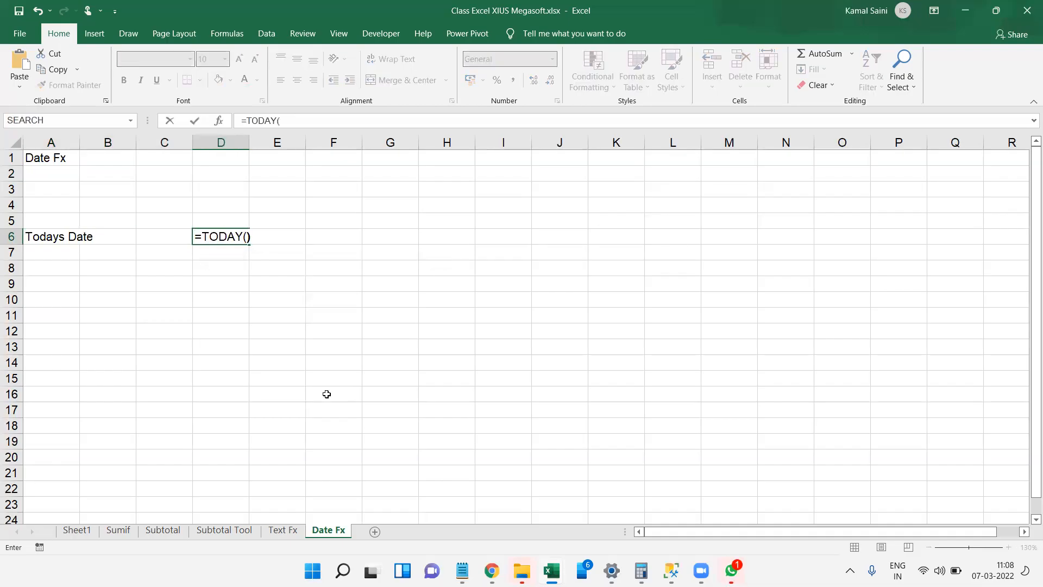
{"action": "key", "text": "Tab"}
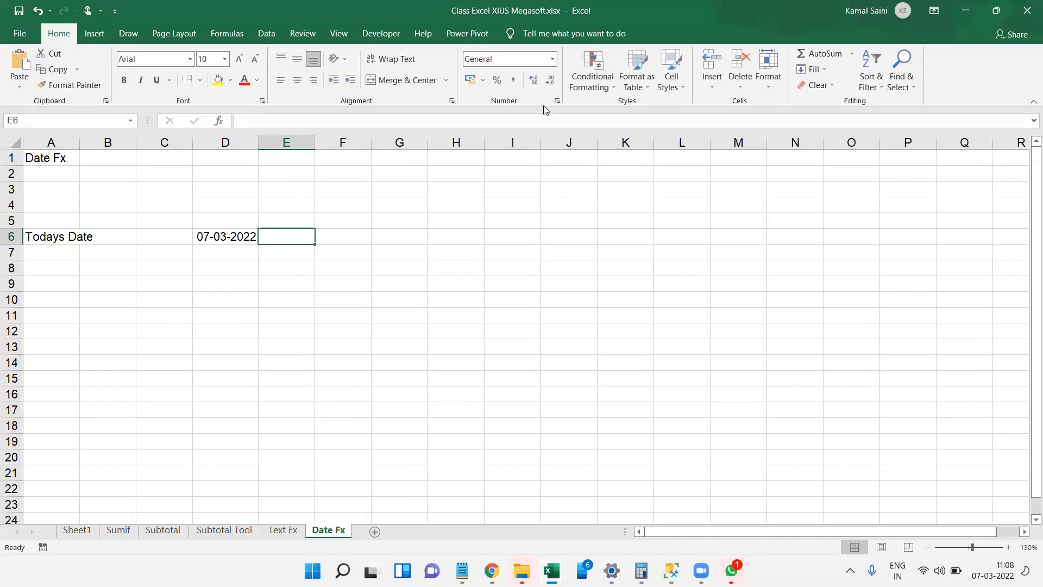
Step: Move the TODAY formula from D6 to E6
{"action": "key", "text": "Left"}
{"action": "key", "text": "ctrl+x"}
{"action": "key", "text": "Right"}
{"action": "key", "text": "ctrl+v"}
{"action": "key", "text": "Right"}
{"action": "key", "text": "Left"}
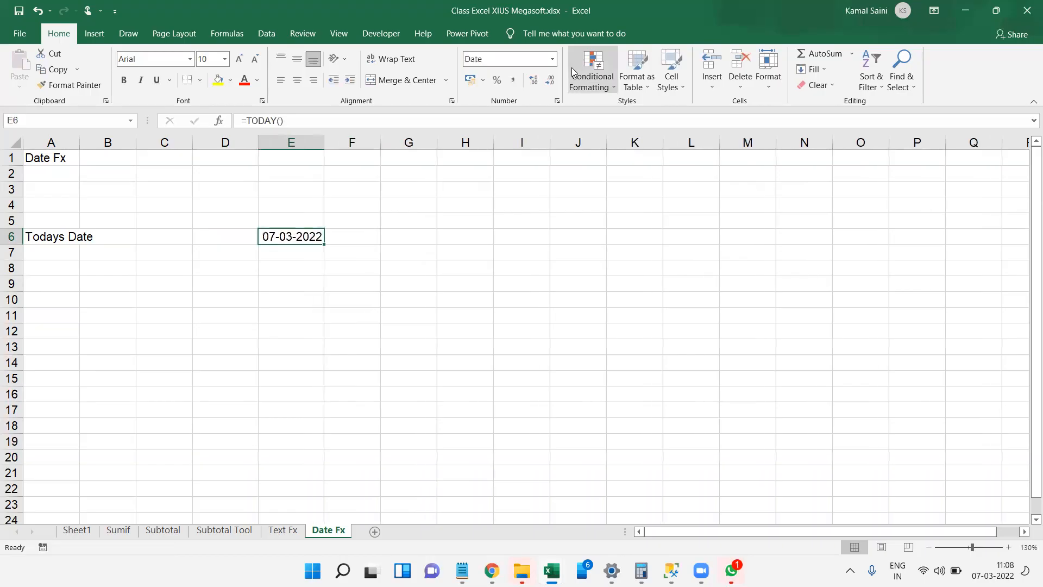
Step: Show the formula of E6 as text in cell F6 using =FORMULATEXT(E6)
{"action": "key", "text": "Right"}
{"action": "type", "text": "="}
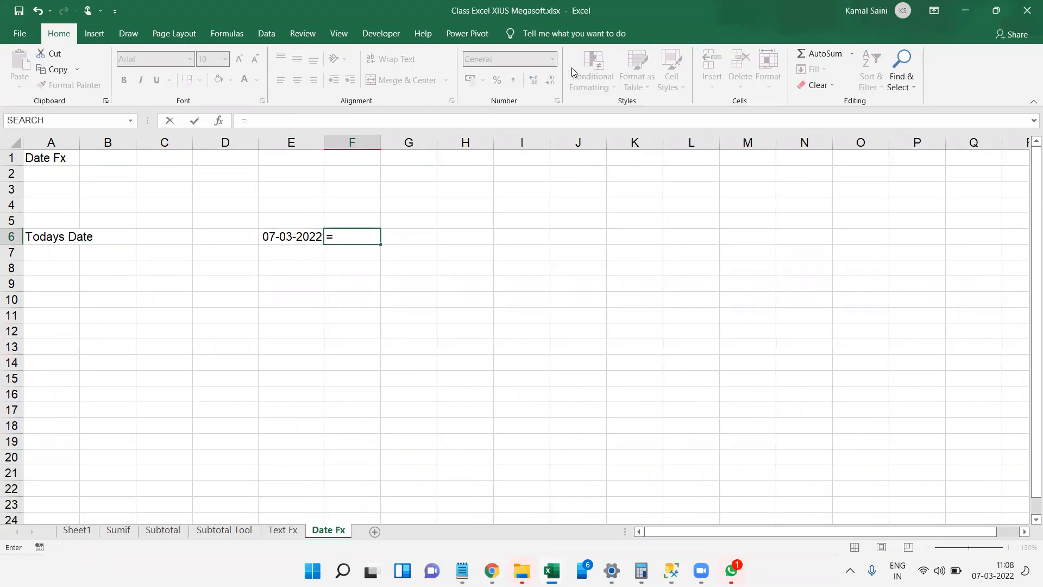
{"action": "key", "text": "Escape"}
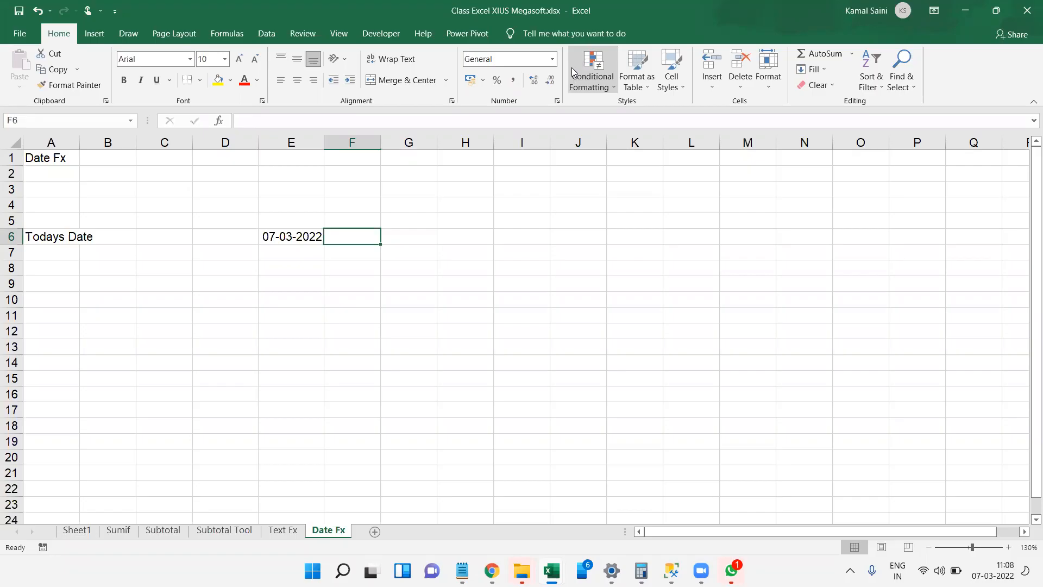
{"action": "type", "text": "="}
{"action": "type", "text": "form"}
{"action": "key", "text": "Tab"}
{"action": "key", "text": "Left"}
{"action": "type", "text": ")"}
{"action": "key", "text": "Return"}
Step: Enter the label "Todays Date with Time" in cell A7
{"action": "key", "text": "Left"}
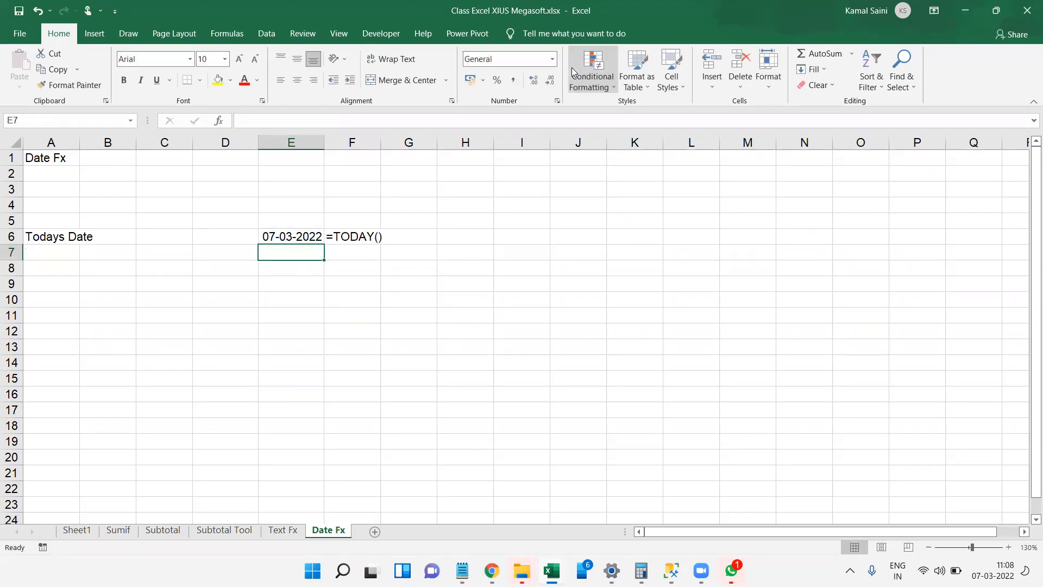
{"action": "key", "text": "Left"}
{"action": "key", "text": "Left"}
{"action": "key", "text": "Left"}
{"action": "key", "text": "Left"}
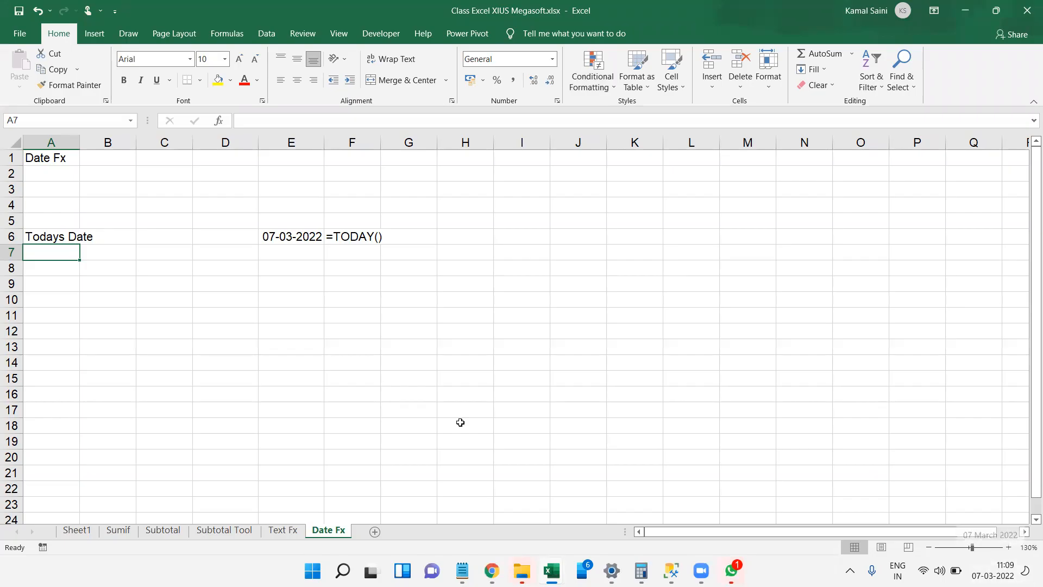
{"action": "type", "text": "Todays "}
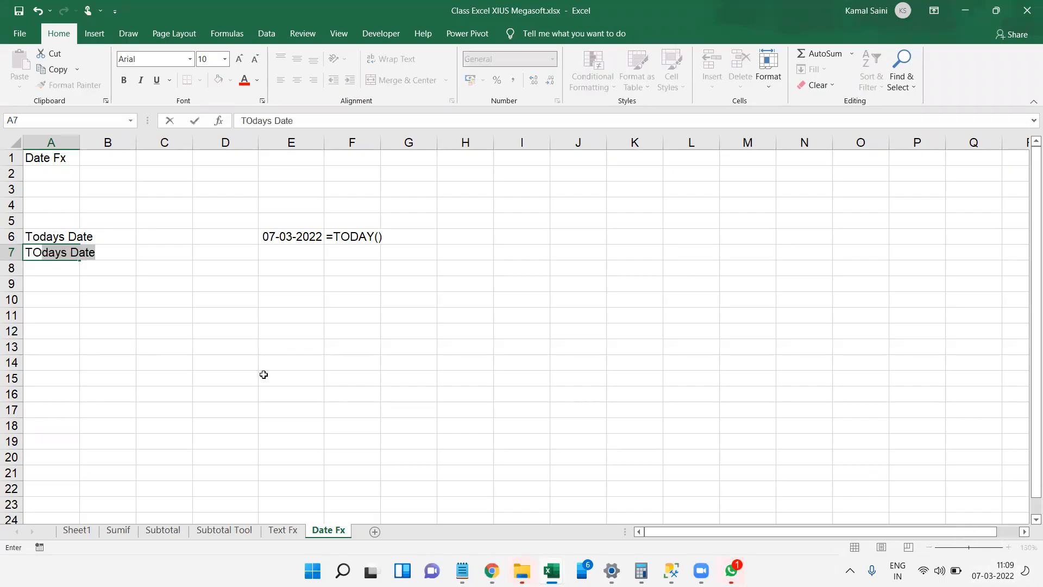
{"action": "type", "text": "Date with Time"}
Step: Enter =NOW() in cell E7 and copy the FORMULATEXT formula from F6 down to F7
{"action": "key", "text": "Right"}
{"action": "key", "text": "Right"}
{"action": "key", "text": "Right"}
{"action": "key", "text": "Right"}
{"action": "key", "text": "Right"}
{"action": "key", "text": "Left"}
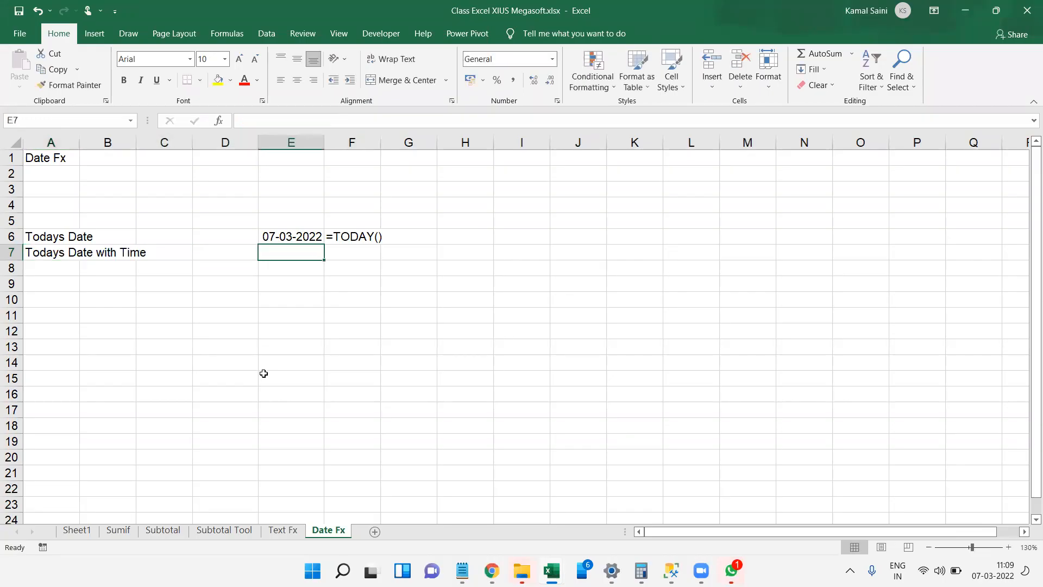
{"action": "type", "text": "=now()"}
{"action": "key", "text": "ctrl+Return"}
{"action": "key", "text": "Right"}
{"action": "key", "text": "ctrl+d"}
Step: Enter the labels Day, Month and Year in cells A8, A9 and A10
{"action": "key", "text": "Down"}
{"action": "key", "text": "Home"}
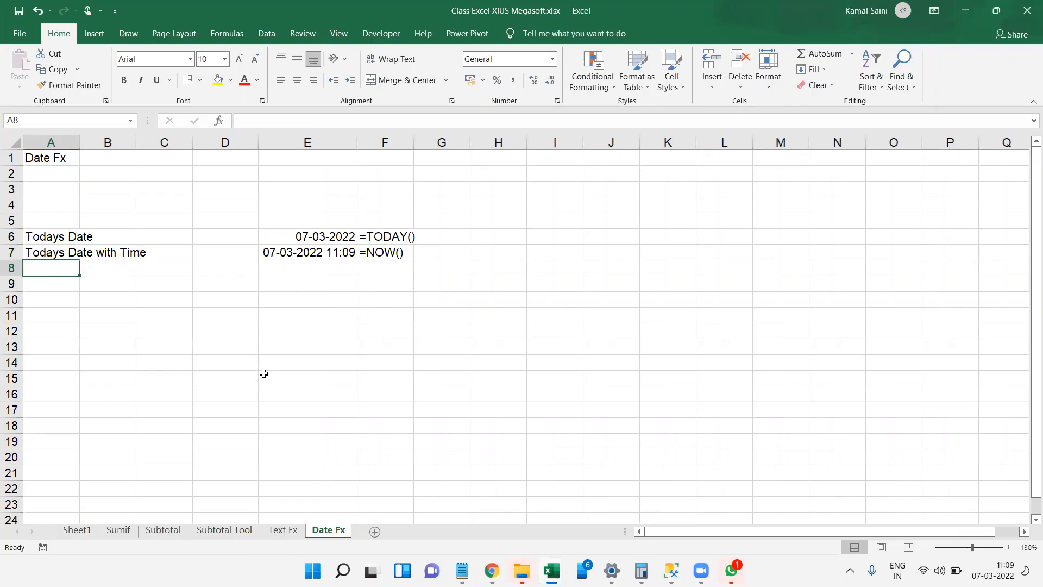
{"action": "type", "text": "Day"}
{"action": "key", "text": "Return"}
{"action": "type", "text": "Month"}
{"action": "key", "text": "Return"}
{"action": "type", "text": "Year"}
Step: Extract the day of today's date in cell E8 with =DAY(E6)
{"action": "key", "text": "Right"}
{"action": "key", "text": "Right"}
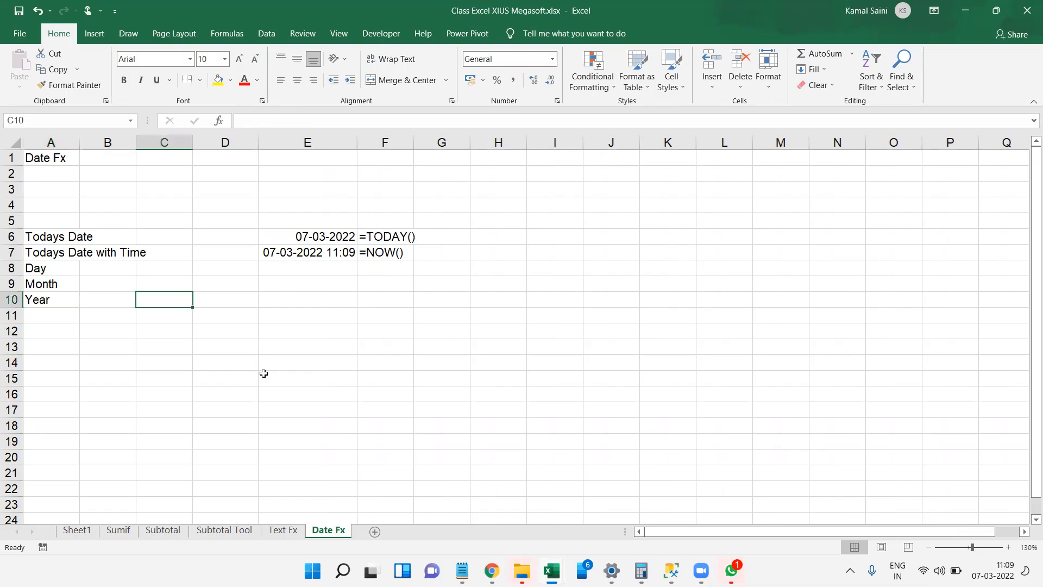
{"action": "key", "text": "Right"}
{"action": "key", "text": "Right"}
{"action": "key", "text": "Up"}
{"action": "key", "text": "Up"}
{"action": "type", "text": "=day"}
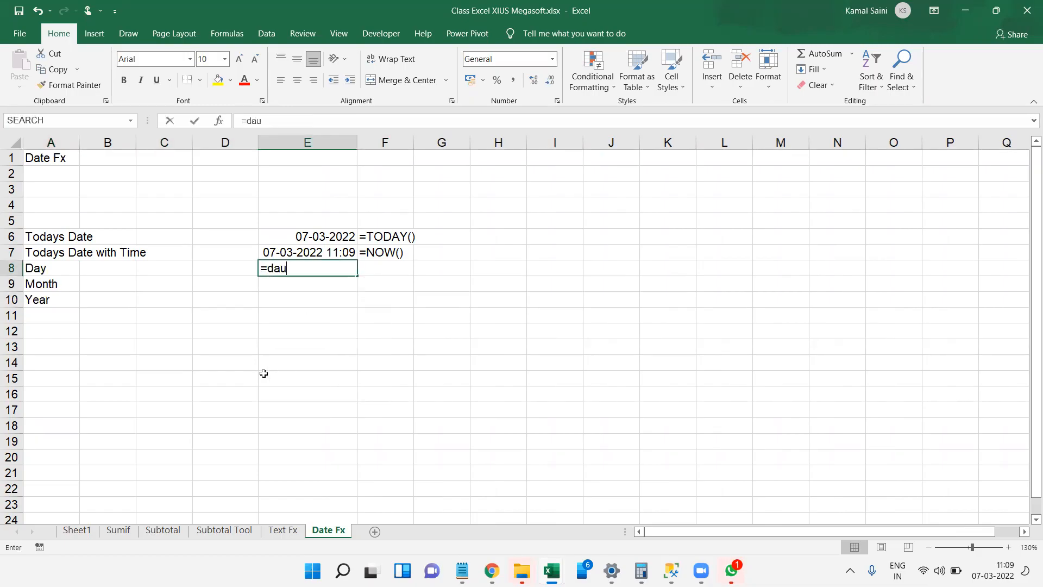
{"action": "key", "text": "Tab"}
{"action": "key", "text": "Up"}
{"action": "key", "text": "Up"}
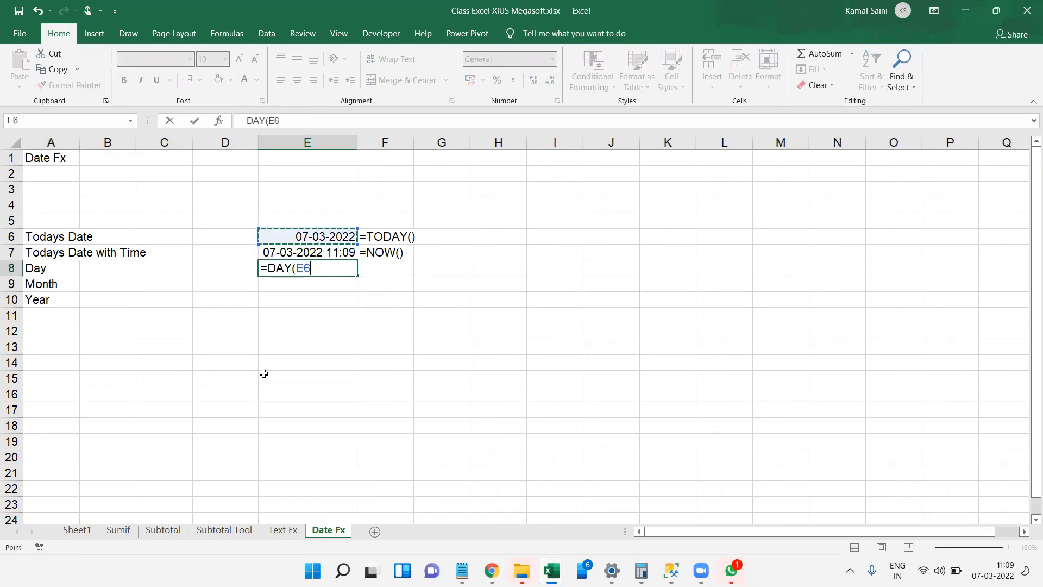
{"action": "key", "text": "Return"}
Step: Extract the month of today's date in cell E9 with =MONTH(E6)
{"action": "type", "text": "=month"}
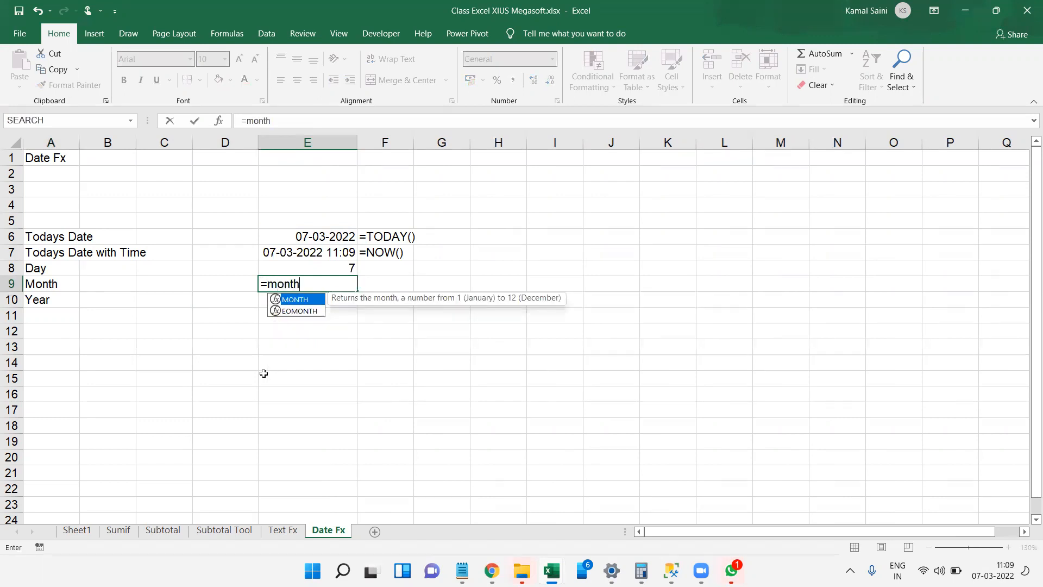
{"action": "key", "text": "Tab"}
{"action": "key", "text": "Up"}
{"action": "key", "text": "Up"}
{"action": "key", "text": "Return"}
Step: Extract the year of today's date in cell E10 with =YEAR(E6)
{"action": "type", "text": "=yea"}
{"action": "key", "text": "Tab"}
{"action": "key", "text": "Up"}
{"action": "key", "text": "Up"}
{"action": "key", "text": "Up"}
{"action": "key", "text": "Up"}
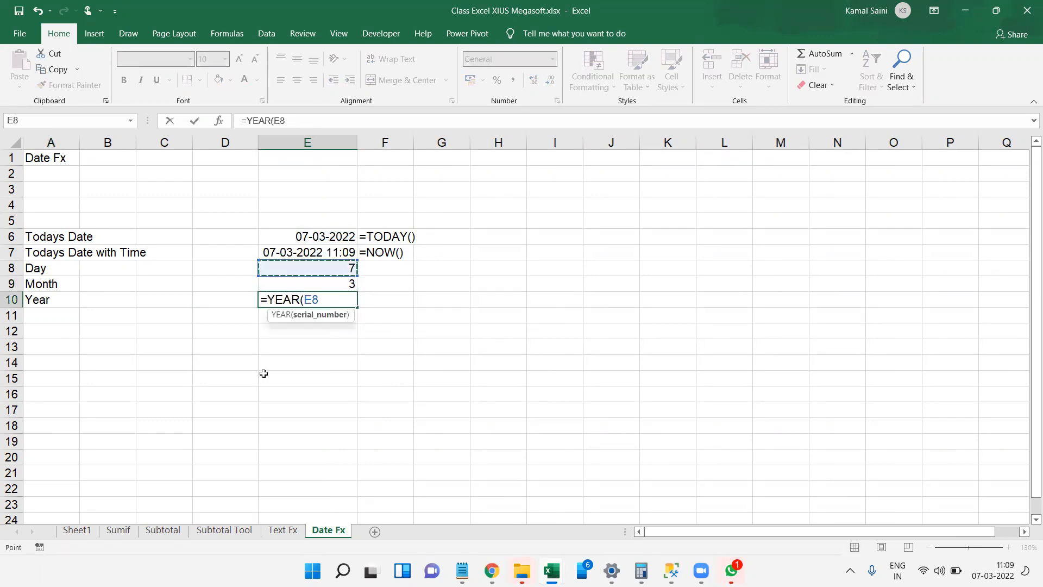
{"action": "key", "text": "Tab"}
Step: Fill the FORMULATEXT formula from F7 down through F10 to display the Day, Month and Year formulas
{"action": "key", "text": "shift+Up"}
{"action": "key", "text": "shift+Up"}
{"action": "key", "text": "shift+Up"}
{"action": "key", "text": "ctrl+d"}
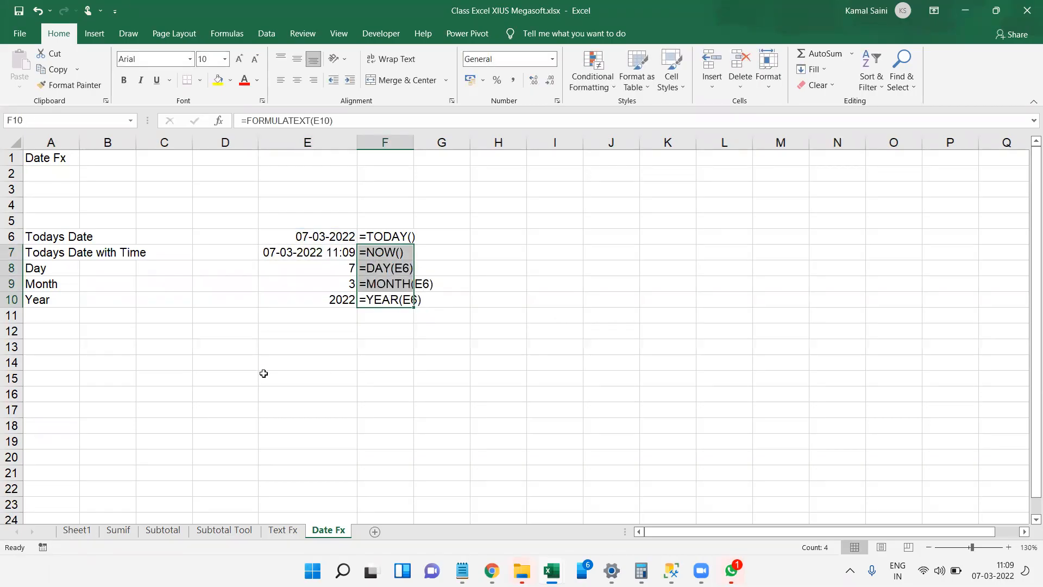
Step: Make the Date Fx heading in cell A1 bold
{"action": "key", "text": "Left"}
{"action": "key", "text": "Left"}
{"action": "key", "text": "Down"}
{"action": "key", "text": "Left"}
{"action": "key", "text": "Left"}
{"action": "key", "text": "Left"}
{"action": "key", "text": "Up"}
{"action": "key", "text": "ctrl+shift+Up"}
{"action": "key", "text": "ctrl+Home"}
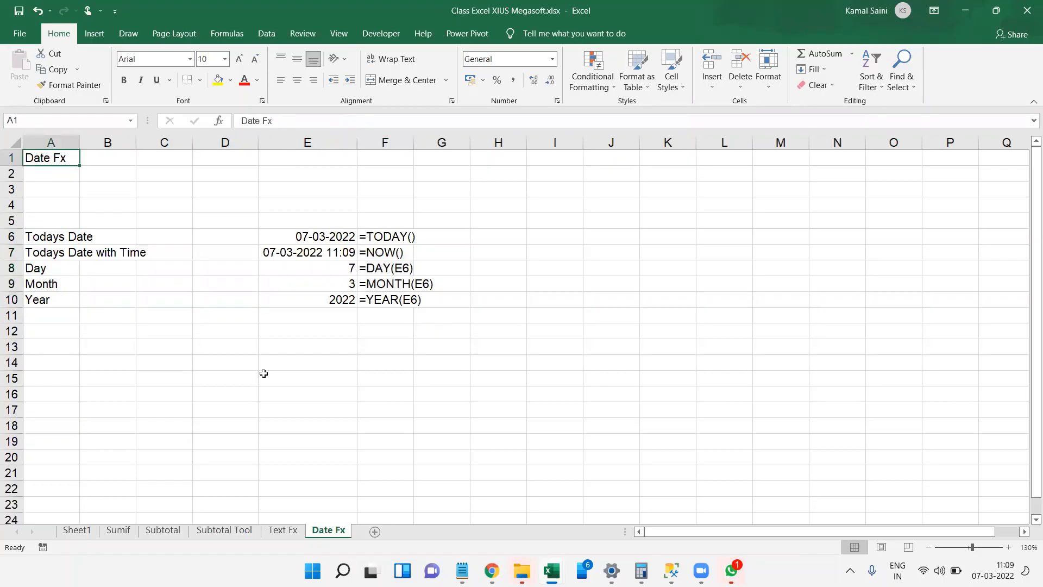
{"action": "key", "text": "ctrl+b"}
Step: Enter the sample date 18 mar 2009 in cell I5
{"action": "left_click", "coordinate": [562, 223]}
{"action": "type", "text": "18 "}
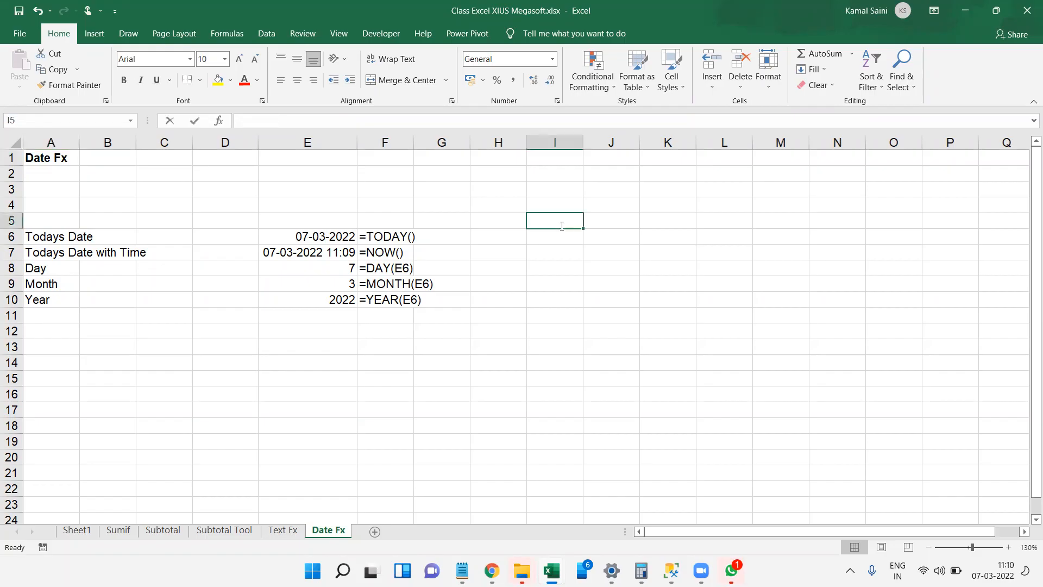
{"action": "type", "text": "mar 2009"}
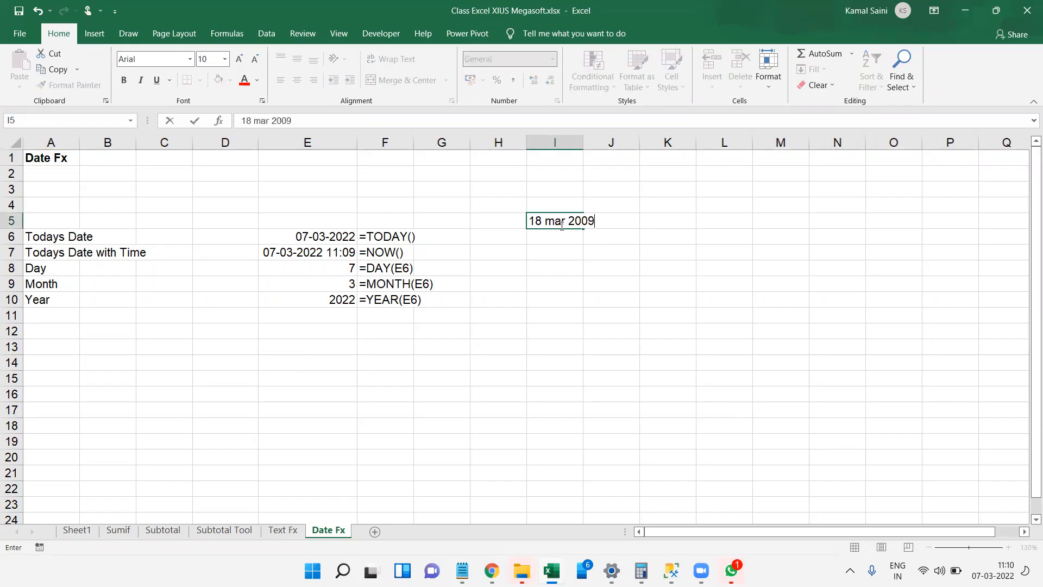
{"action": "key", "text": "ctrl+Return"}
{"action": "key", "text": "Tab"}
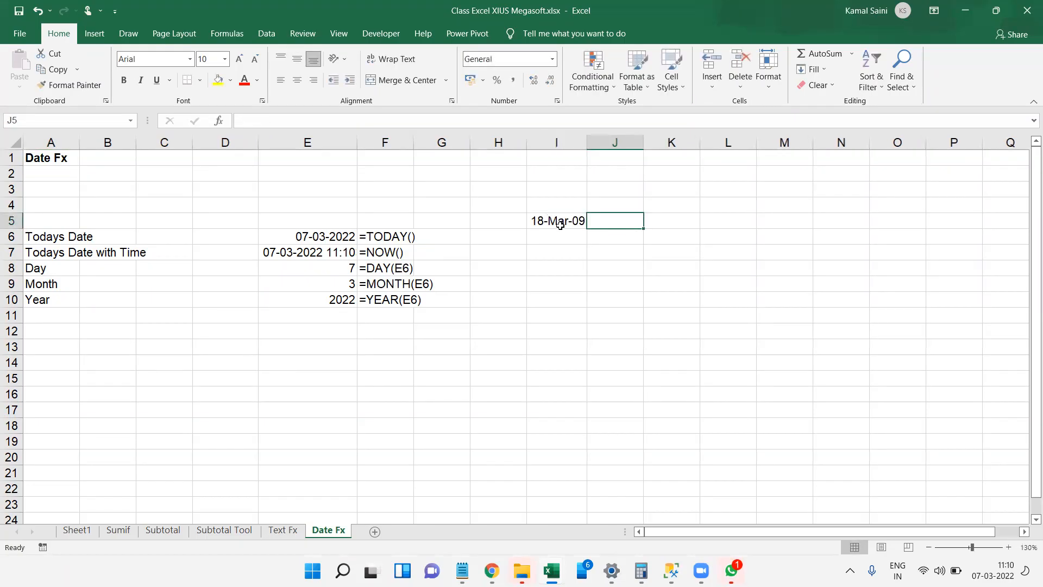
Step: Extract the day of the sample date in cell J5 with =DAY(I5)
{"action": "type", "text": "=day"}
{"action": "key", "text": "Tab"}
{"action": "left_click", "coordinate": [560, 225]}
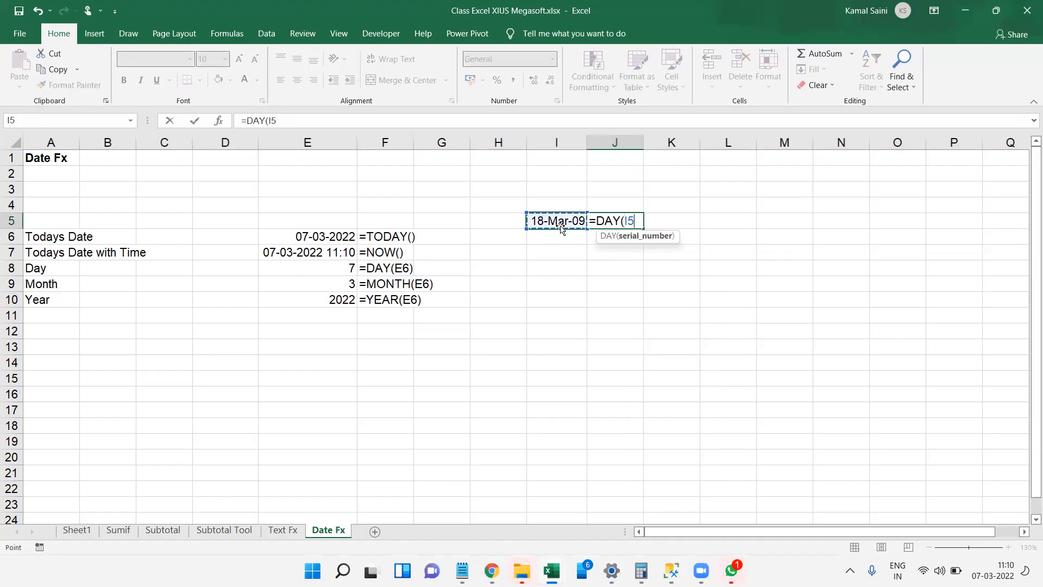
{"action": "type", "text": ")"}
{"action": "key", "text": "Tab"}
Step: Extract the month of the sample date in cell K5 with the MONTH function on I5
{"action": "type", "text": "=mo"}
{"action": "key", "text": "Tab"}
{"action": "left_click", "coordinate": [560, 223]}
{"action": "key", "text": "Tab"}
Step: Extract the year of the sample date in cell L5 with the YEAR function on I5
{"action": "type", "text": "=year"}
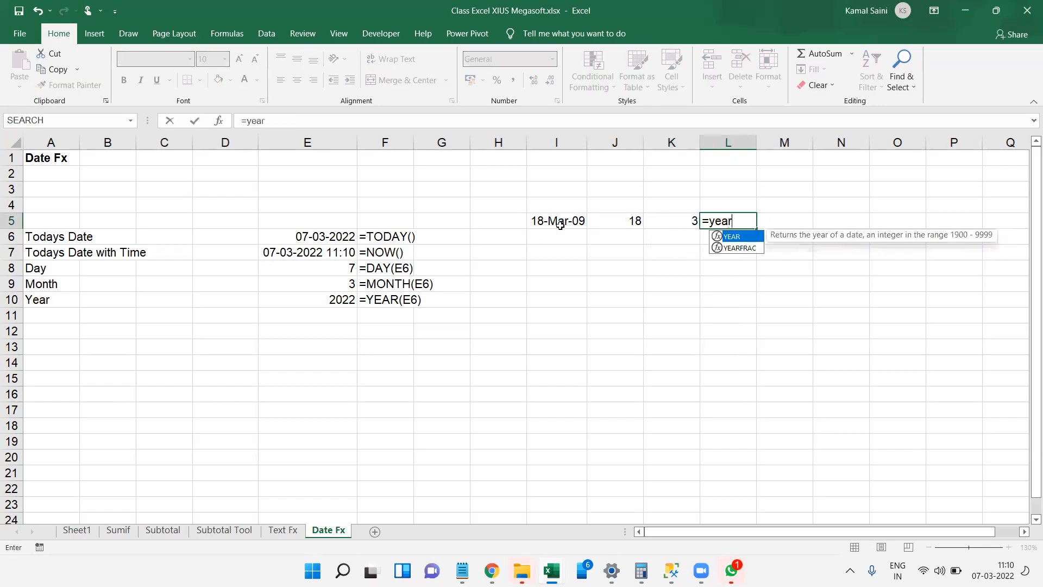
{"action": "key", "text": "Tab"}
{"action": "key", "text": "Left"}
{"action": "key", "text": "Left"}
{"action": "key", "text": "Left"}
{"action": "key", "text": "Return"}
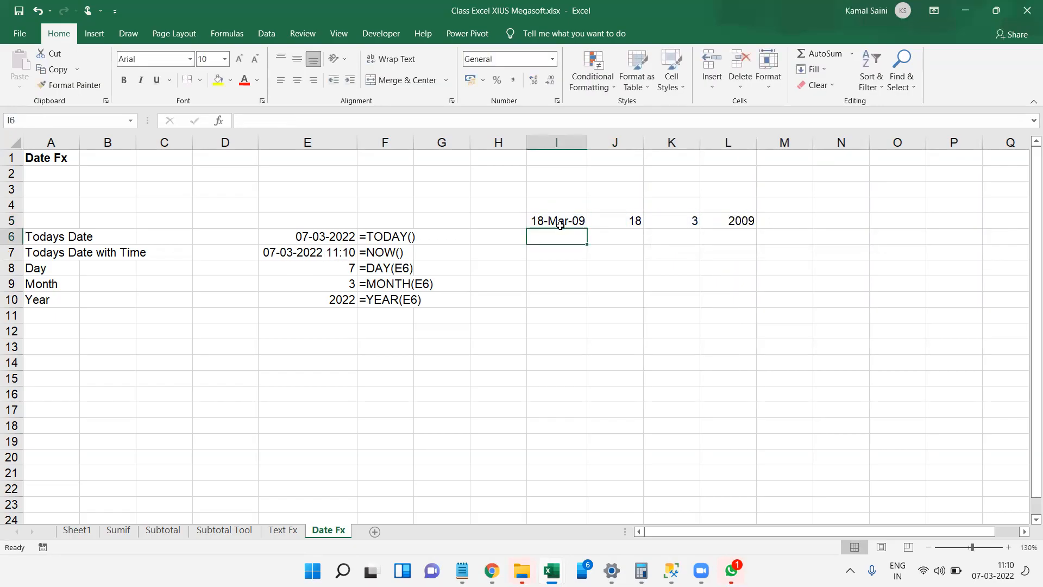
Step: Review the DAY, MONTH and YEAR formulas in cells J5, K5 and L5 and the cell they reference
{"action": "key", "text": "Up"}
{"action": "key", "text": "Right"}
{"action": "key", "text": "F2"}
{"action": "key", "text": "Tab"}
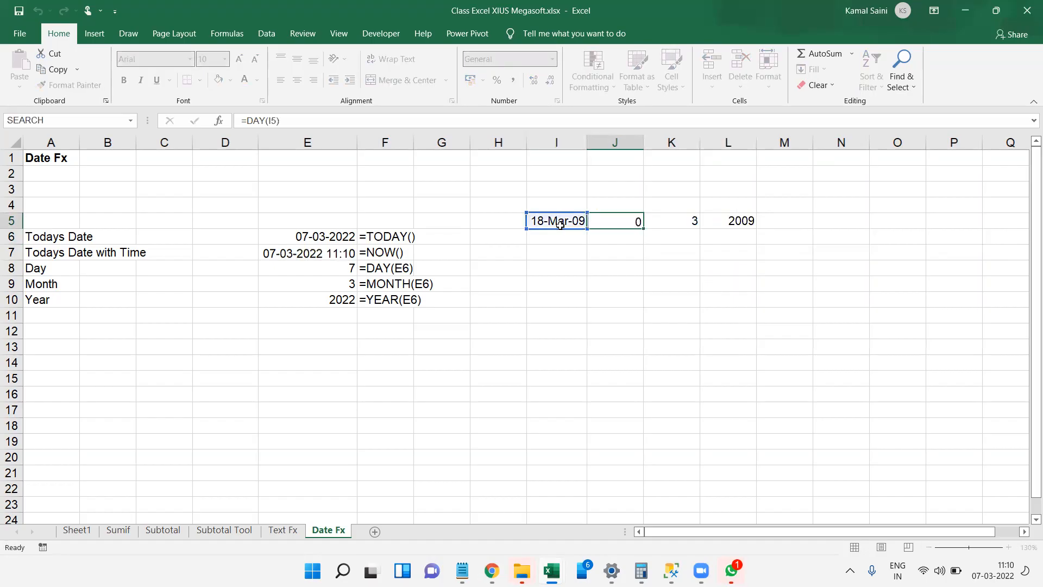
{"action": "key", "text": "F2"}
{"action": "key", "text": "Tab"}
{"action": "key", "text": "F2"}
{"action": "key", "text": "Tab"}
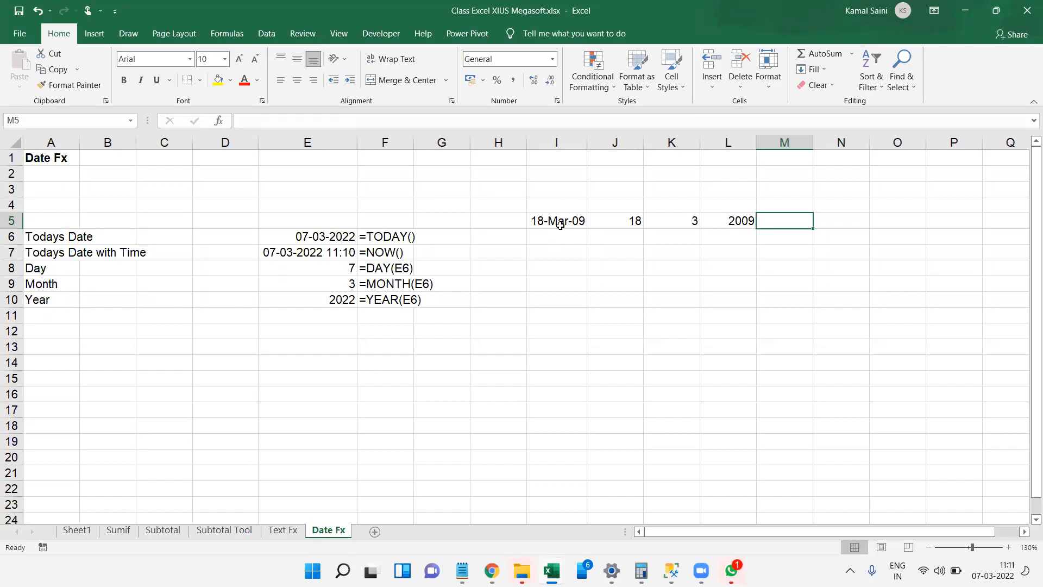
Step: Step through the sample date in I5 and the formulas beside it to recheck which cell they use
{"action": "left_click", "coordinate": [529, 220]}
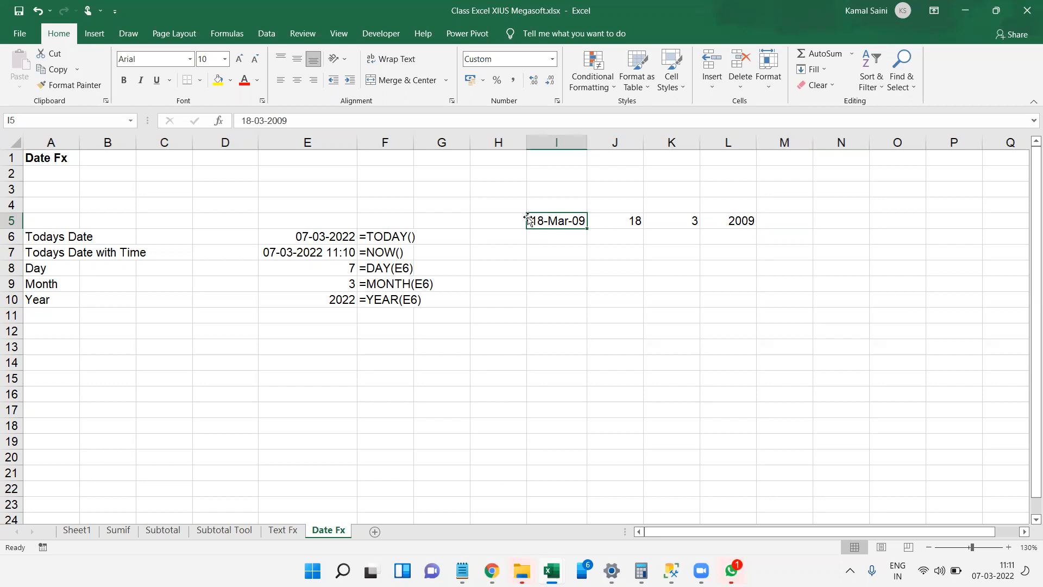
{"action": "double_click", "coordinate": [529, 220]}
{"action": "key", "text": "Tab"}
{"action": "key", "text": "F2"}
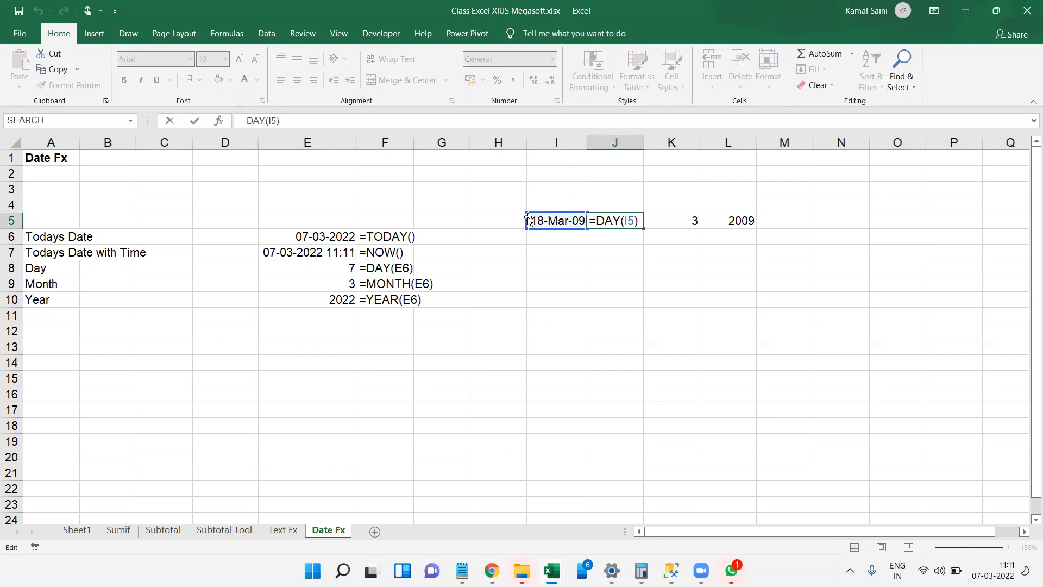
{"action": "key", "text": "Tab"}
{"action": "key", "text": "F2"}
{"action": "key", "text": "Tab"}
{"action": "key", "text": "F2"}
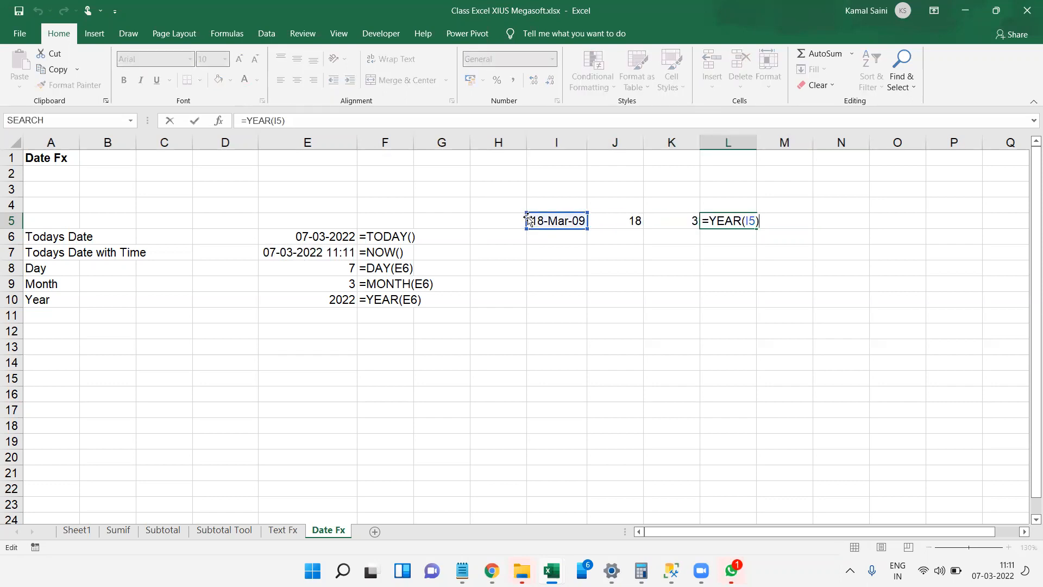
{"action": "key", "text": "ctrl+Return"}
Step: Add the labels Hour, Minute and Second in cells A11, A12 and A13 below Year
{"action": "key", "text": "Left"}
{"action": "key", "text": "Left"}
{"action": "key", "text": "Left"}
{"action": "key", "text": "Left"}
{"action": "key", "text": "Left"}
{"action": "key", "text": "Left"}
{"action": "key", "text": "Left"}
{"action": "key", "text": "Left"}
{"action": "key", "text": "Left"}
{"action": "key", "text": "Left"}
{"action": "key", "text": "Left"}
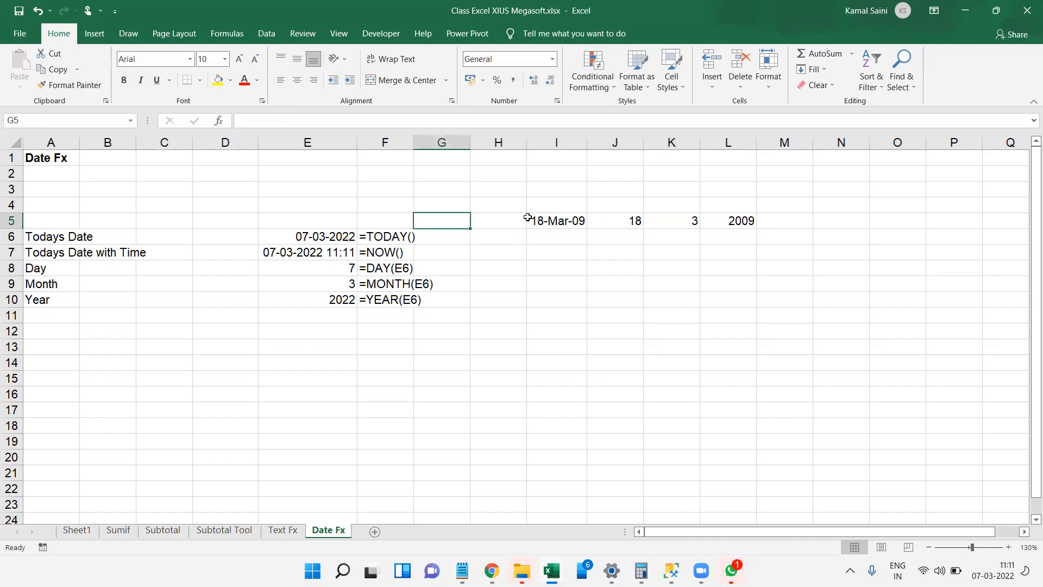
{"action": "key", "text": "Down"}
{"action": "key", "text": "Down"}
{"action": "key", "text": "Down"}
{"action": "key", "text": "Down"}
{"action": "key", "text": "Down"}
{"action": "key", "text": "Down"}
{"action": "type", "text": "Hour"}
{"action": "key", "text": "Return"}
{"action": "type", "text": "Minute"}
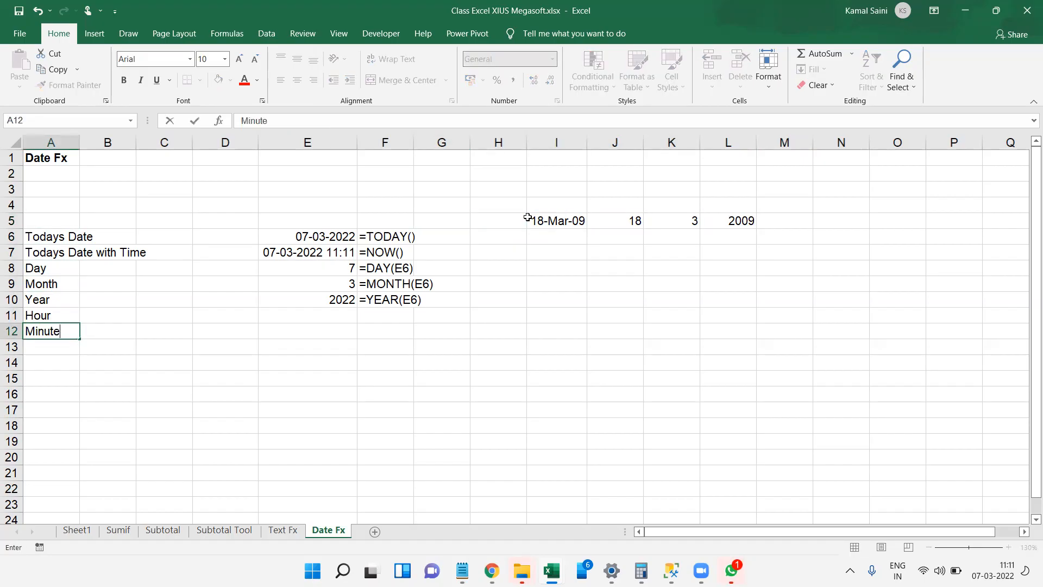
{"action": "key", "text": "Return"}
{"action": "type", "text": "Second"}
Step: Extract the hour of the date and time in E7 into cell E11 with the HOUR function
{"action": "key", "text": "Right"}
{"action": "key", "text": "Right"}
{"action": "key", "text": "Right"}
{"action": "key", "text": "Right"}
{"action": "key", "text": "Right"}
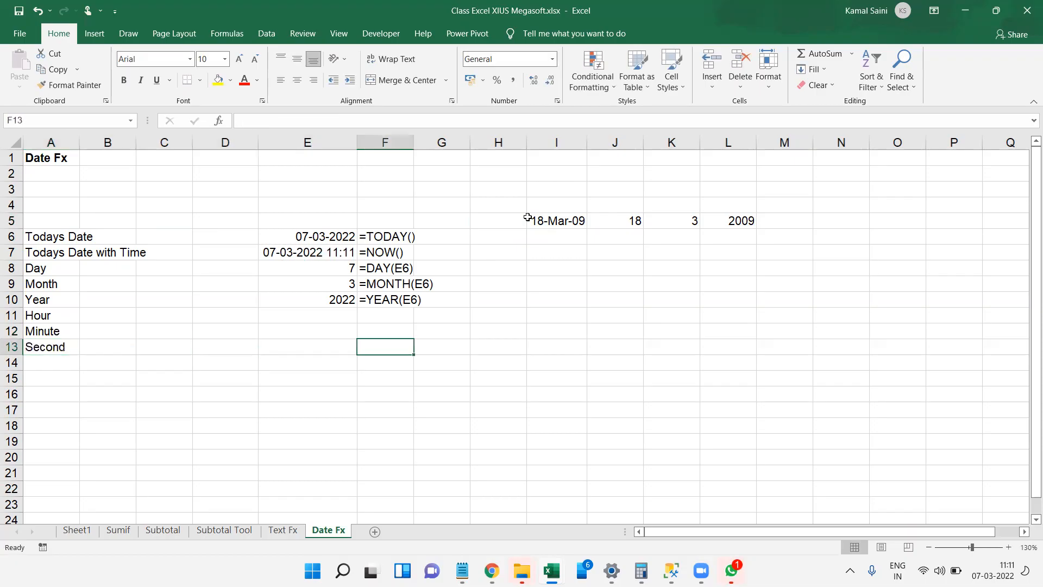
{"action": "key", "text": "Up"}
{"action": "key", "text": "Up"}
{"action": "key", "text": "Left"}
{"action": "type", "text": "=hour("}
{"action": "key", "text": "Left"}
{"action": "key", "text": "Right"}
{"action": "key", "text": "Up"}
{"action": "key", "text": "Up"}
{"action": "key", "text": "Up"}
{"action": "key", "text": "Up"}
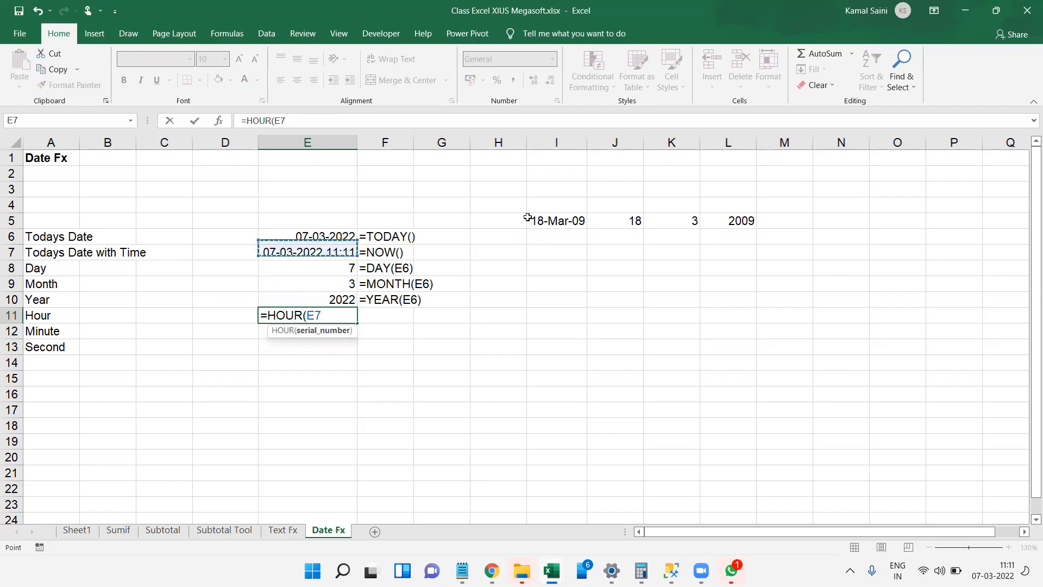
{"action": "key", "text": "Return"}
Step: Extract the minute of the date and time in E7 into cell E12 with =MINUTE(E7)
{"action": "type", "text": "=minute("}
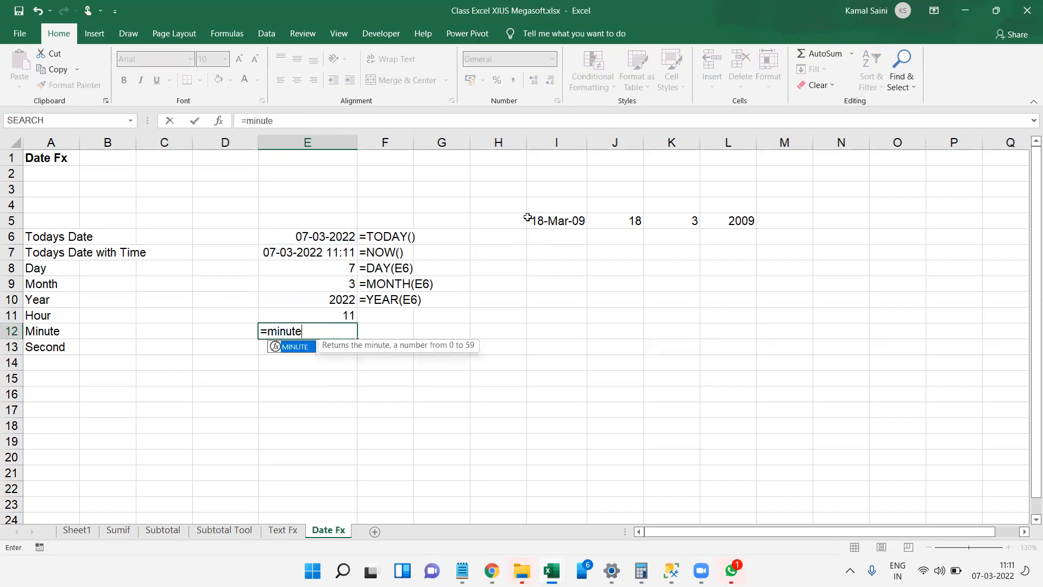
{"action": "key", "text": "Up"}
{"action": "key", "text": "Up"}
{"action": "key", "text": "Up"}
{"action": "key", "text": "Up"}
{"action": "key", "text": "Up"}
{"action": "type", "text": ")"}
{"action": "key", "text": "Return"}
Step: Extract the second of the date and time in E7 into cell E13 with the SECOND function
{"action": "type", "text": "=second"}
{"action": "key", "text": "Tab"}
{"action": "key", "text": "Up"}
{"action": "key", "text": "Up"}
{"action": "key", "text": "Up"}
{"action": "key", "text": "Up"}
{"action": "key", "text": "Up"}
{"action": "key", "text": "Up"}
{"action": "key", "text": "Tab"}
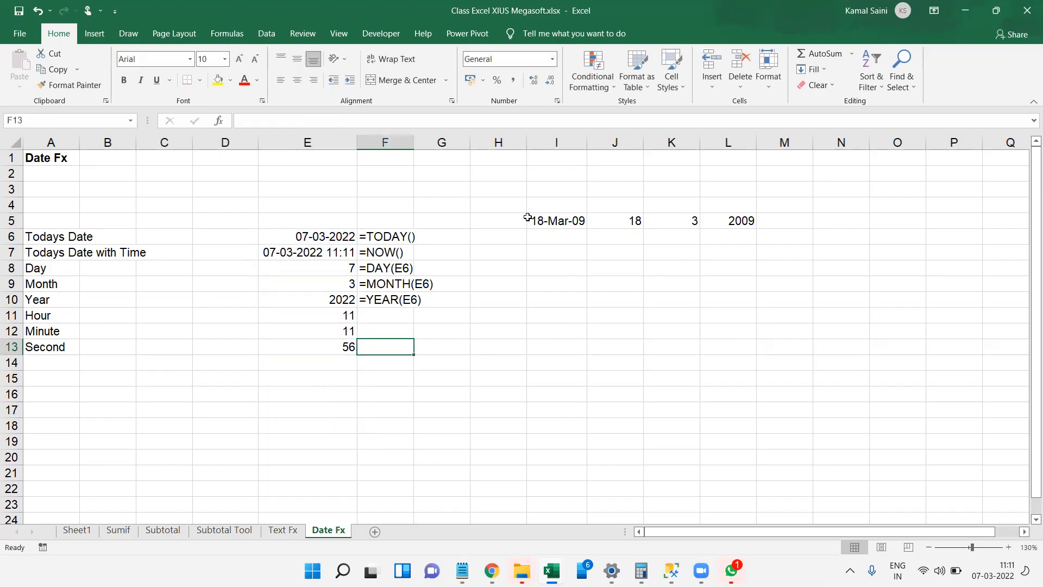
Step: Fill the FORMULATEXT formula from F10 down to F13 to display the hour, minute and second formulas
{"action": "key", "text": "shift+Up"}
{"action": "key", "text": "shift+Up"}
{"action": "key", "text": "shift+Up"}
{"action": "key", "text": "ctrl+d"}
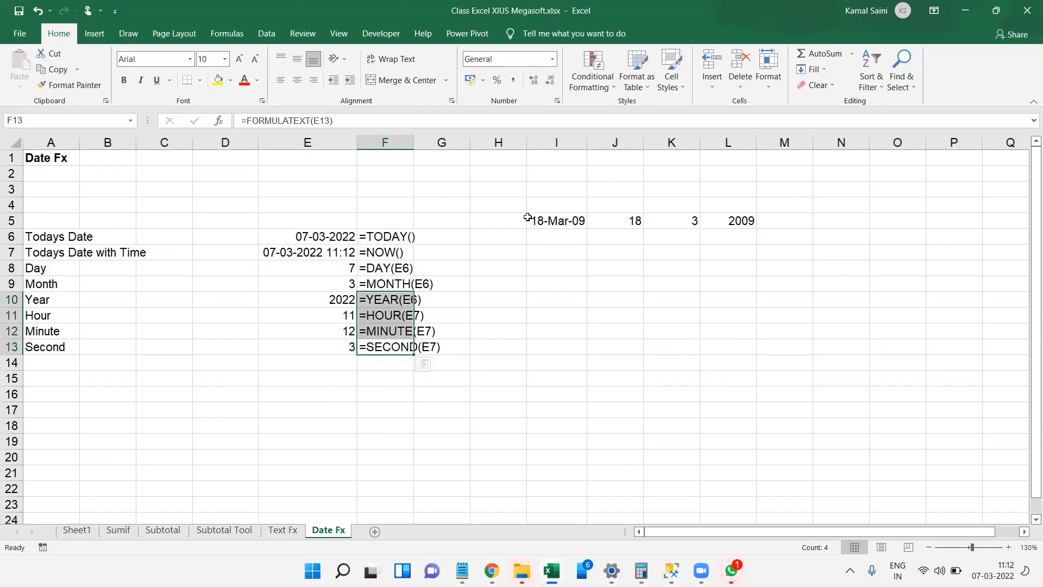
Step: Recalculate the worksheet repeatedly to refresh the NOW value and its hour, minute and second results
{"action": "right_click", "coordinate": [630, 437]}
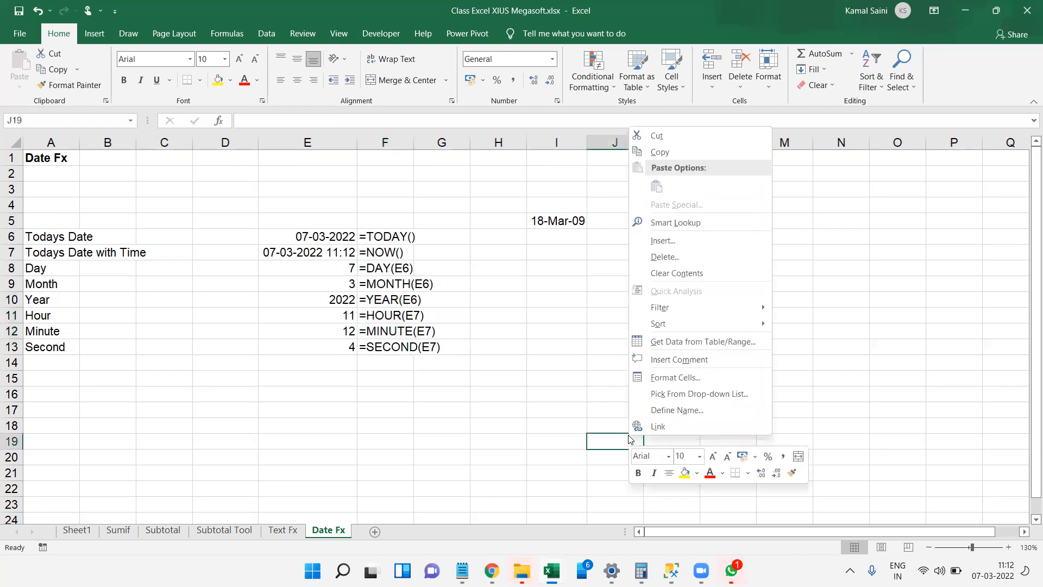
{"action": "left_click", "coordinate": [444, 380]}
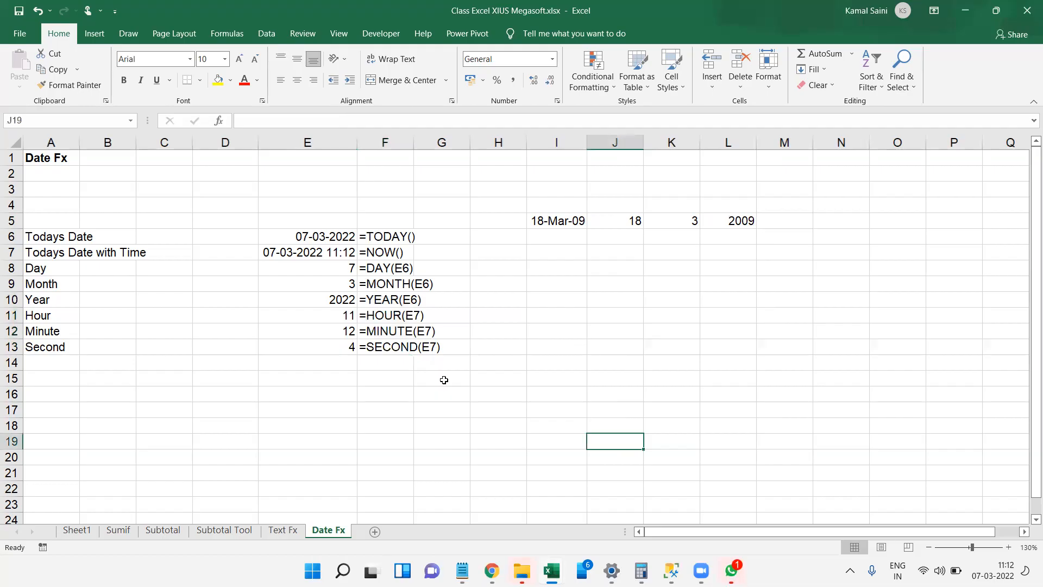
{"action": "key", "text": "F9"}
{"action": "key", "text": "F9"}
{"action": "key", "text": "F9"}
{"action": "key", "text": "F9"}
{"action": "key", "text": "F9"}
{"action": "key", "text": "F9"}
{"action": "key", "text": "F9"}
{"action": "key", "text": "F9"}
Step: Enter the text "Ctrl ;" in cell E1 and move it to F1
{"action": "left_click", "coordinate": [74, 362]}
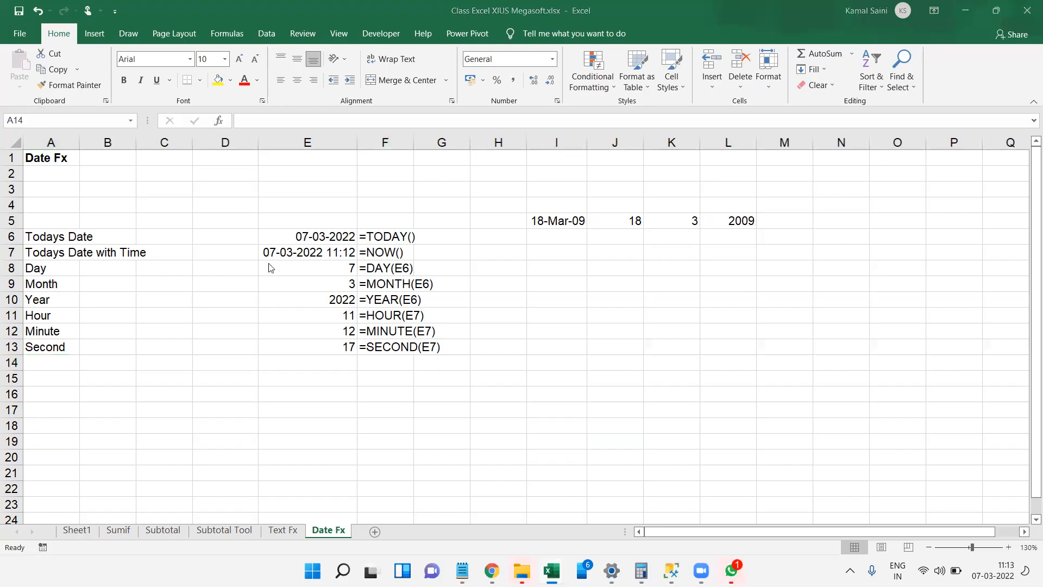
{"action": "left_click", "coordinate": [51, 359]}
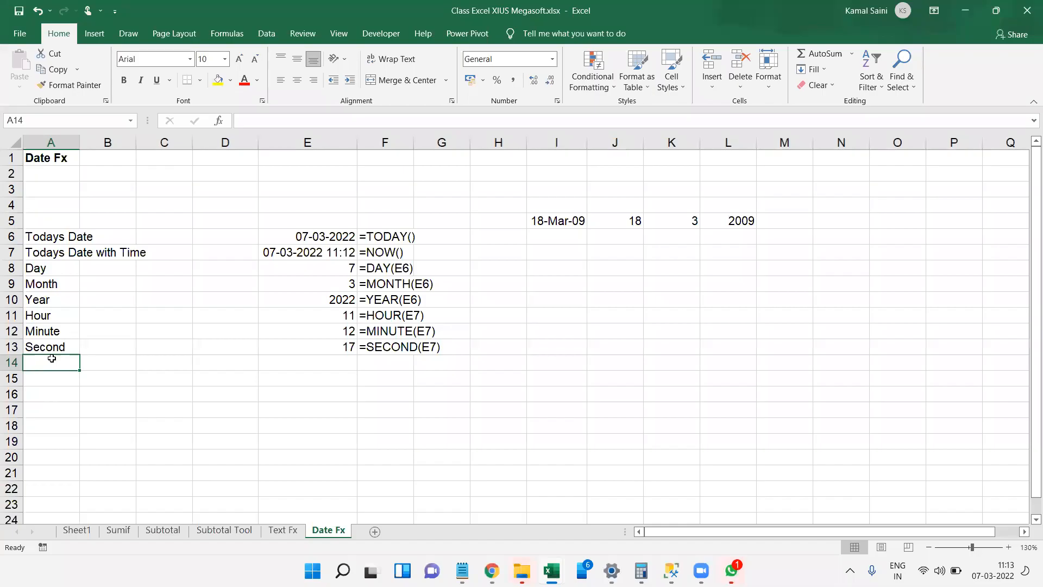
{"action": "left_click", "coordinate": [319, 162]}
{"action": "type", "text": "Ctrl ;"}
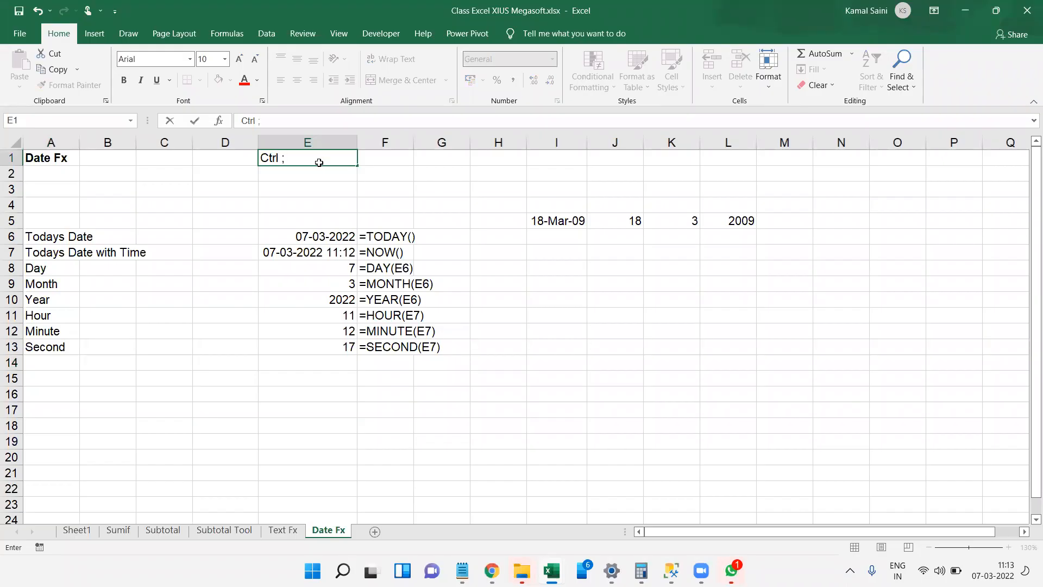
{"action": "key", "text": "ctrl+Return"}
{"action": "key", "text": "ctrl+c"}
{"action": "key", "text": "Right"}
{"action": "key", "text": "Return"}
Step: Label cell E1 "Current Date" and insert today's date as a static value in G1
{"action": "left_click", "coordinate": [319, 162]}
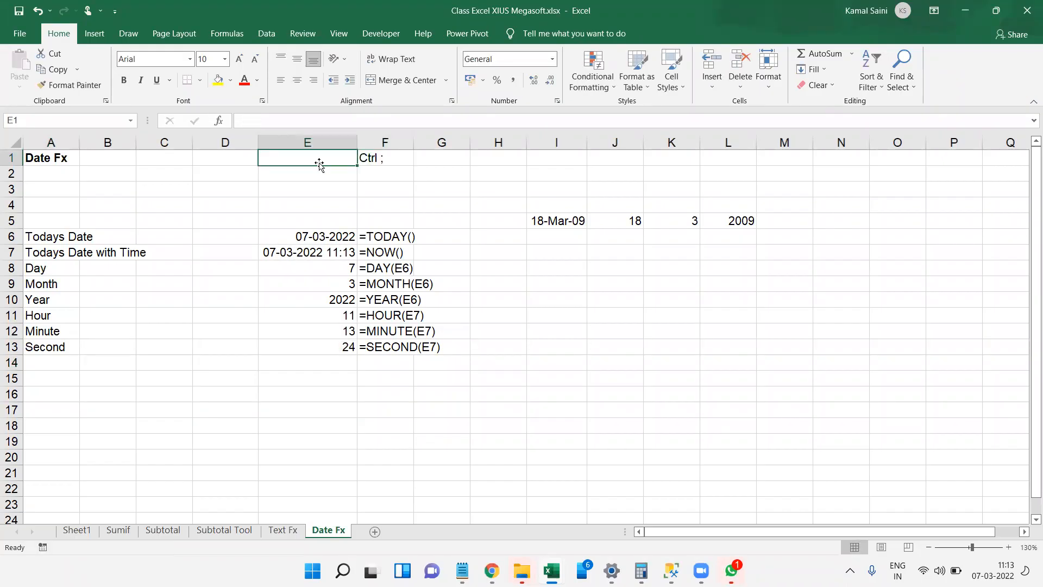
{"action": "type", "text": "Current Date"}
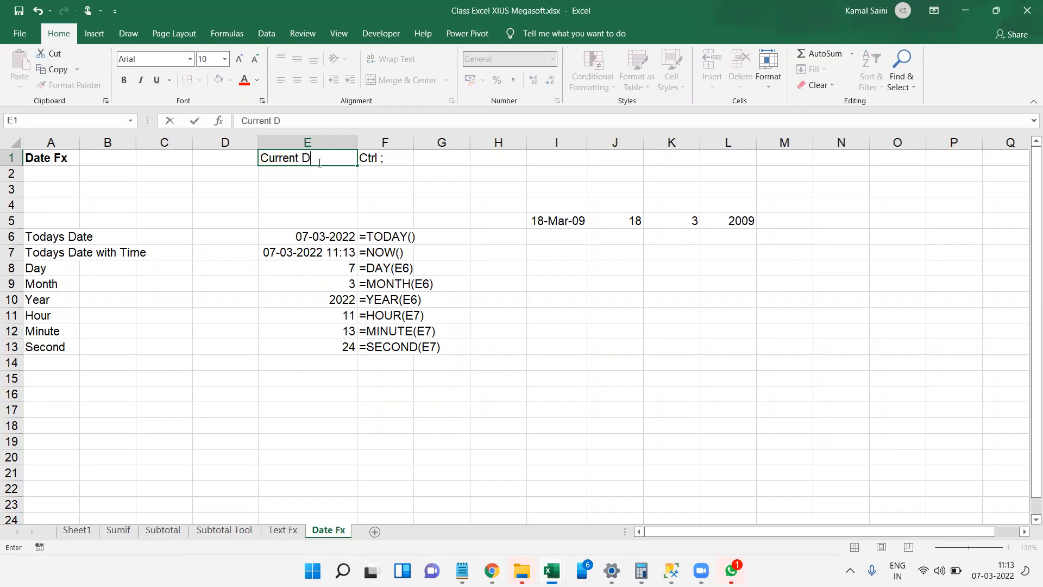
{"action": "key", "text": "Return"}
{"action": "key", "text": "Right"}
{"action": "key", "text": "Right"}
{"action": "key", "text": "Right"}
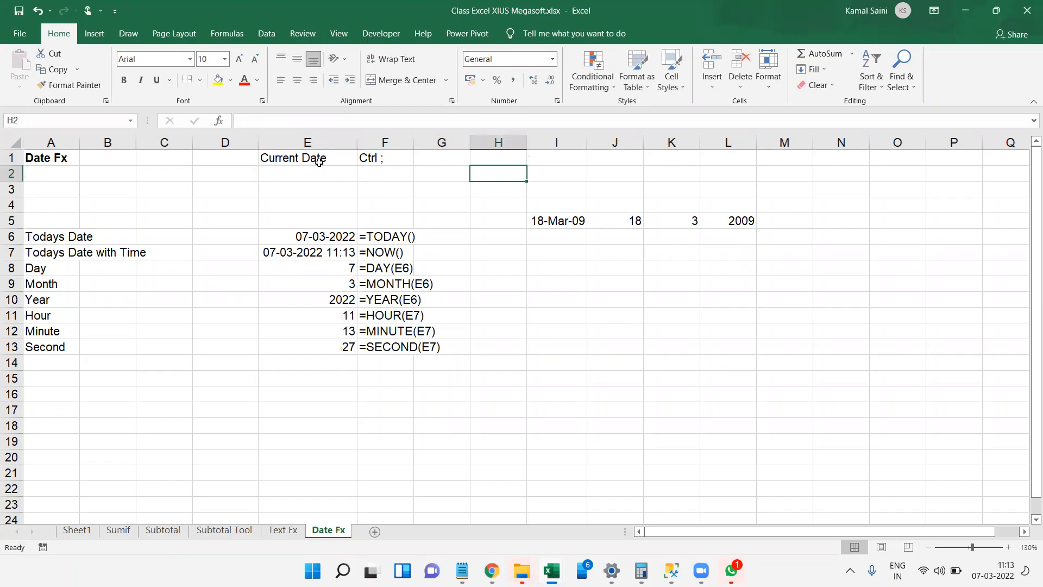
{"action": "key", "text": "Up"}
{"action": "key", "text": "Left"}
{"action": "key", "text": "ctrl+semicolon"}
{"action": "key", "text": "Return"}
Step: Enter the label "Current Time" in cell E2 below Current Date
{"action": "key", "text": "Left"}
{"action": "key", "text": "Left"}
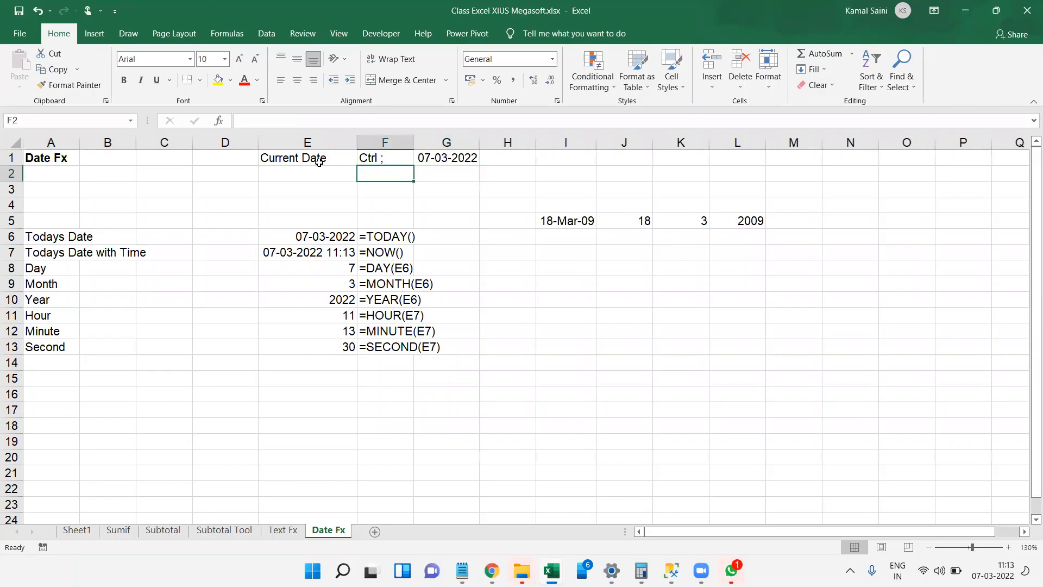
{"action": "type", "text": "Cur"}
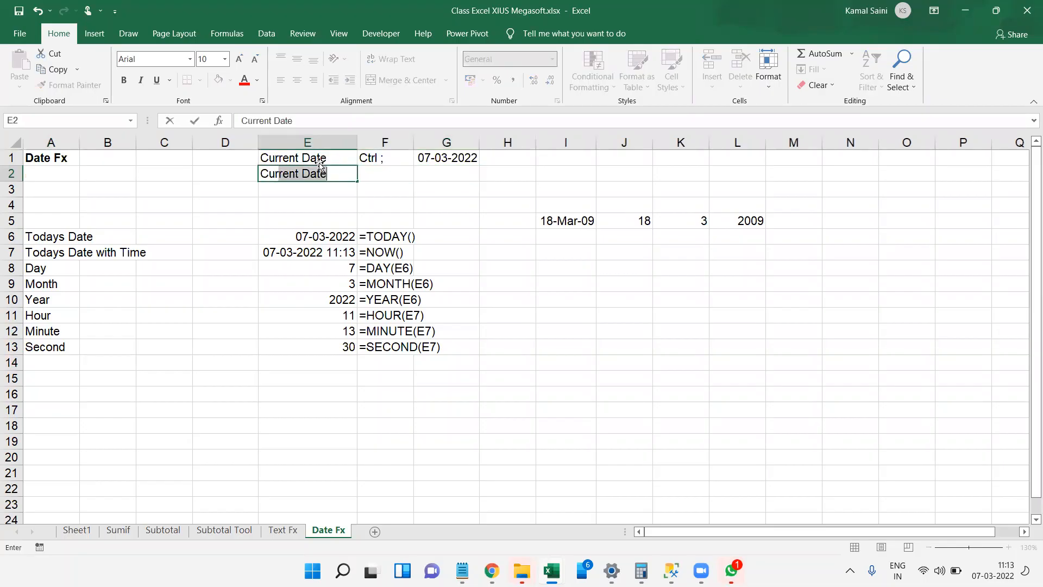
{"action": "type", "text": "r"}
{"action": "key", "text": "BackSpace"}
{"action": "key", "text": "BackSpace"}
{"action": "key", "text": "BackSpace"}
{"action": "key", "text": "BackSpace"}
{"action": "key", "text": "BackSpace"}
{"action": "key", "text": "BackSpace"}
{"action": "type", "text": "me"}
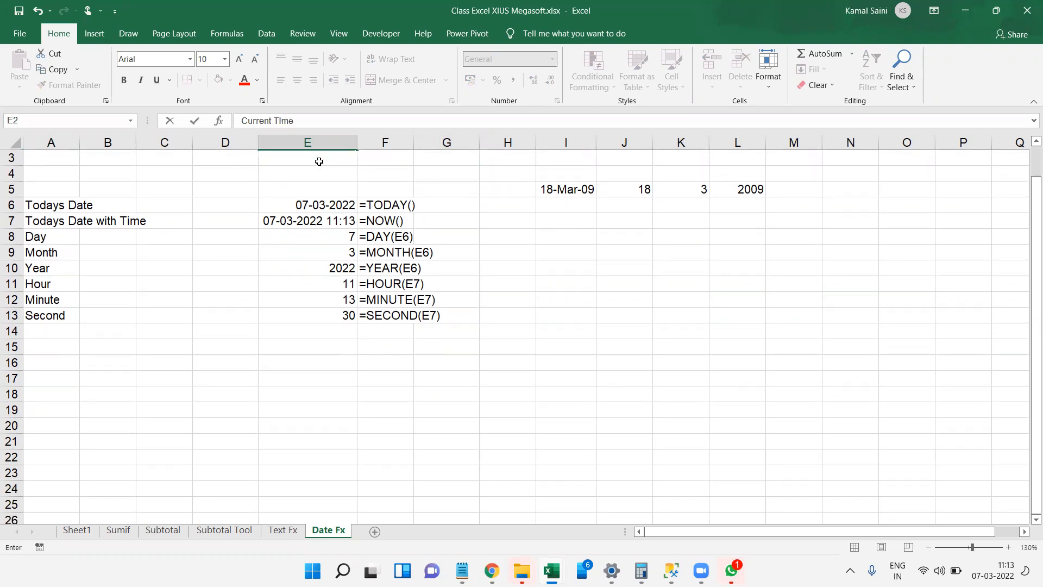
{"action": "key", "text": "Tab"}
Step: Enter the text "Ctrl Shift;" in F2 and insert the current time as a static value in G2
{"action": "scroll", "coordinate": [319, 161], "scroll_direction": "up", "scroll_amount": 1}
{"action": "type", "text": "Ctrl Shif"}
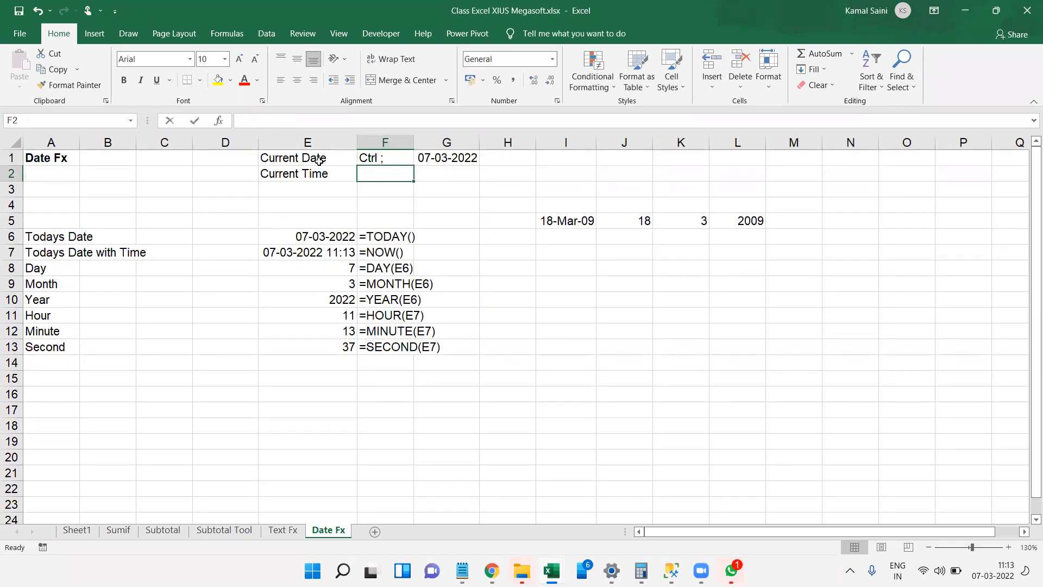
{"action": "type", "text": "t"}
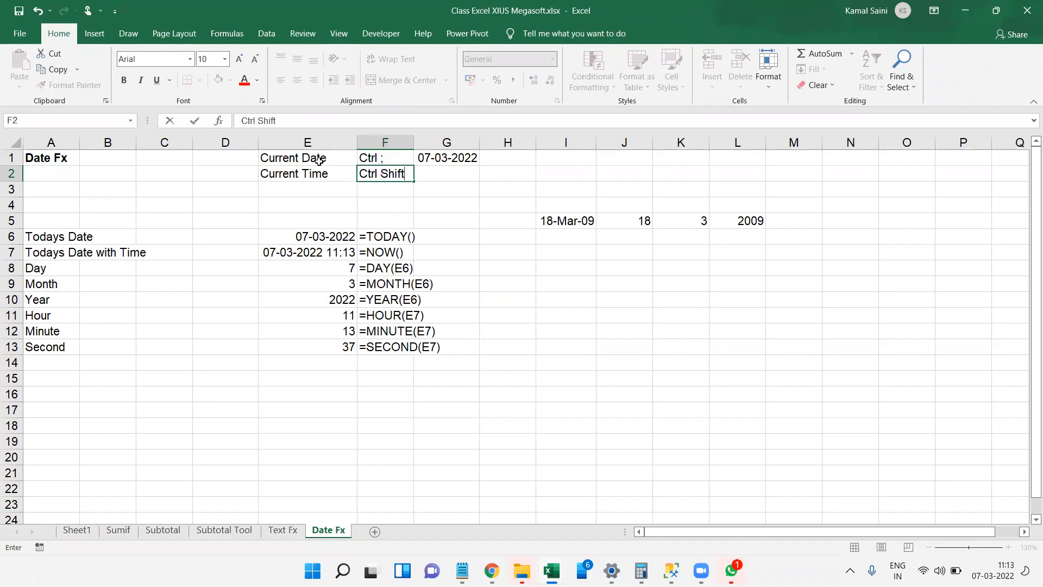
{"action": "type", "text": ";"}
{"action": "key", "text": "Tab"}
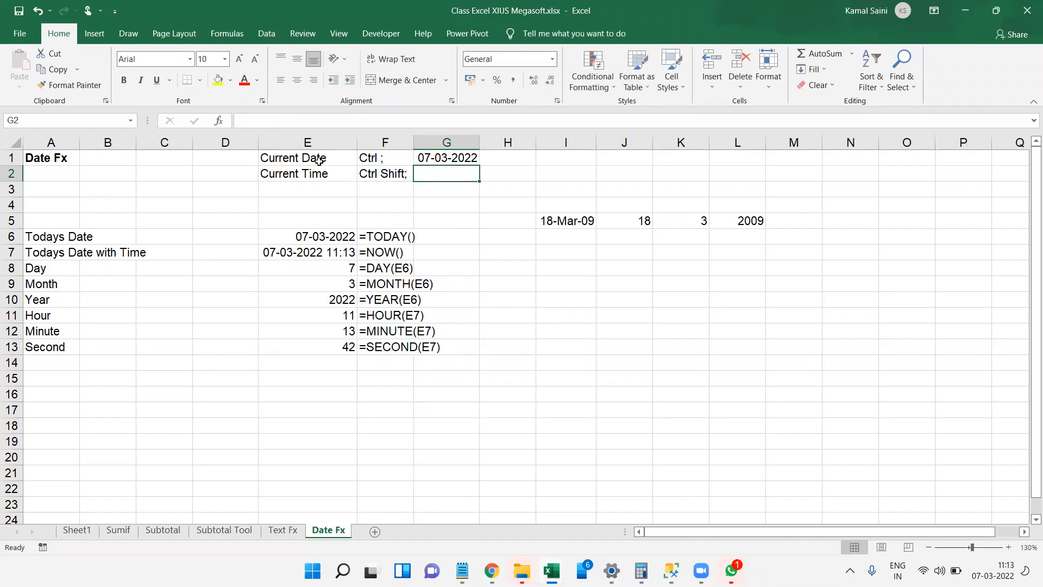
{"action": "key", "text": "ctrl+shift+semicolon"}
{"action": "key", "text": "Return"}
Step: Insert a space before the semicolon in F2 so the text reads "Ctrl Shift ;"
{"action": "key", "text": "Up"}
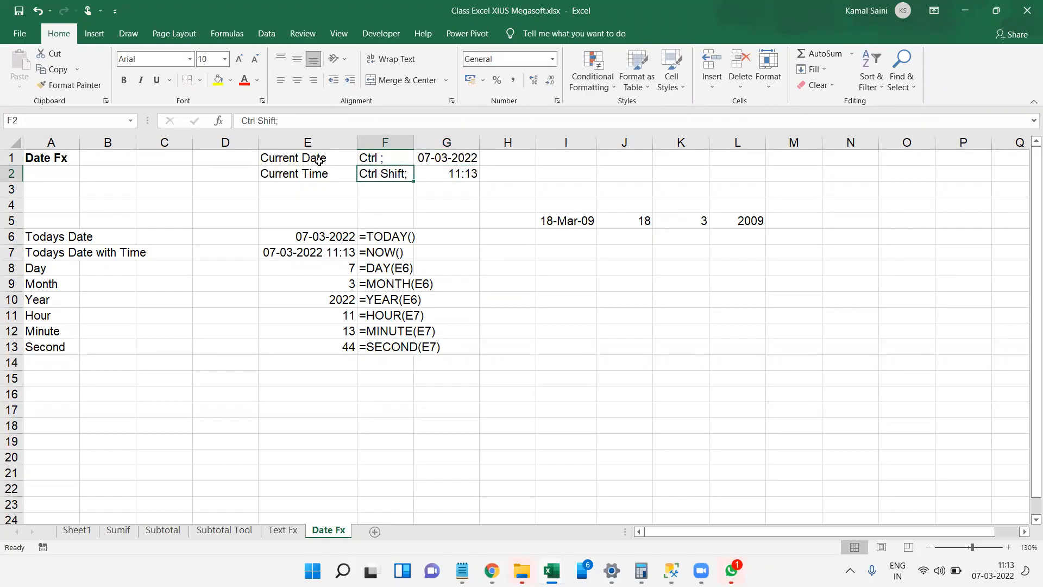
{"action": "key", "text": "F2"}
{"action": "key", "text": "Left"}
{"action": "key", "text": "Return"}
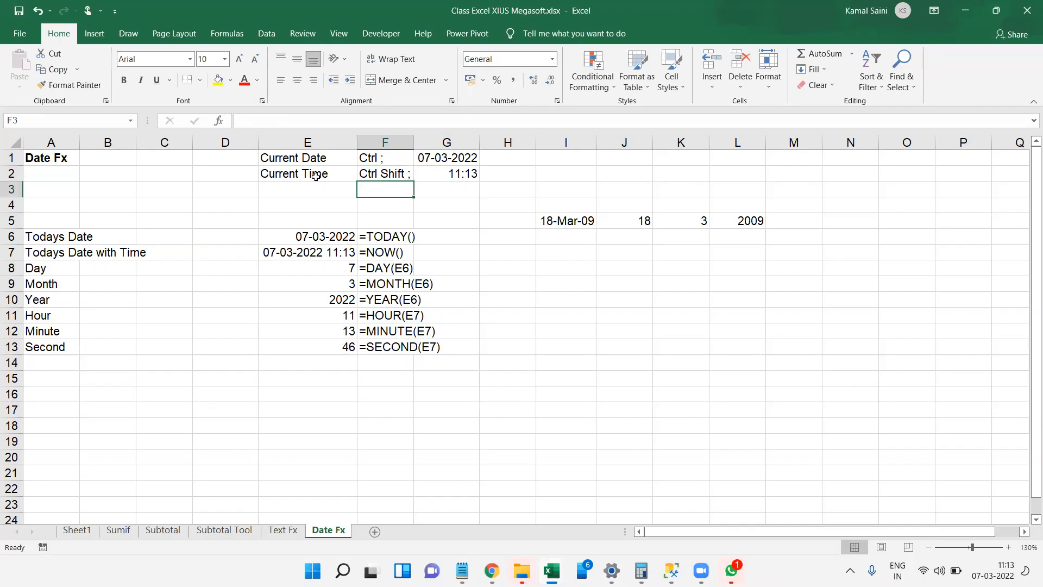
Step: Apply borders to all cells of the current date and time block E1:G2
{"action": "left_click", "coordinate": [316, 177]}
{"action": "key", "text": "Up"}
{"action": "key", "text": "shift+Right"}
{"action": "key", "text": "shift+Right"}
{"action": "key", "text": "shift+Down"}
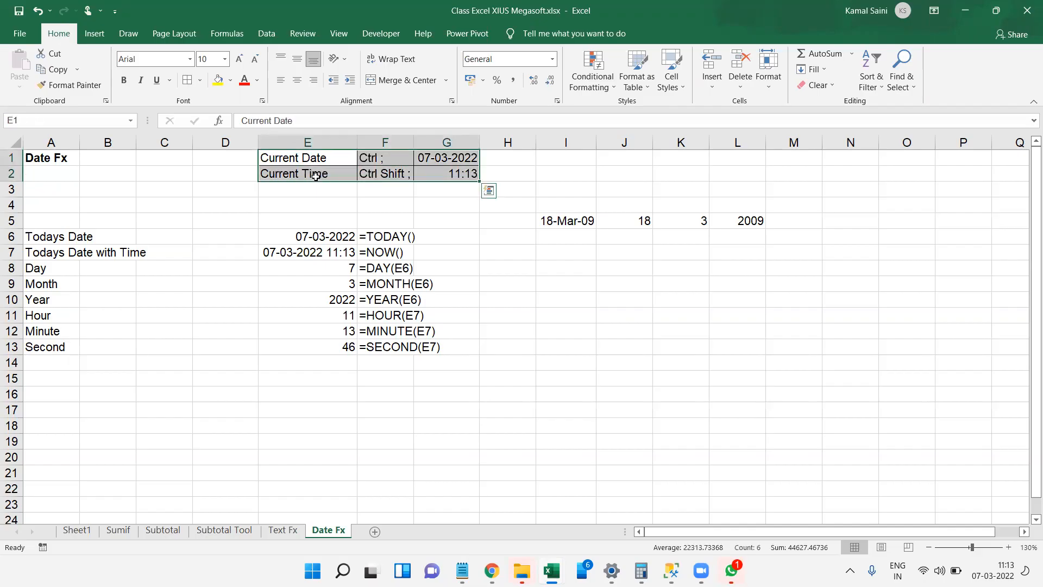
{"action": "key", "text": "Up"}
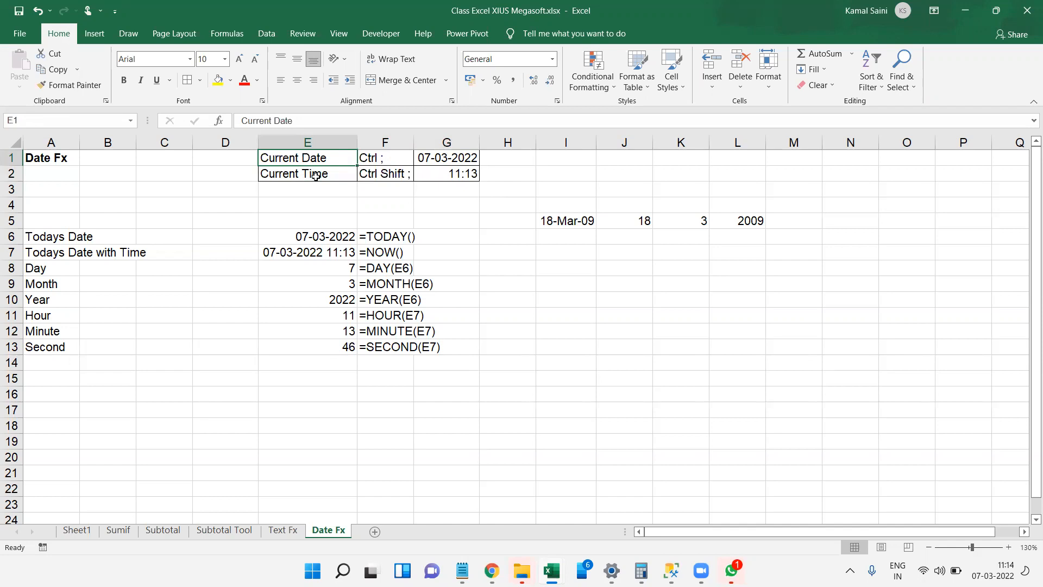
Step: Review the HOUR, MINUTE and SECOND formulas in E11:E13 and the NOW cell E7 they reference
{"action": "double_click", "coordinate": [349, 318]}
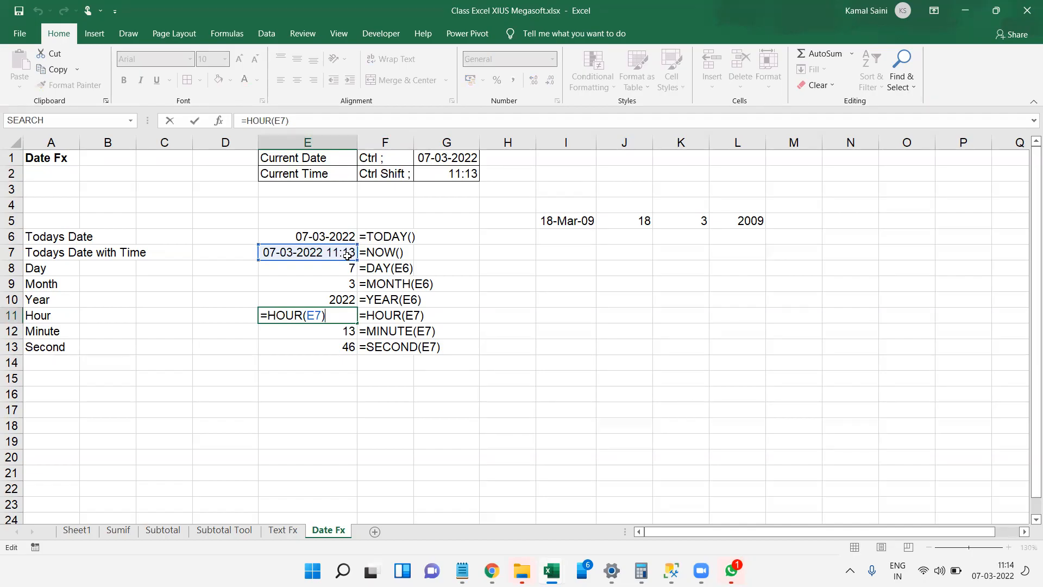
{"action": "key", "text": "ctrl+Return"}
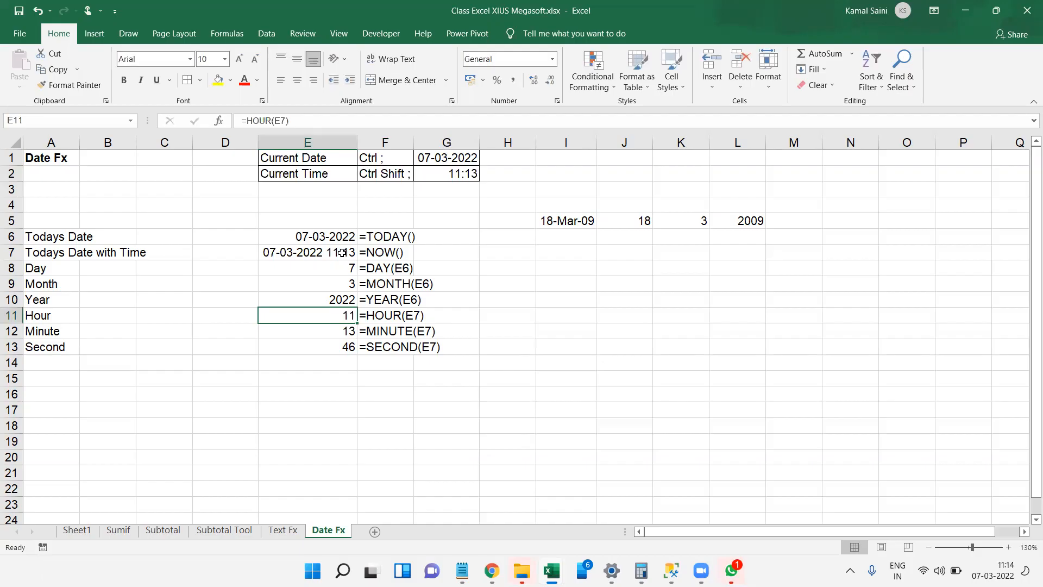
{"action": "double_click", "coordinate": [342, 252]}
{"action": "key", "text": "Escape"}
{"action": "key", "text": "Down"}
{"action": "key", "text": "Down"}
{"action": "key", "text": "Down"}
{"action": "key", "text": "Down"}
{"action": "key", "text": "F2"}
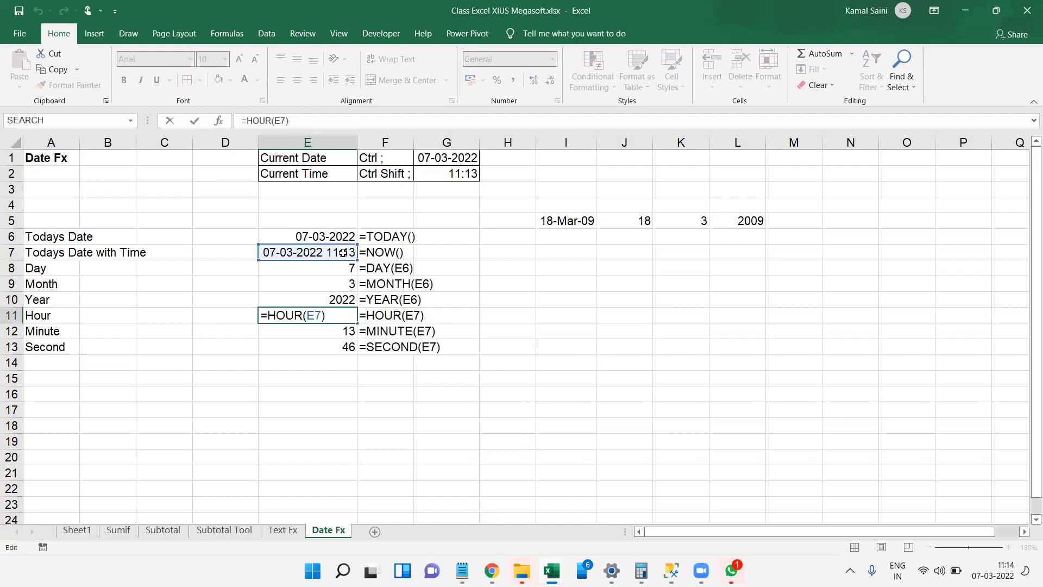
{"action": "key", "text": "Return"}
{"action": "key", "text": "F2"}
{"action": "key", "text": "Return"}
{"action": "key", "text": "F2"}
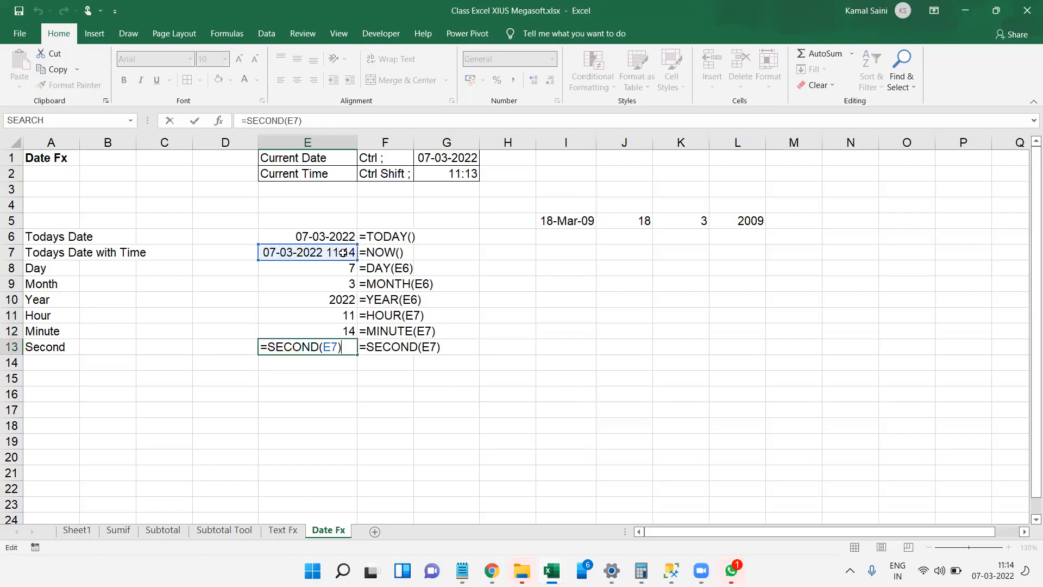
{"action": "key", "text": "Return"}
Step: Enter the label "Weekday" in A14, below the Second label
{"action": "key", "text": "Home"}
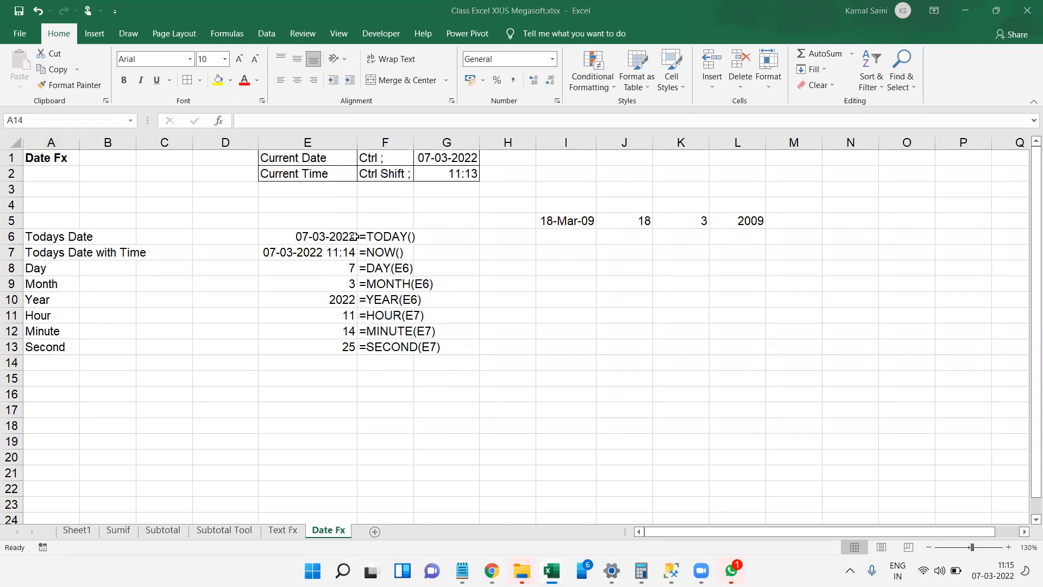
{"action": "left_click", "coordinate": [66, 357]}
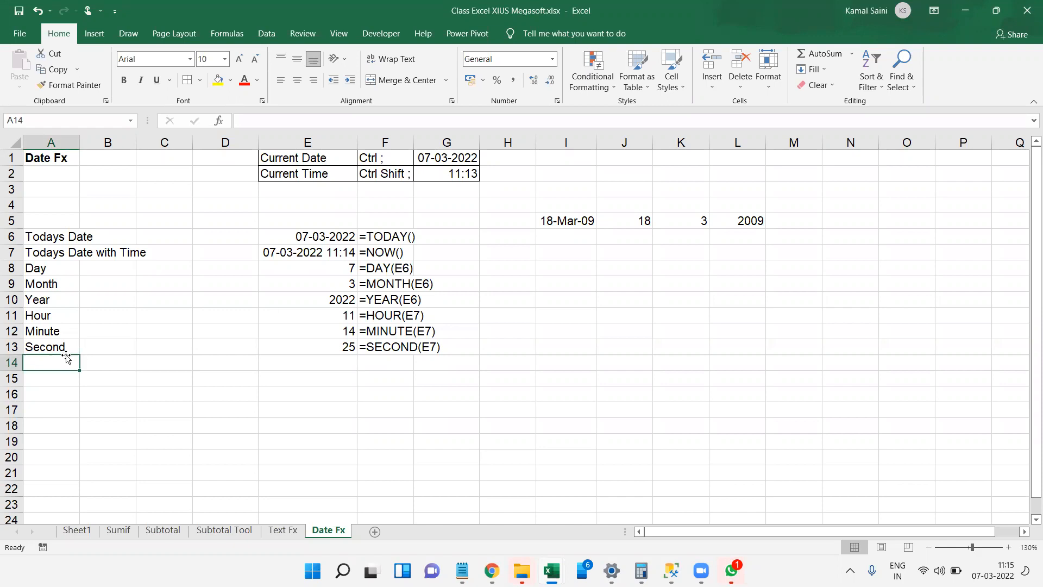
{"action": "type", "text": "Weekday"}
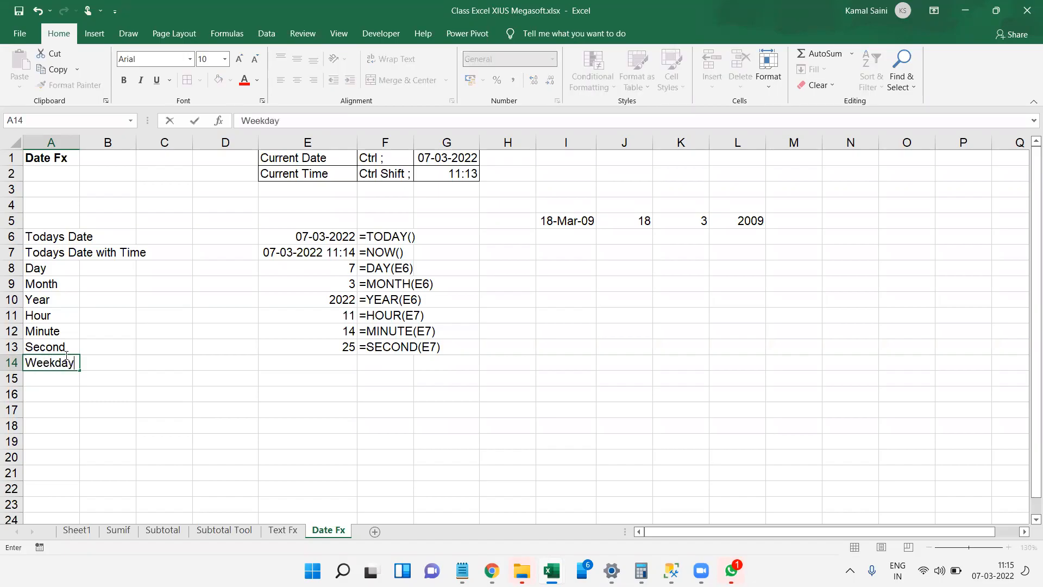
{"action": "key", "text": "Tab"}
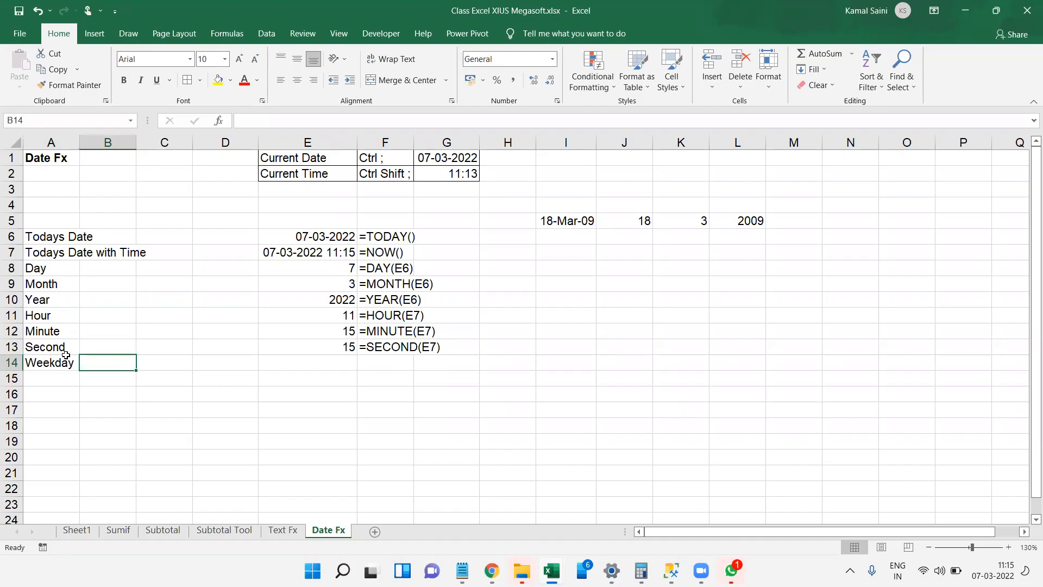
Step: Enter =WEEKDAY(E6) in E14 and fill the FORMULATEXT formula down into F14 to display it
{"action": "key", "text": "Right"}
{"action": "key", "text": "Right"}
{"action": "key", "text": "Right"}
{"action": "key", "text": "Right"}
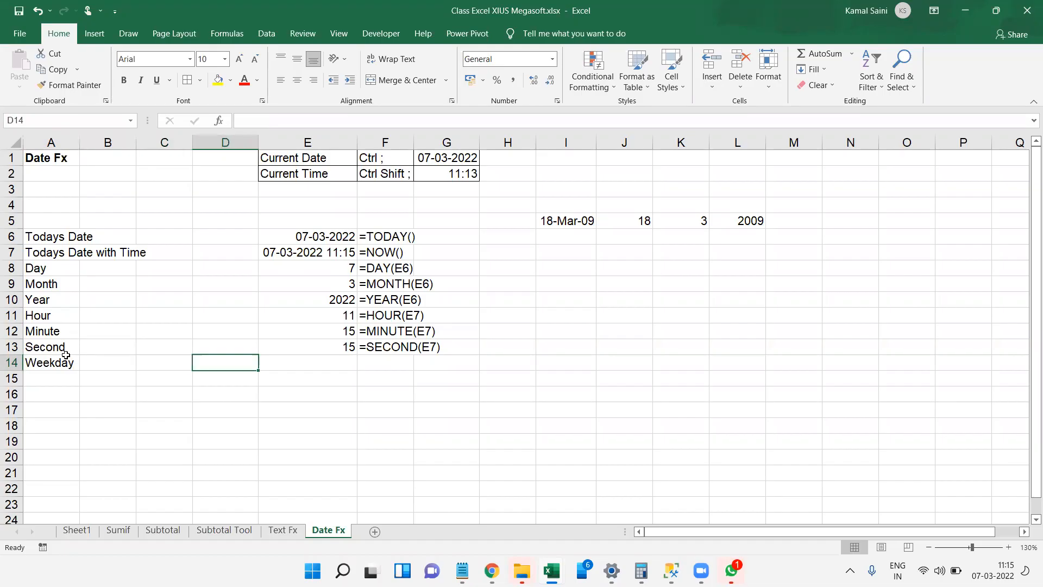
{"action": "key", "text": "Left"}
{"action": "type", "text": "=we"}
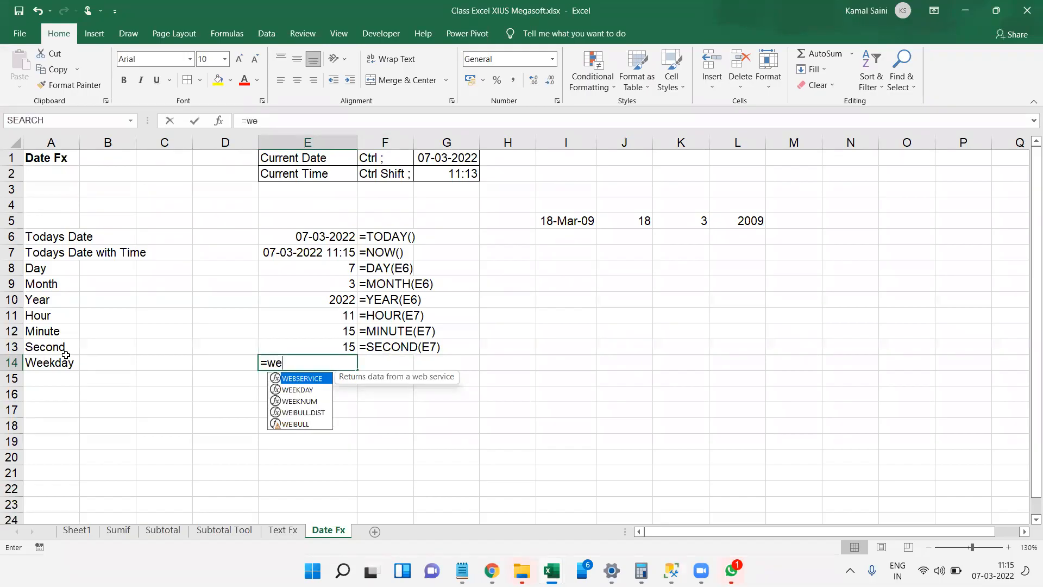
{"action": "key", "text": "Down"}
{"action": "key", "text": "Tab"}
{"action": "key", "text": "Up"}
{"action": "key", "text": "Up"}
{"action": "key", "text": "Up"}
{"action": "key", "text": "Up"}
{"action": "key", "text": "Up"}
{"action": "key", "text": "Up"}
{"action": "key", "text": "Up"}
{"action": "key", "text": "Up"}
{"action": "key", "text": "Tab"}
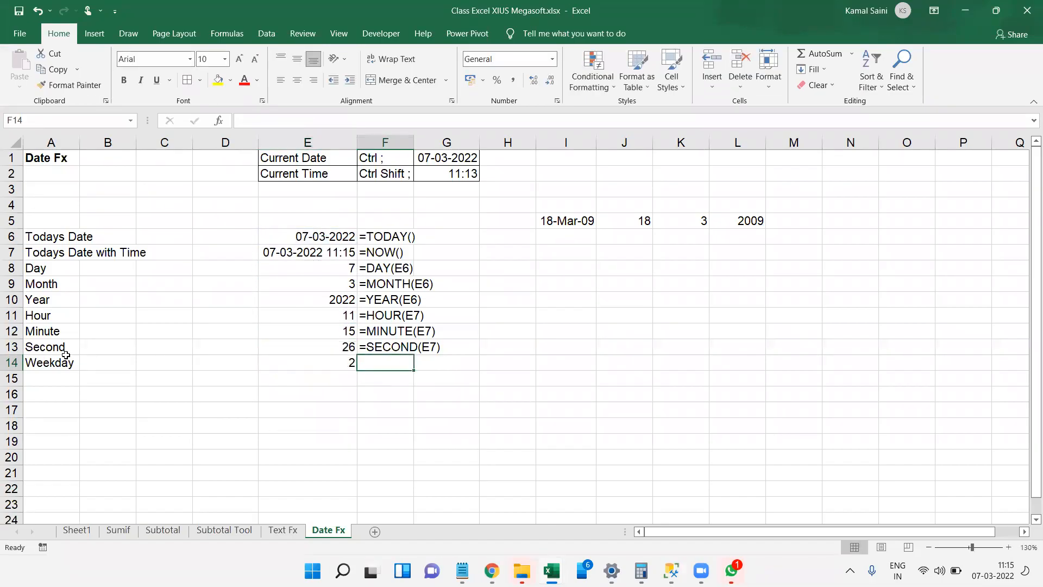
{"action": "key", "text": "ctrl+d"}
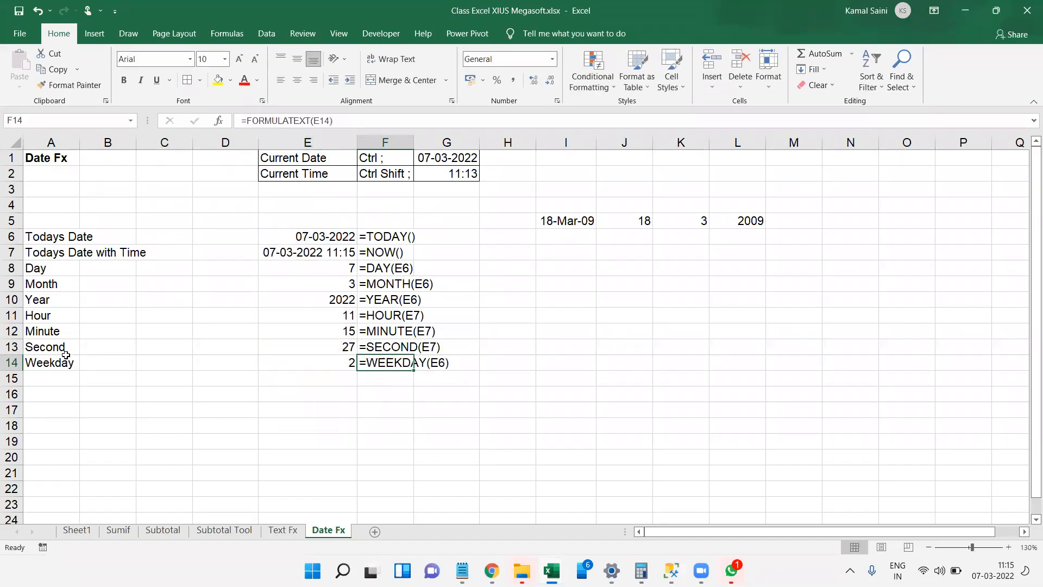
Step: Start a weekday reference list with 1 in O5 and "Sunday" in P5
{"action": "left_click", "coordinate": [864, 230]}
{"action": "left_click", "coordinate": [863, 227]}
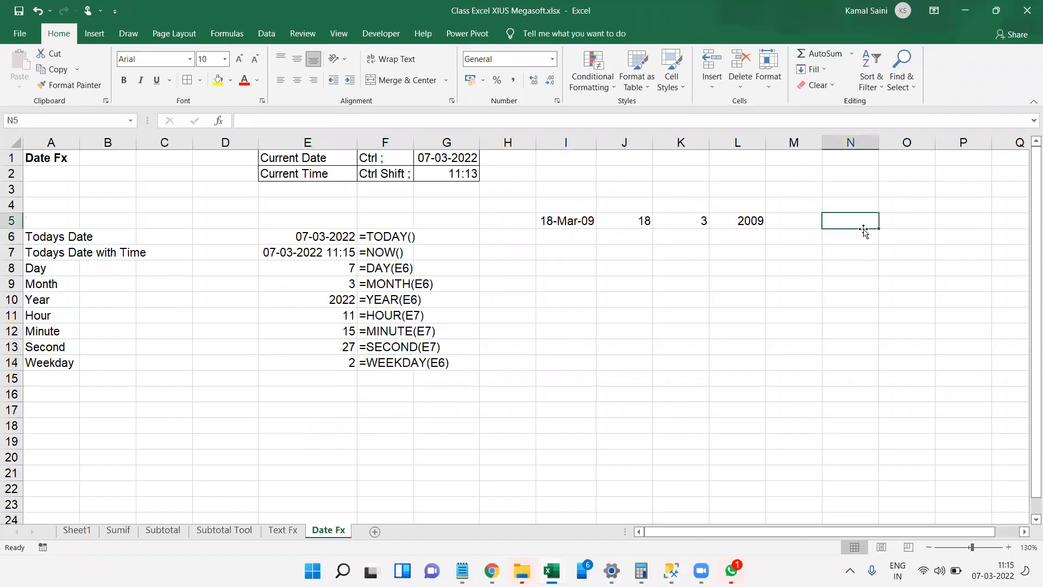
{"action": "key", "text": "Right"}
{"action": "type", "text": "1"}
{"action": "key", "text": "Right"}
{"action": "type", "text": "Sunday"}
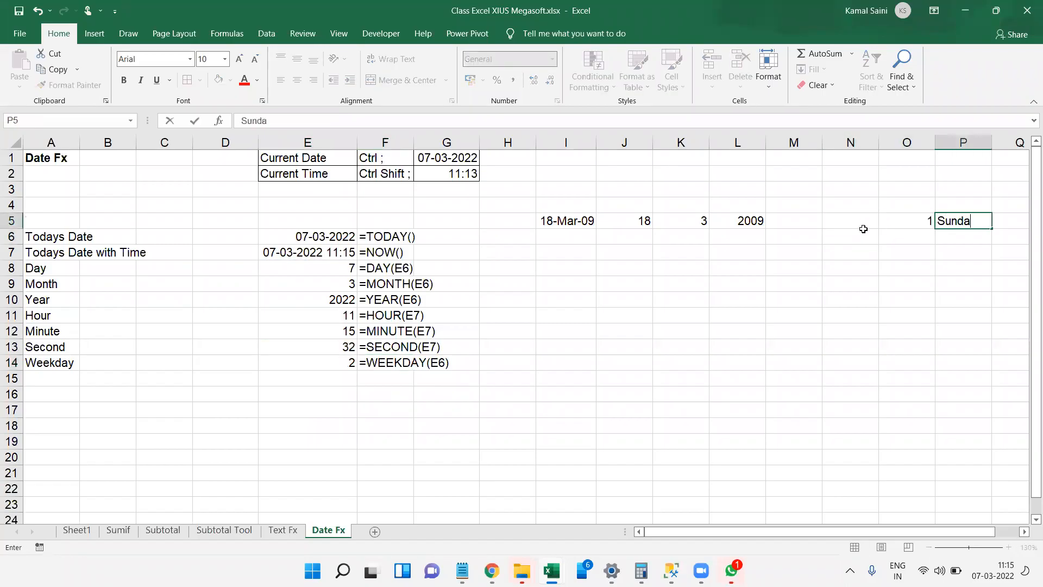
{"action": "key", "text": "ctrl+Return"}
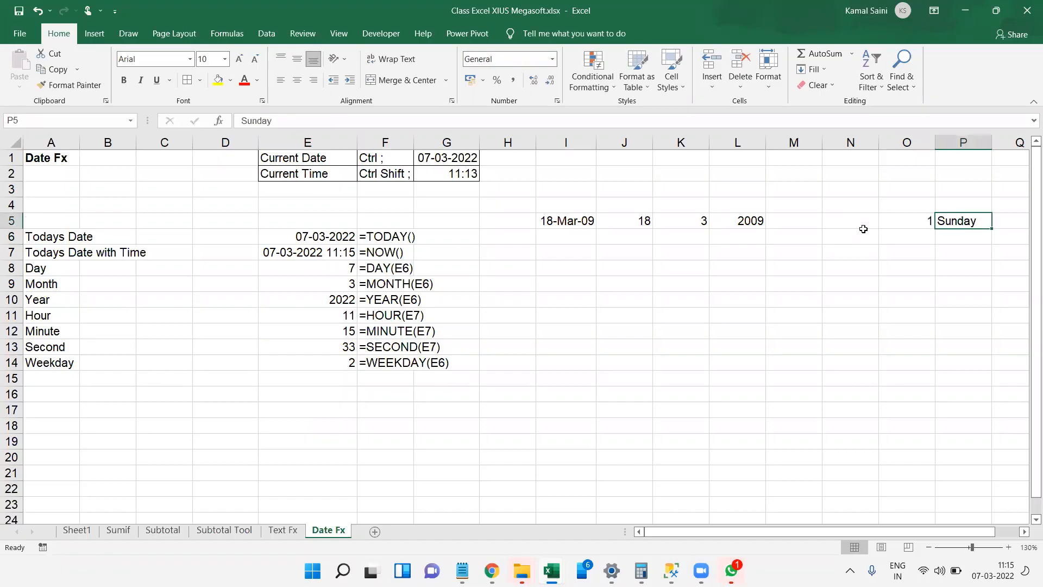
Step: Enter 2 in O6, extend the numbers to 7 in O11, and fill the weekday names down P5:P11 through Saturday
{"action": "key", "text": "Left"}
{"action": "key", "text": "Down"}
{"action": "type", "text": "2"}
{"action": "key", "text": "Up"}
{"action": "key", "text": "shift+Down"}
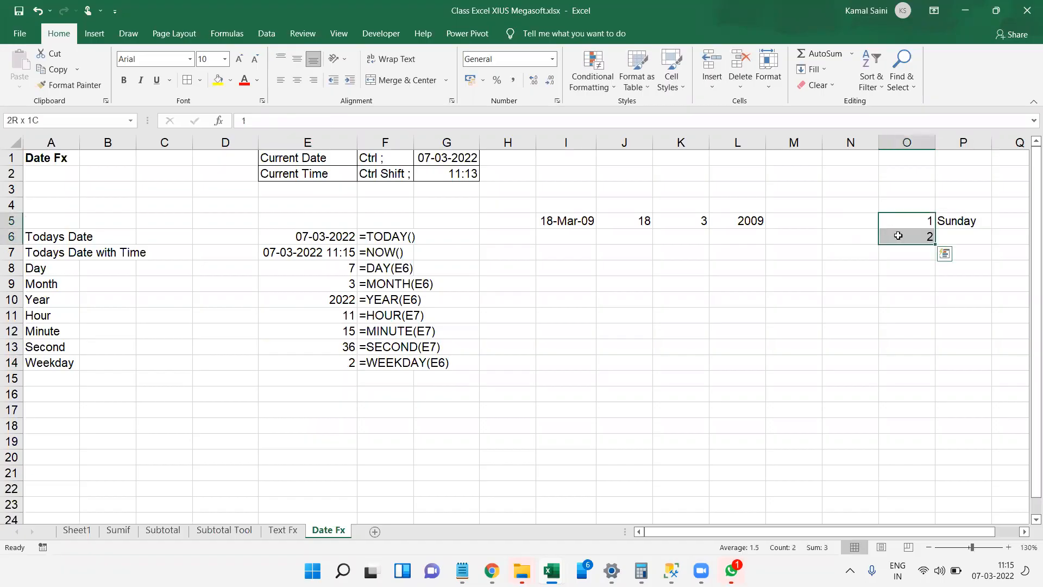
{"action": "left_click_drag", "start_coordinate": [935, 245], "coordinate": [923, 324]}
{"action": "left_click", "coordinate": [976, 231]}
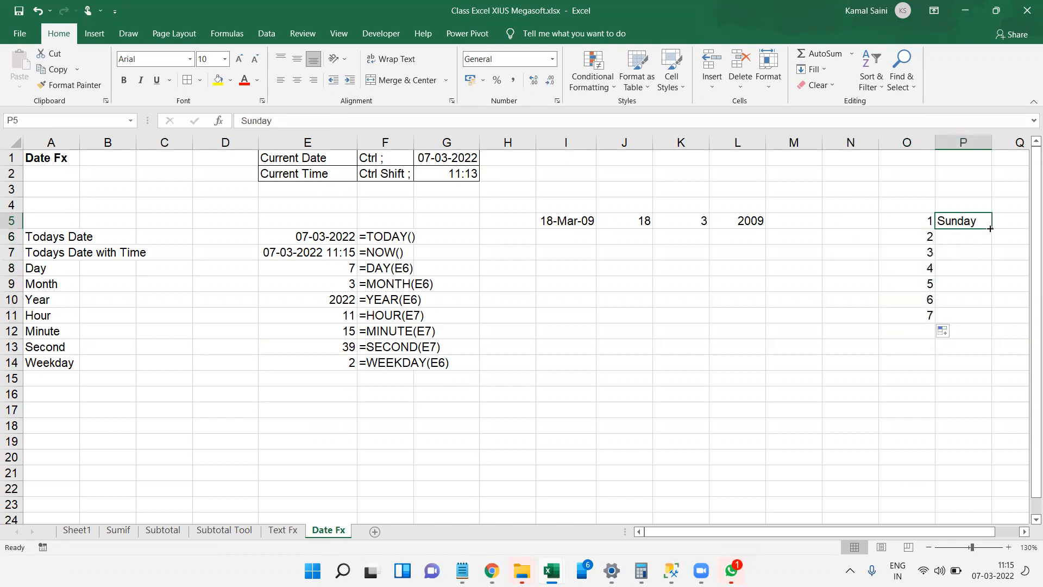
{"action": "double_click", "coordinate": [990, 229]}
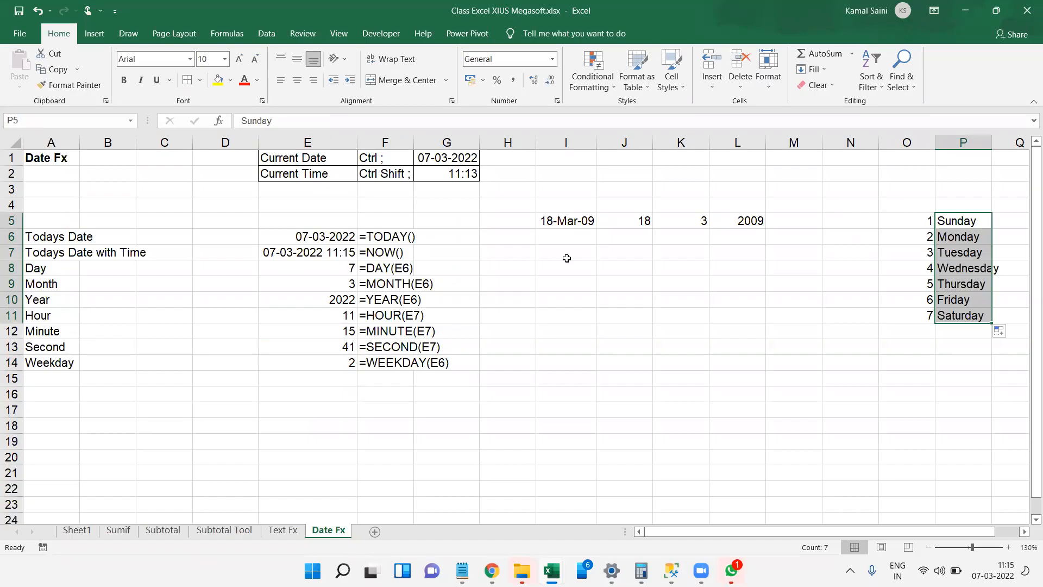
{"action": "left_click", "coordinate": [581, 220]}
{"action": "key", "text": "ctrl+c"}
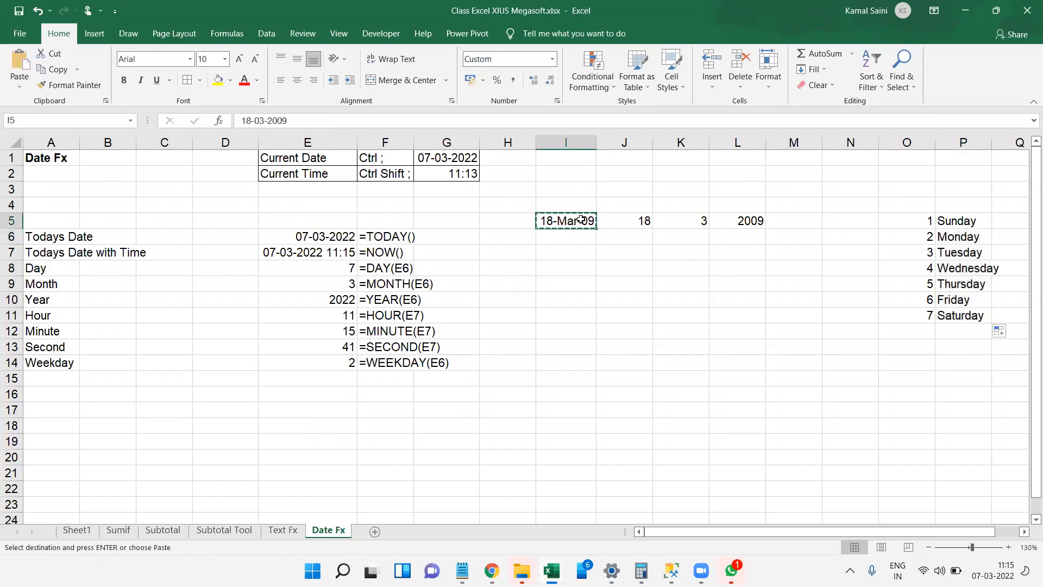
{"action": "key", "text": "shift+Right"}
{"action": "key", "text": "shift+Right"}
{"action": "key", "text": "Escape"}
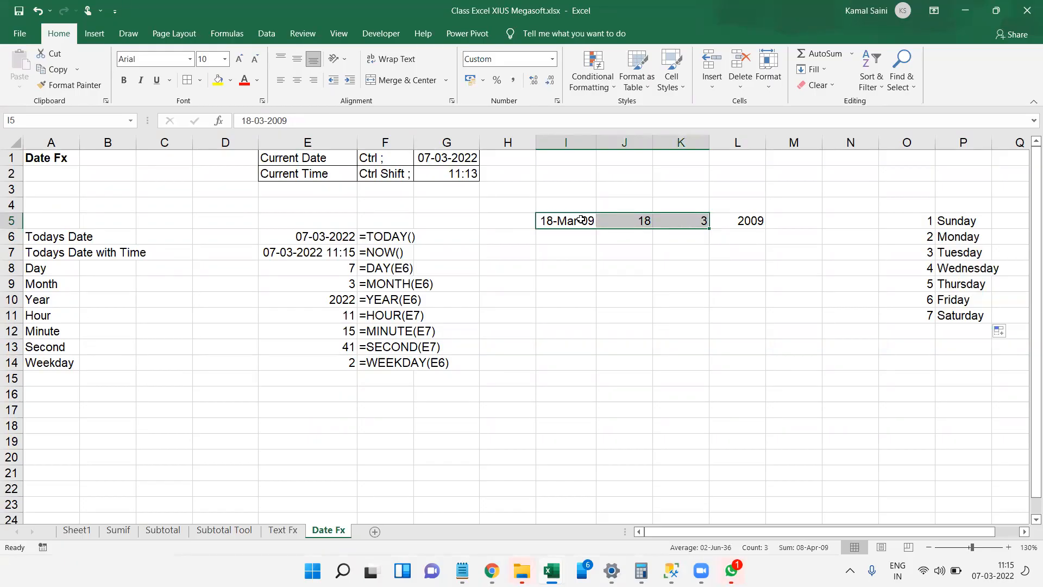
Step: Insert the current date 07-03-2022 as a static value in I8
{"action": "key", "text": "Down"}
{"action": "key", "text": "Down"}
{"action": "key", "text": "Down"}
{"action": "key", "text": "Down"}
{"action": "key", "text": "Up"}
{"action": "key", "text": "Up"}
{"action": "key", "text": "Down"}
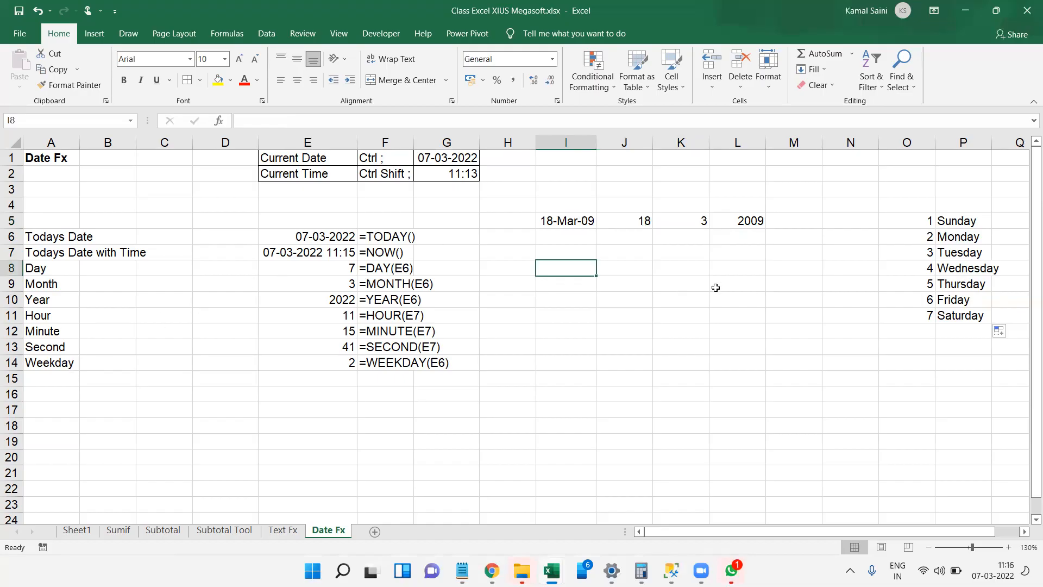
{"action": "key", "text": "ctrl+semicolon"}
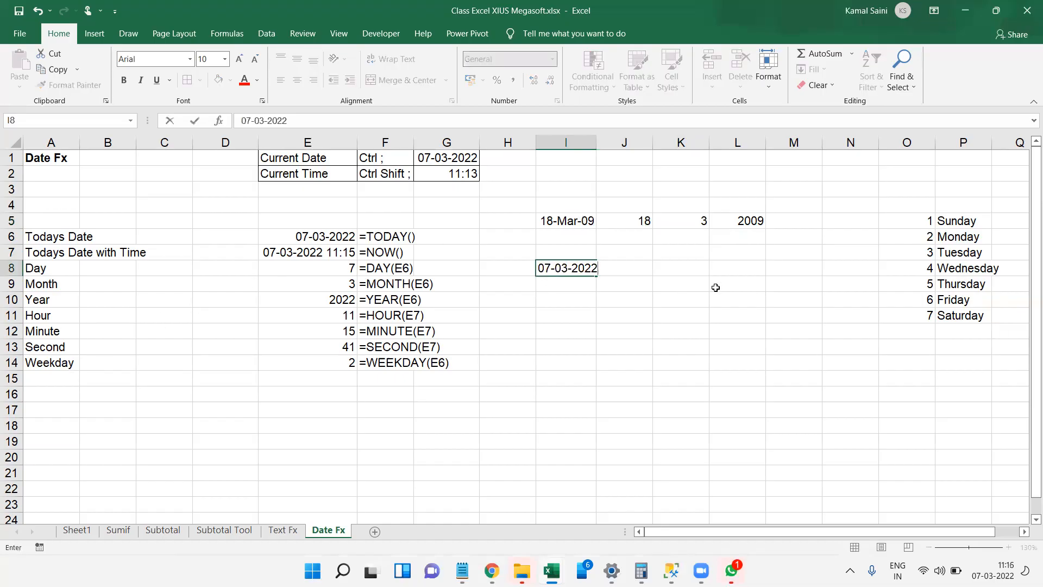
{"action": "key", "text": "Return"}
Step: Copy the 18-Mar-09 date from I5 into I9
{"action": "key", "text": "Up"}
{"action": "key", "text": "Up"}
{"action": "key", "text": "Up"}
{"action": "key", "text": "Up"}
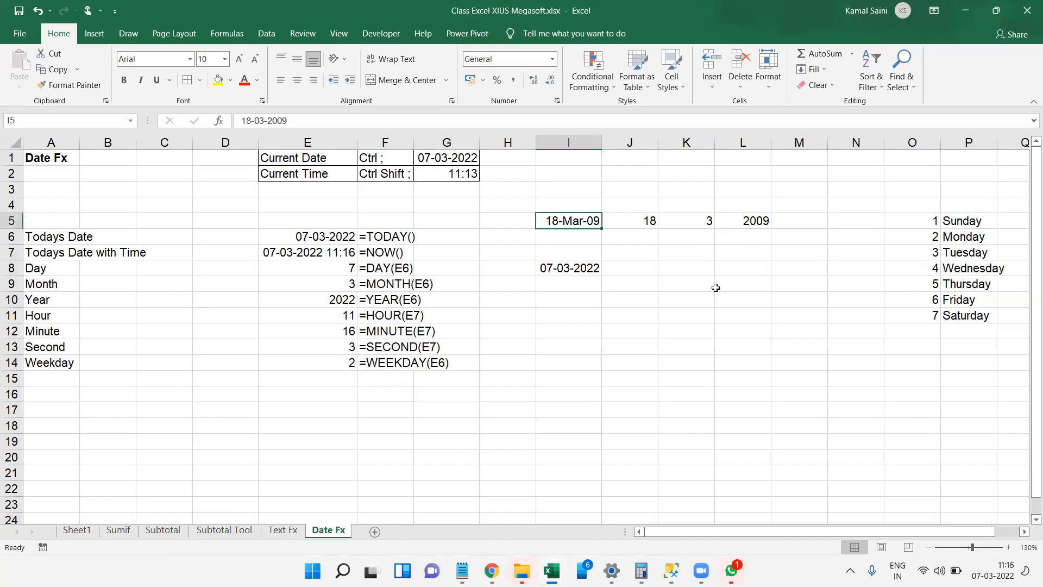
{"action": "key", "text": "ctrl+c"}
{"action": "key", "text": "Down"}
{"action": "key", "text": "Down"}
{"action": "key", "text": "Down"}
{"action": "key", "text": "Down"}
{"action": "key", "text": "ctrl+v"}
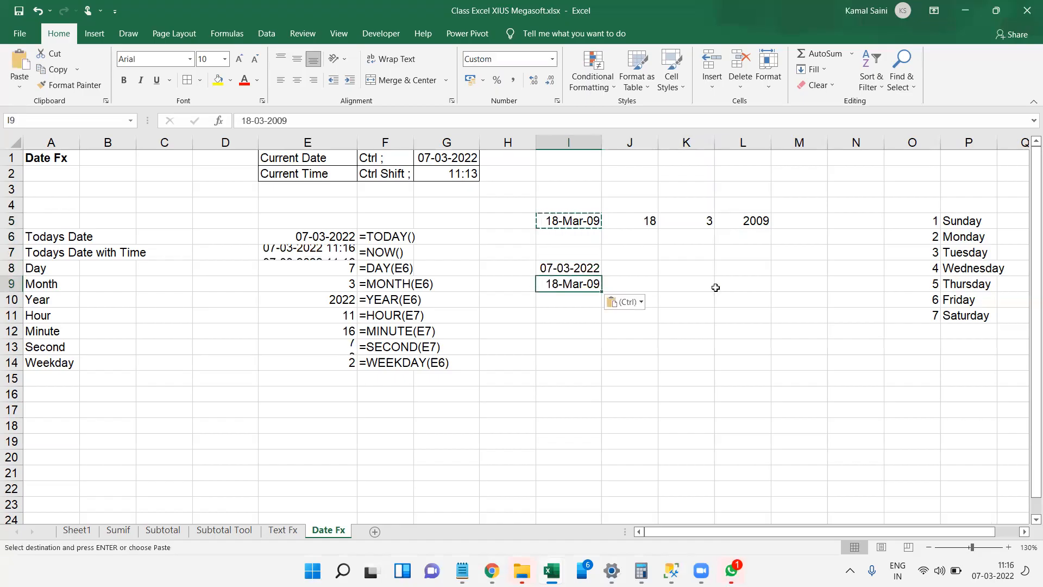
Step: Enter =TEXT(I8,"dddd") in J8 to return the full weekday name of the date in I8
{"action": "key", "text": "Right"}
{"action": "key", "text": "Escape"}
{"action": "key", "text": "Up"}
{"action": "type", "text": "=te"}
{"action": "key", "text": "Tab"}
{"action": "key", "text": "Left"}
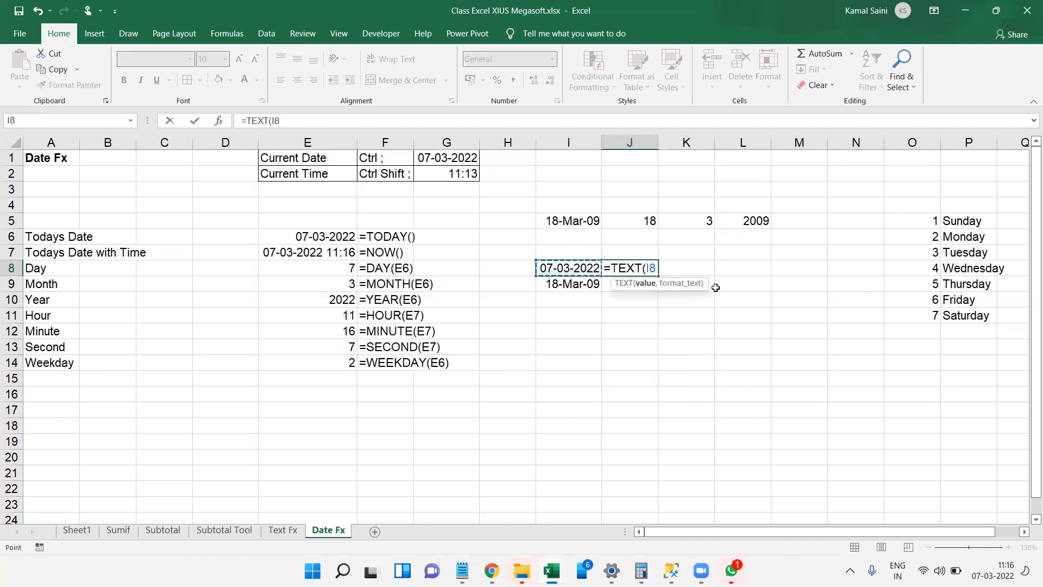
{"action": "type", "text": ",\"d"}
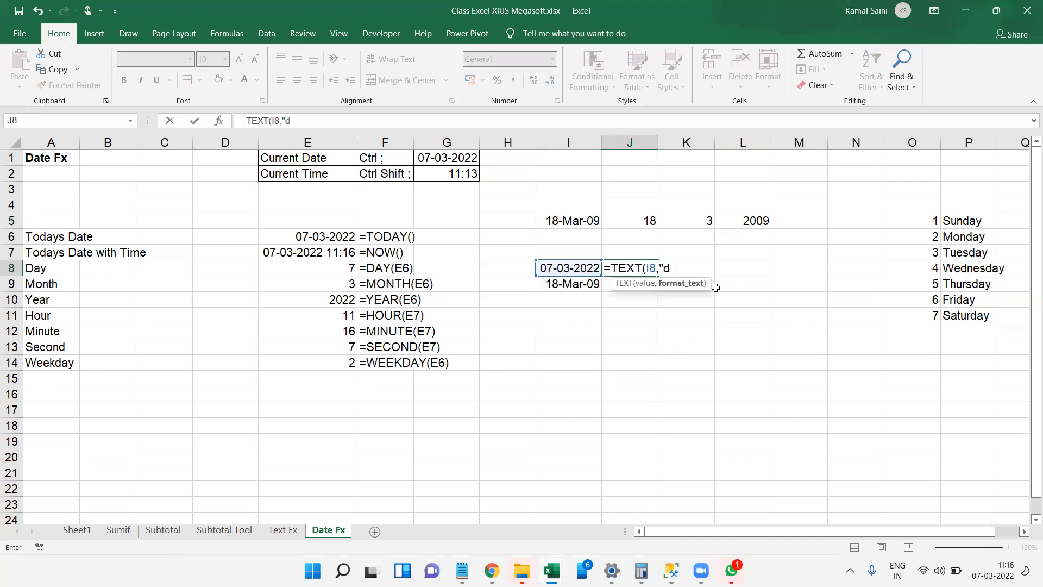
{"action": "type", "text": "ddd\")"}
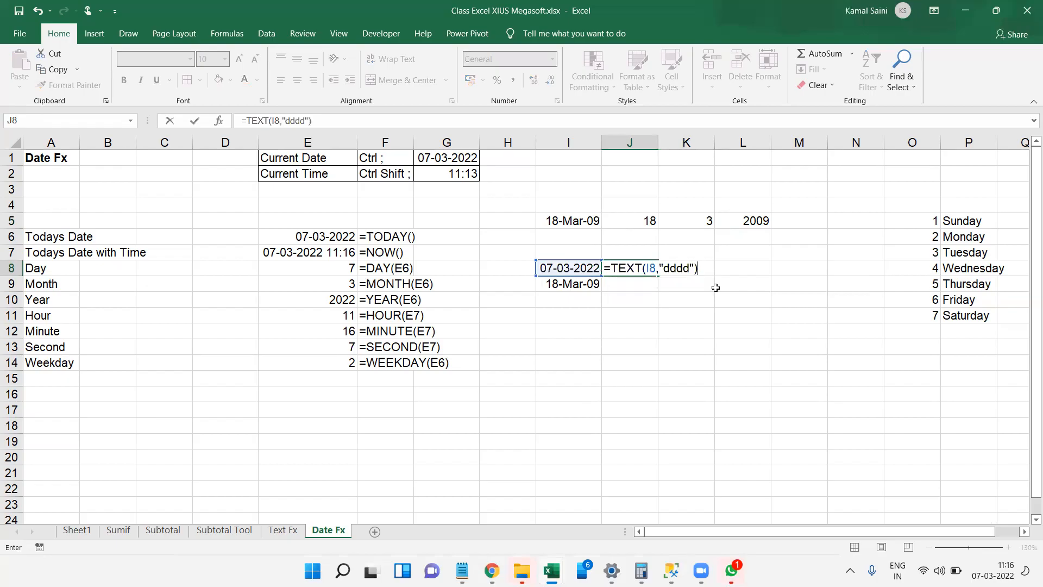
{"action": "key", "text": "Tab"}
Step: Display J8's formula as text in K8 with =FORMULATEXT(J8)
{"action": "type", "text": "=form"}
{"action": "key", "text": "Tab"}
{"action": "key", "text": "Left"}
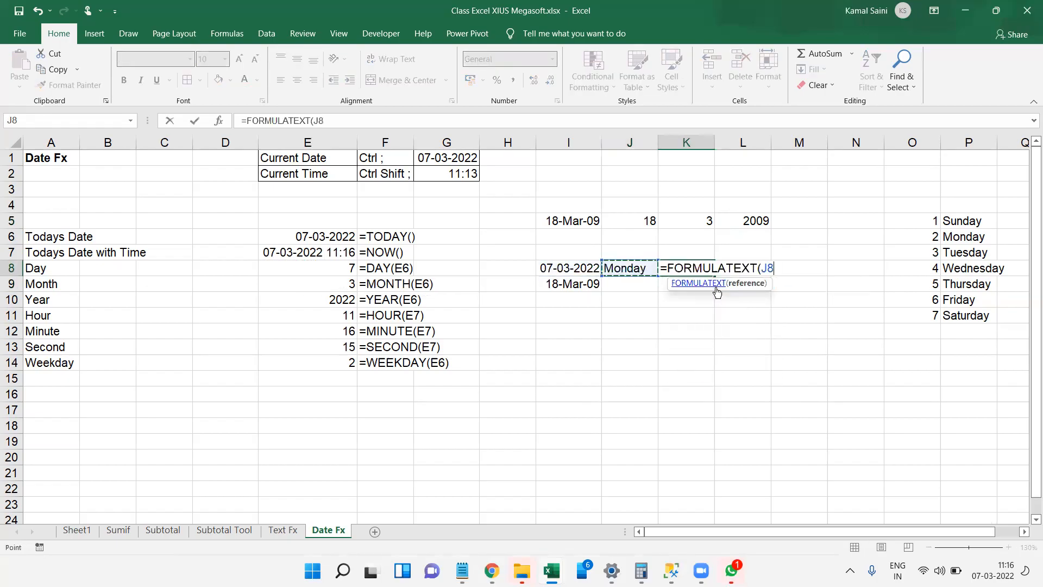
{"action": "key", "text": "Return"}
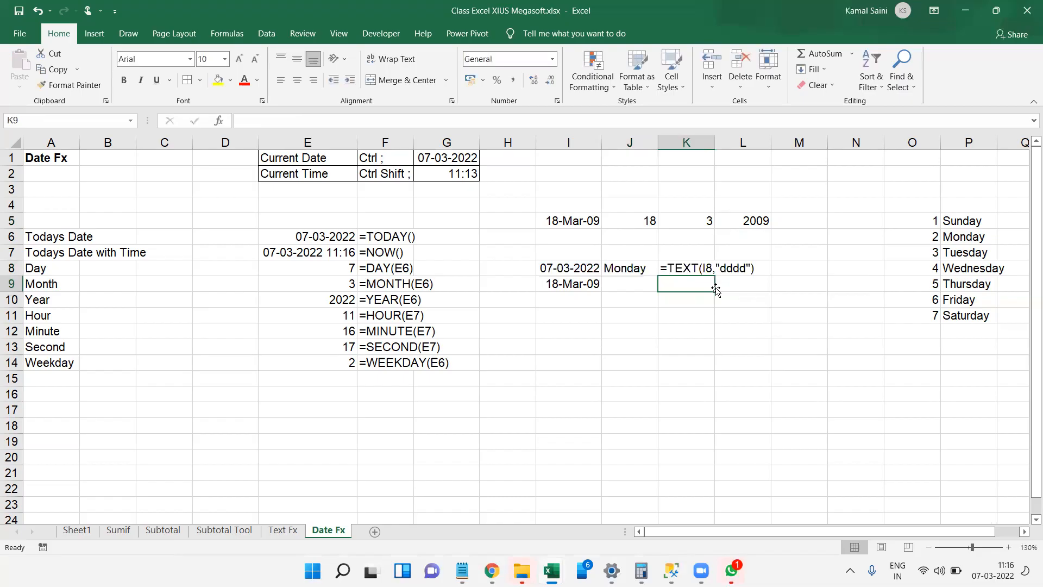
Step: Shorten the format code in J8's TEXT formula to "d"
{"action": "key", "text": "Up"}
{"action": "key", "text": "Left"}
{"action": "key", "text": "F2"}
{"action": "key", "text": "Left"}
{"action": "key", "text": "Left"}
{"action": "key", "text": "BackSpace"}
{"action": "key", "text": "BackSpace"}
{"action": "key", "text": "BackSpace"}
{"action": "key", "text": "Return"}
Step: Change the format code in J8's TEXT formula to "dd"
{"action": "key", "text": "Up"}
{"action": "key", "text": "F2"}
{"action": "key", "text": "Left"}
{"action": "key", "text": "Left"}
{"action": "key", "text": "Left"}
{"action": "type", "text": "d"}
{"action": "key", "text": "Return"}
Step: Change the format code in J8's TEXT formula to "ddd"
{"action": "key", "text": "Up"}
{"action": "key", "text": "F2"}
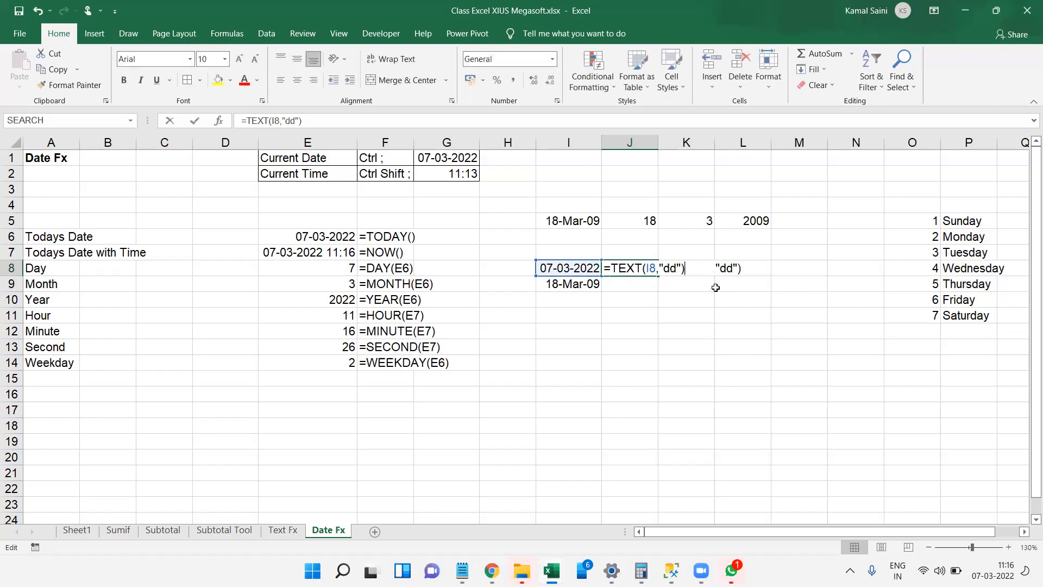
{"action": "key", "text": "Left"}
{"action": "key", "text": "Left"}
{"action": "type", "text": "d"}
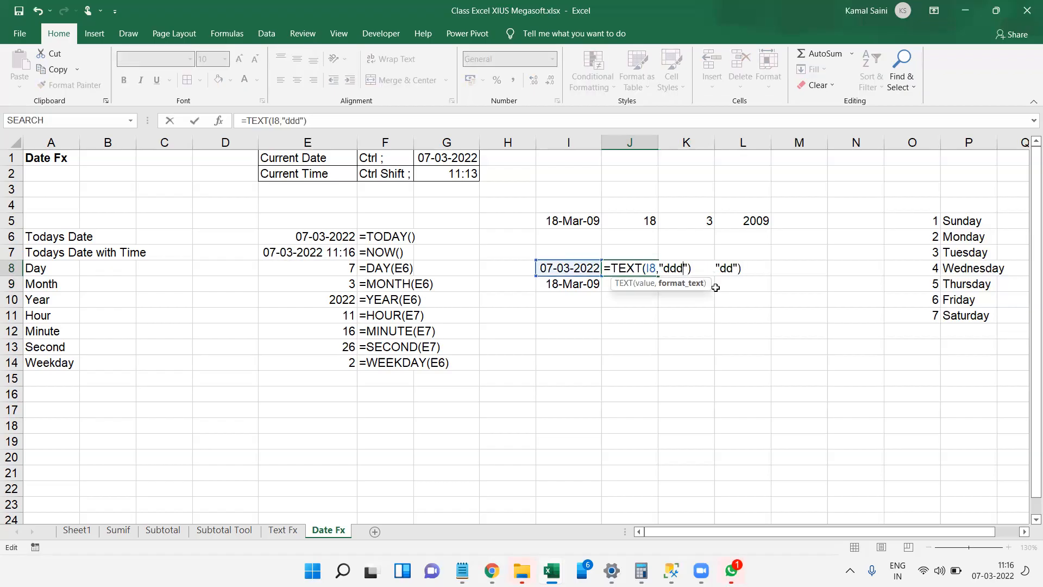
{"action": "key", "text": "Return"}
Step: Set the format code in J8's TEXT formula back to "dddd"
{"action": "key", "text": "Up"}
{"action": "key", "text": "F2"}
{"action": "key", "text": "Left"}
{"action": "key", "text": "Left"}
{"action": "type", "text": "d"}
{"action": "key", "text": "Return"}
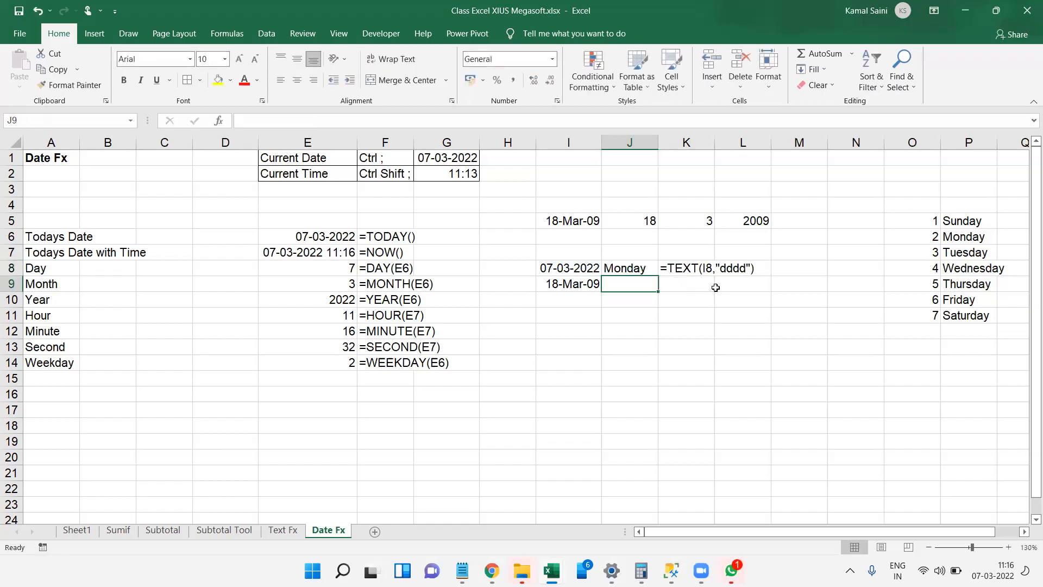
Step: Preview the custom number formats d and dddd for the TODAY date in E6, then cancel without applying
{"action": "left_click", "coordinate": [337, 235]}
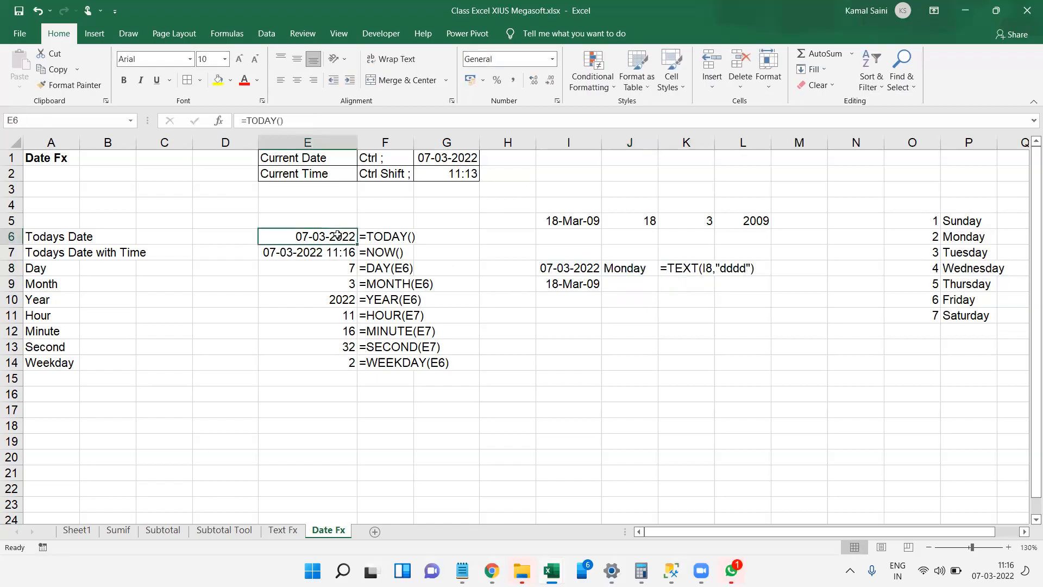
{"action": "right_click", "coordinate": [337, 235]}
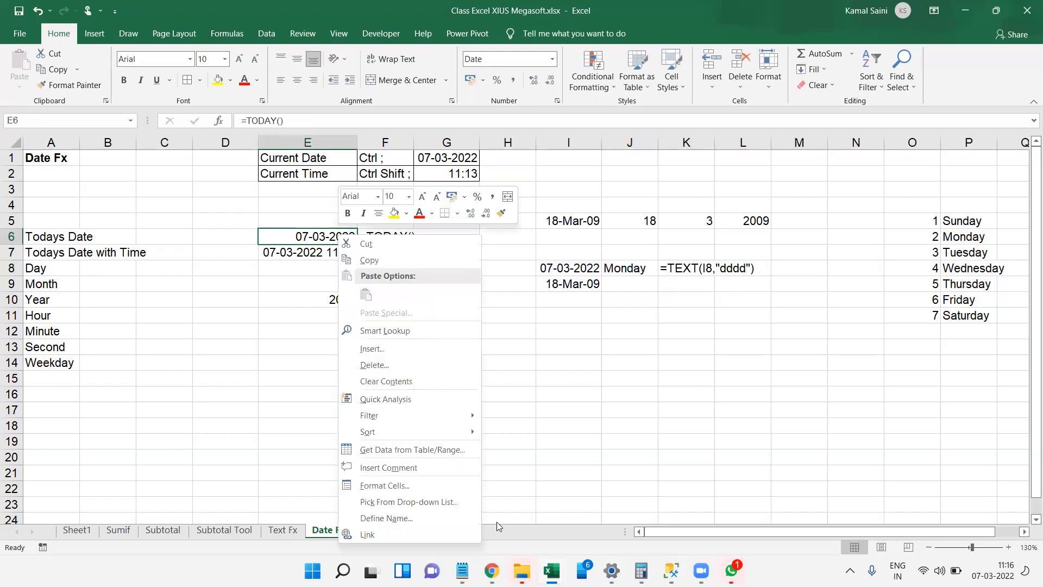
{"action": "left_click", "coordinate": [424, 491]}
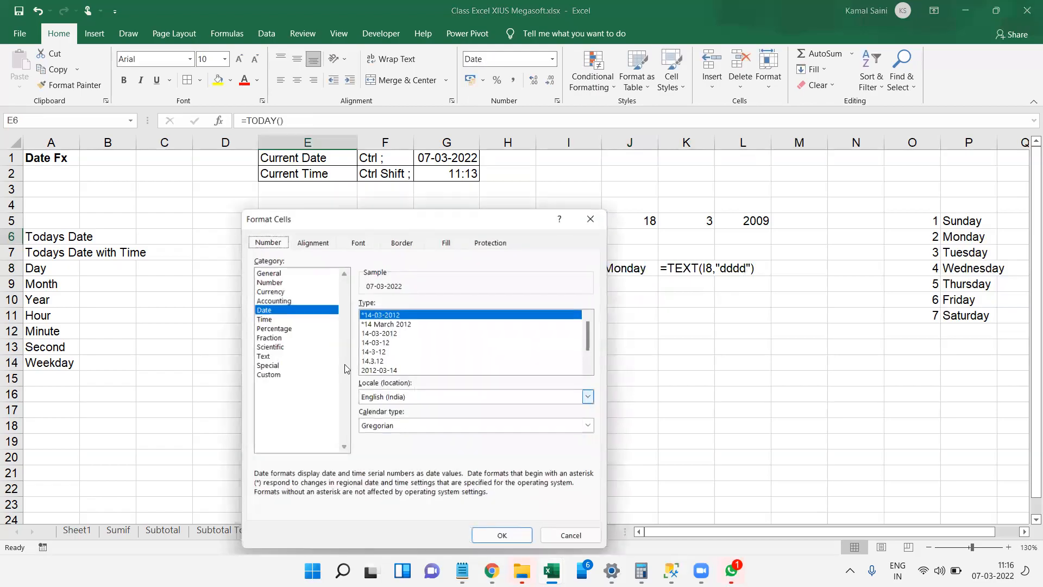
{"action": "left_click", "coordinate": [282, 374]}
{"action": "left_click_drag", "start_coordinate": [405, 315], "coordinate": [358, 317]}
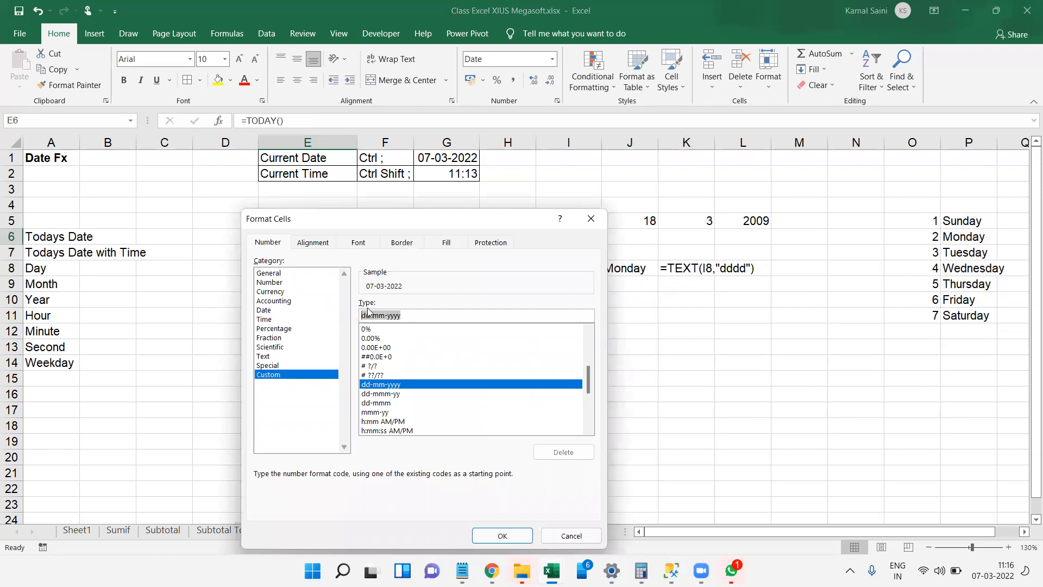
{"action": "type", "text": "d"}
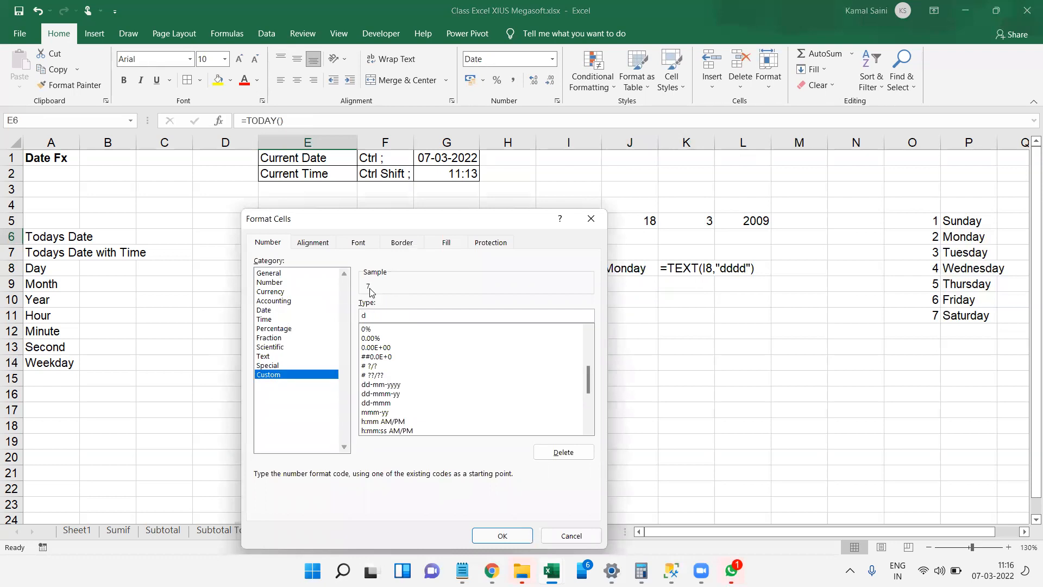
{"action": "type", "text": "ddd"}
{"action": "key", "text": "Escape"}
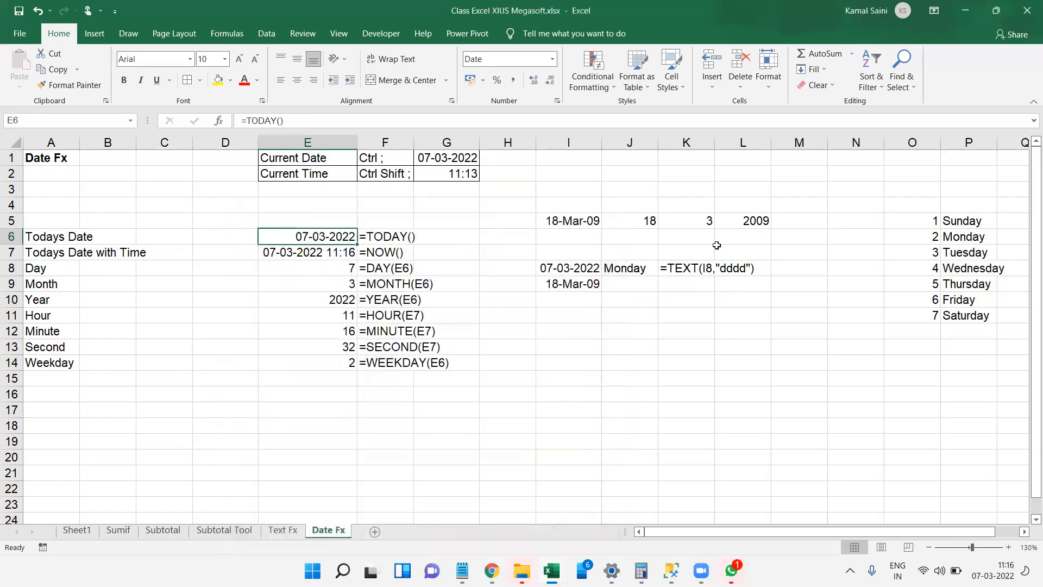
Step: Fill the TEXT formula and its displayed formula text down from row 8 into J9:K9, and AutoFit column J to J9
{"action": "left_click", "coordinate": [609, 288]}
{"action": "key", "text": "ctrl+d"}
{"action": "key", "text": "Right"}
{"action": "key", "text": "ctrl+d"}
{"action": "key", "text": "Left"}
{"action": "key", "text": "alt+h"}
{"action": "key", "text": "o"}
{"action": "key", "text": "i"}
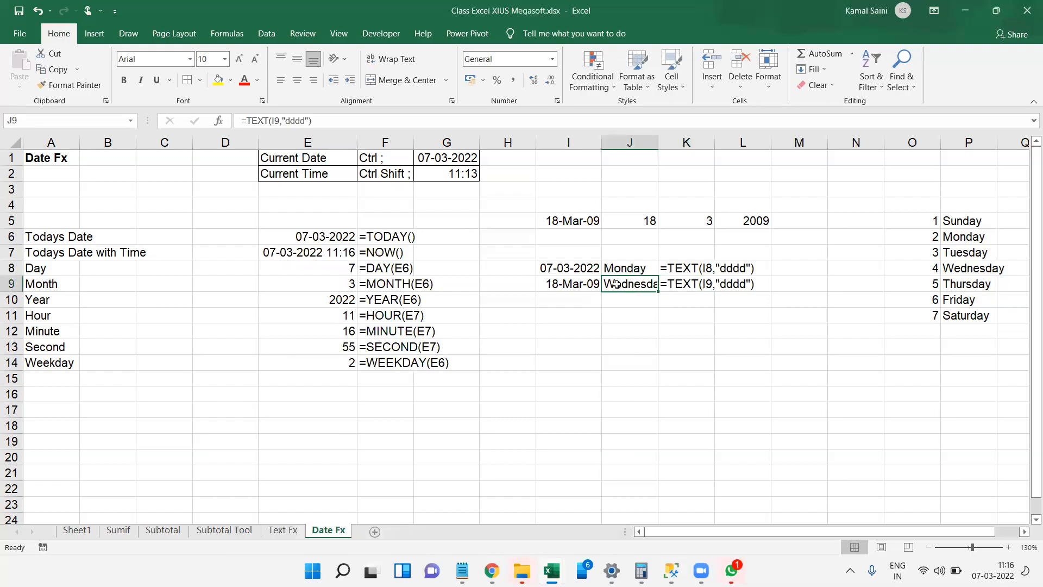
Step: Inspect the date in I9 and the TEXT formula in J9 that refers to it
{"action": "left_click", "coordinate": [576, 287]}
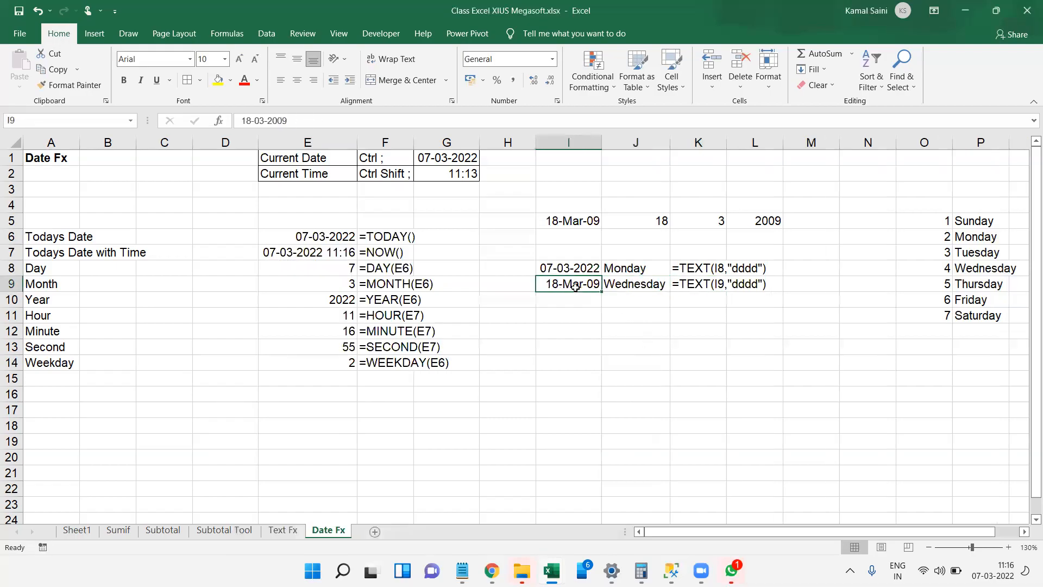
{"action": "left_click", "coordinate": [635, 283]}
{"action": "key", "text": "F2"}
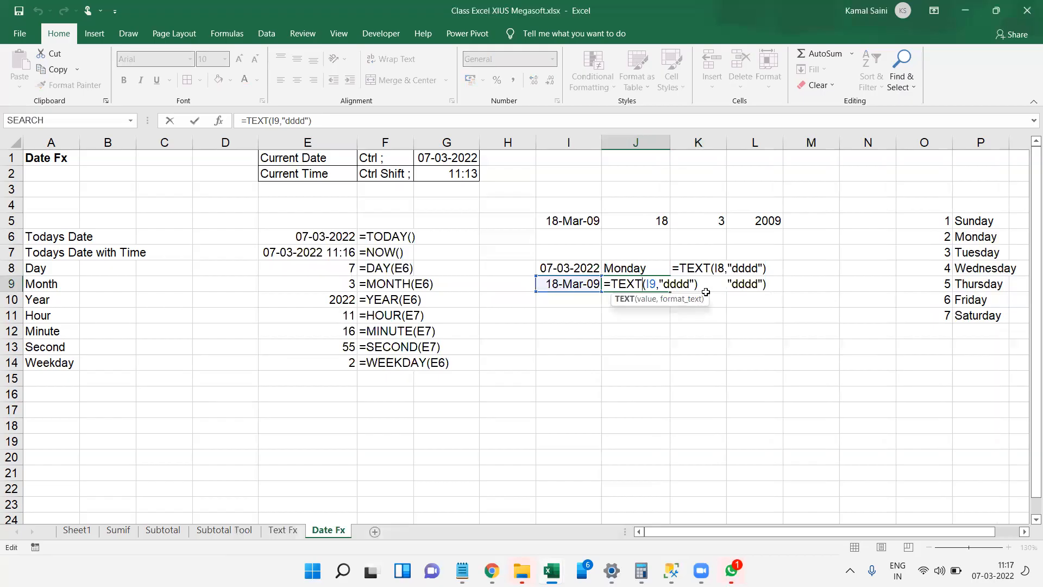
{"action": "key", "text": "ctrl+Return"}
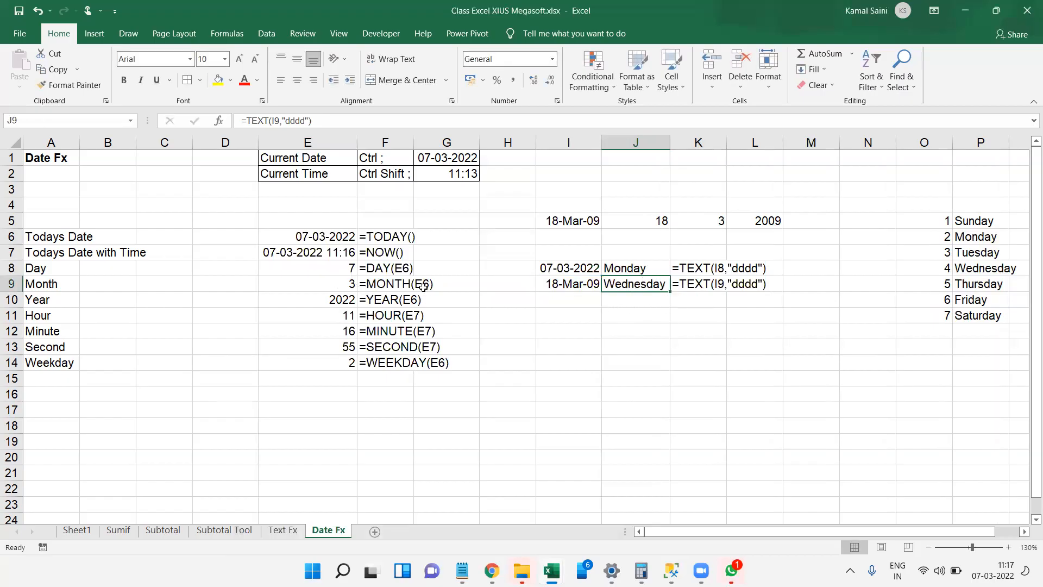
Step: Copy the two dates in I8:I9 into I10:I11
{"action": "key", "text": "Left"}
{"action": "key", "text": "Up"}
{"action": "key", "text": "shift+Down"}
{"action": "key", "text": "ctrl+c"}
{"action": "key", "text": "Down"}
{"action": "key", "text": "Down"}
{"action": "key", "text": "ctrl+v"}
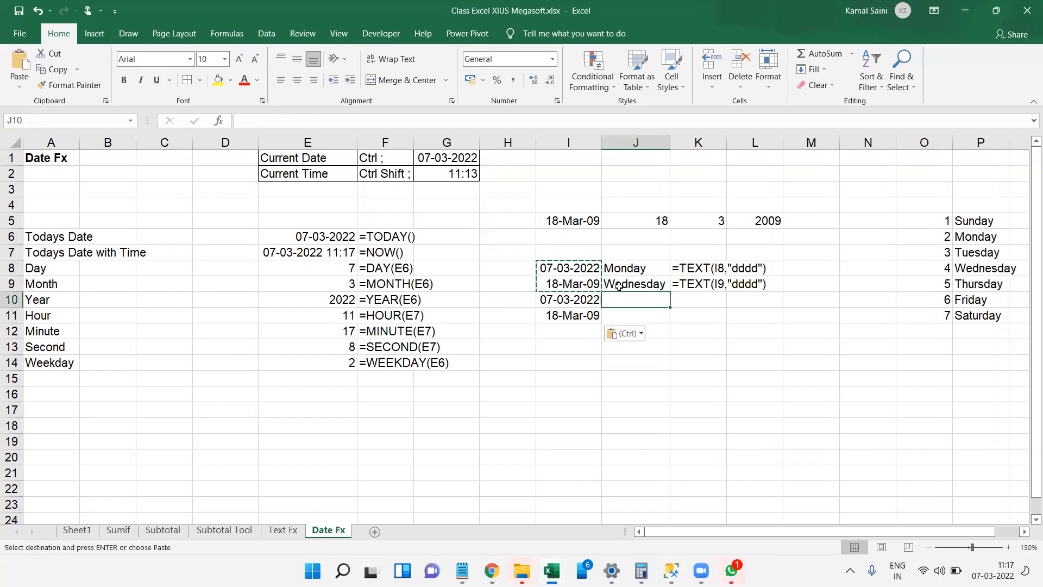
{"action": "key", "text": "Escape"}
Step: Enter =TEXT(I10,"mmmm") in J10 to get the month name and fill it down to J11
{"action": "key", "text": "Right"}
{"action": "type", "text": "=tex"}
{"action": "key", "text": "Tab"}
{"action": "key", "text": "Left"}
{"action": "type", "text": ",\"mmmm\")"}
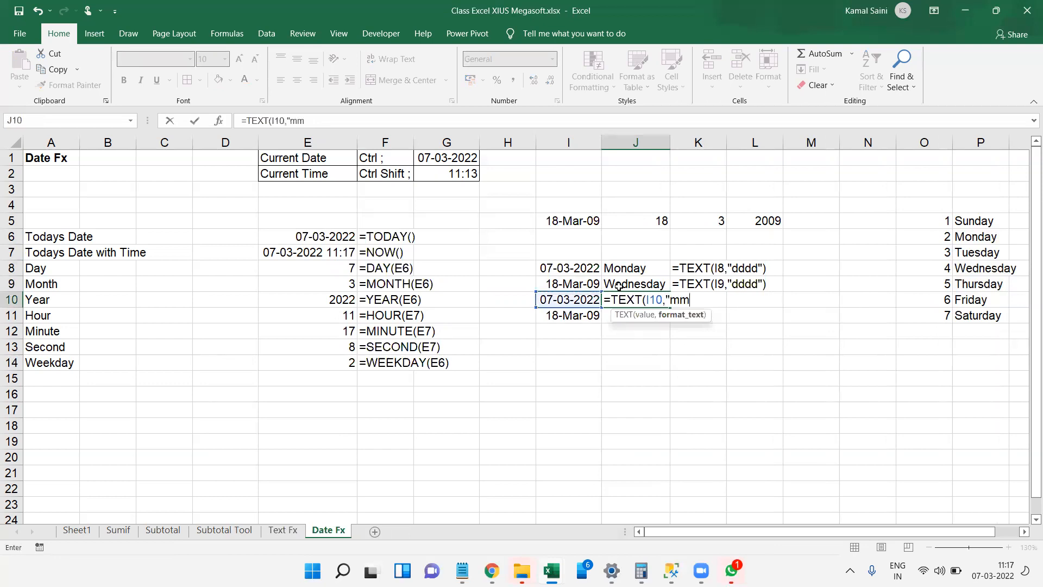
{"action": "key", "text": "Return"}
{"action": "key", "text": "ctrl+d"}
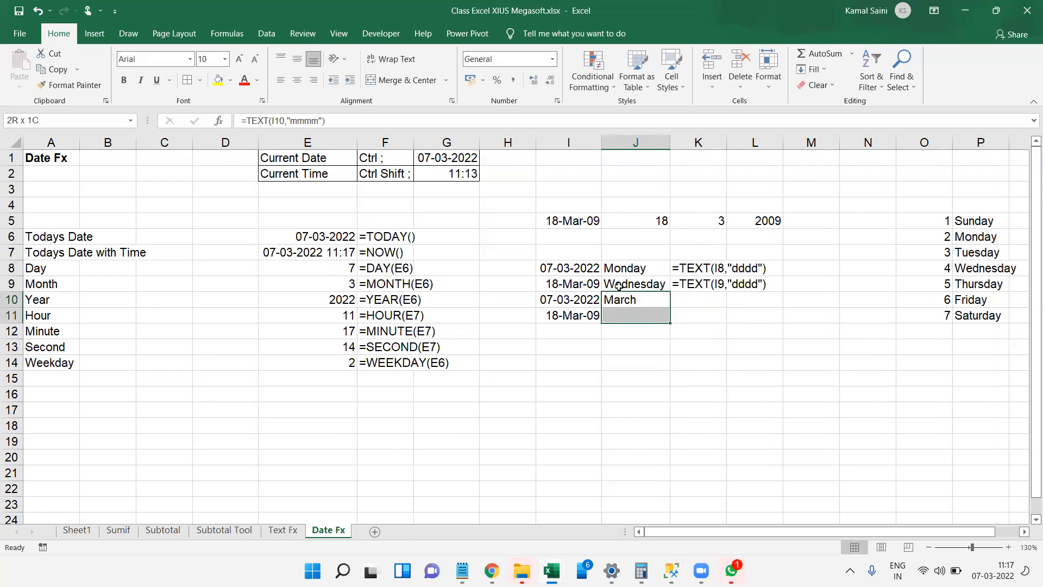
Step: Fill the displayed formula text from K9 down into K10:K11
{"action": "key", "text": "Up"}
{"action": "key", "text": "Right"}
{"action": "key", "text": "ctrl+d"}
{"action": "key", "text": "shift+Down"}
{"action": "key", "text": "ctrl+d"}
Step: Change the month of the date in I11 to 9, keeping day 18 and year 2009
{"action": "key", "text": "Down"}
{"action": "key", "text": "Left"}
{"action": "key", "text": "Left"}
{"action": "key", "text": "F2"}
{"action": "key", "text": "Left"}
{"action": "key", "text": "Left"}
{"action": "key", "text": "shift+Left"}
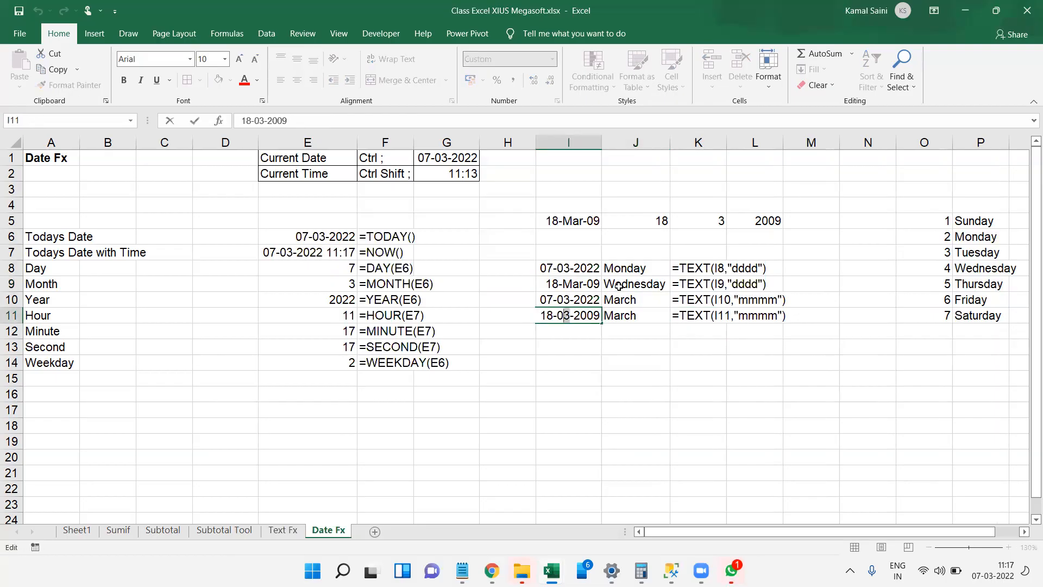
{"action": "type", "text": "9"}
{"action": "key", "text": "Return"}
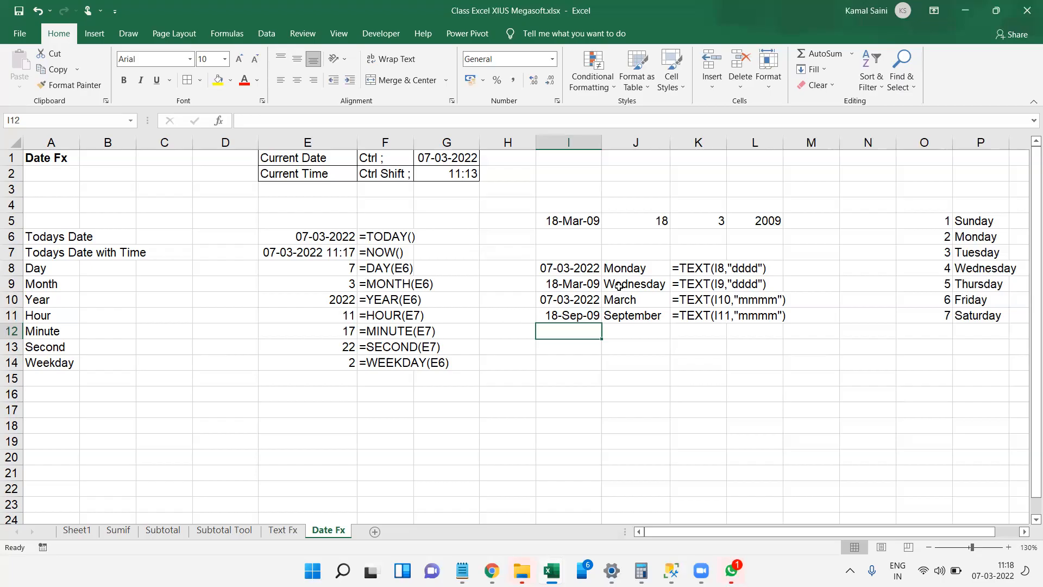
Step: Move the TEXT examples in I8:K11 one column over to J8:L11
{"action": "key", "text": "Right"}
{"action": "key", "text": "Right"}
{"action": "key", "text": "Up"}
{"action": "key", "text": "Left"}
{"action": "key", "text": "Up"}
{"action": "key", "text": "Up"}
{"action": "key", "text": "Up"}
{"action": "key", "text": "Left"}
{"action": "key", "text": "shift+Down"}
{"action": "key", "text": "shift+Down"}
{"action": "key", "text": "shift+Down"}
{"action": "key", "text": "shift+Right"}
{"action": "key", "text": "shift+Right"}
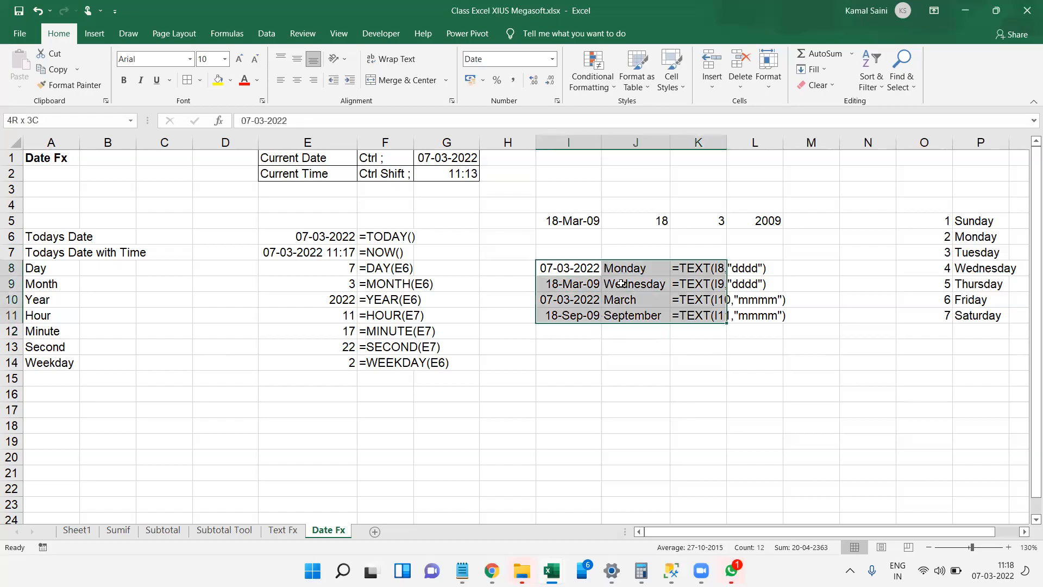
{"action": "key", "text": "ctrl+c"}
{"action": "key", "text": "Right"}
{"action": "key", "text": "Return"}
{"action": "key", "text": "Right"}
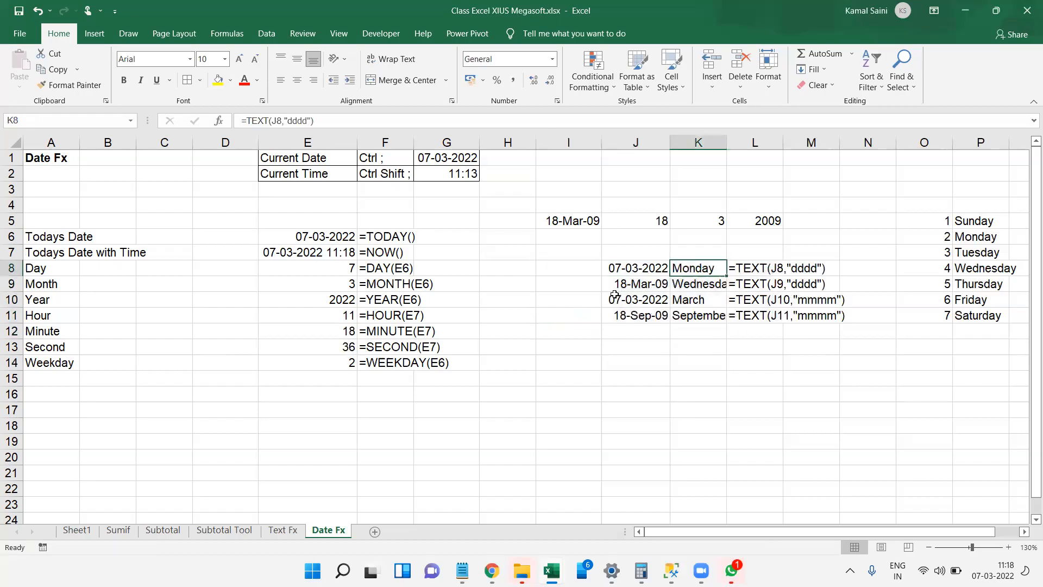
{"action": "key", "text": "Right"}
{"action": "key", "text": "Right"}
{"action": "key", "text": "Right"}
{"action": "key", "text": "Right"}
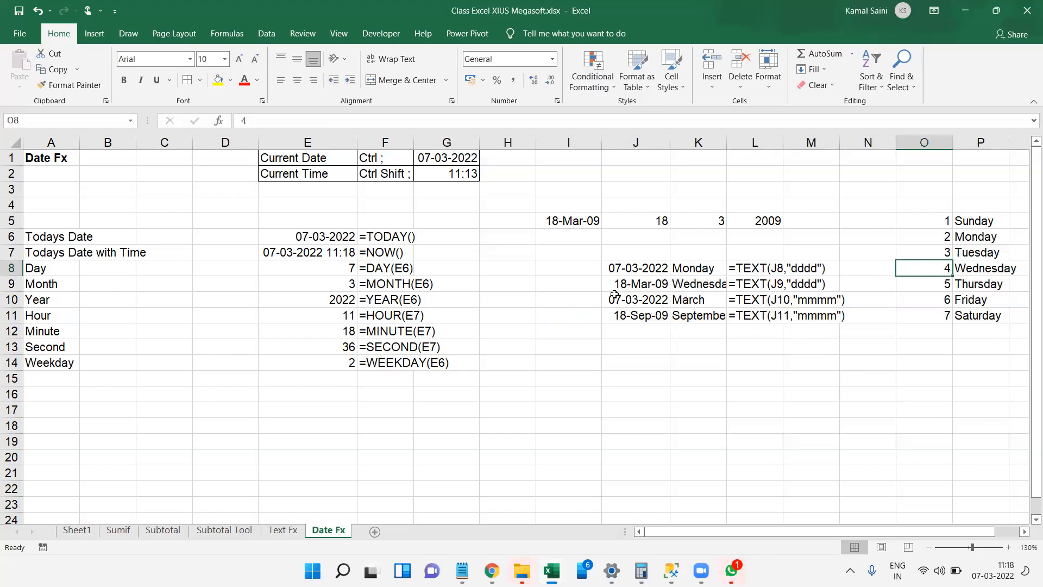
Step: Enter the label Weeknum in A15 below Weekday
{"action": "left_click", "coordinate": [58, 377]}
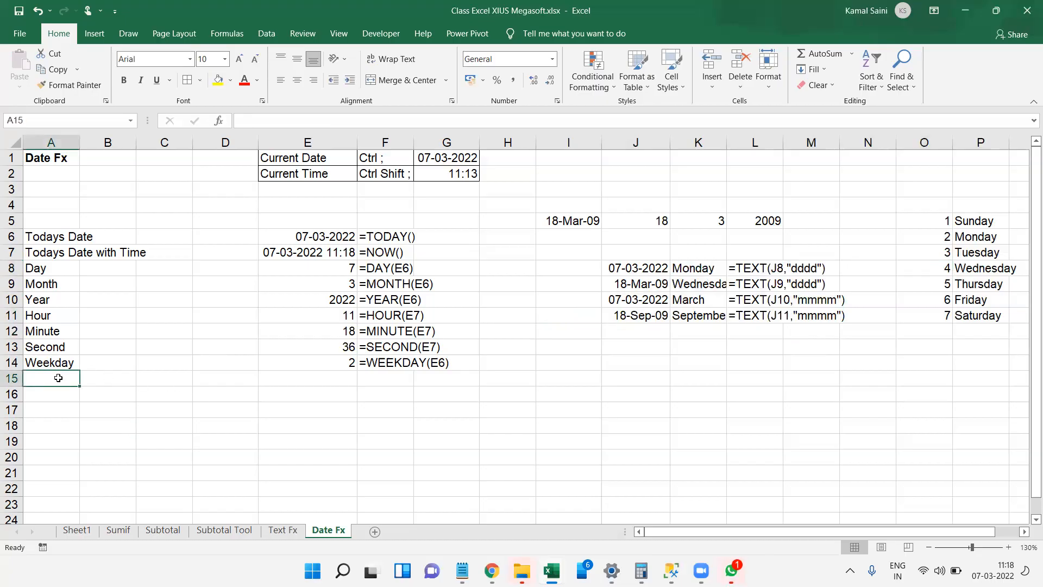
{"action": "type", "text": "Wee"}
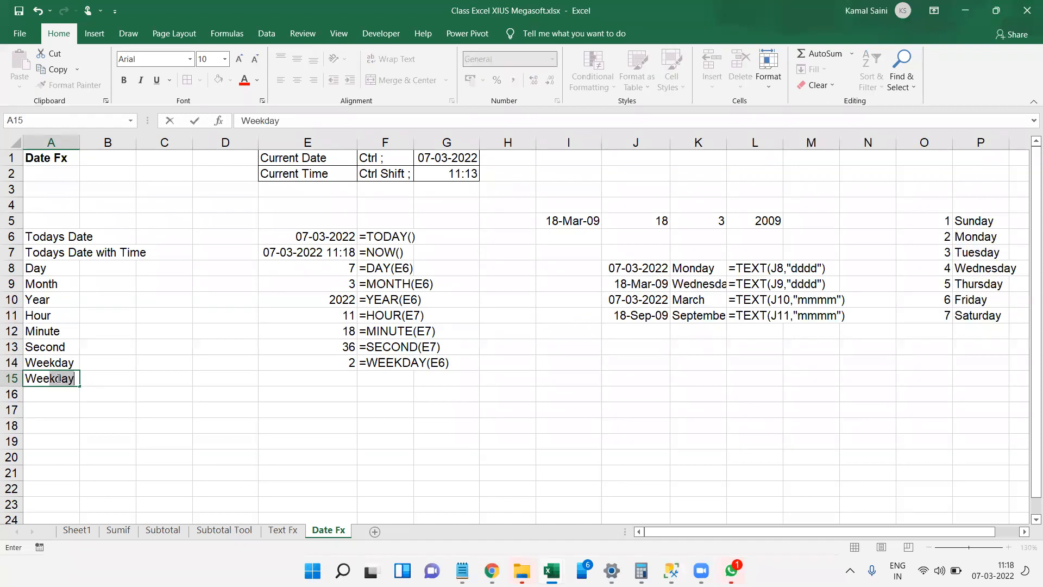
{"action": "type", "text": "knum"}
Step: Enter =WEEKNUM(E6) in E15 and fill the displayed formula text down into F15
{"action": "key", "text": "Right"}
{"action": "key", "text": "Right"}
{"action": "key", "text": "Right"}
{"action": "key", "text": "Right"}
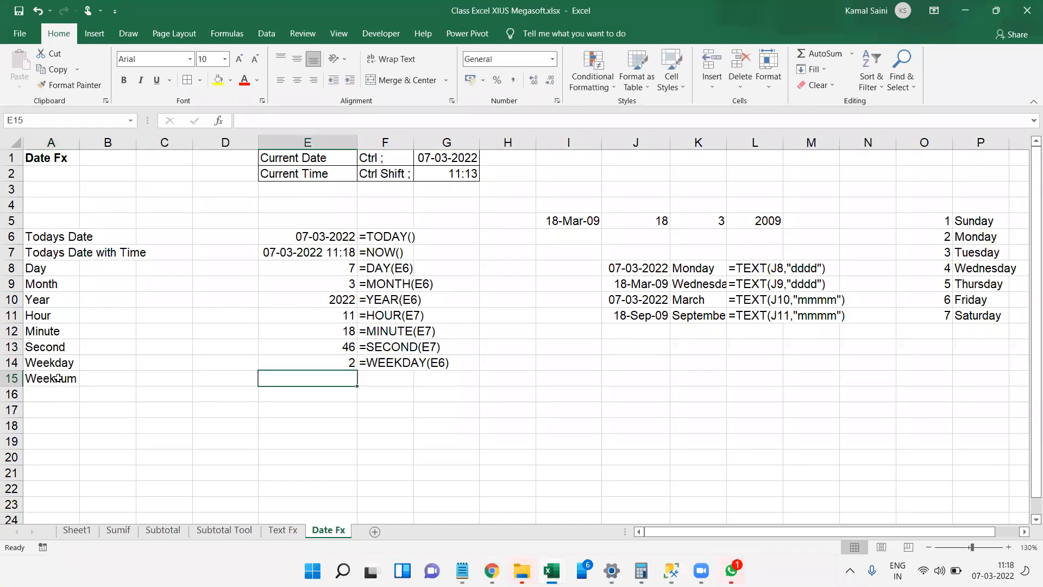
{"action": "type", "text": "=weeknu"}
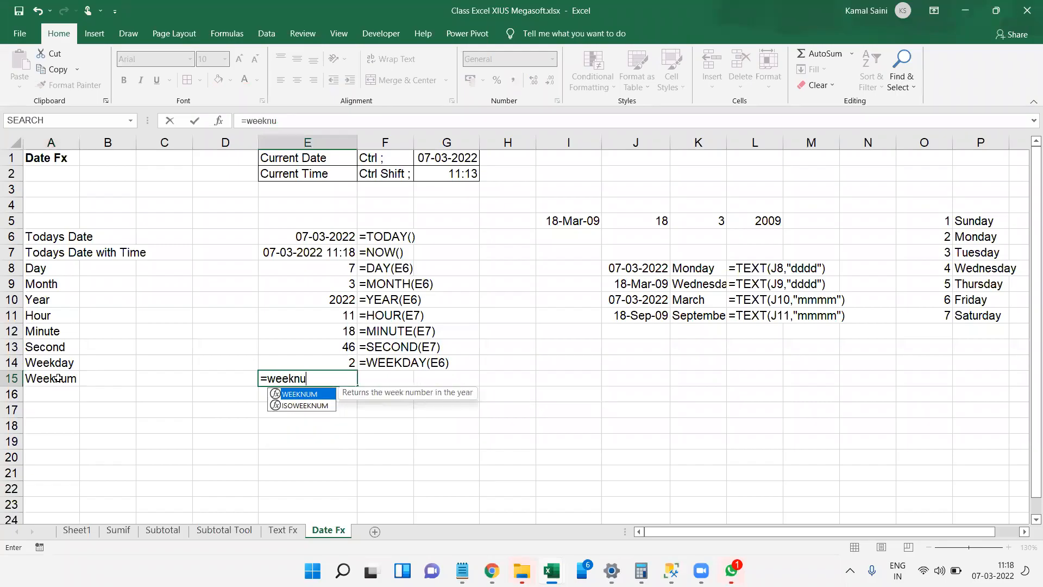
{"action": "type", "text": "m("}
{"action": "key", "text": "Up"}
{"action": "key", "text": "Up"}
{"action": "key", "text": "Up"}
{"action": "key", "text": "Up"}
{"action": "key", "text": "Up"}
{"action": "key", "text": "Up"}
{"action": "key", "text": "Up"}
{"action": "key", "text": "Up"}
{"action": "key", "text": "Up"}
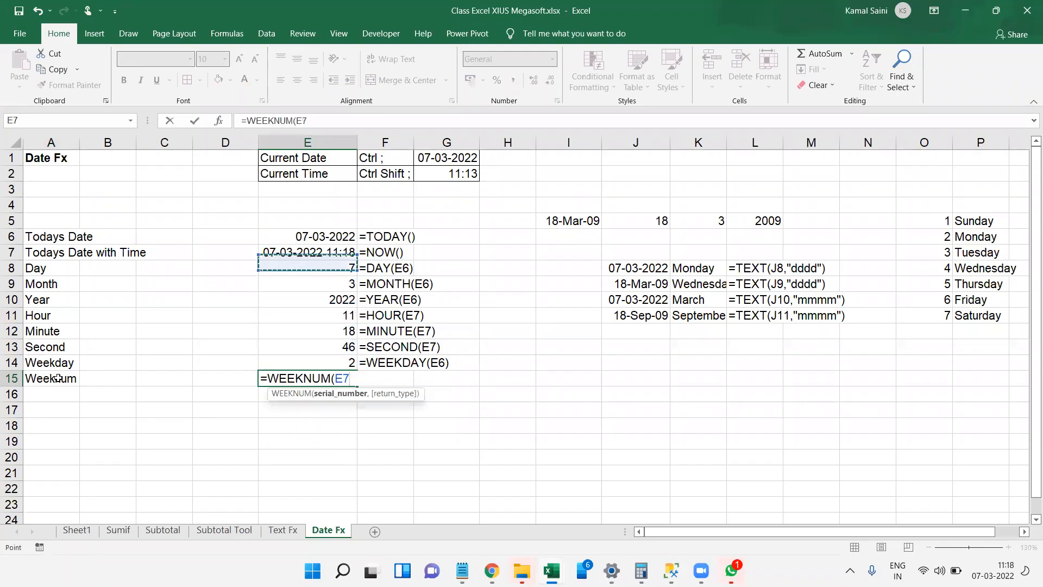
{"action": "key", "text": "Tab"}
{"action": "key", "text": "ctrl+d"}
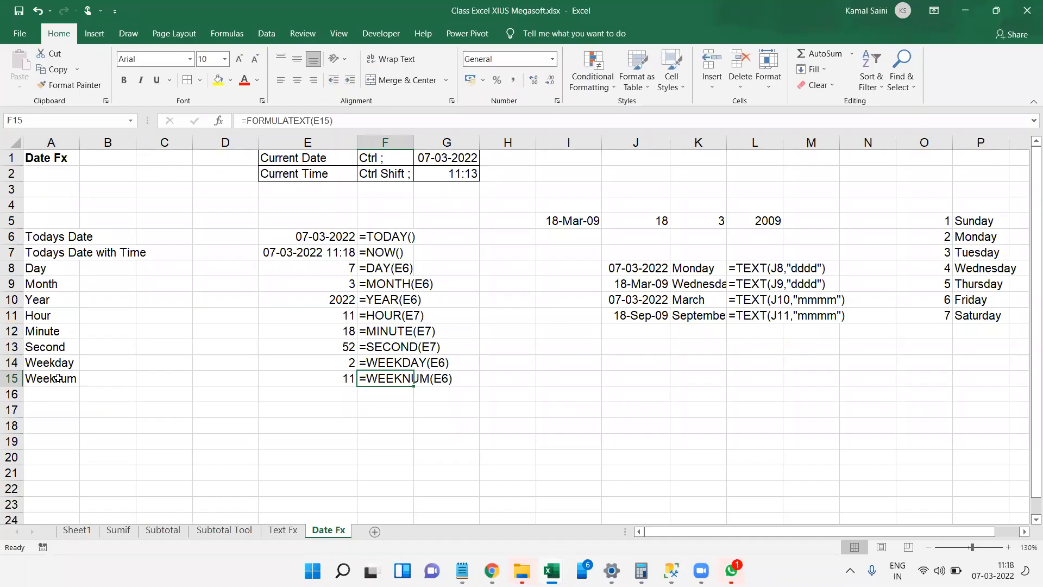
Step: Add the heading Start Date in A17 and enter the current date as a static value in A18
{"action": "left_click", "coordinate": [208, 431]}
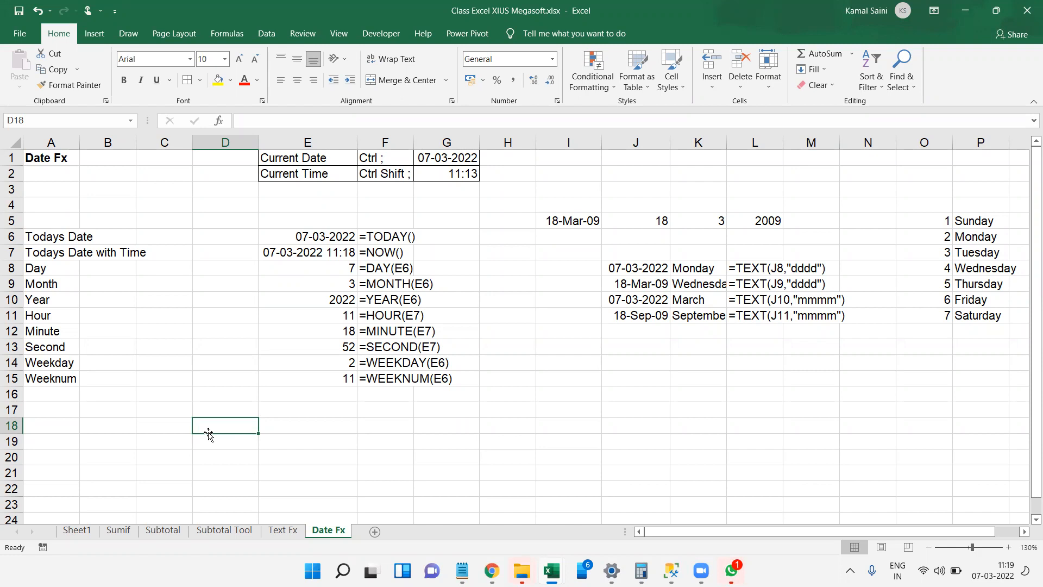
{"action": "key", "text": "Up"}
{"action": "key", "text": "Up"}
{"action": "key", "text": "Left"}
{"action": "key", "text": "Left"}
{"action": "key", "text": "Left"}
{"action": "key", "text": "Down"}
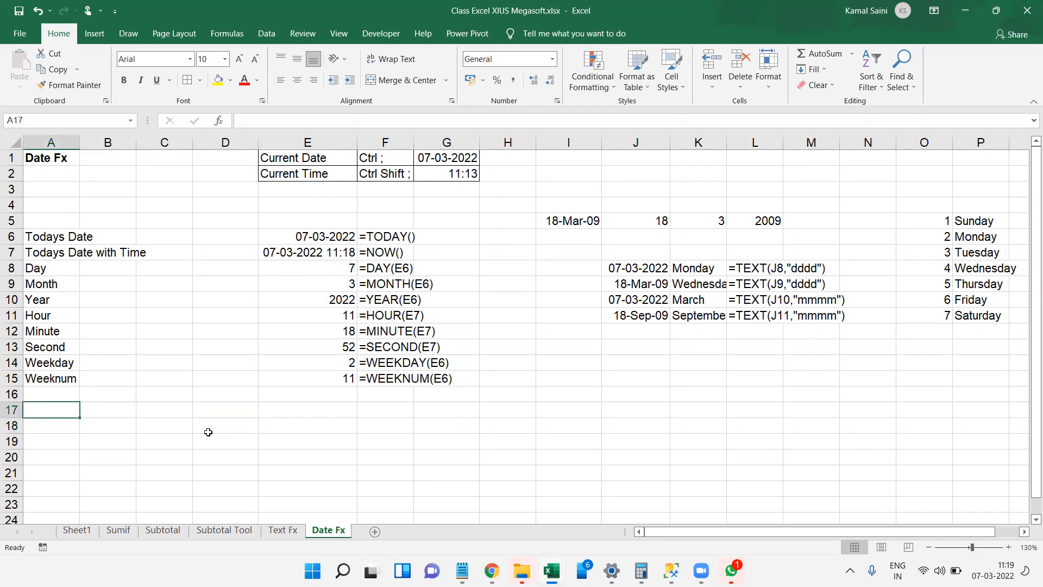
{"action": "type", "text": "Start Date"}
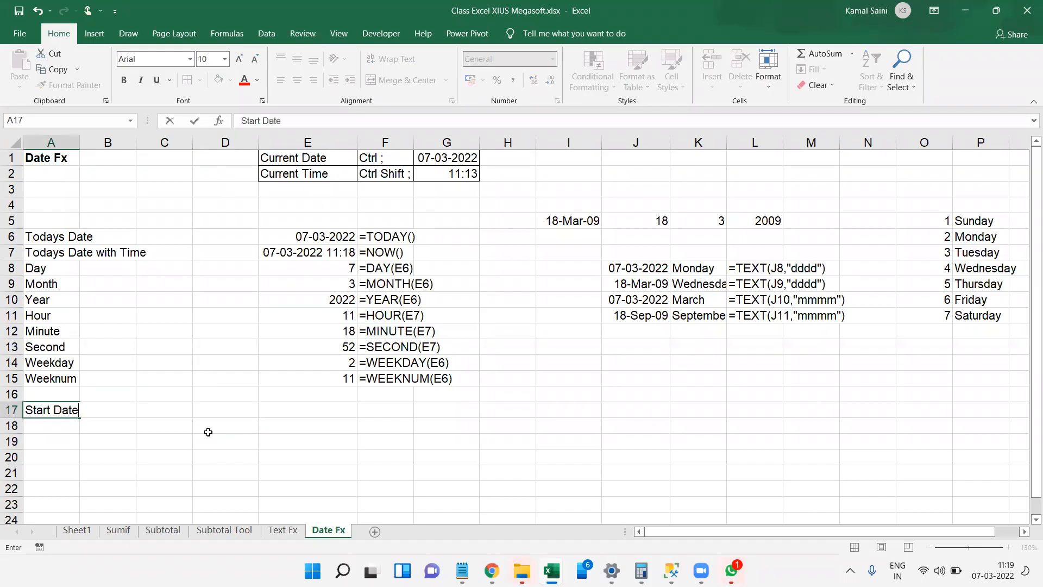
{"action": "key", "text": "Return"}
{"action": "key", "text": "ctrl+t"}
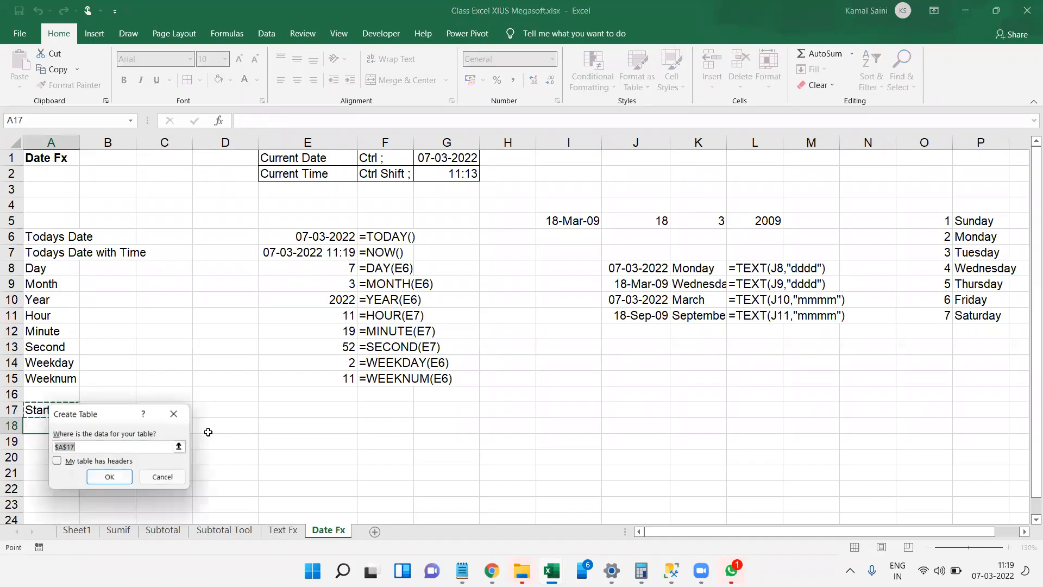
{"action": "key", "text": "Escape"}
{"action": "key", "text": "ctrl+semicolon"}
{"action": "key", "text": "Tab"}
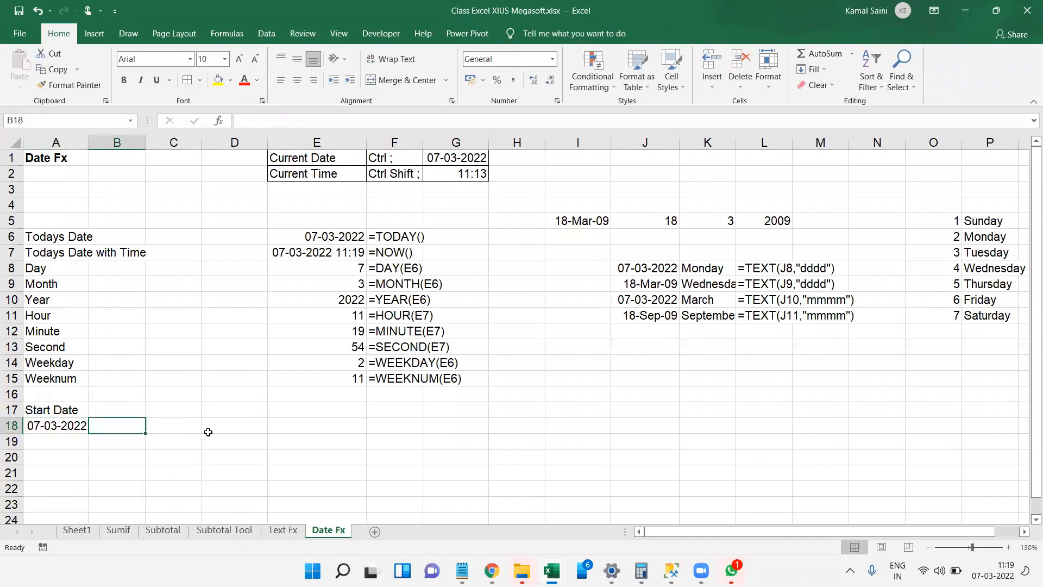
Step: Add the heading Month in C17 with the value 1 in C18
{"action": "key", "text": "Right"}
{"action": "key", "text": "Up"}
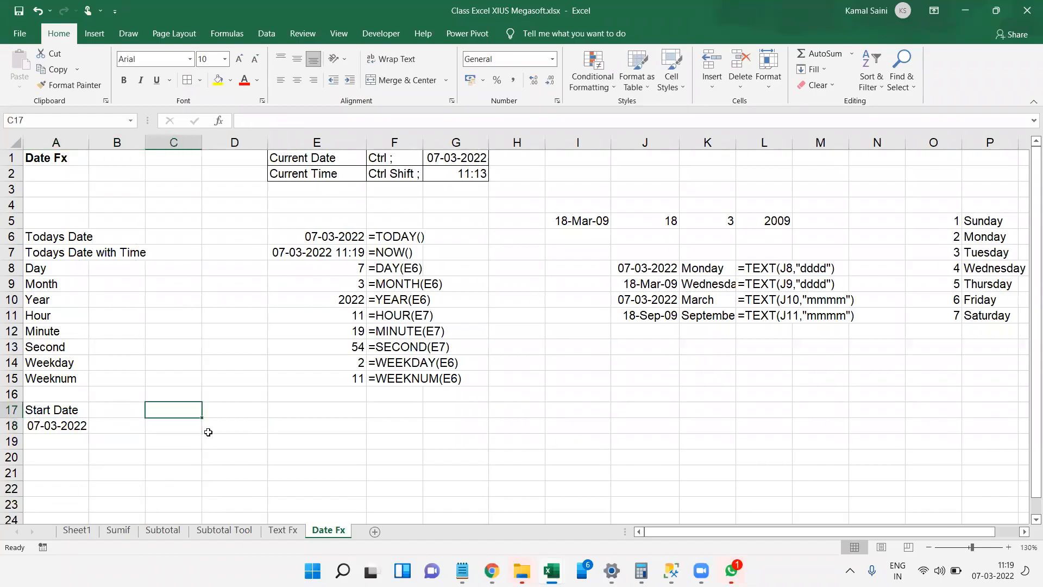
{"action": "type", "text": "Month"}
{"action": "key", "text": "Return"}
{"action": "type", "text": "1"}
Step: Add the heading Next Date in E17
{"action": "key", "text": "Tab"}
{"action": "key", "text": "Tab"}
{"action": "key", "text": "Up"}
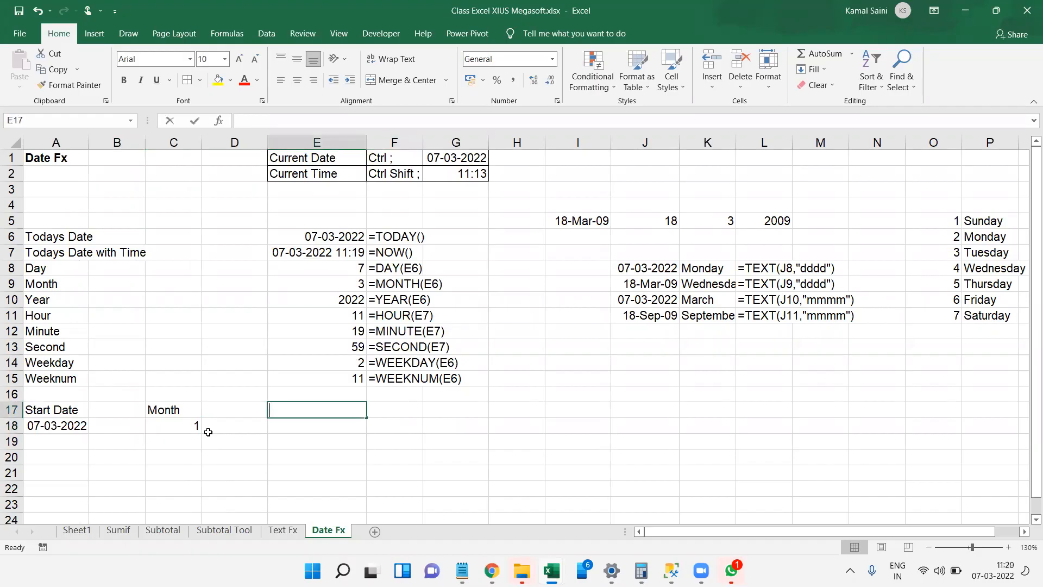
{"action": "type", "text": "Next Date"}
{"action": "key", "text": "Return"}
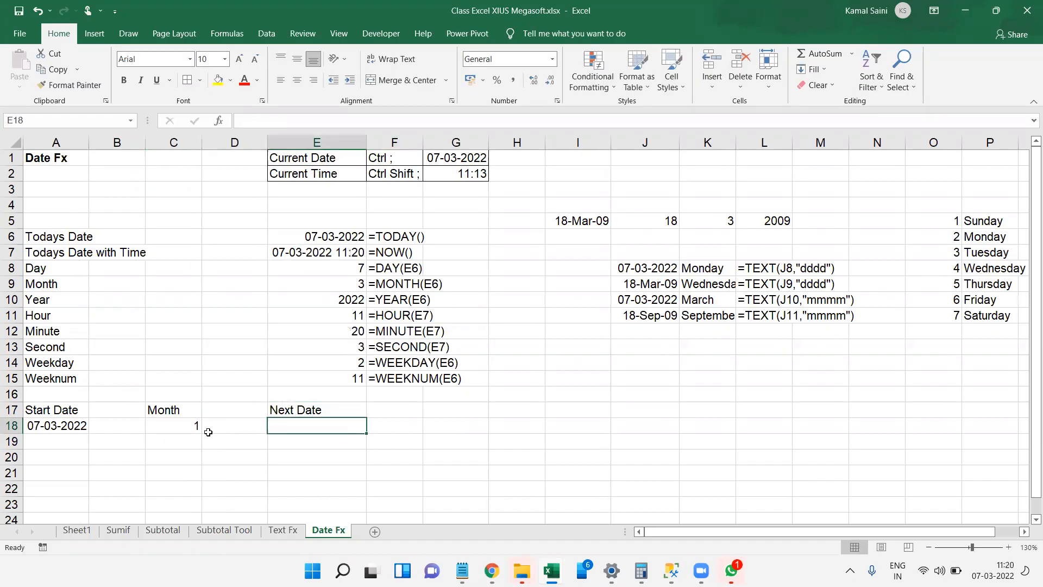
Step: Make the Next Date, Month and Start Date headings in row 17 bold
{"action": "key", "text": "Up"}
{"action": "key", "text": "ctrl+b"}
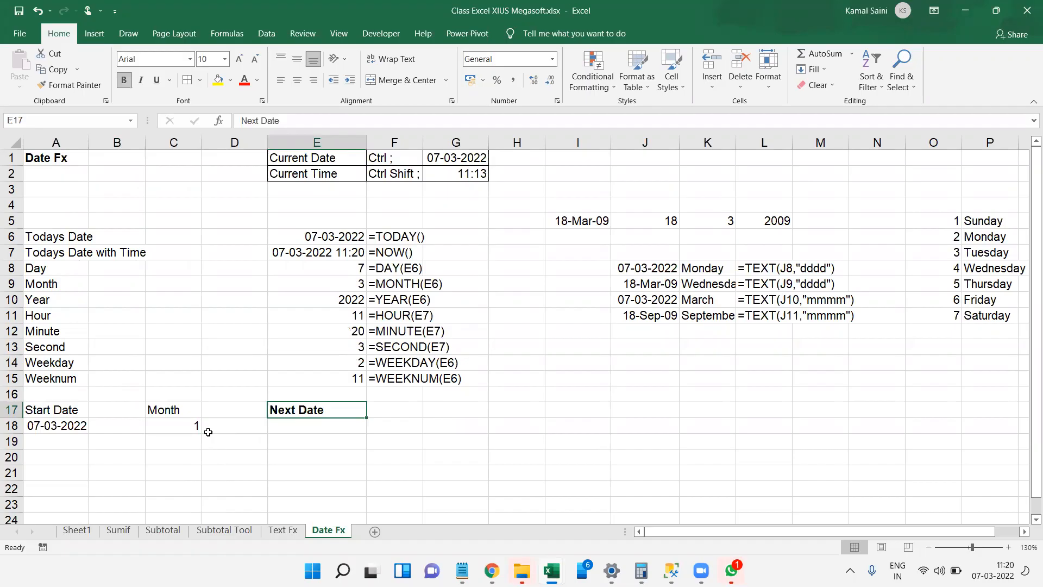
{"action": "key", "text": "Left"}
{"action": "key", "text": "Left"}
{"action": "key", "text": "ctrl+b"}
{"action": "key", "text": "Left"}
{"action": "key", "text": "Left"}
{"action": "key", "text": "ctrl+b"}
Step: Enter =EDATE(A18,C18) in E18 to calculate the next date from the start date and month count
{"action": "key", "text": "Right"}
{"action": "key", "text": "Right"}
{"action": "key", "text": "Right"}
{"action": "key", "text": "Right"}
{"action": "key", "text": "Down"}
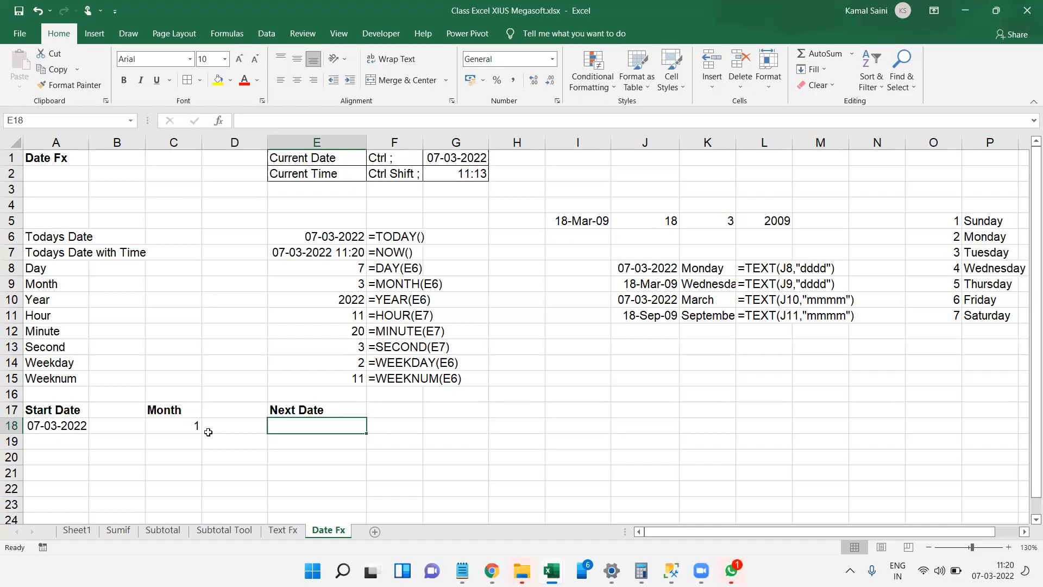
{"action": "type", "text": "=edate"}
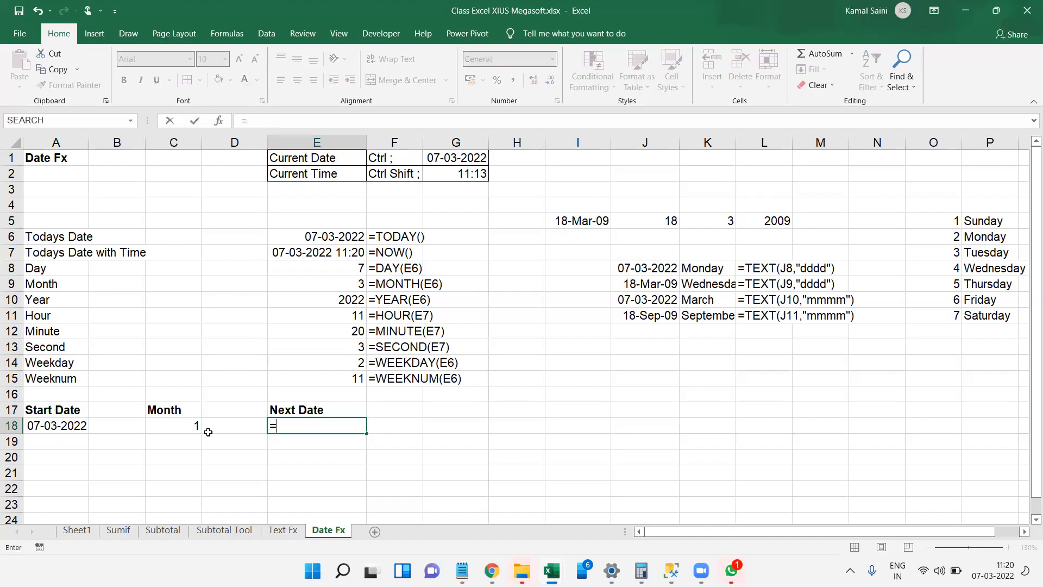
{"action": "key", "text": "Tab"}
{"action": "key", "text": "Left"}
{"action": "key", "text": "Left"}
{"action": "key", "text": "Left"}
{"action": "key", "text": "Left"}
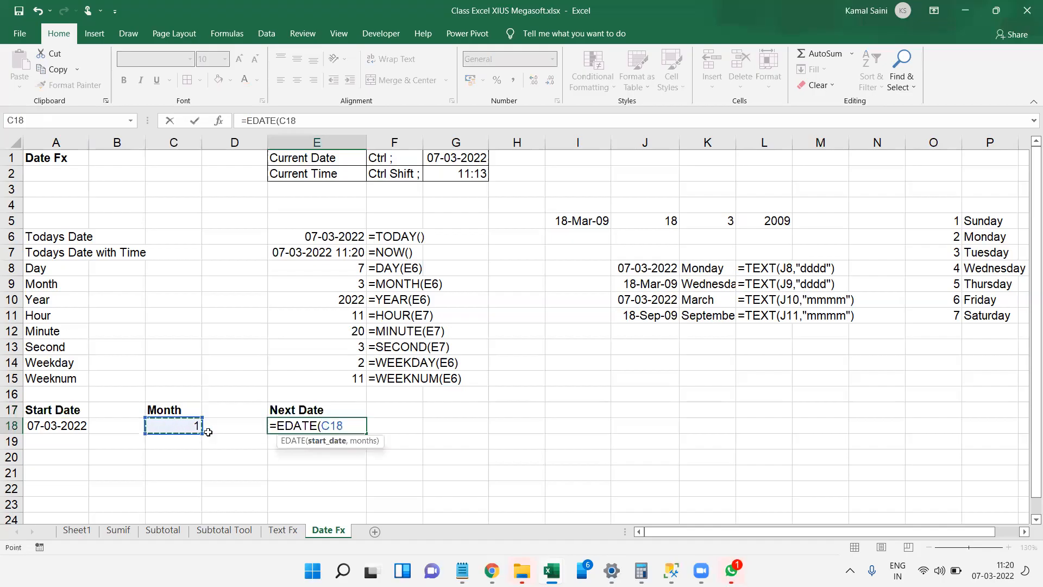
{"action": "type", "text": ","}
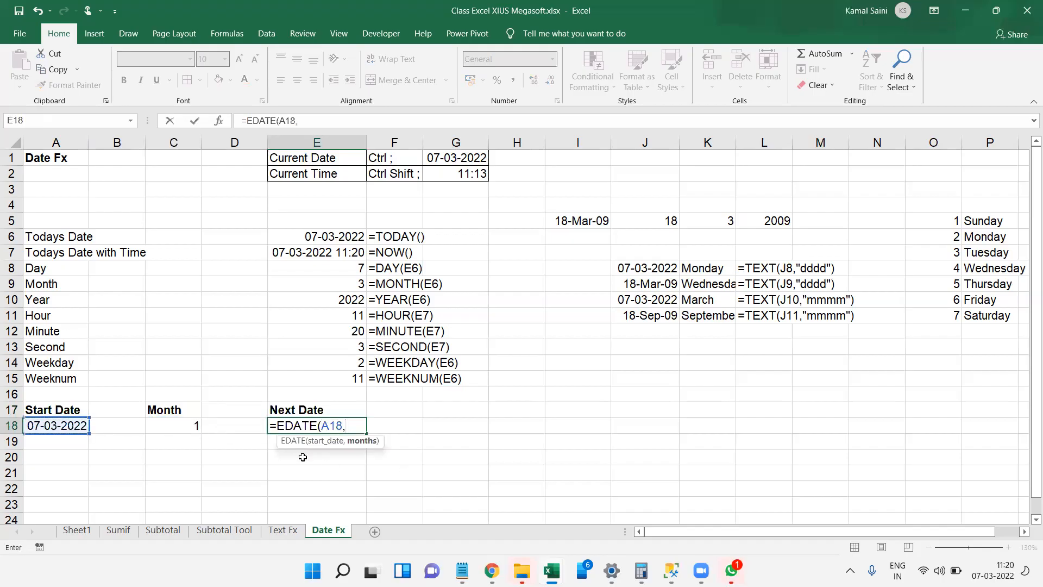
{"action": "left_click", "coordinate": [190, 428]}
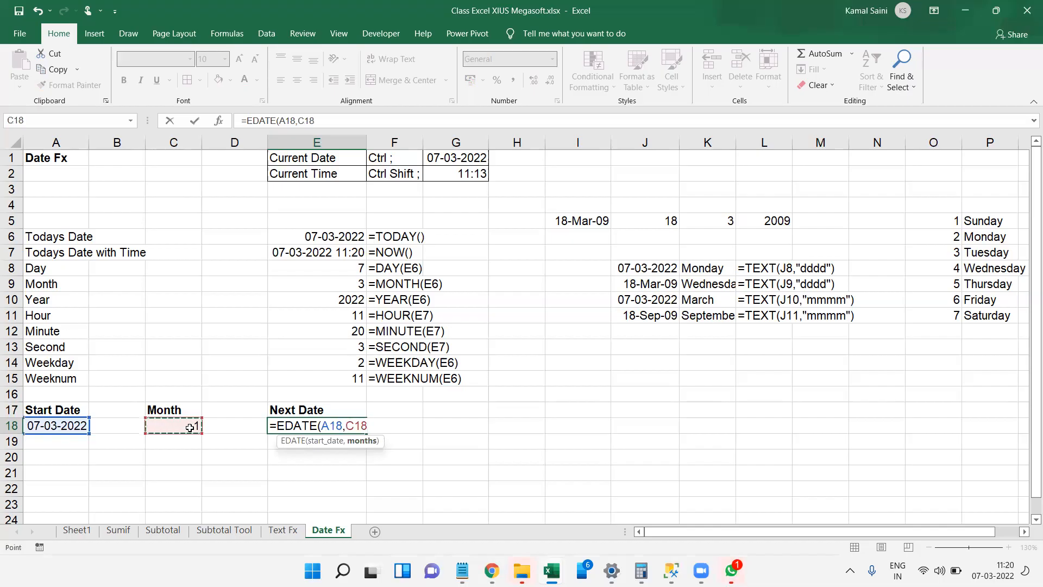
{"action": "type", "text": ")"}
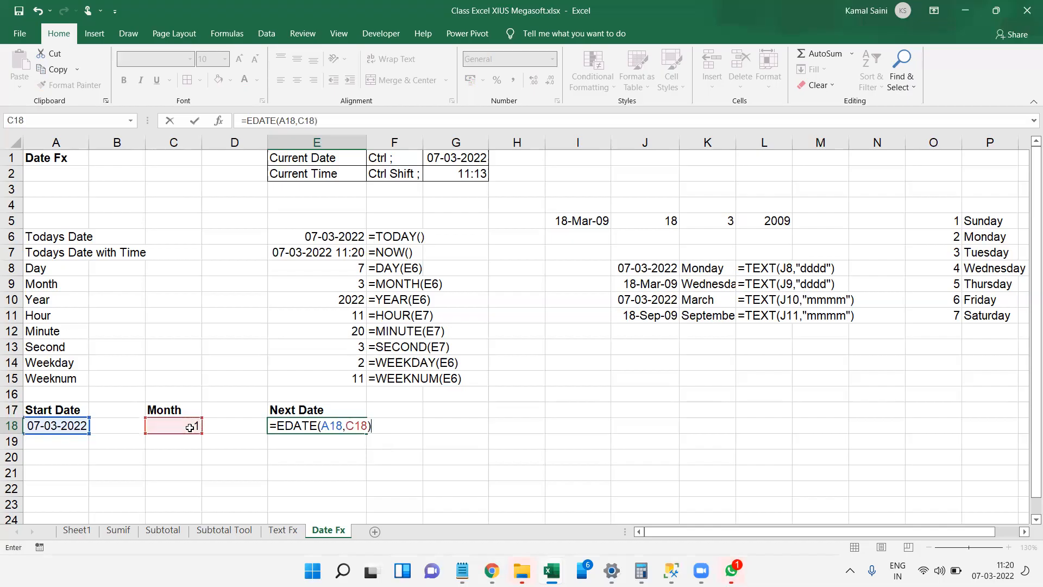
{"action": "key", "text": "Tab"}
Step: Display the EDATE formula's text in F18 with a FORMULATEXT formula referring to E18
{"action": "type", "text": "=form"}
{"action": "key", "text": "Tab"}
{"action": "key", "text": "Left"}
{"action": "key", "text": "Return"}
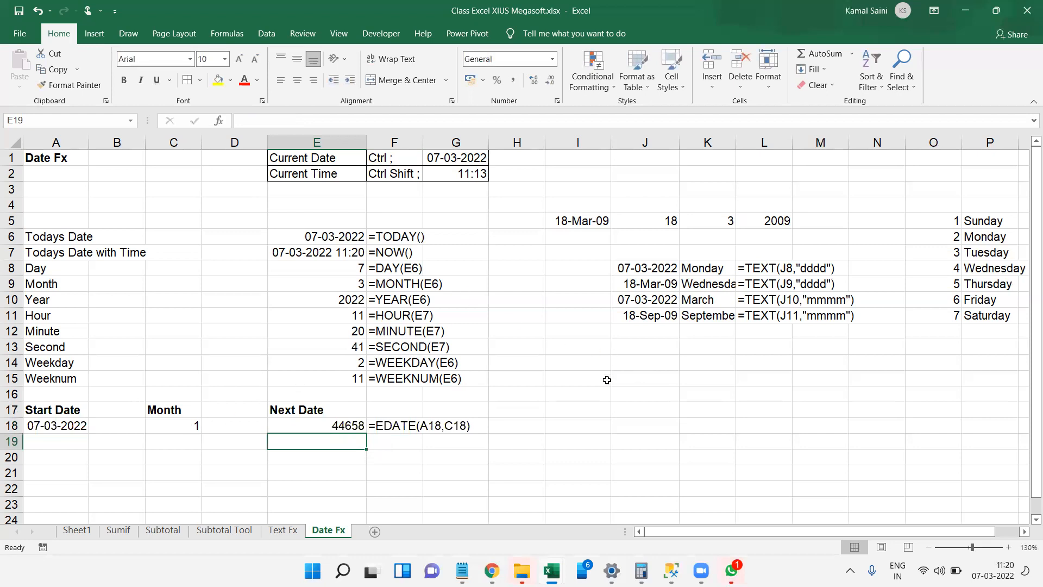
Step: Enter the note "In Excel, 1st Date begins from 1 Jan 1900 Onwards" in I15
{"action": "left_click", "coordinate": [571, 377]}
{"action": "type", "text": "In Ex"}
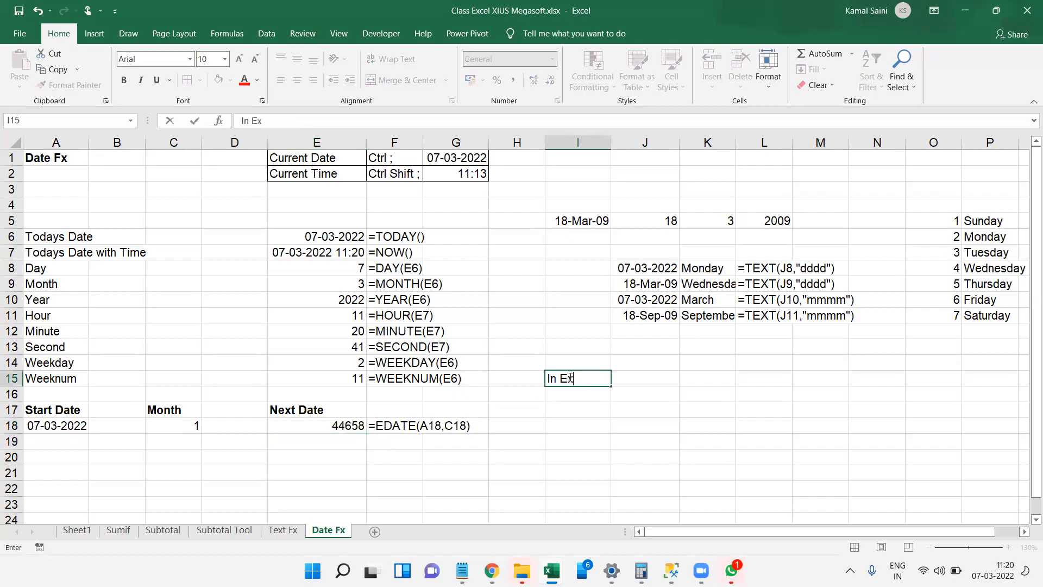
{"action": "type", "text": "cel, 1st Date begins from 1 Jan 1900 Onwards"}
{"action": "key", "text": "Return"}
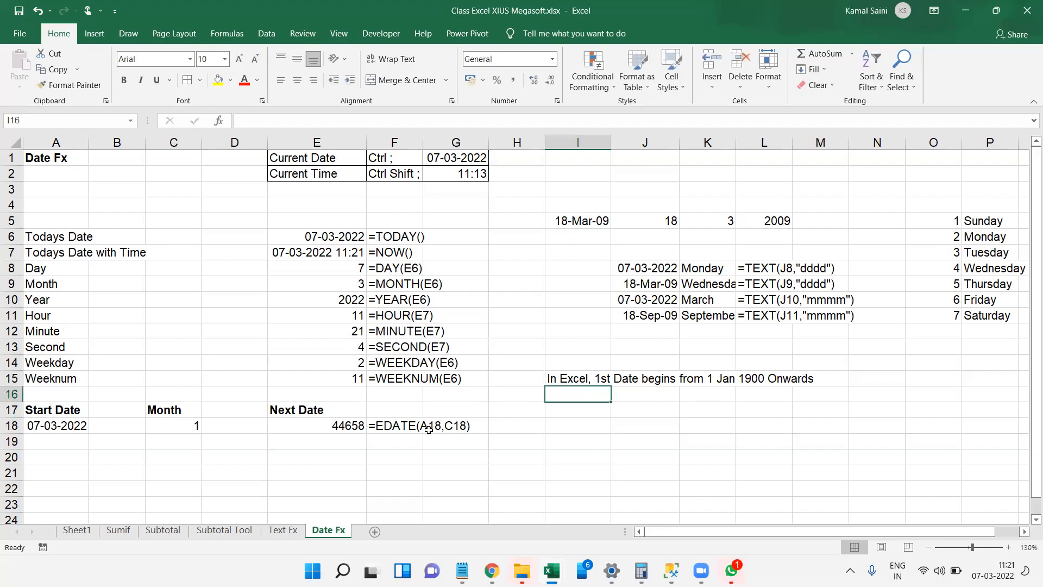
Step: Enter the note "No of Days Since 1 Jan 1900" in I16
{"action": "type", "text": "No of Days "}
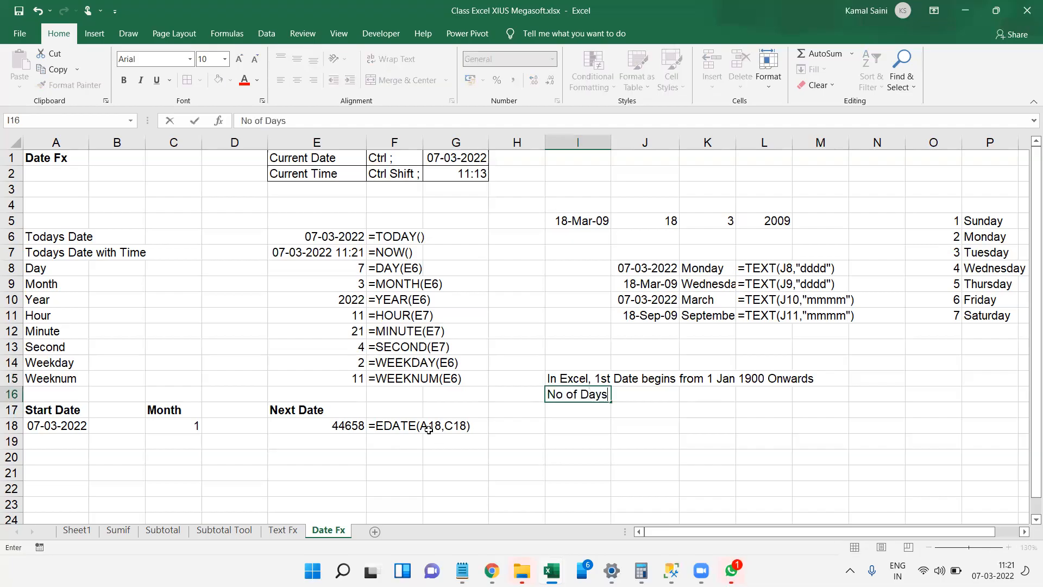
{"action": "type", "text": "Since 1 Jan 1900"}
{"action": "key", "text": "Return"}
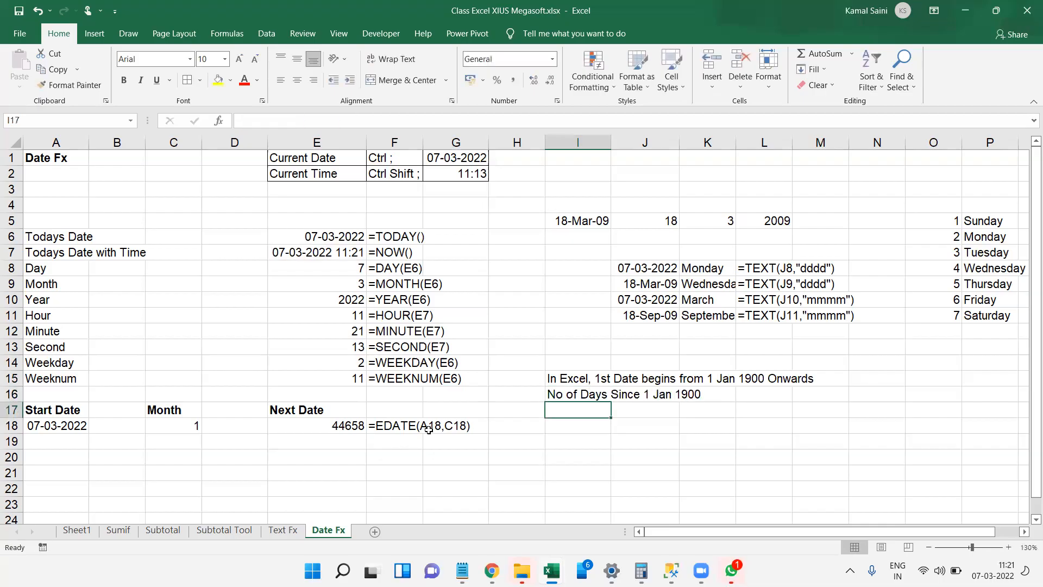
Step: Note the shortcut "Ctrl Shift 3" in I18 with the description "Number to Date" in J18
{"action": "left_click", "coordinate": [313, 425]}
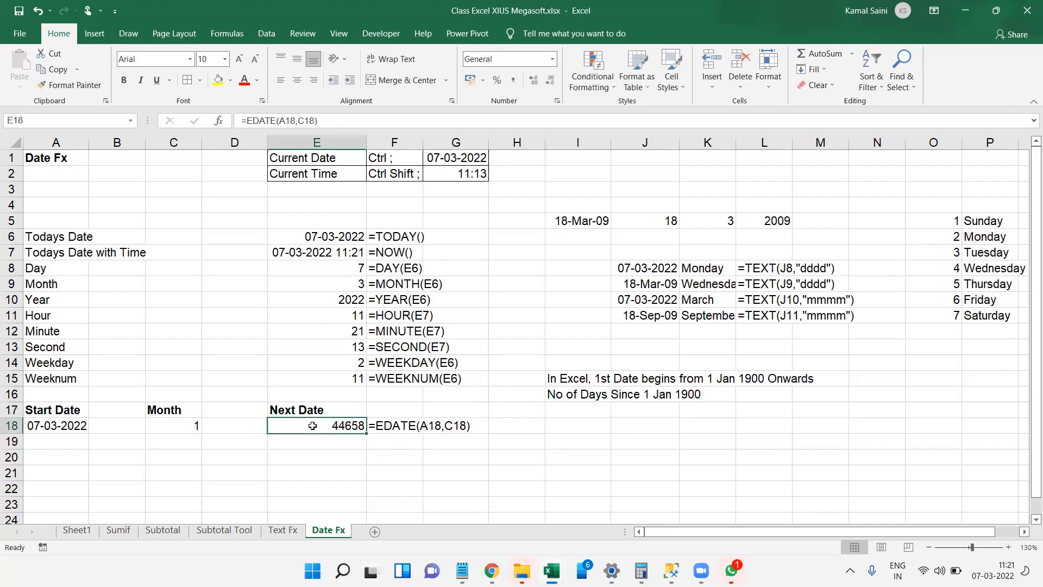
{"action": "left_click", "coordinate": [585, 428]}
{"action": "type", "text": "Ctrl Sh"}
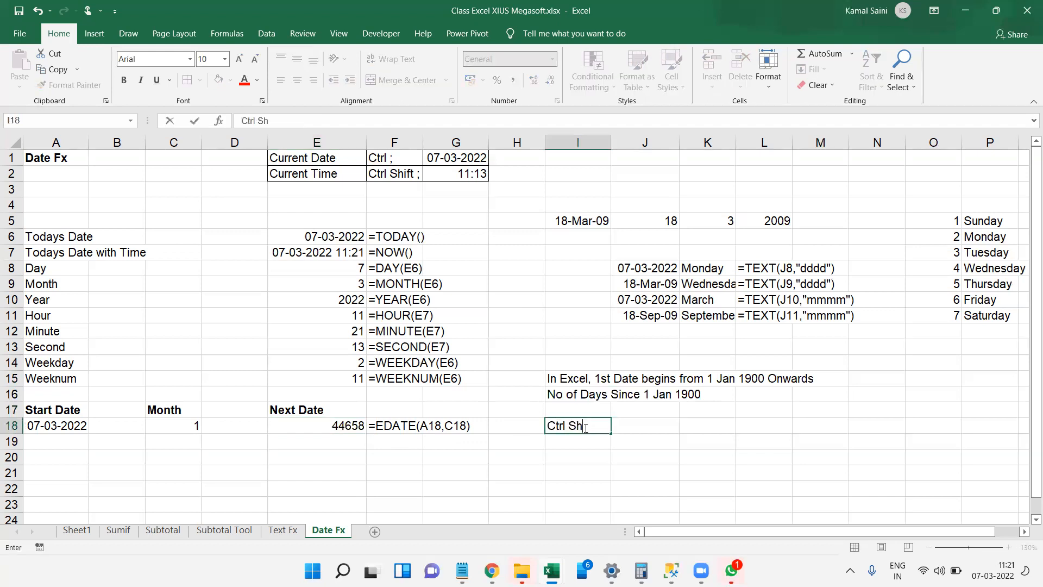
{"action": "type", "text": "ift 3"}
{"action": "key", "text": "Tab"}
{"action": "type", "text": "Number to Date"}
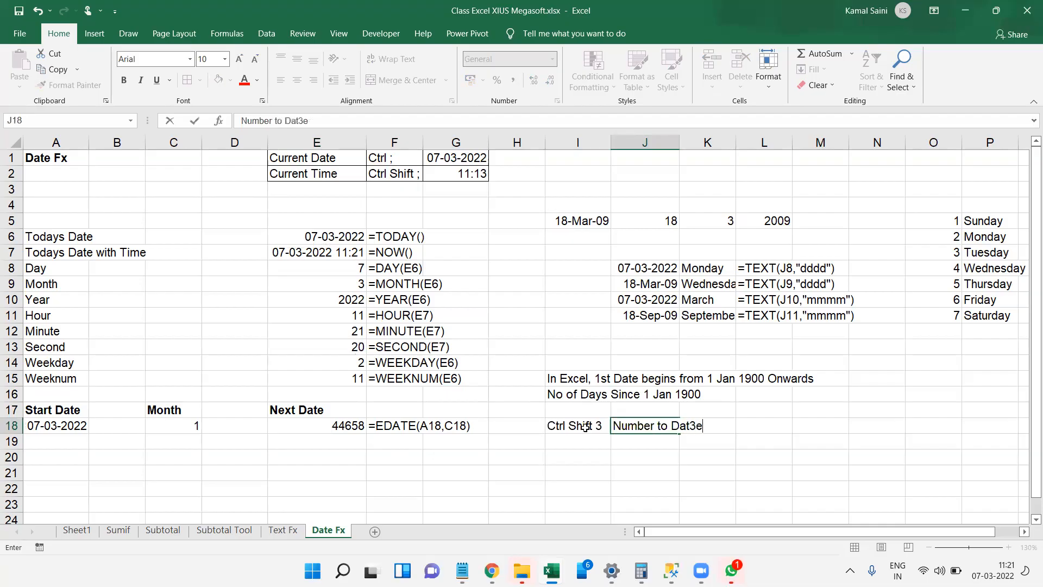
{"action": "key", "text": "Return"}
Step: Format the EDATE result in E18 as a day-month-year date
{"action": "key", "text": "Left"}
{"action": "key", "text": "Left"}
{"action": "key", "text": "Left"}
{"action": "key", "text": "Left"}
{"action": "key", "text": "Left"}
{"action": "key", "text": "Up"}
{"action": "key", "text": "ctrl+shift+3"}
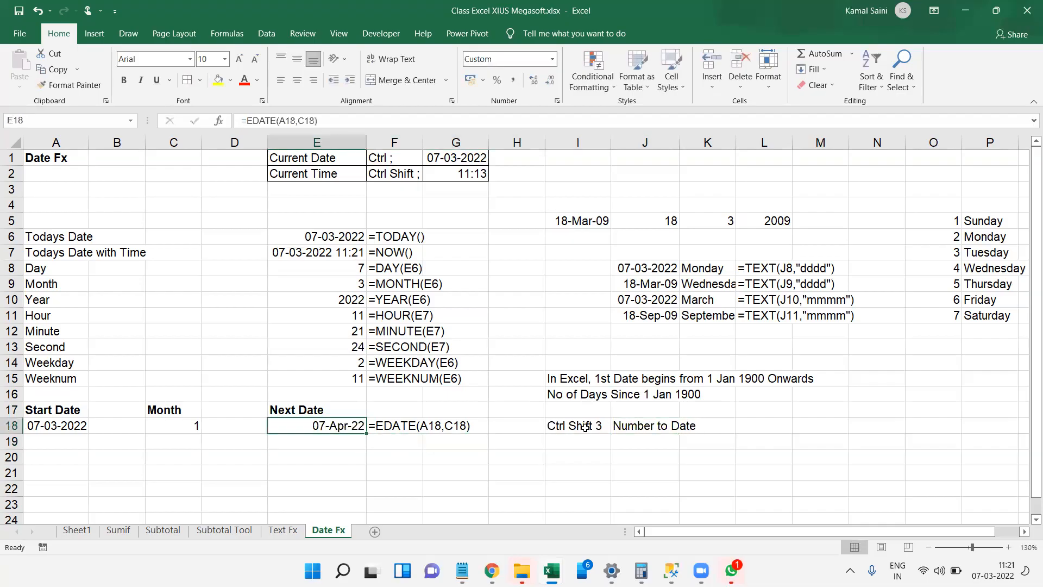
Step: Move the Ctrl Shift 3 shortcut note and its description from I18:J18 to I20:J20
{"action": "left_click", "coordinate": [806, 471]}
{"action": "left_click_drag", "start_coordinate": [575, 428], "coordinate": [641, 426]}
{"action": "key", "text": "ctrl+x"}
{"action": "key", "text": "Down"}
{"action": "key", "text": "Down"}
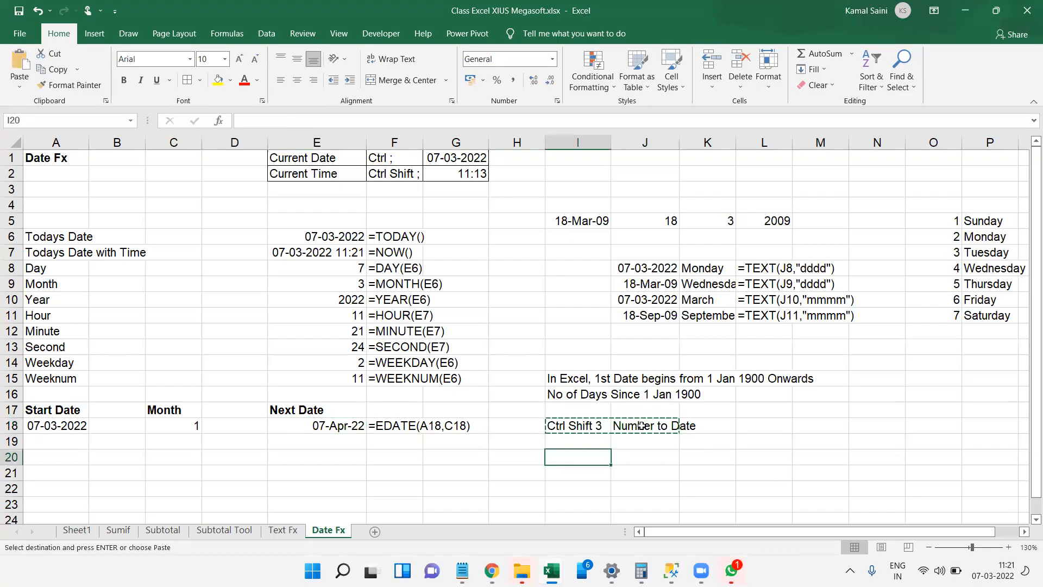
{"action": "key", "text": "ctrl+v"}
Step: Enter "Ctrl Shift 1" in I18 and fill the series down to Ctrl Shift 5 in I22
{"action": "key", "text": "Up"}
{"action": "key", "text": "Up"}
{"action": "key", "text": "F2"}
{"action": "type", "text": "Ctrl Shif"}
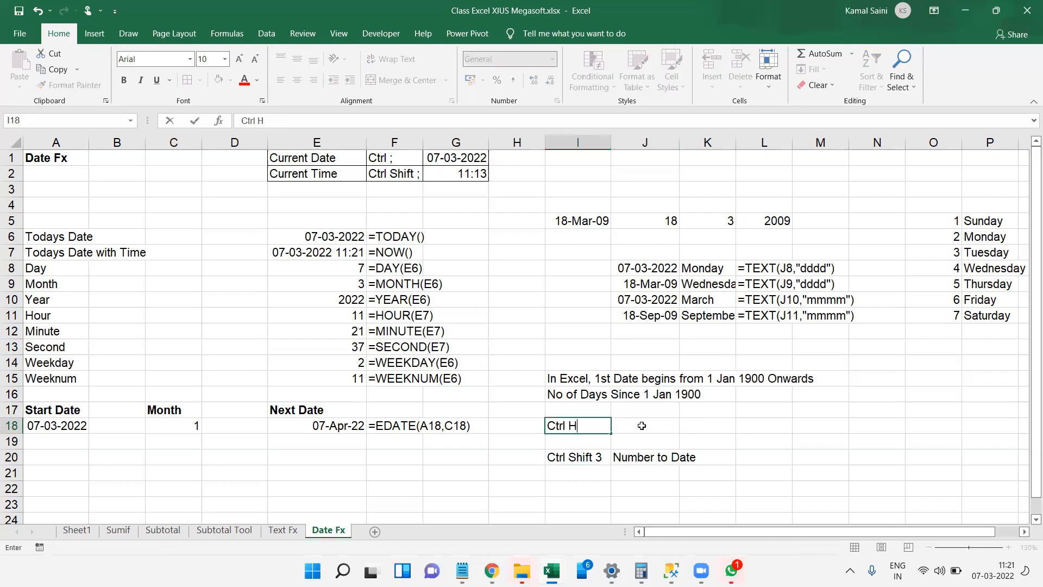
{"action": "type", "text": "t 1"}
{"action": "key", "text": "Return"}
{"action": "key", "text": "Up"}
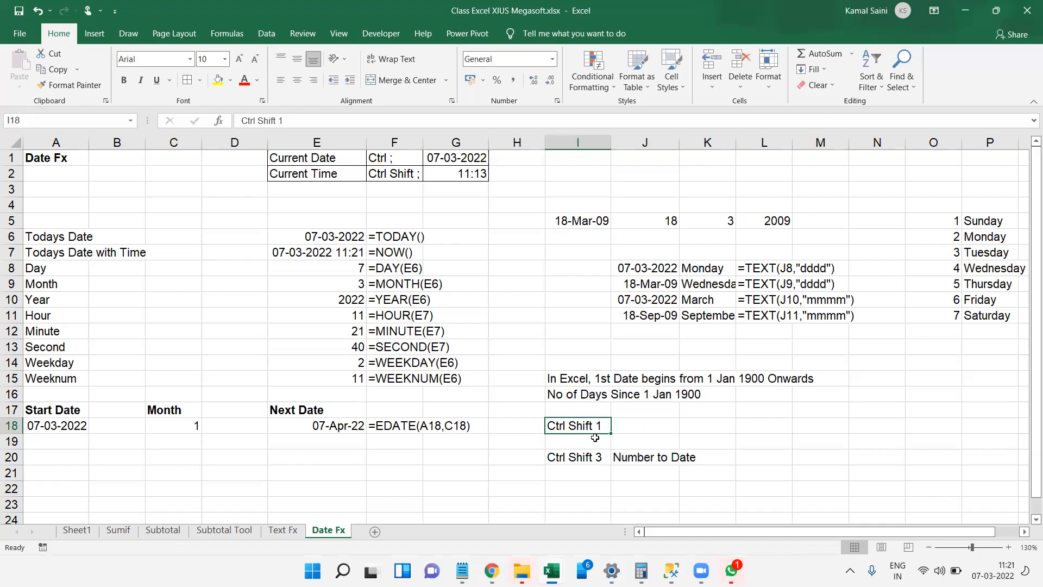
{"action": "left_click_drag", "start_coordinate": [611, 433], "coordinate": [609, 495]}
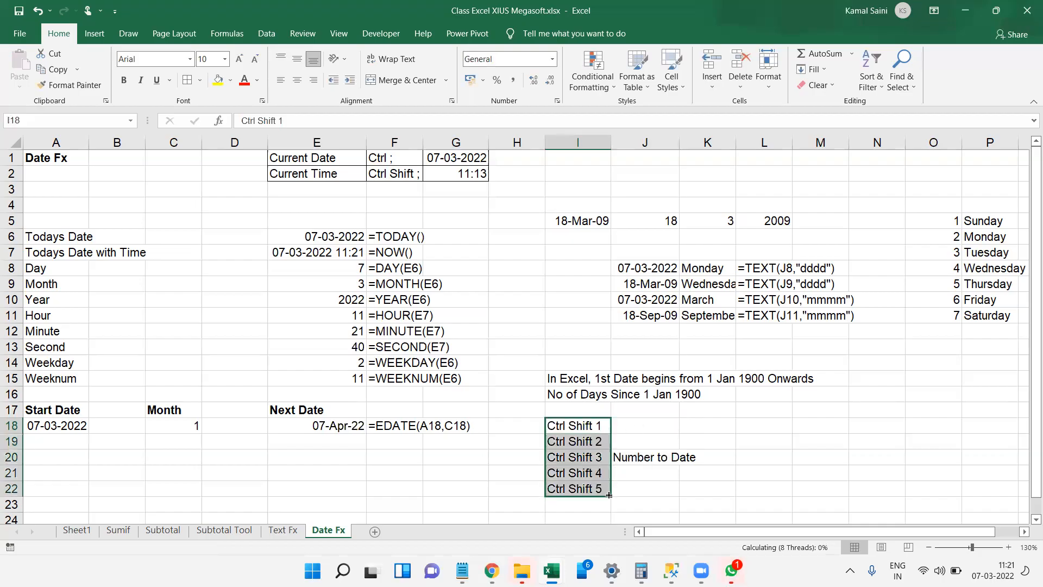
Step: Describe Ctrl Shift 1 as "Number to Decimal" in J18 and Ctrl Shift 2 as "Number to Time" in J19
{"action": "left_click", "coordinate": [648, 425]}
{"action": "type", "text": "Numeri"}
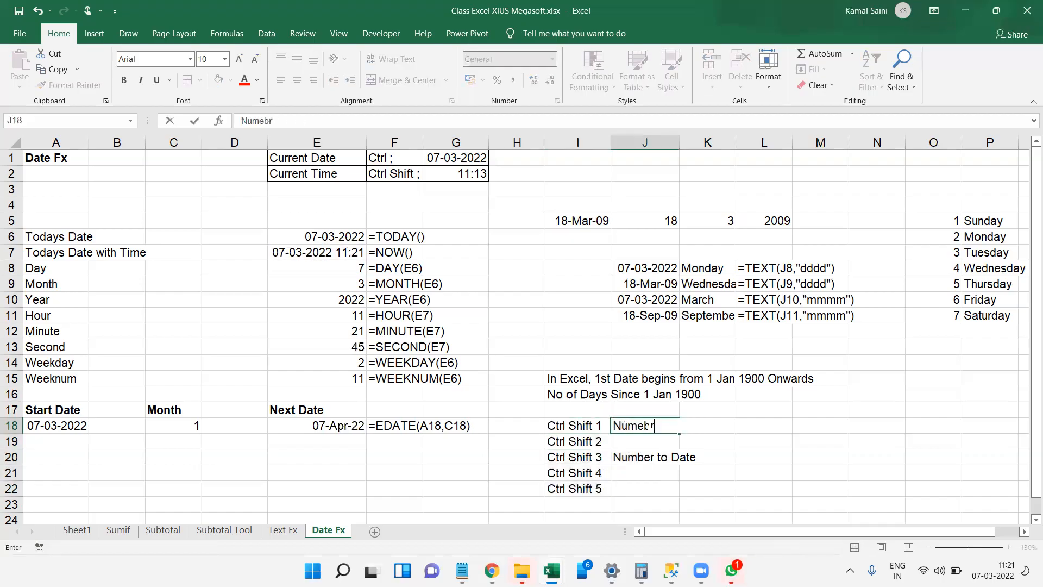
{"action": "key", "text": "BackSpace"}
{"action": "key", "text": "BackSpace"}
{"action": "key", "text": "BackSpace"}
{"action": "type", "text": "ber to Decimal"}
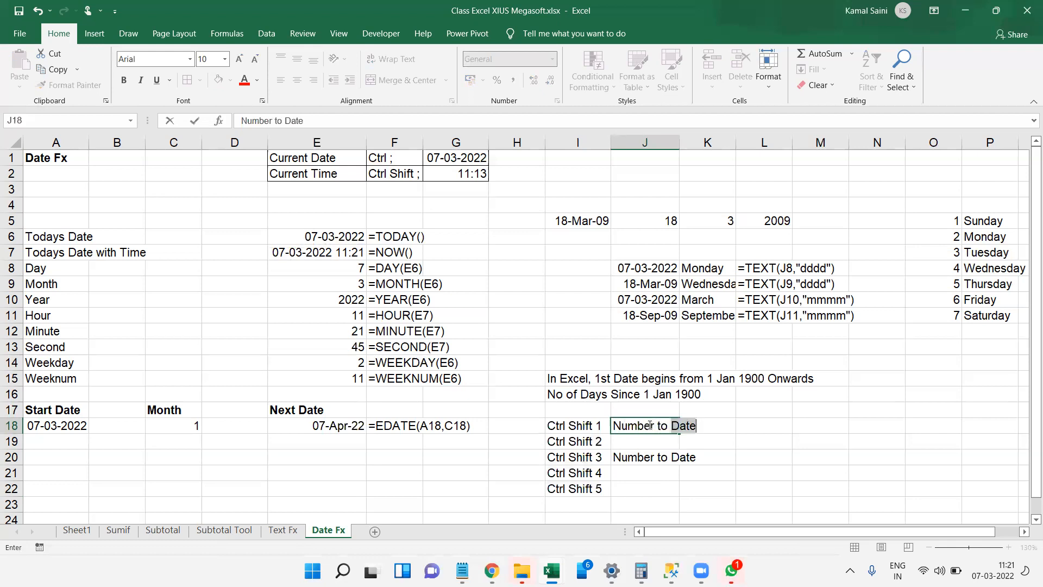
{"action": "key", "text": "Return"}
{"action": "type", "text": "Number to Time"}
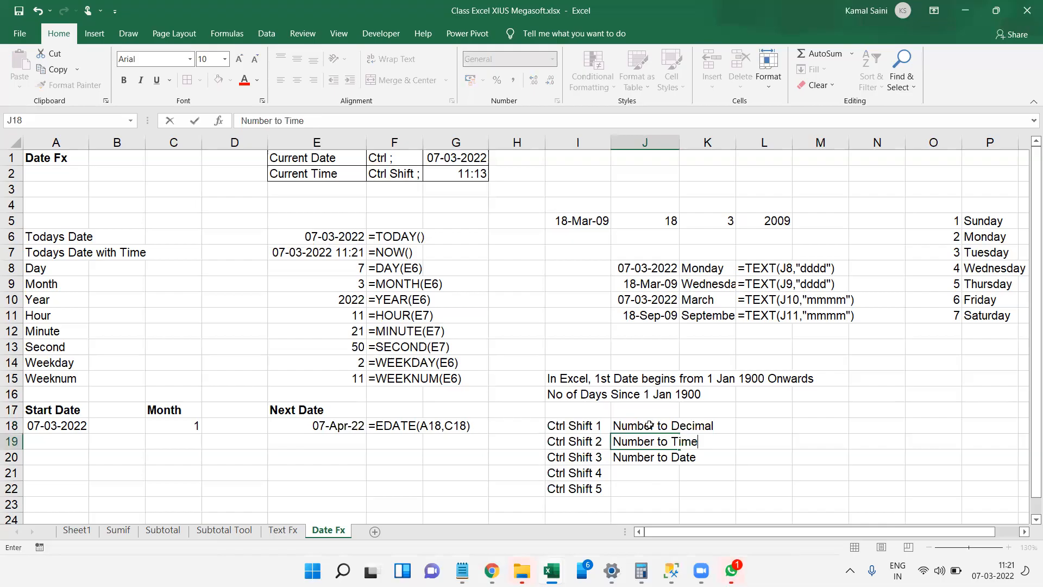
{"action": "key", "text": "Return"}
Step: Describe Ctrl Shift 4 as "Number to Currency" in J21 and Ctrl Shift 5 as "Number to Percentage" in J22
{"action": "key", "text": "Return"}
{"action": "type", "text": "Number to Currency"}
{"action": "key", "text": "Return"}
{"action": "type", "text": "Number to"}
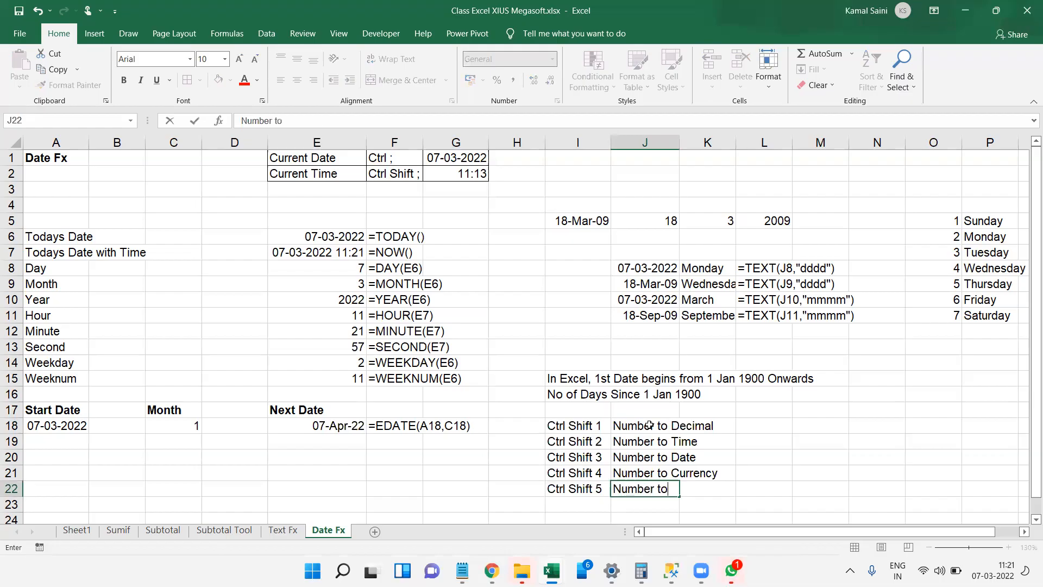
{"action": "type", "text": " Percentage"}
{"action": "key", "text": "Return"}
Step: Make the shortcut names Ctrl Shift 1 to Ctrl Shift 5 in I18:I22 bold
{"action": "key", "text": "Up"}
{"action": "key", "text": "Left"}
{"action": "key", "text": "Left"}
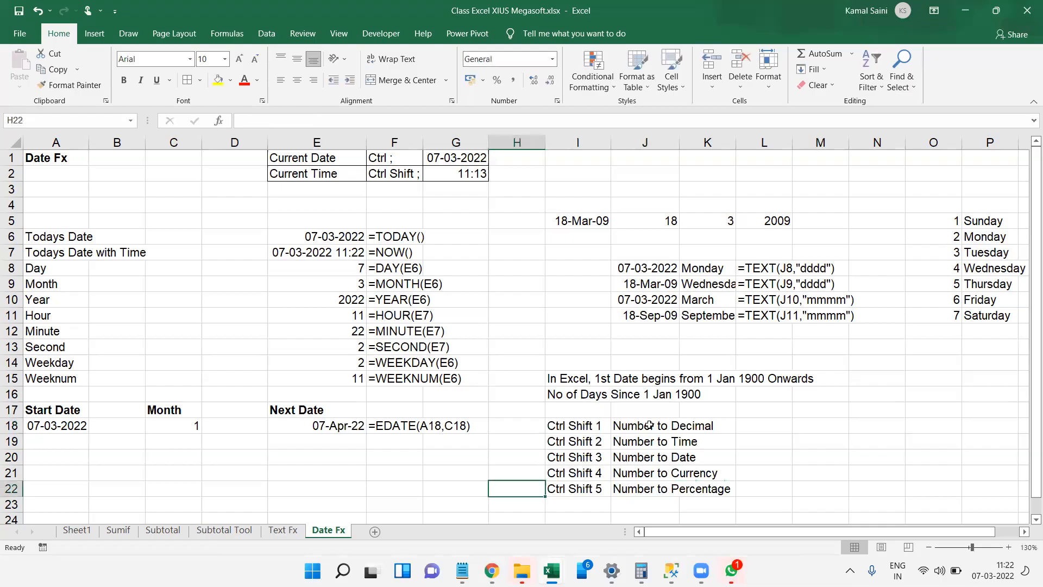
{"action": "key", "text": "Right"}
{"action": "key", "text": "shift+Up"}
{"action": "key", "text": "shift+Up"}
{"action": "key", "text": "shift+Up"}
{"action": "key", "text": "shift+Up"}
{"action": "key", "text": "ctrl+b"}
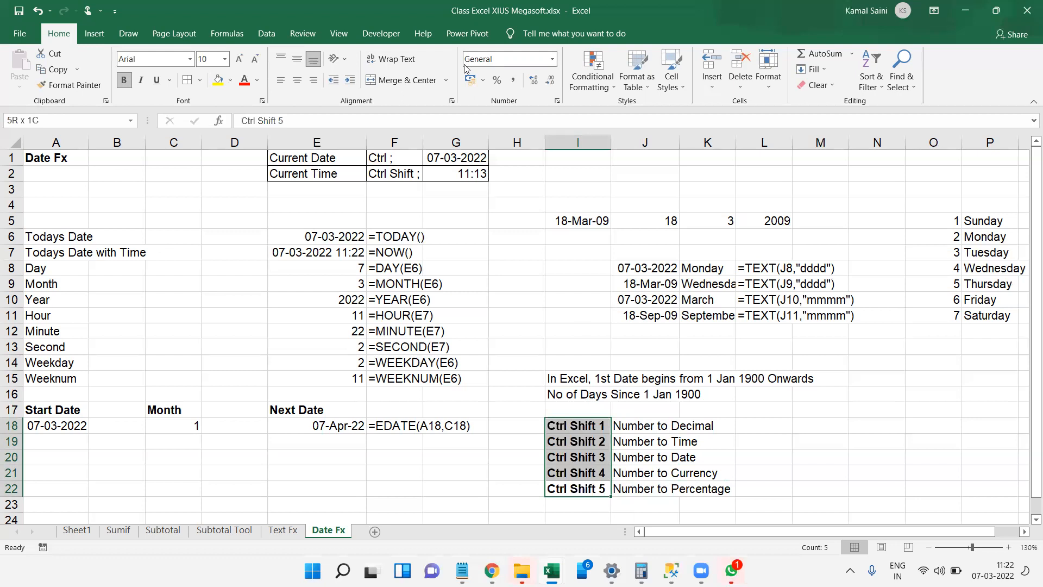
{"action": "key", "text": "ctrl+n"}
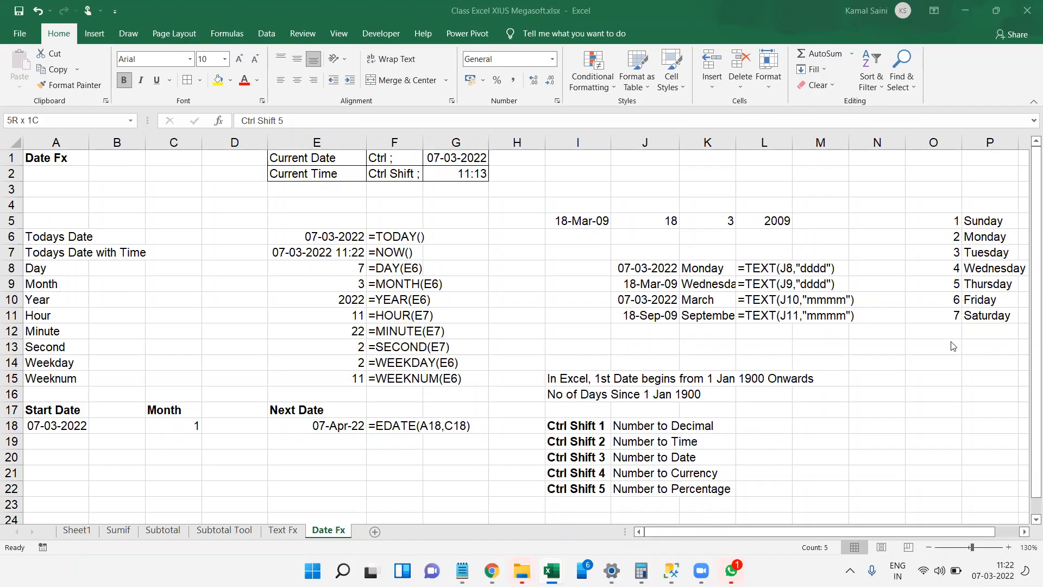
Step: Try 2, 3 and -1 as the month count in C18 to test the EDATE formula
{"action": "left_click", "coordinate": [67, 470]}
{"action": "key", "text": "Right"}
{"action": "key", "text": "Right"}
{"action": "key", "text": "Up"}
{"action": "key", "text": "Up"}
{"action": "key", "text": "Up"}
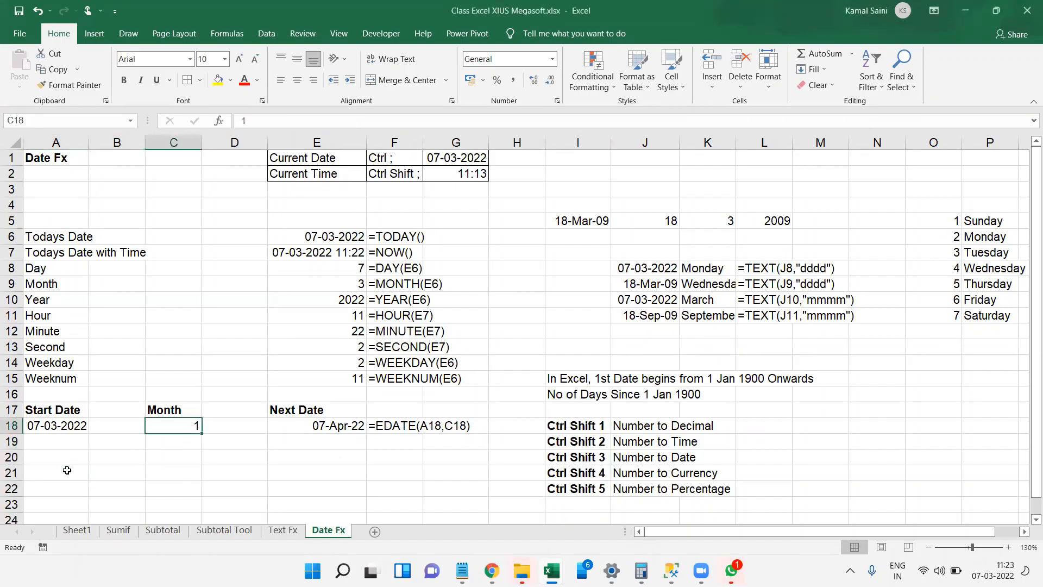
{"action": "type", "text": "2"}
{"action": "key", "text": "Right"}
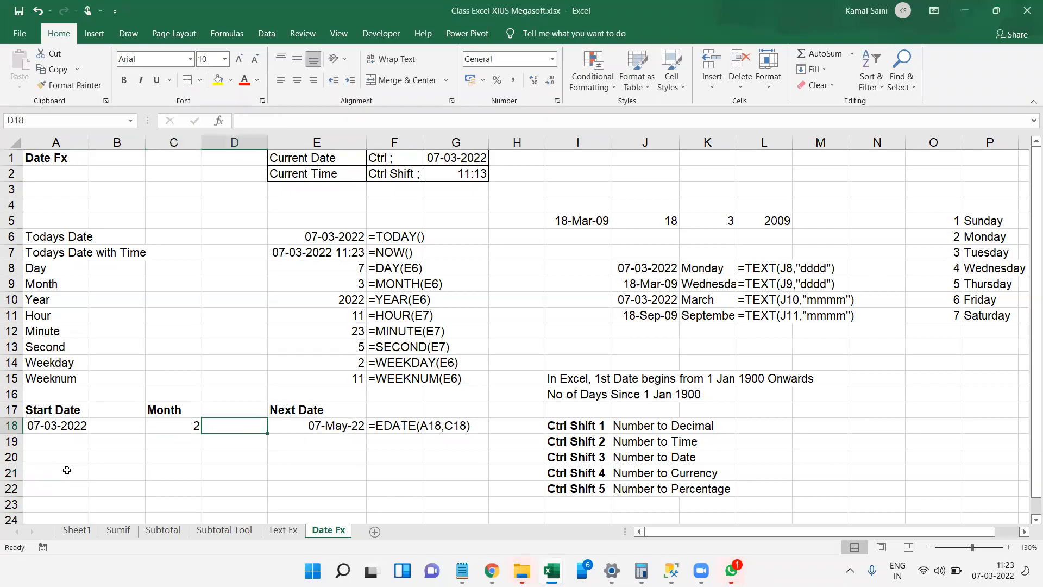
{"action": "key", "text": "Left"}
{"action": "type", "text": "3"}
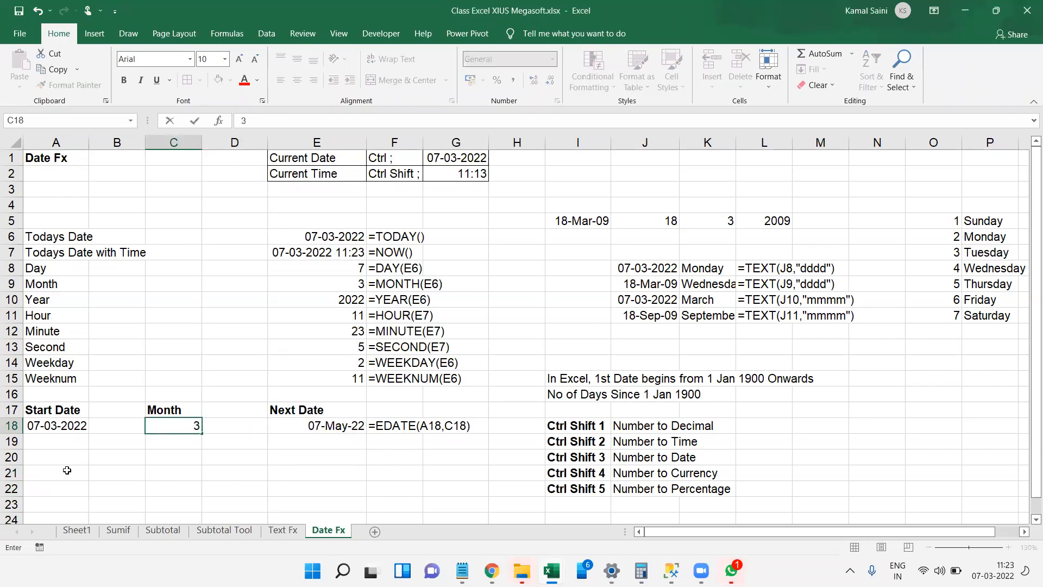
{"action": "key", "text": "ctrl+Return"}
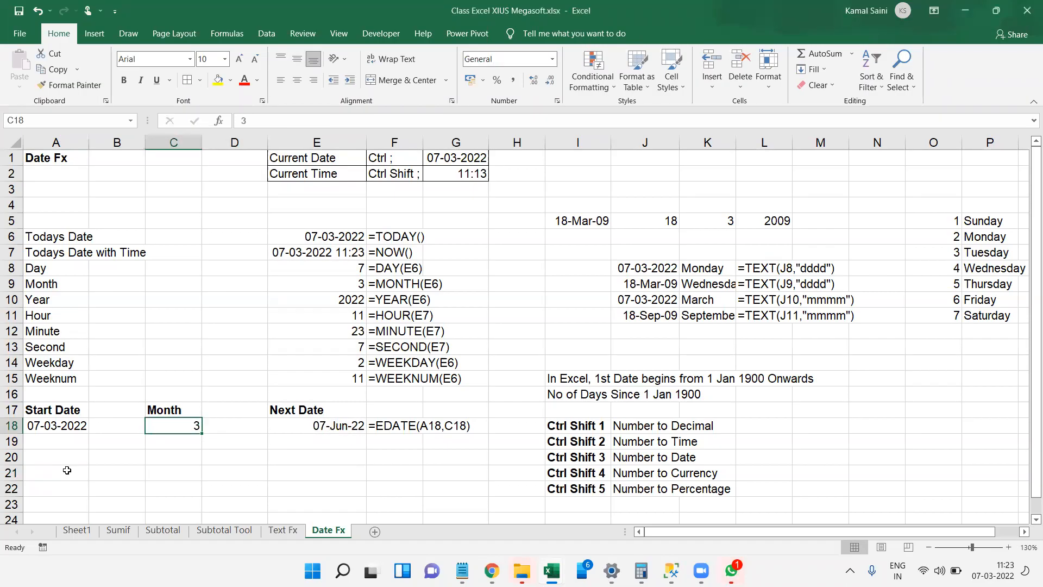
{"action": "type", "text": "-1"}
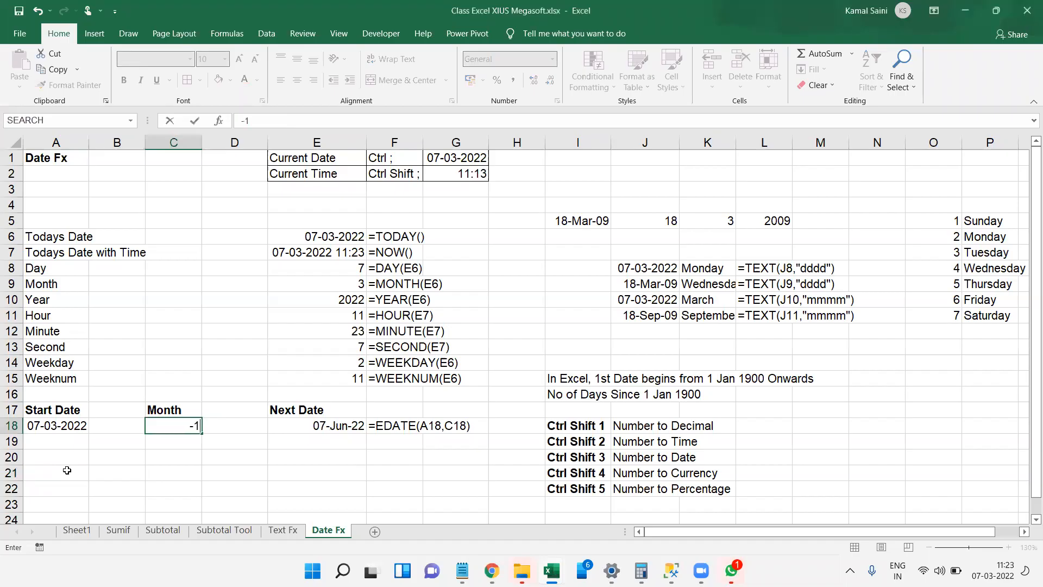
{"action": "key", "text": "Return"}
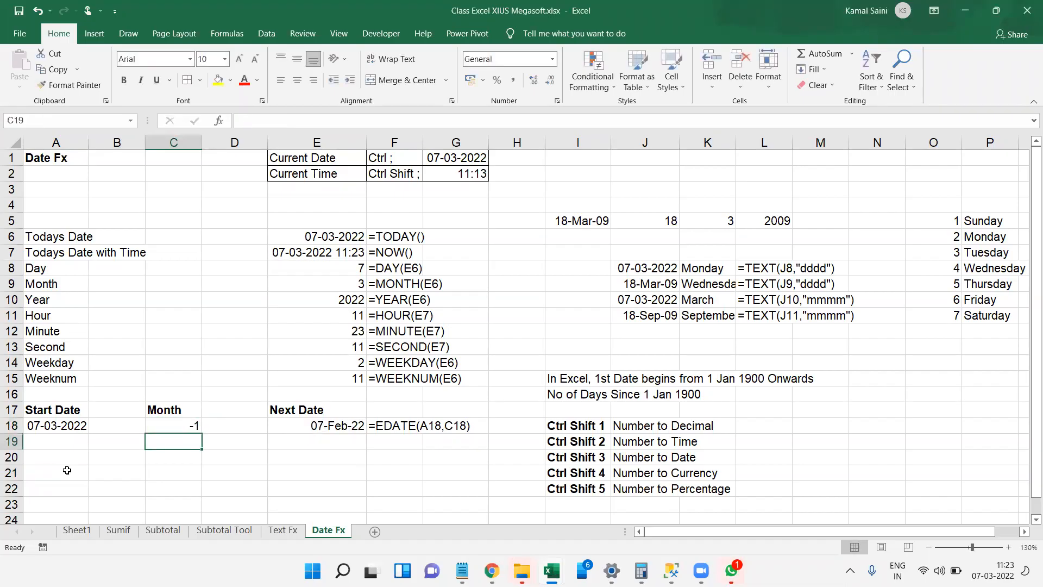
Step: Set the month count in C18 to 0
{"action": "key", "text": "Up"}
{"action": "type", "text": "0"}
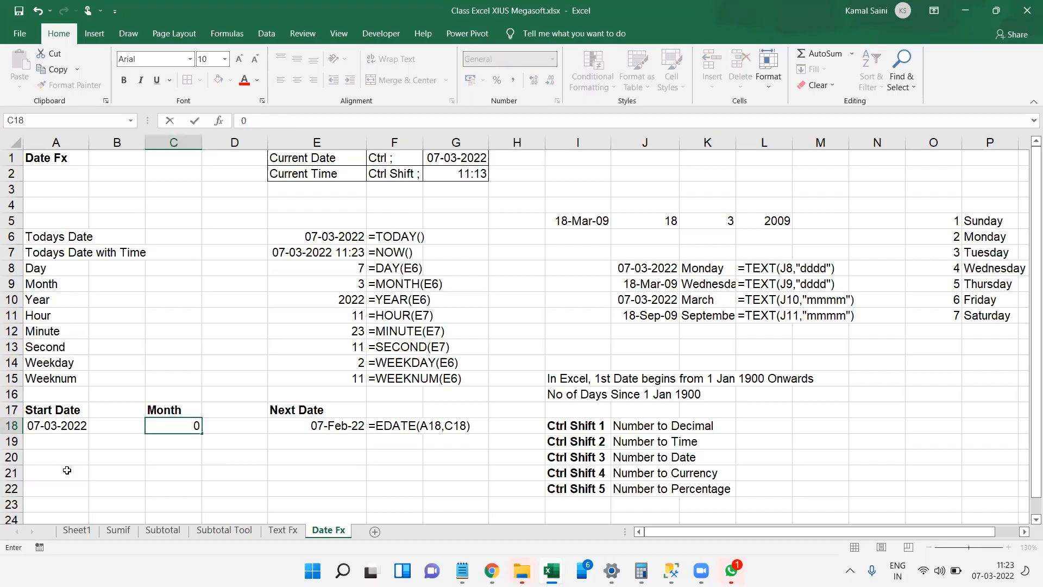
{"action": "key", "text": "Return"}
Step: Enter the month value 1 in A20 and label it "Next" in B20
{"action": "key", "text": "Up"}
{"action": "key", "text": "Left"}
{"action": "key", "text": "Left"}
{"action": "key", "text": "Down"}
{"action": "key", "text": "Down"}
{"action": "type", "text": "1"}
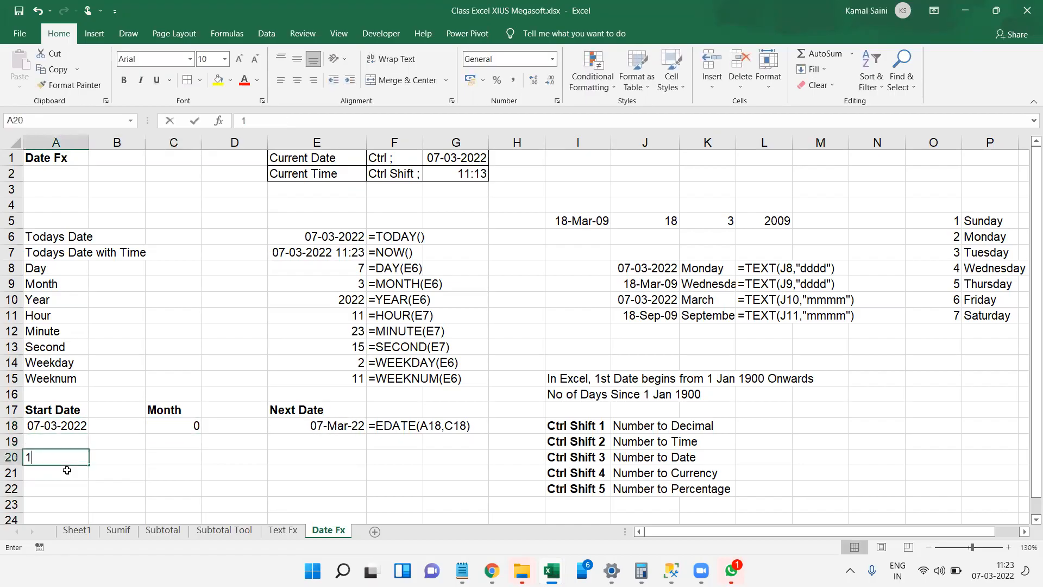
{"action": "key", "text": "Tab"}
{"action": "type", "text": "Nex"}
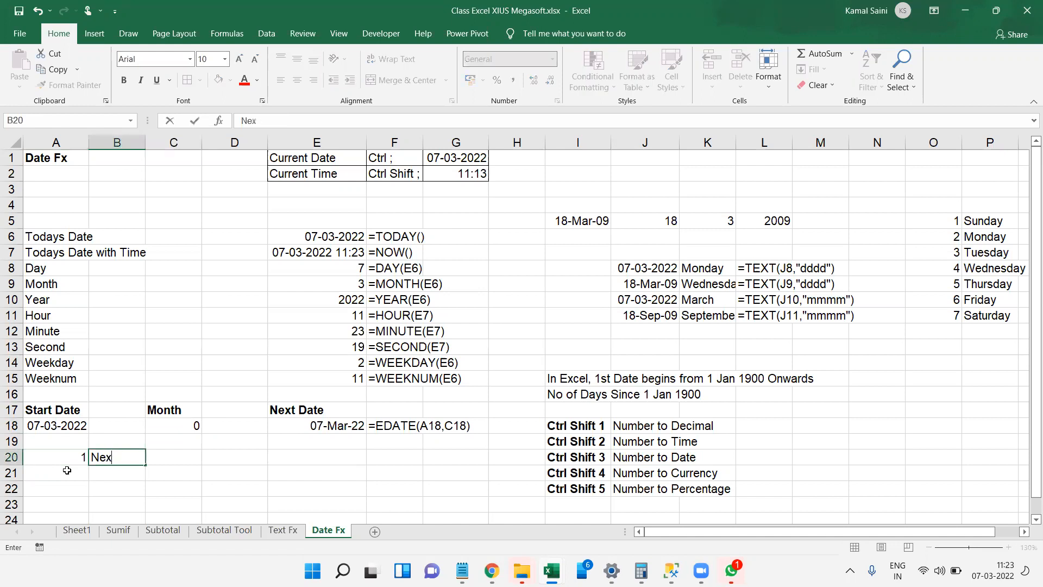
{"action": "type", "text": "t"}
{"action": "key", "text": "Return"}
Step: Add the value 0 labelled "Current" in row 21 and -1 labelled "Prev Month" in row 22
{"action": "type", "text": "0"}
{"action": "key", "text": "Tab"}
{"action": "type", "text": "Current"}
{"action": "key", "text": "Return"}
{"action": "type", "text": "-1"}
{"action": "key", "text": "Tab"}
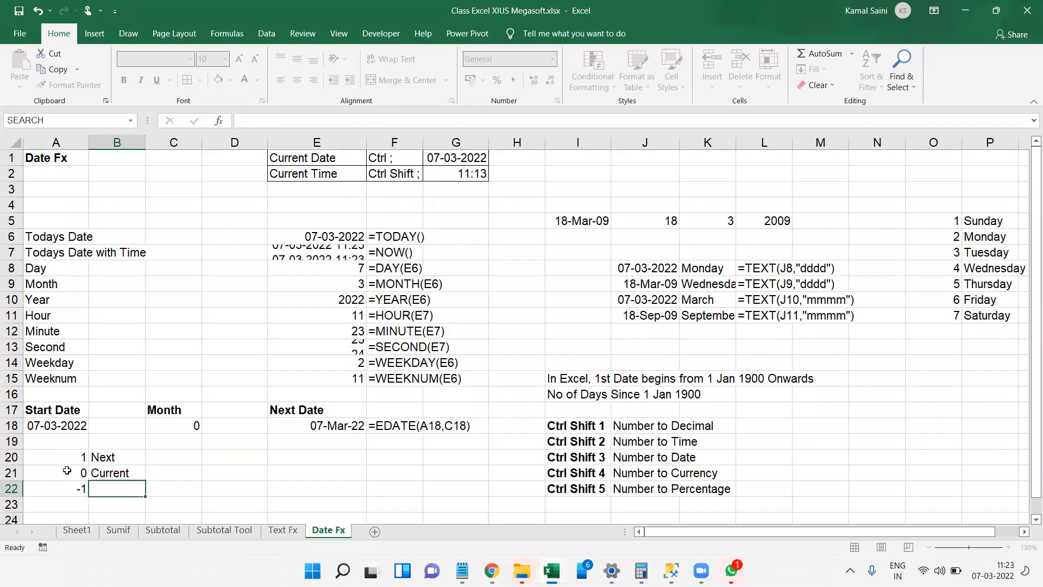
{"action": "type", "text": "Prev Month"}
{"action": "key", "text": "Return"}
Step: Extend the label in B20 to read "Next Month"
{"action": "key", "text": "Up"}
{"action": "key", "text": "Up"}
{"action": "key", "text": "Up"}
{"action": "key", "text": "F2"}
{"action": "type", "text": "MOn"}
{"action": "key", "text": "BackSpace"}
{"action": "key", "text": "BackSpace"}
{"action": "type", "text": "onth"}
{"action": "key", "text": "Return"}
{"action": "key", "text": "Down"}
{"action": "key", "text": "Down"}
{"action": "key", "text": "Down"}
{"action": "key", "text": "Down"}
{"action": "key", "text": "Down"}
{"action": "key", "text": "Down"}
{"action": "key", "text": "Down"}
{"action": "key", "text": "Down"}
{"action": "key", "text": "Down"}
{"action": "key", "text": "Down"}
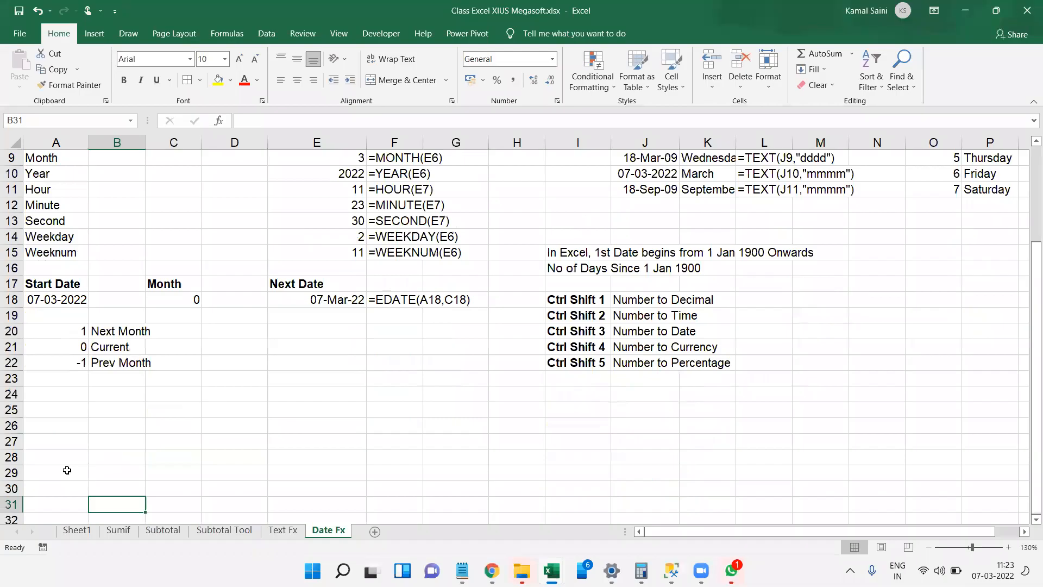
{"action": "left_click", "coordinate": [36, 402]}
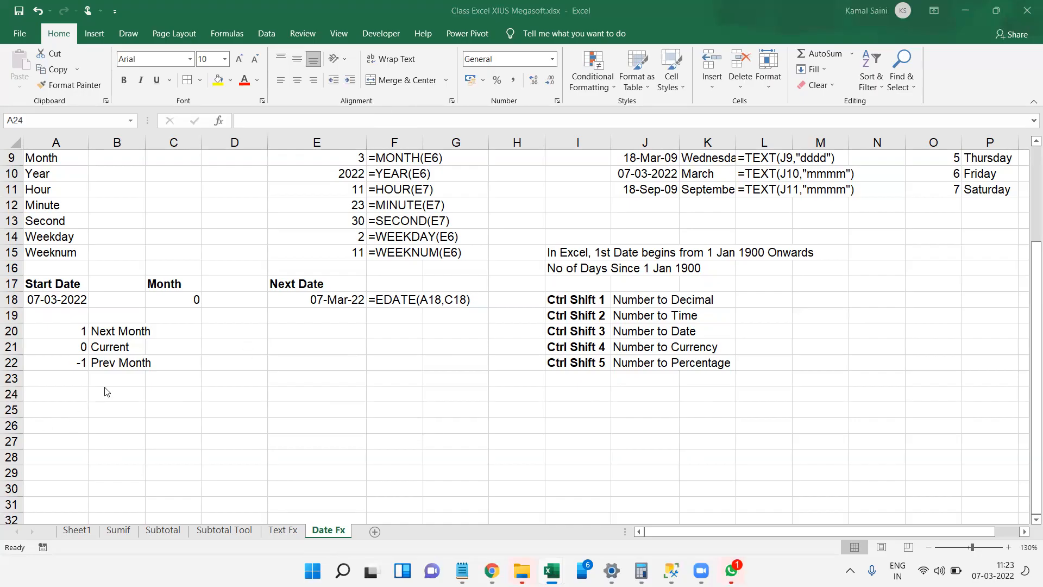
Step: Try adding 15 days to the start date with =A18+15 in A19, and clear the cell again
{"action": "left_click", "coordinate": [56, 311]}
{"action": "left_click", "coordinate": [56, 312]}
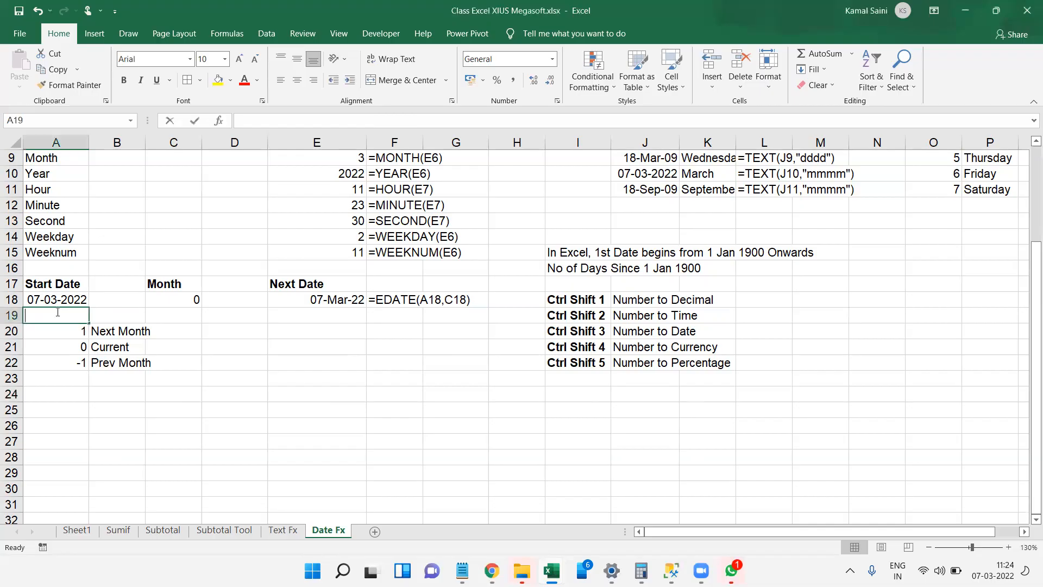
{"action": "type", "text": "="}
{"action": "key", "text": "Up"}
{"action": "type", "text": "+15"}
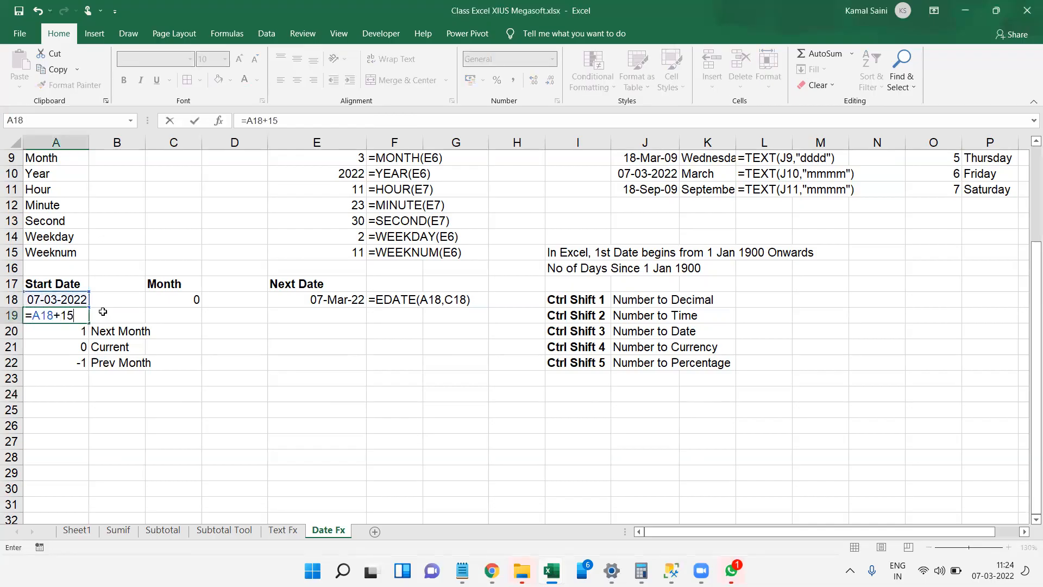
{"action": "key", "text": "ctrl+Return"}
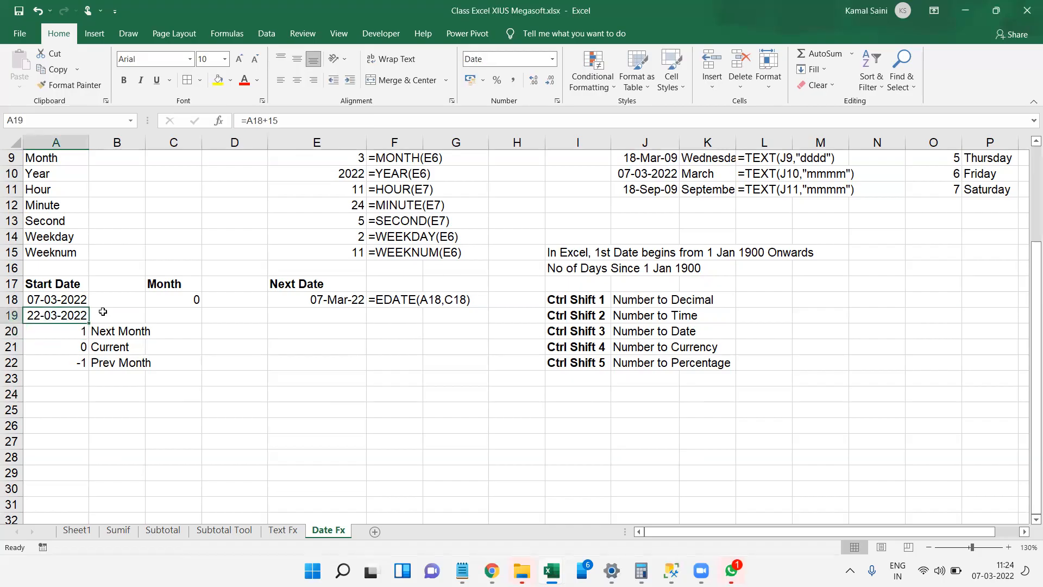
{"action": "key", "text": "Delete"}
Step: Add a Start Date heading in A25 and enter the date 1 Mar 2022 below it in A26
{"action": "key", "text": "Down"}
{"action": "key", "text": "Down"}
{"action": "key", "text": "Down"}
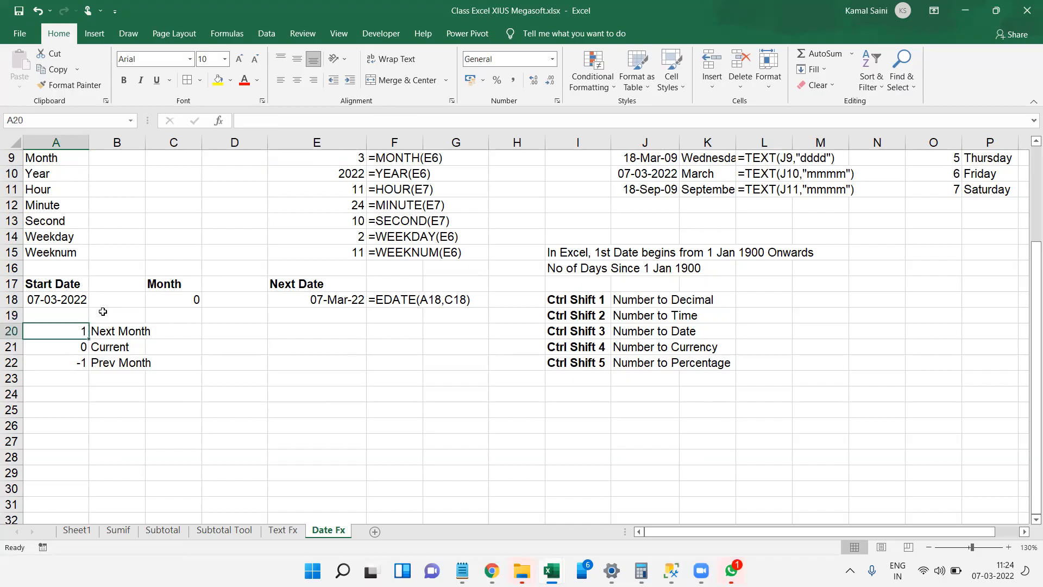
{"action": "key", "text": "Down"}
{"action": "key", "text": "Down"}
{"action": "key", "text": "Down"}
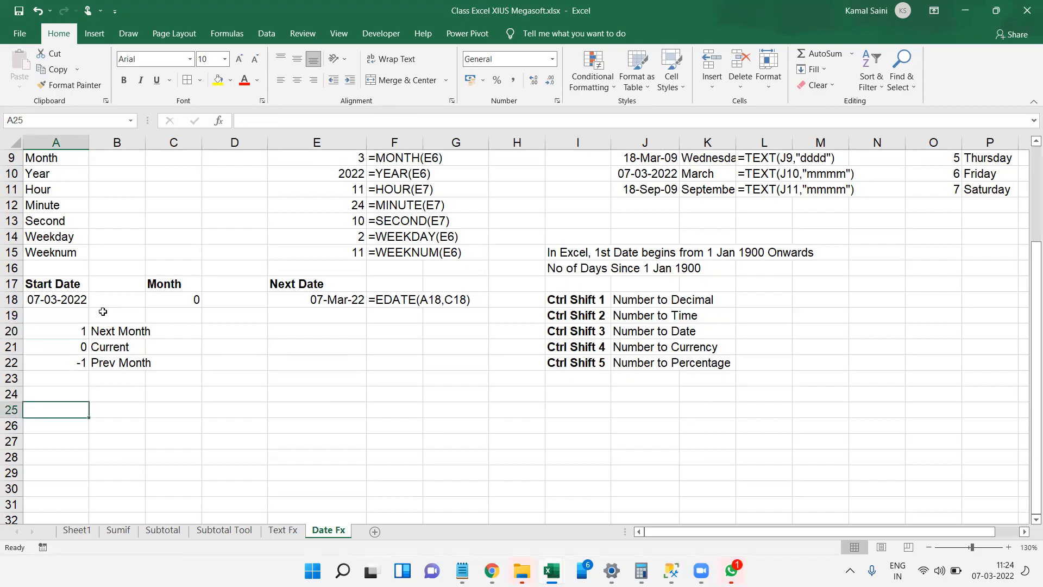
{"action": "type", "text": "Start Date"}
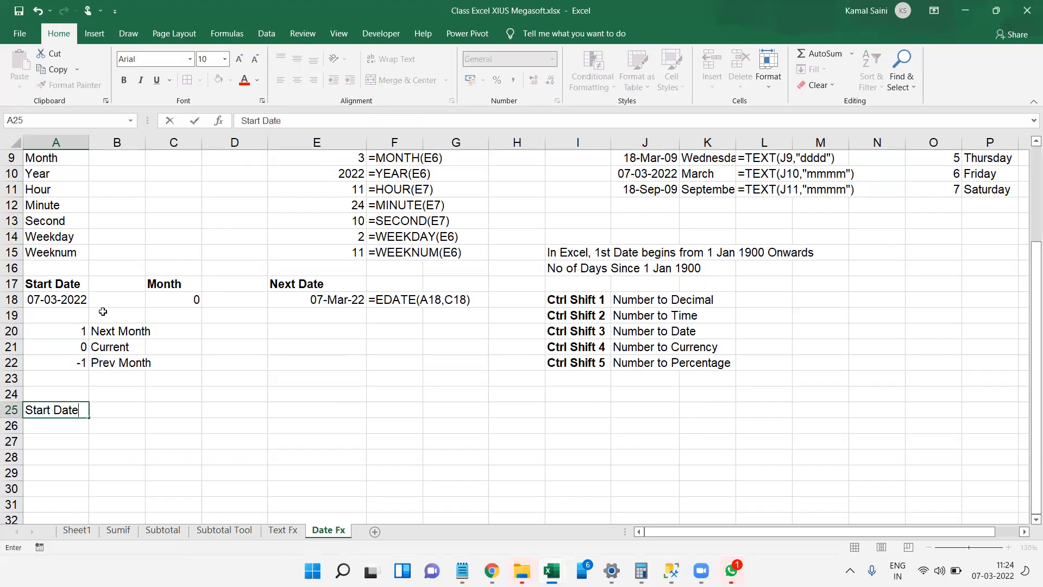
{"action": "key", "text": "Return"}
{"action": "type", "text": "1M"}
{"action": "key", "text": "BackSpace"}
{"action": "type", "text": "Mar 20"}
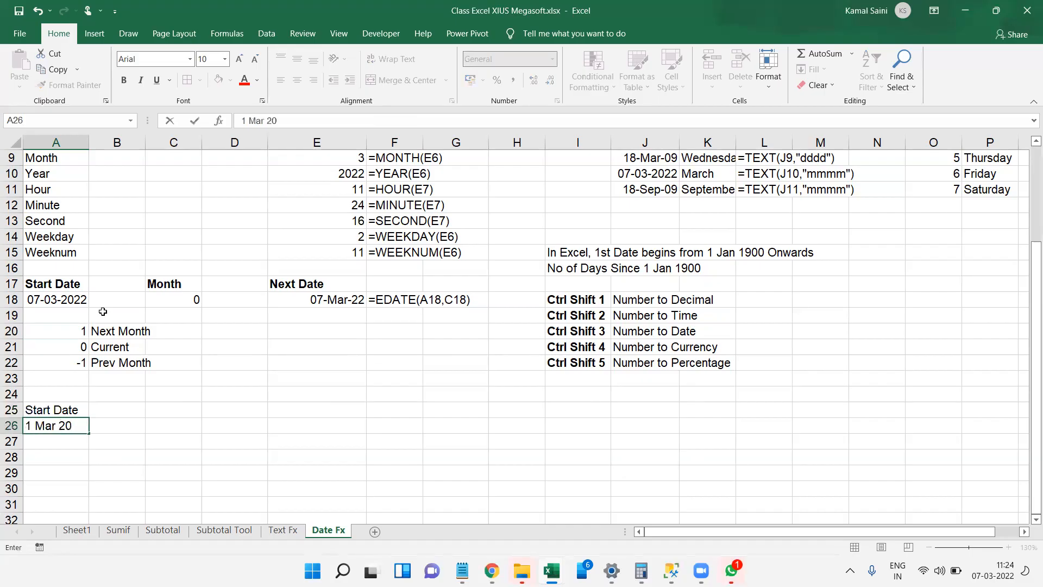
{"action": "type", "text": "22"}
{"action": "key", "text": "Tab"}
Step: Add an End Date heading in C25, leaving C26 below it empty
{"action": "key", "text": "Up"}
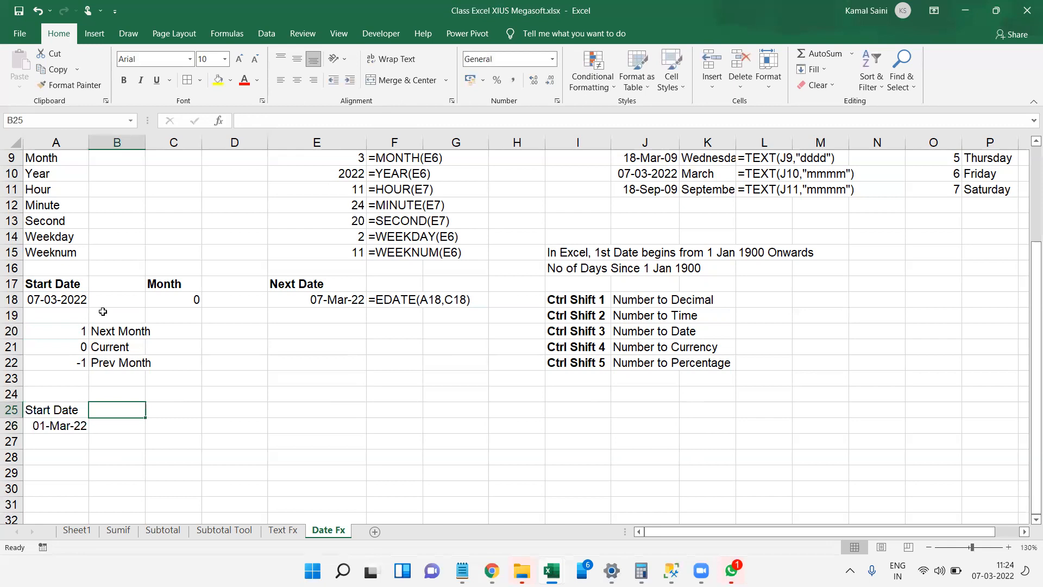
{"action": "key", "text": "Right"}
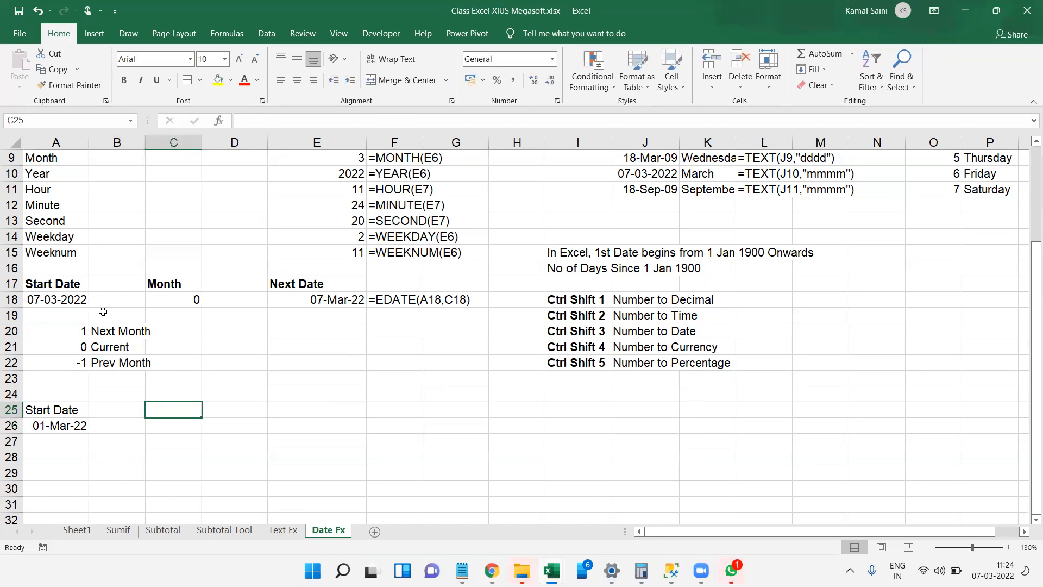
{"action": "type", "text": "End Date"}
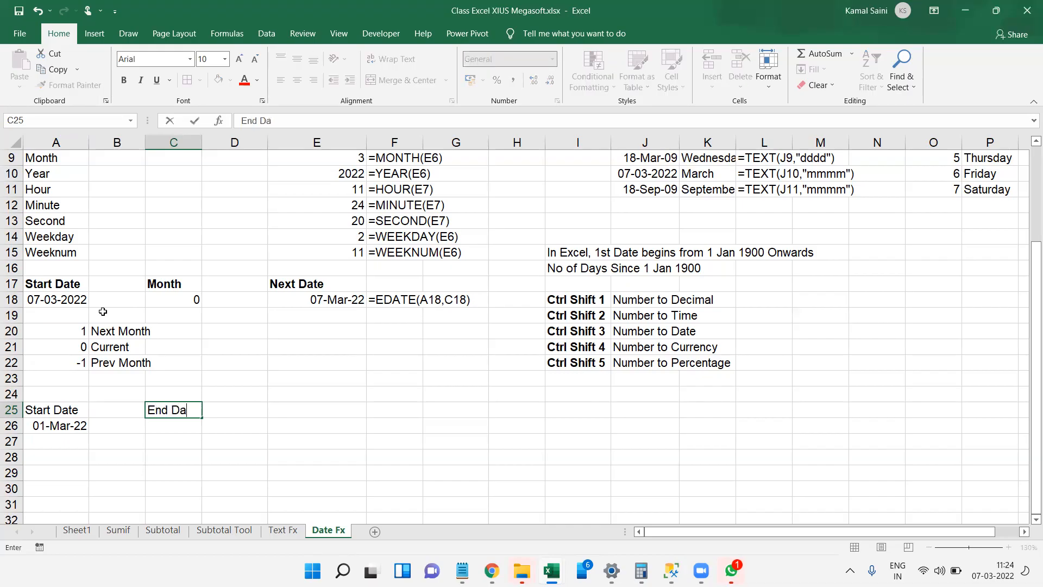
{"action": "key", "text": "Return"}
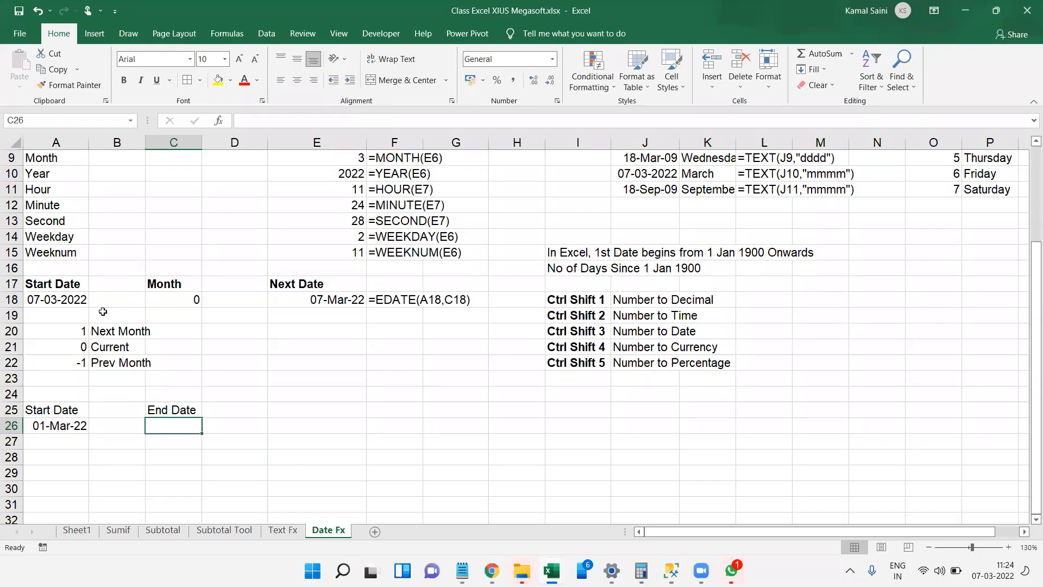
{"action": "type", "text": "31"}
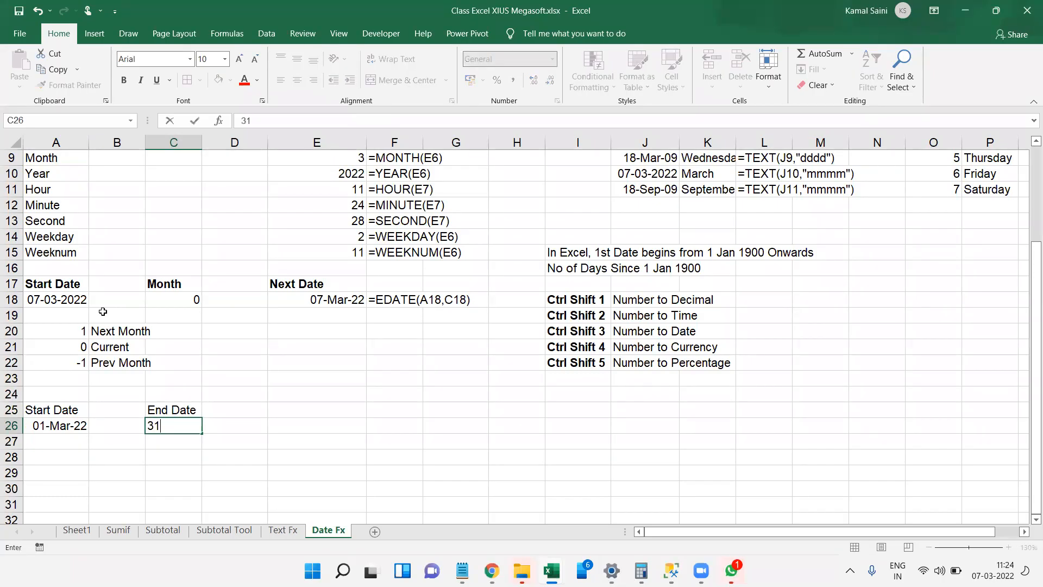
{"action": "key", "text": "Escape"}
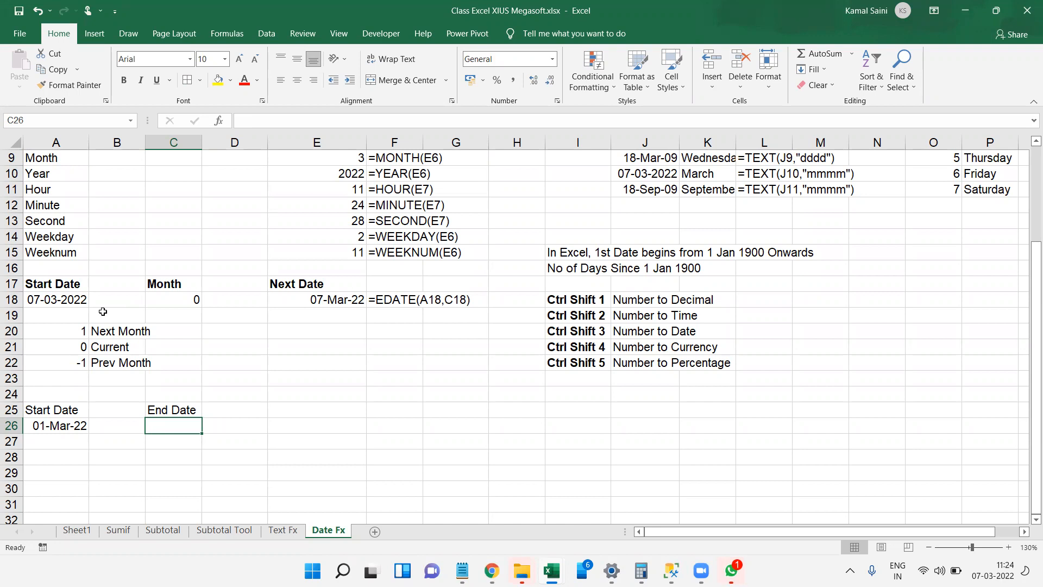
Step: Calculate the month's last day in C26 with =EOMONTH(A26,0) and format the cell as a date
{"action": "type", "text": "=eom"}
{"action": "key", "text": "Tab"}
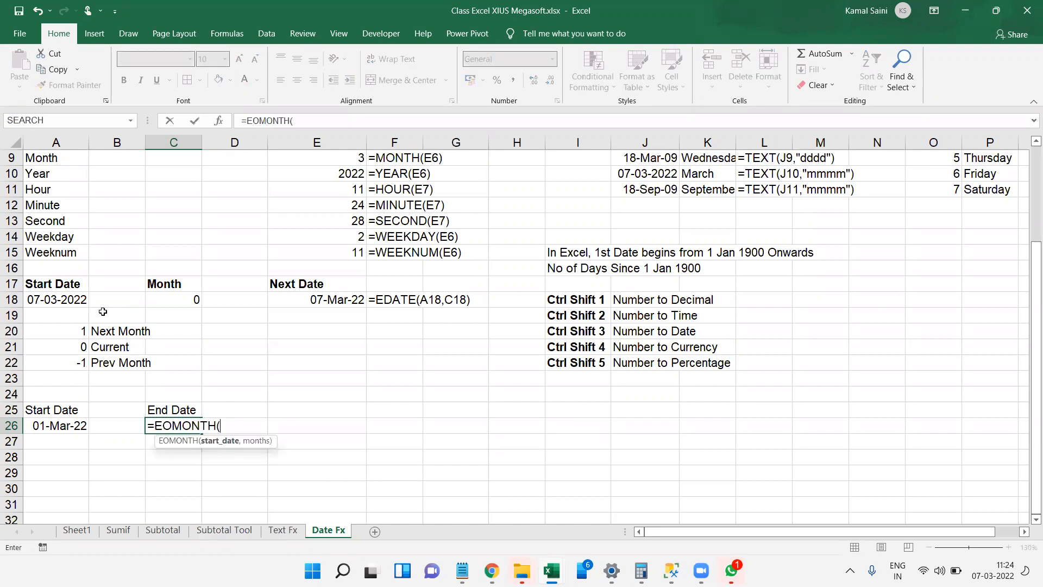
{"action": "key", "text": "Left"}
{"action": "key", "text": "Left"}
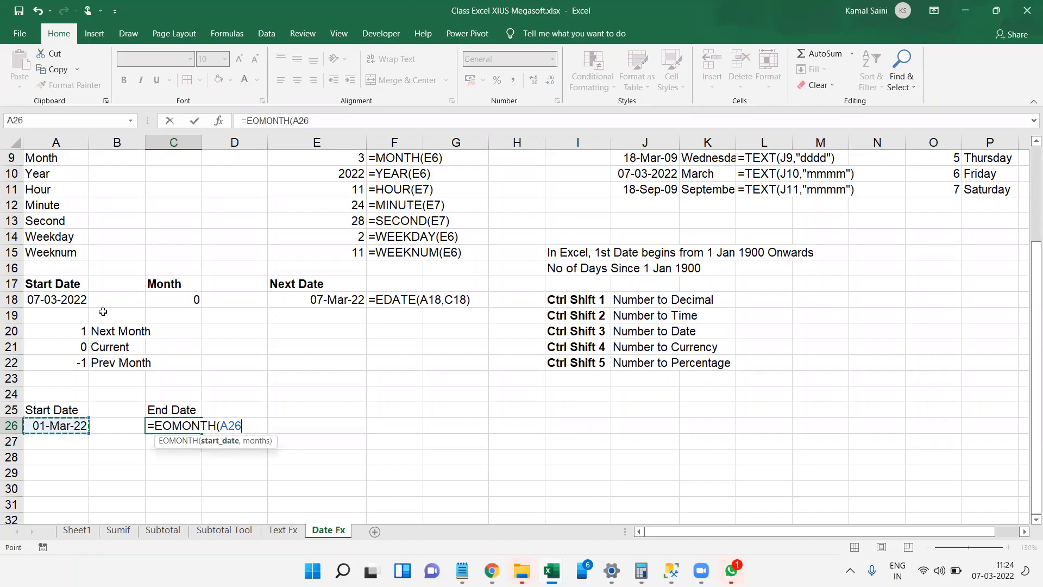
{"action": "type", "text": ","}
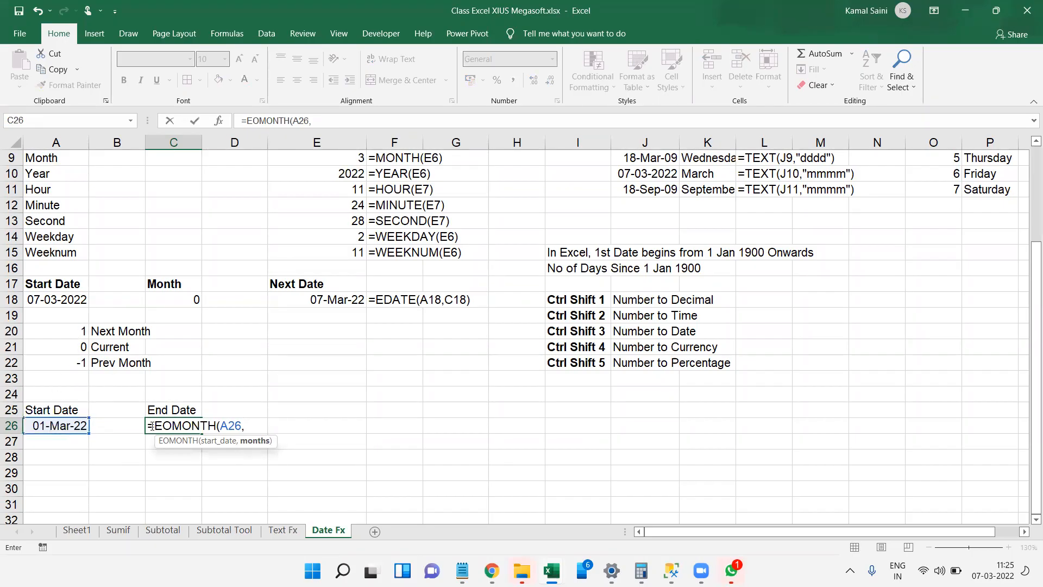
{"action": "type", "text": "0)"}
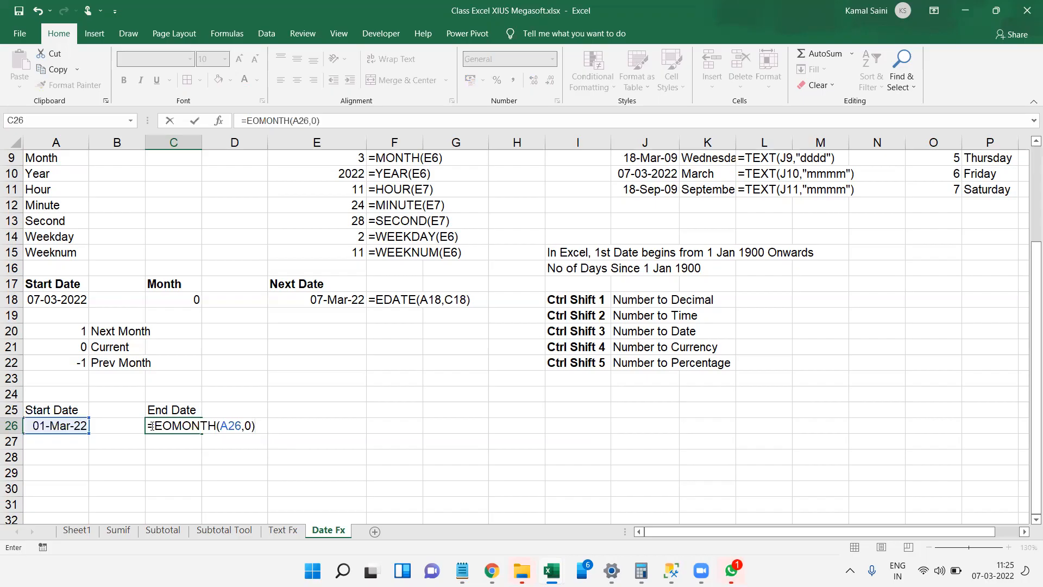
{"action": "key", "text": "Tab"}
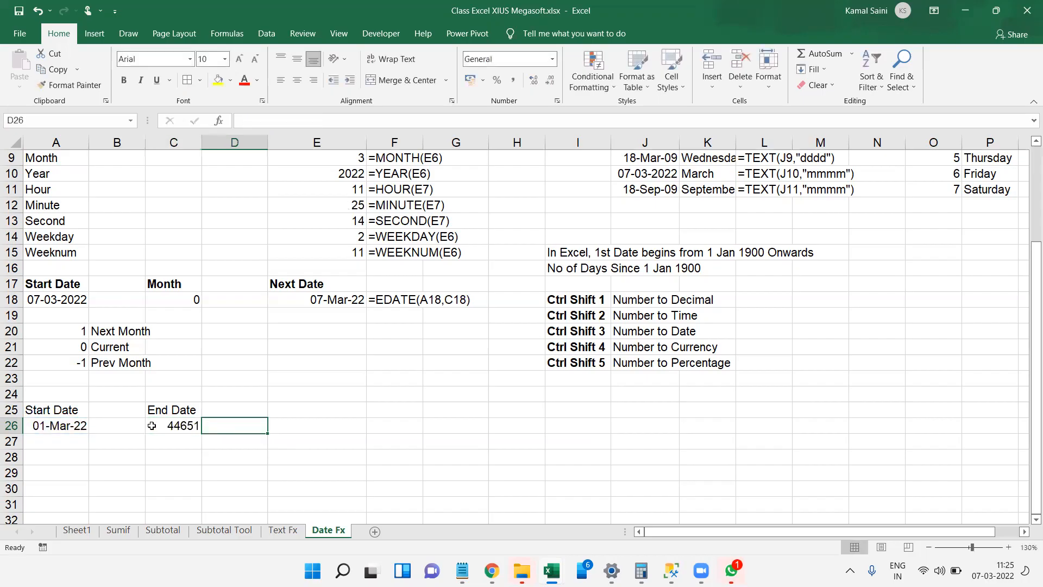
{"action": "left_click", "coordinate": [152, 426]}
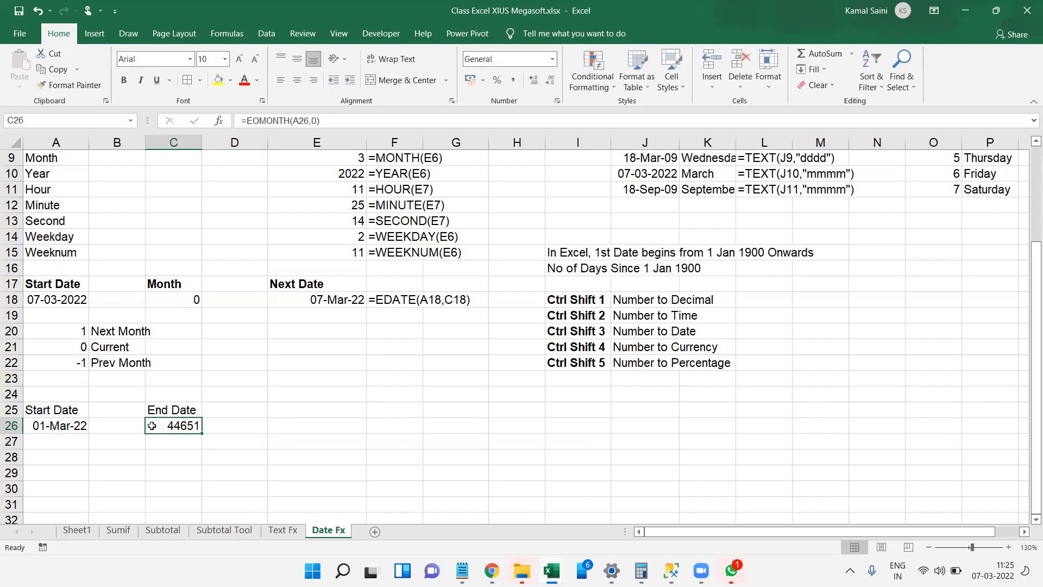
{"action": "key", "text": "ctrl+shift+3"}
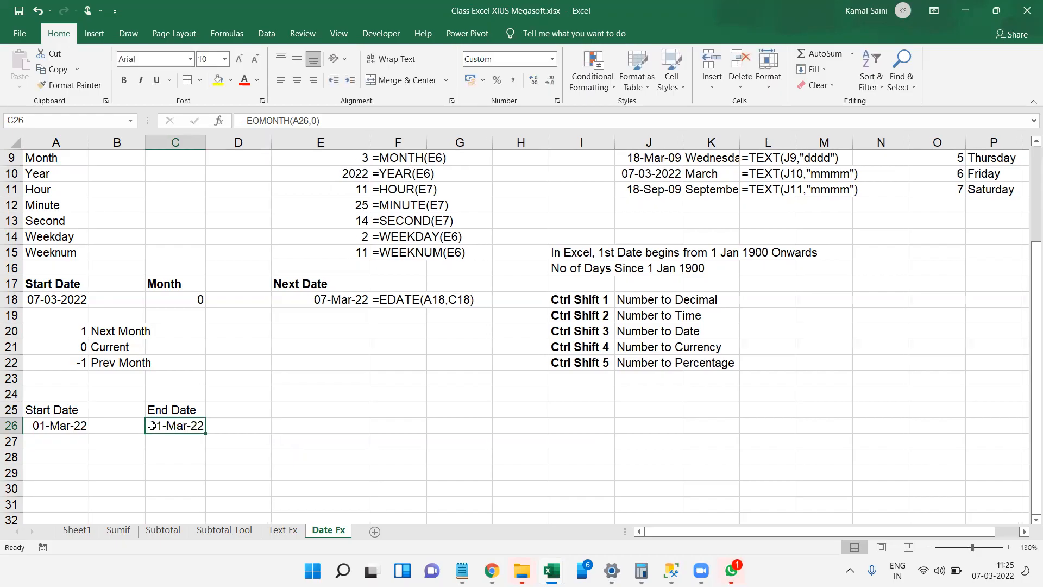
Step: Show the formula of C26 as text in D26 using FORMULATEXT
{"action": "key", "text": "Right"}
{"action": "key", "text": "Left"}
{"action": "key", "text": "Right"}
{"action": "type", "text": "=form"}
{"action": "key", "text": "Tab"}
{"action": "key", "text": "Left"}
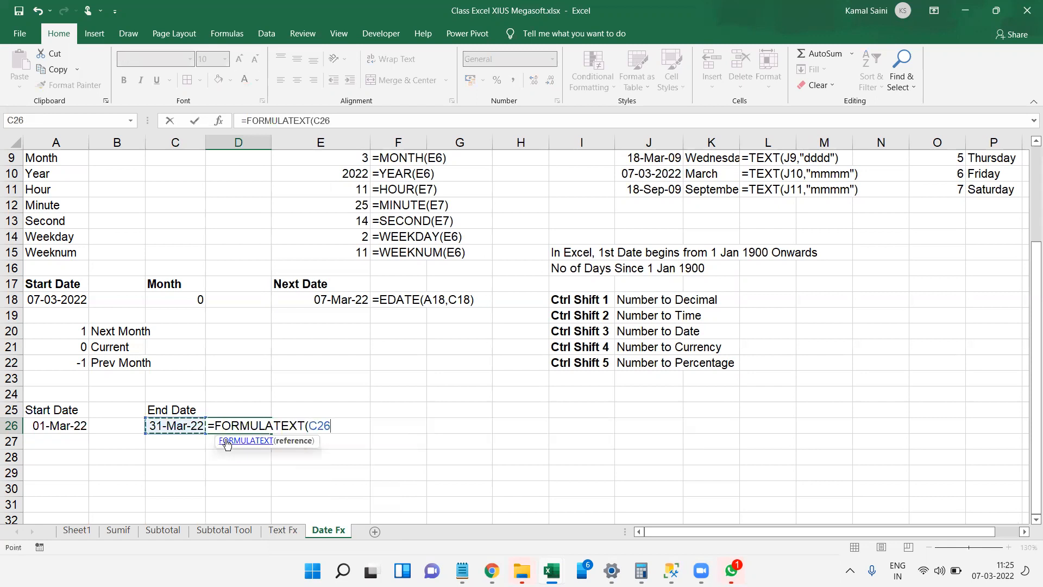
{"action": "key", "text": "Return"}
Step: Make the Start Date and End Date headings in A25 and C25 bold
{"action": "key", "text": "Left"}
{"action": "key", "text": "Left"}
{"action": "key", "text": "Left"}
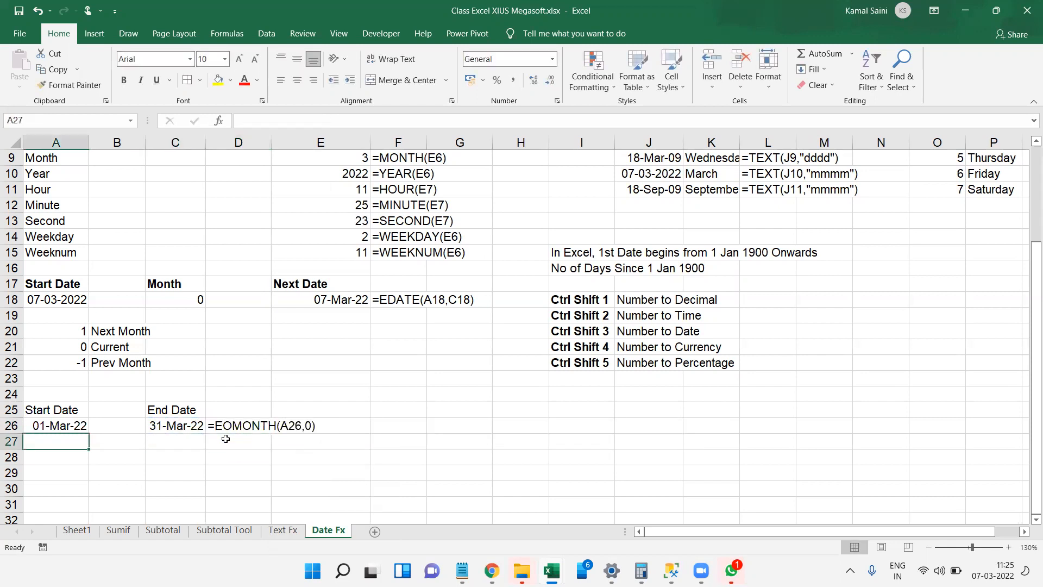
{"action": "key", "text": "Up"}
{"action": "key", "text": "Up"}
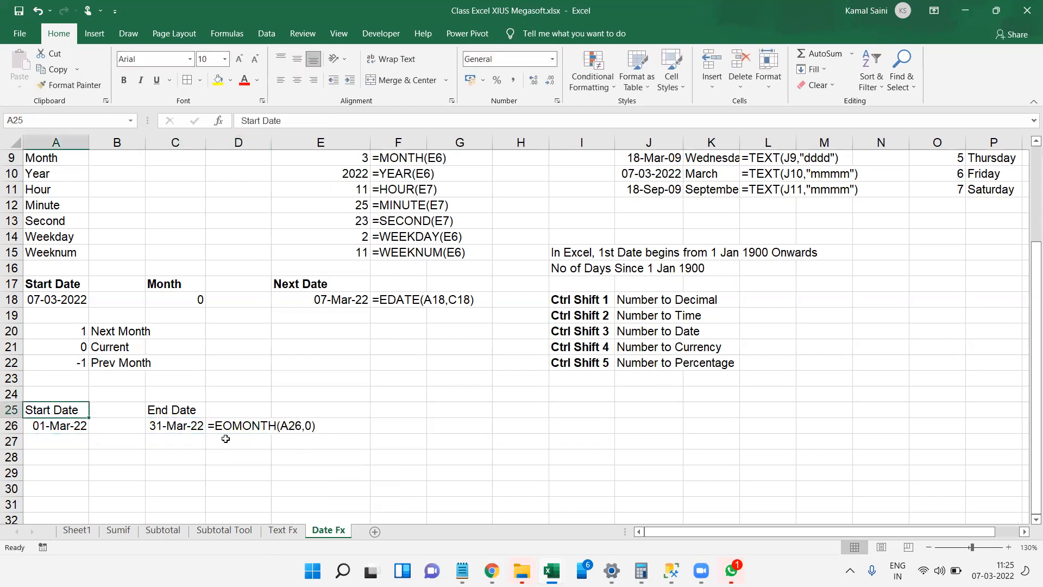
{"action": "key", "text": "ctrl+b"}
{"action": "key", "text": "Right"}
{"action": "key", "text": "Right"}
{"action": "key", "text": "ctrl+b"}
Step: Copy the start and end date block A25:C26 to a new block starting at A29
{"action": "key", "text": "Left"}
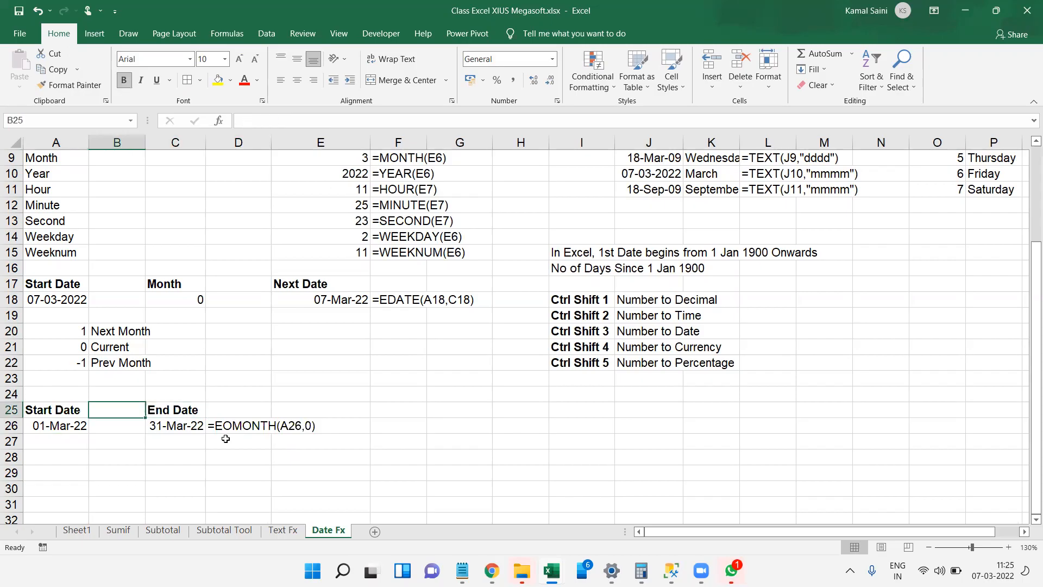
{"action": "key", "text": "Left"}
{"action": "key", "text": "shift+Down"}
{"action": "key", "text": "shift+Right"}
{"action": "key", "text": "shift+Right"}
{"action": "key", "text": "ctrl+c"}
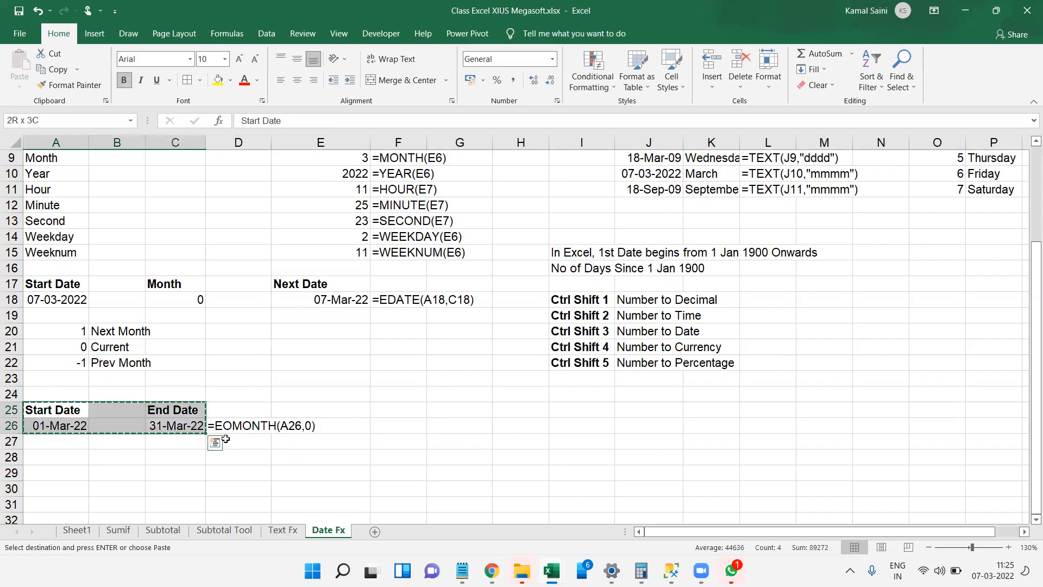
{"action": "key", "text": "Down"}
{"action": "key", "text": "Down"}
{"action": "key", "text": "Down"}
{"action": "key", "text": "Down"}
{"action": "key", "text": "ctrl+v"}
{"action": "key", "text": "Down"}
{"action": "key", "text": "Down"}
{"action": "key", "text": "Down"}
{"action": "key", "text": "Down"}
{"action": "key", "text": "Down"}
{"action": "key", "text": "Down"}
{"action": "key", "text": "Down"}
{"action": "key", "text": "Escape"}
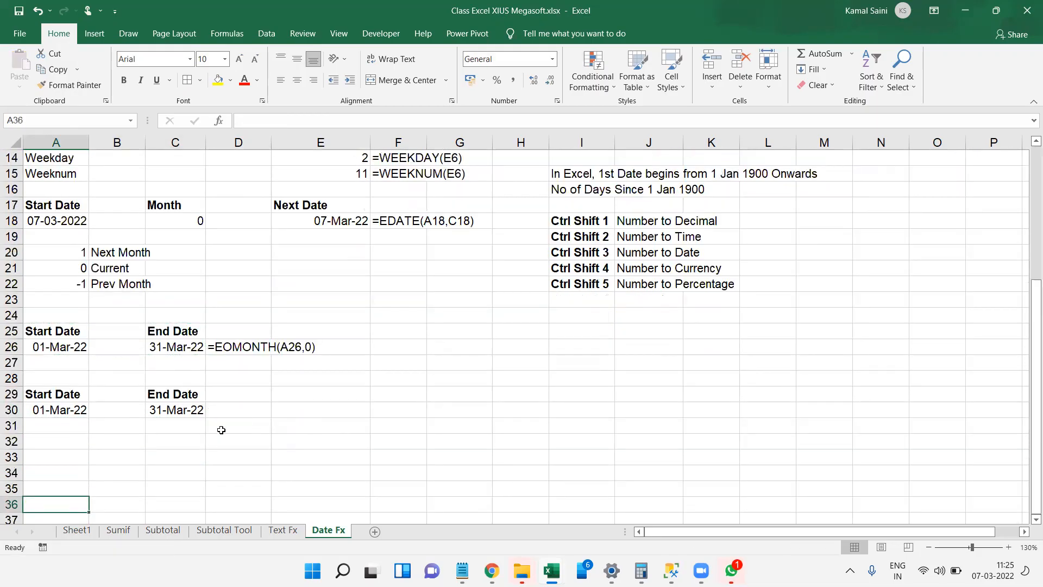
Step: Move the copied End Date heading and date from C29:C30 to B29:B30 and autofit column B to the date
{"action": "left_click_drag", "start_coordinate": [190, 395], "coordinate": [193, 407]}
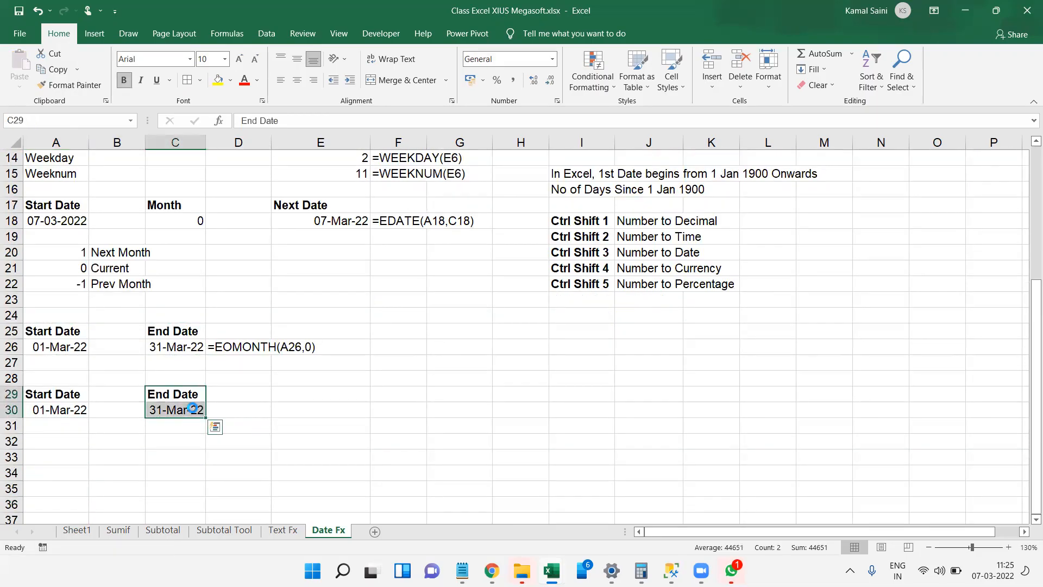
{"action": "key", "text": "ctrl+x"}
{"action": "key", "text": "Left"}
{"action": "key", "text": "ctrl+v"}
{"action": "key", "text": "Down"}
{"action": "key", "text": "alt+o"}
{"action": "key", "text": "c"}
{"action": "key", "text": "a"}
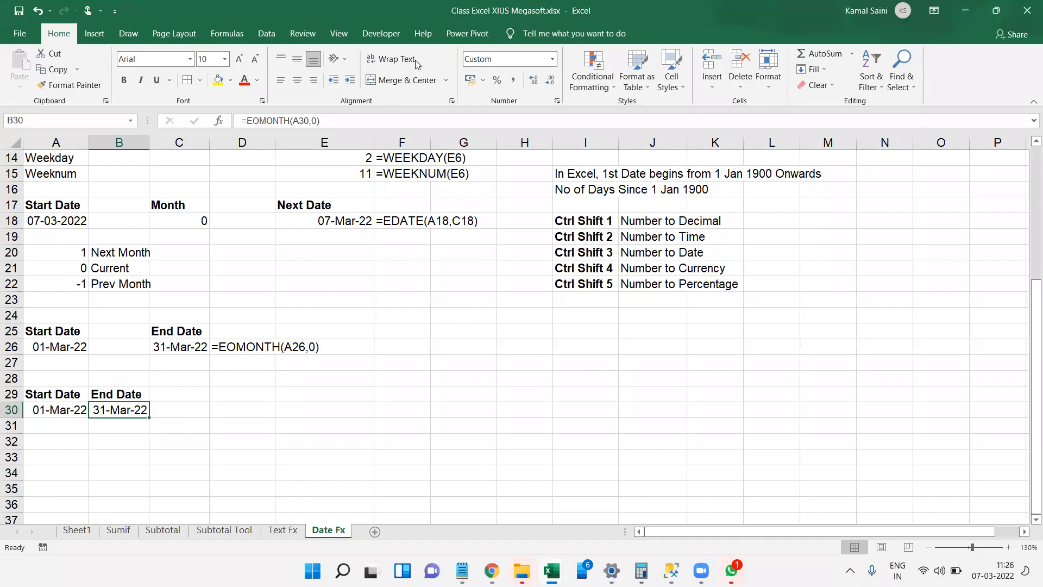
{"action": "left_click", "coordinate": [818, 164]}
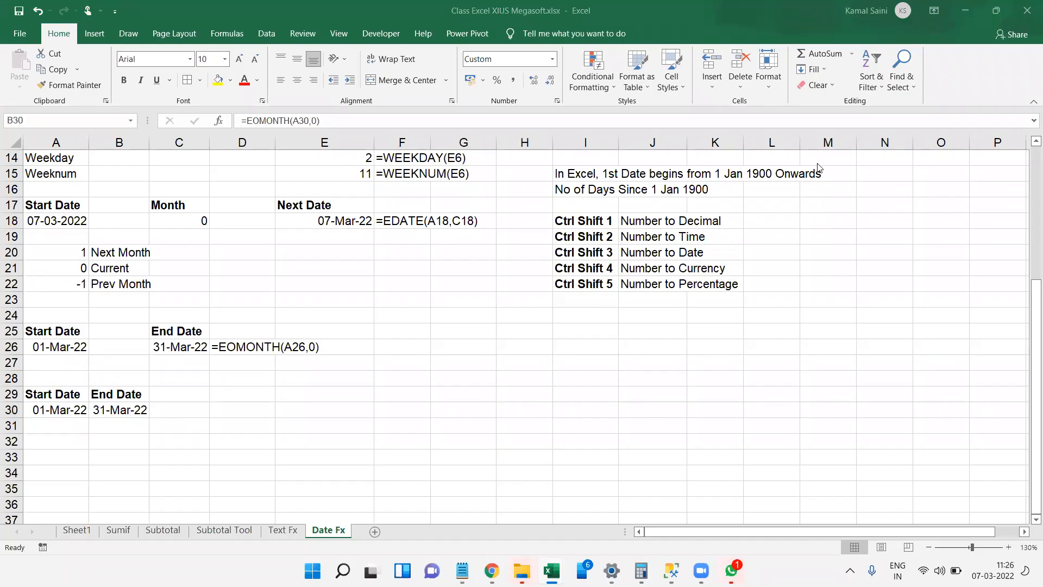
{"action": "left_click", "coordinate": [242, 396]}
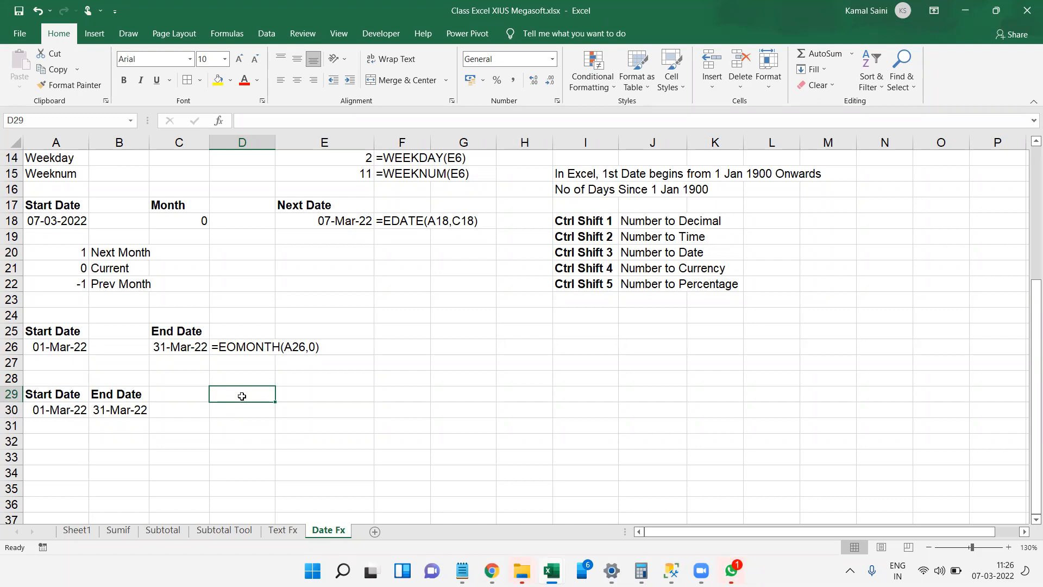
{"action": "left_click_drag", "start_coordinate": [55, 411], "coordinate": [110, 417]}
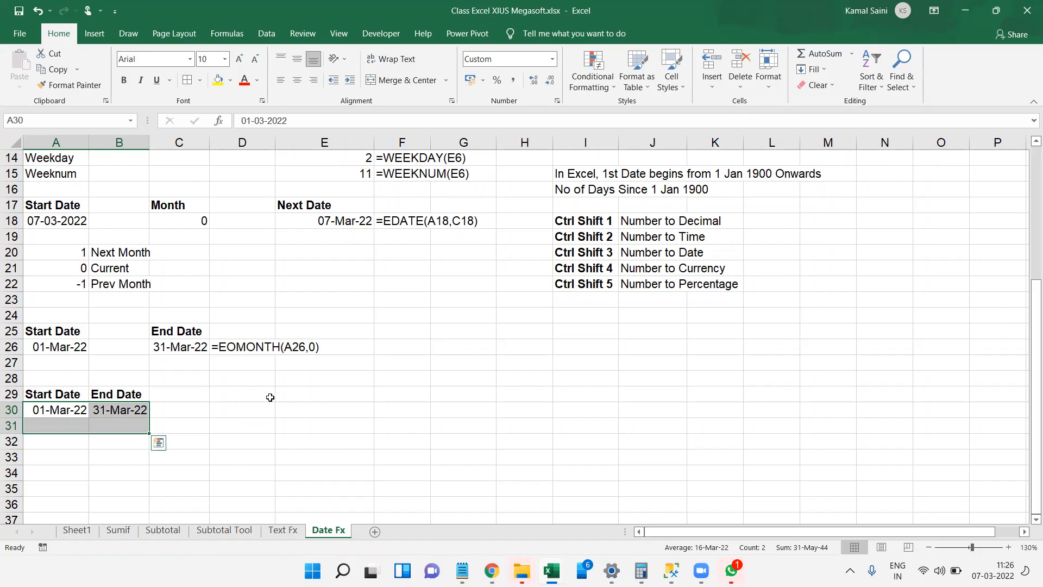
Step: Add a bold heading "No of Working Days" in E29
{"action": "left_click", "coordinate": [287, 400]}
{"action": "type", "text": "N of"}
{"action": "key", "text": "BackSpace"}
{"action": "key", "text": "BackSpace"}
{"action": "key", "text": "BackSpace"}
{"action": "type", "text": "o fo"}
{"action": "key", "text": "BackSpace"}
{"action": "key", "text": "BackSpace"}
{"action": "type", "text": "of Working Days"}
{"action": "key", "text": "Return"}
{"action": "left_click", "coordinate": [287, 400]}
{"action": "key", "text": "ctrl+b"}
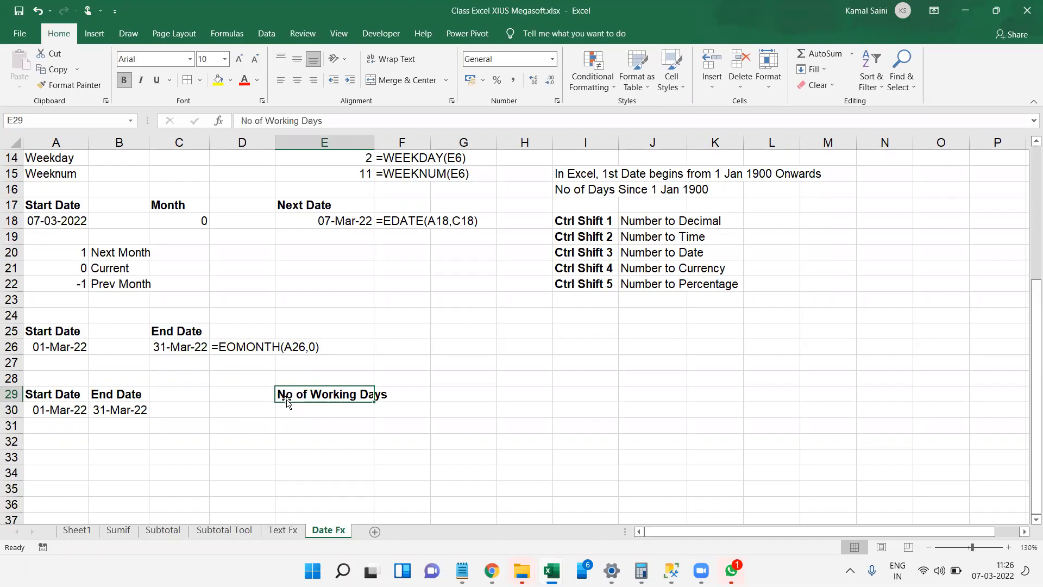
Step: Add a bold Weekoff heading in D29 with the value Sat/Sun below it in D30
{"action": "key", "text": "Left"}
{"action": "key", "text": "Left"}
{"action": "key", "text": "Right"}
{"action": "type", "text": "W"}
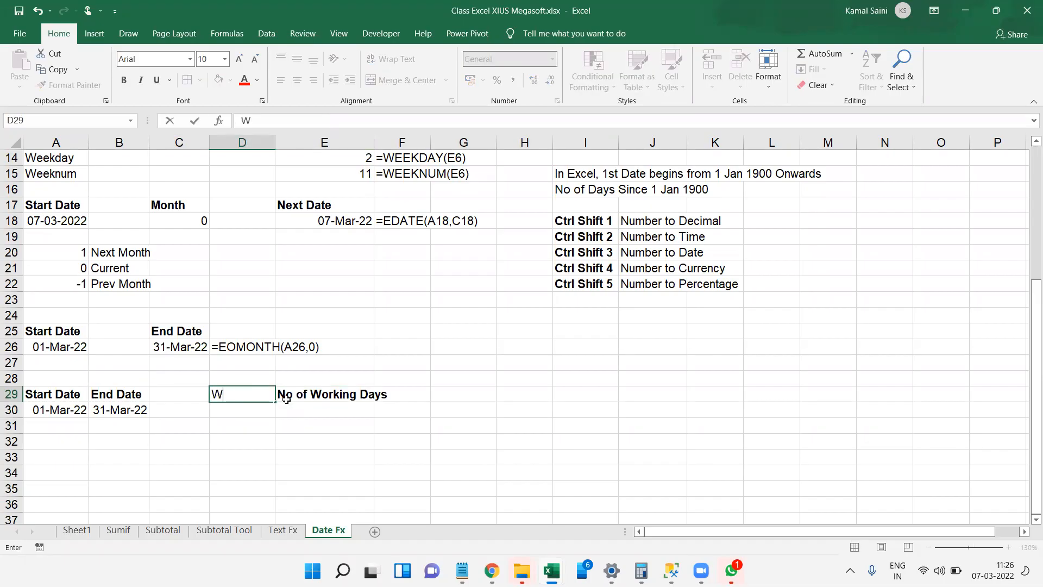
{"action": "type", "text": "eekoff"}
{"action": "key", "text": "Return"}
{"action": "type", "text": "Sa"}
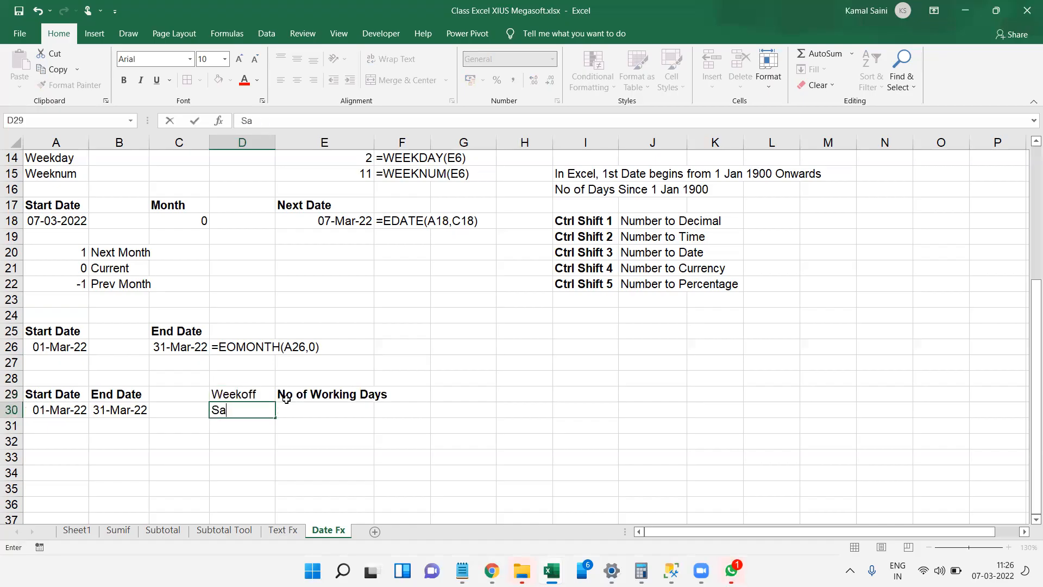
{"action": "type", "text": "t/Sun"}
{"action": "key", "text": "ctrl+Return"}
{"action": "key", "text": "Up"}
{"action": "key", "text": "ctrl+b"}
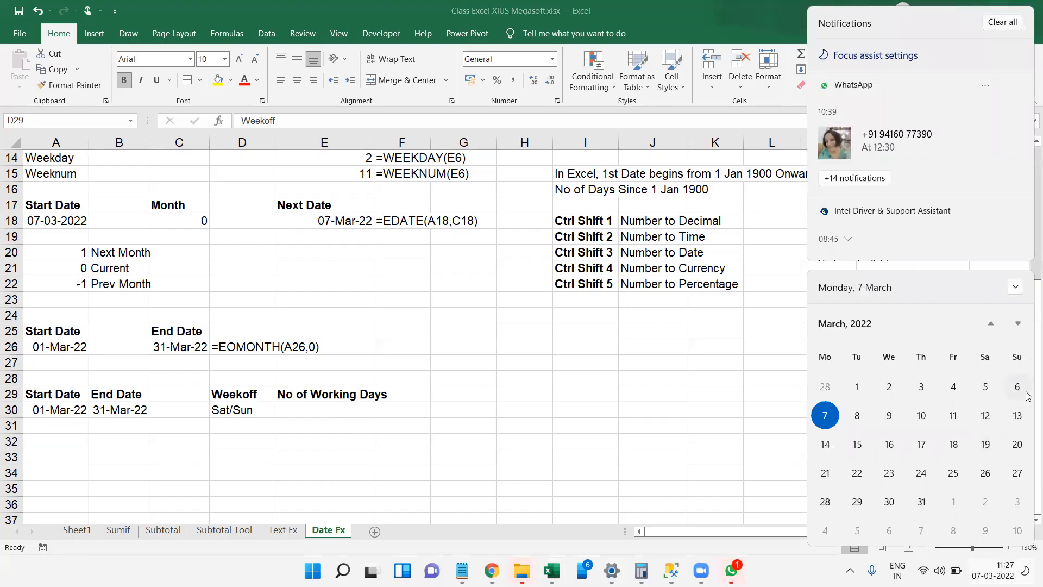
Step: Enter =NETWORKDAYS(A30,B30) in E30 to count the working days between the start and end dates
{"action": "left_click", "coordinate": [567, 380]}
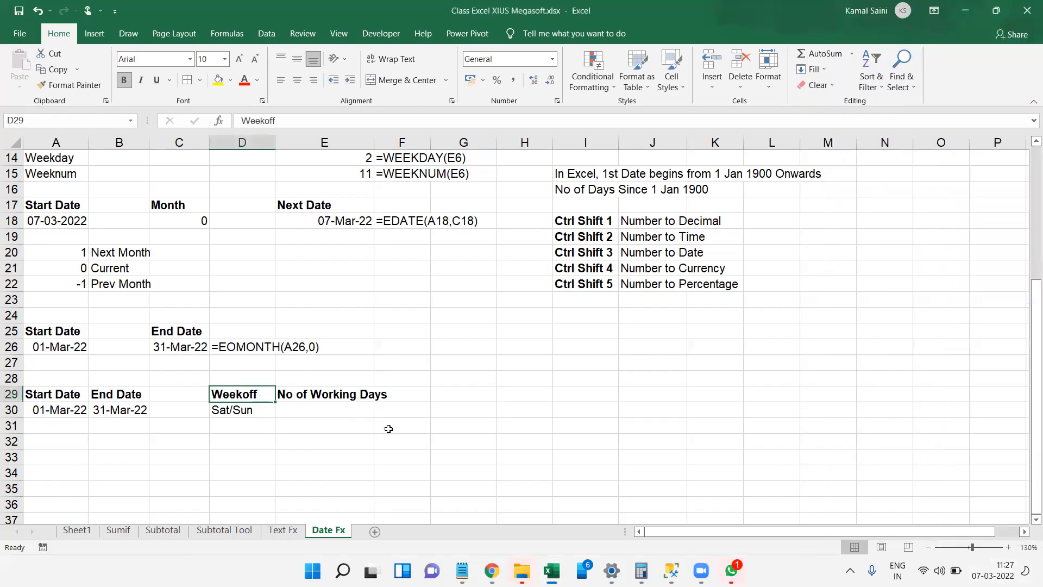
{"action": "left_click", "coordinate": [356, 423]}
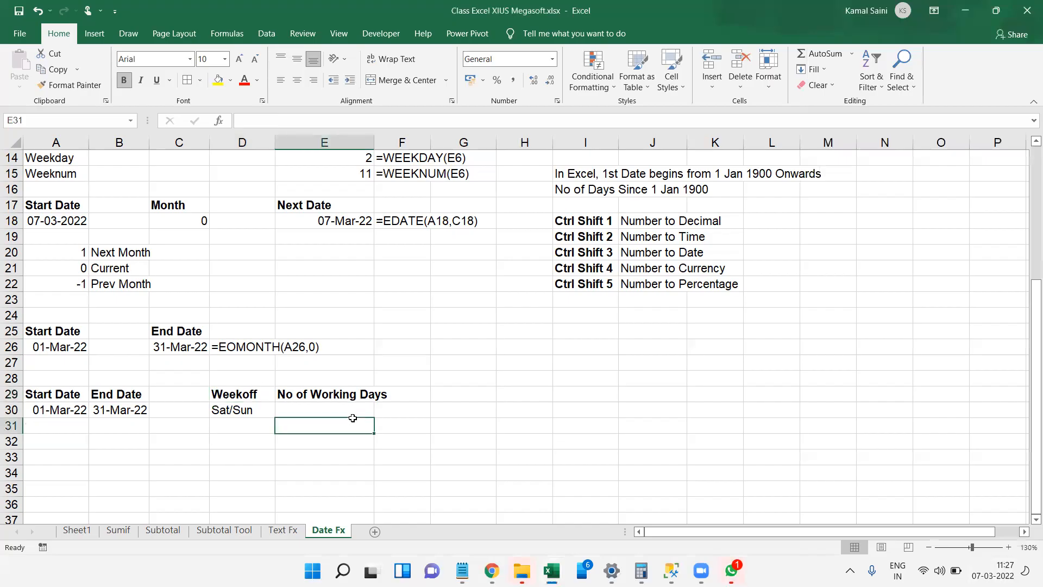
{"action": "left_click", "coordinate": [348, 413]}
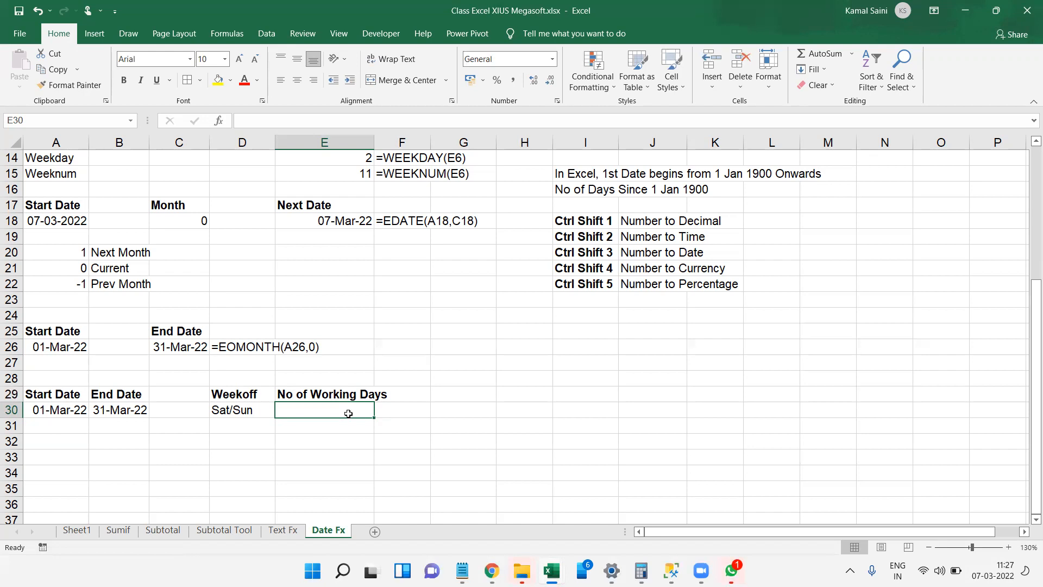
{"action": "type", "text": "="}
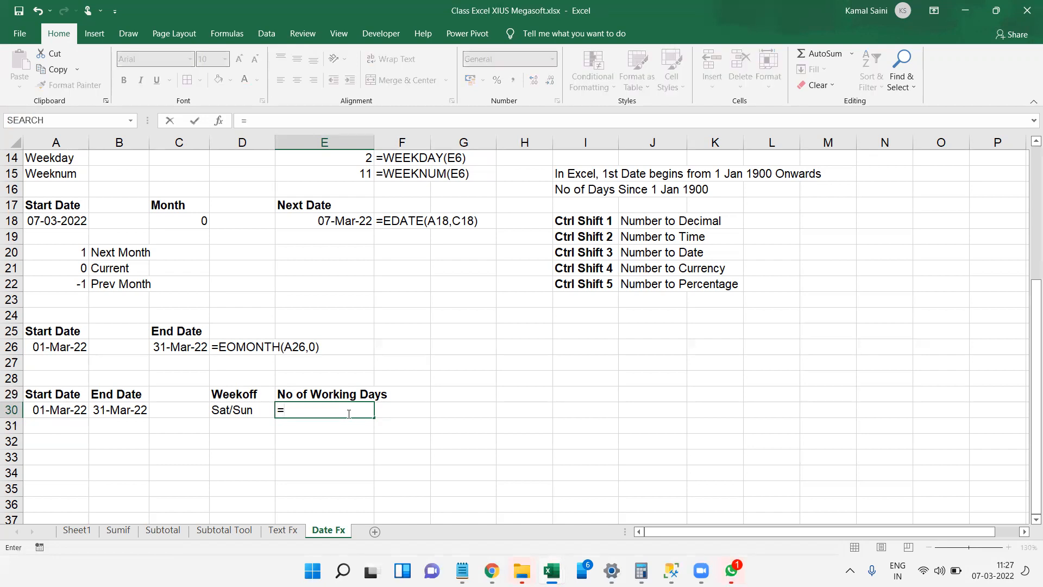
{"action": "type", "text": "net"}
{"action": "key", "text": "Tab"}
{"action": "key", "text": "Left"}
{"action": "key", "text": "Left"}
{"action": "key", "text": "Left"}
{"action": "key", "text": "Left"}
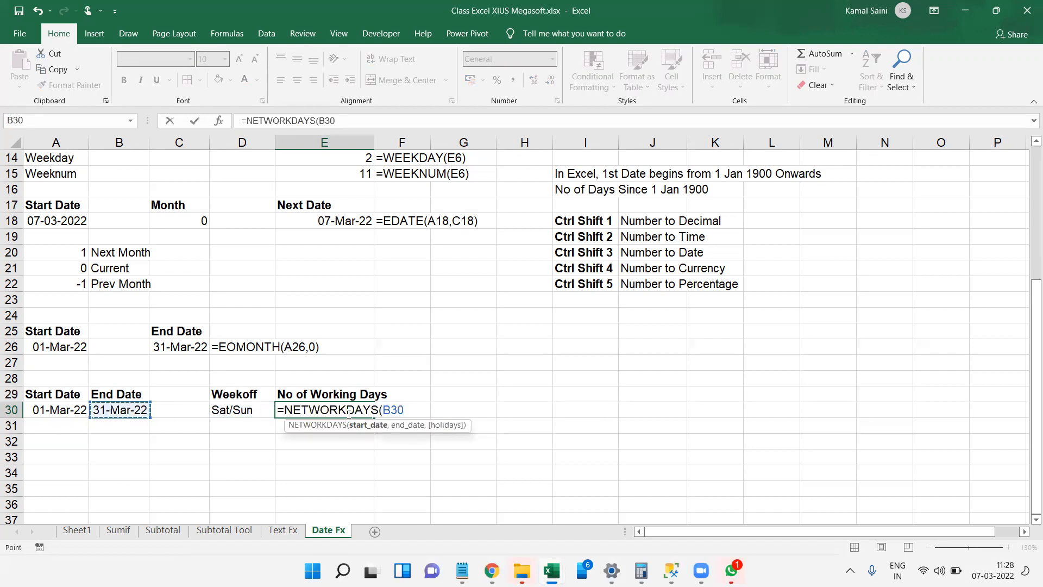
{"action": "type", "text": ","}
{"action": "key", "text": "Left"}
{"action": "key", "text": "Left"}
{"action": "key", "text": "Left"}
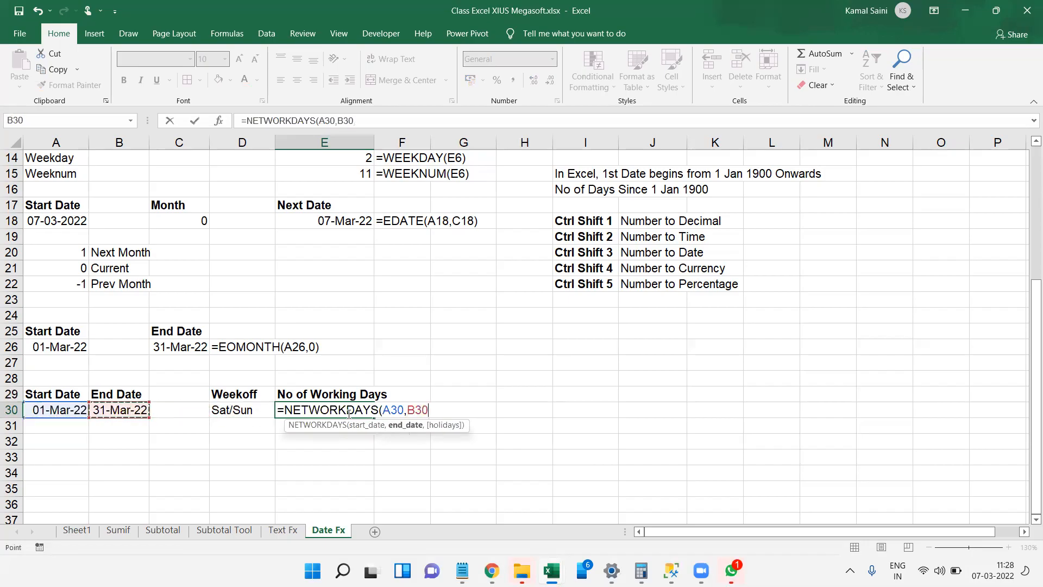
{"action": "key", "text": "Tab"}
{"action": "type", "text": "f=or"}
{"action": "key", "text": "BackSpace"}
{"action": "key", "text": "BackSpace"}
{"action": "key", "text": "BackSpace"}
{"action": "key", "text": "BackSpace"}
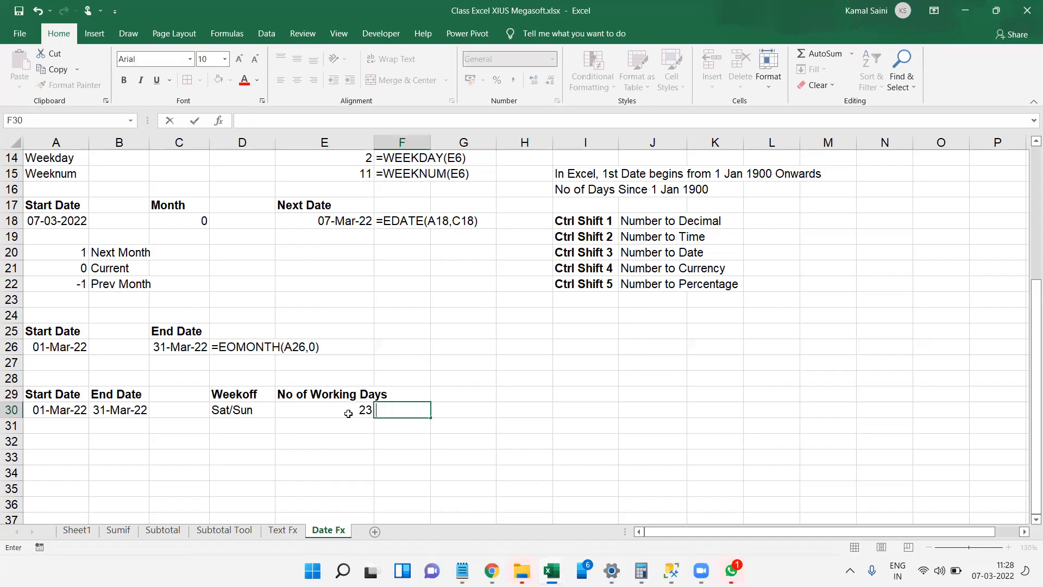
{"action": "type", "text": "=f"}
{"action": "type", "text": "orm"}
{"action": "key", "text": "ctrl+Return"}
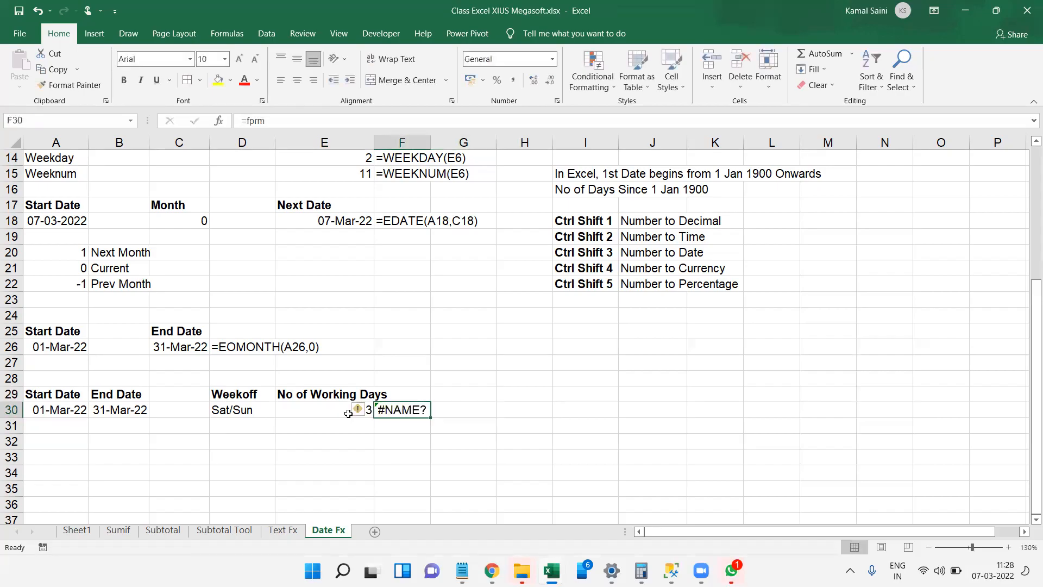
Step: Show the working-days formula as text in F30 with FORMULATEXT referencing E30
{"action": "type", "text": "=FORMULATEXT("}
{"action": "left_click", "coordinate": [349, 414]}
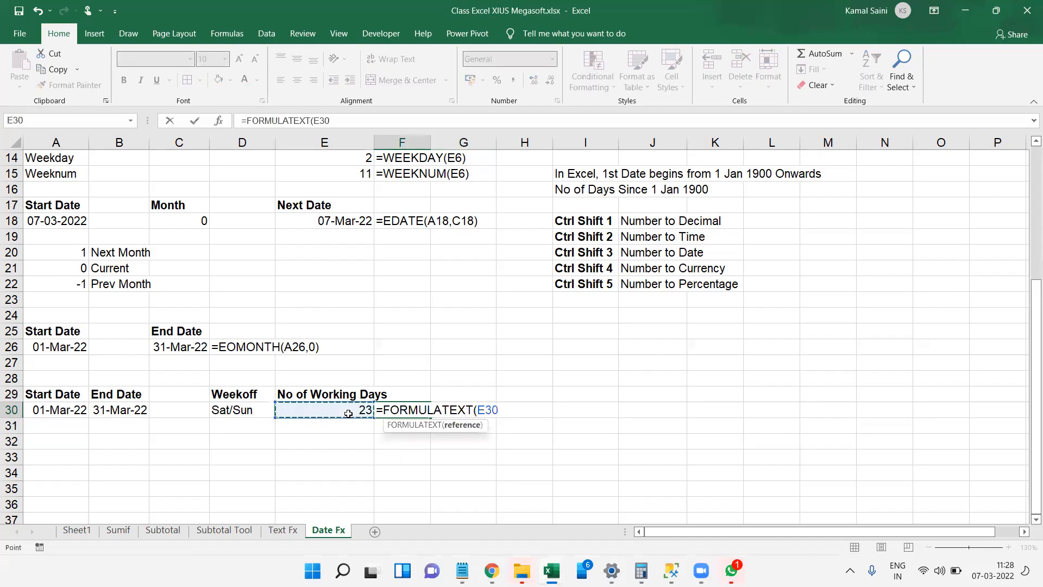
{"action": "key", "text": "Tab"}
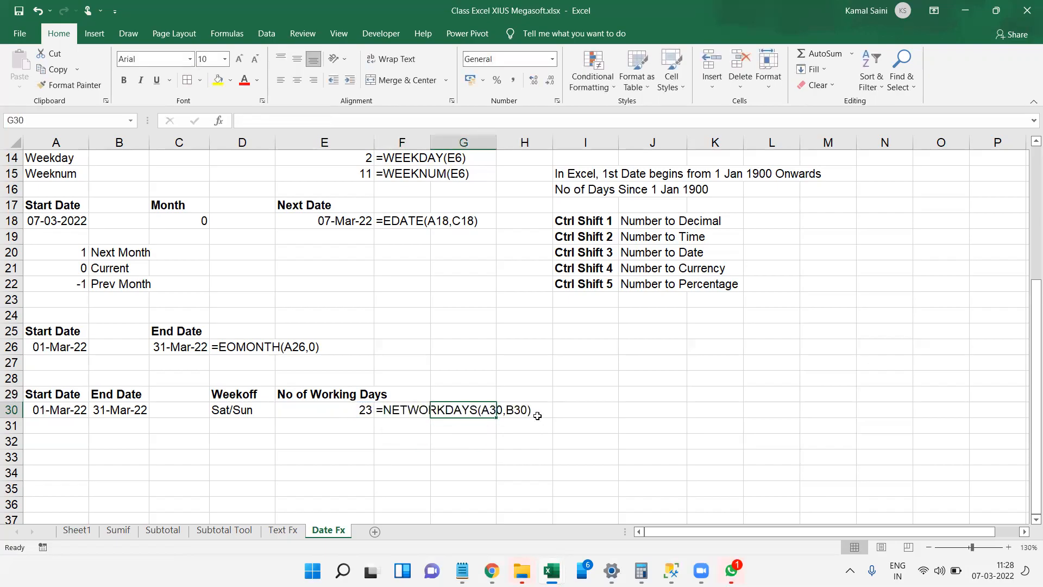
{"action": "left_click", "coordinate": [616, 409]}
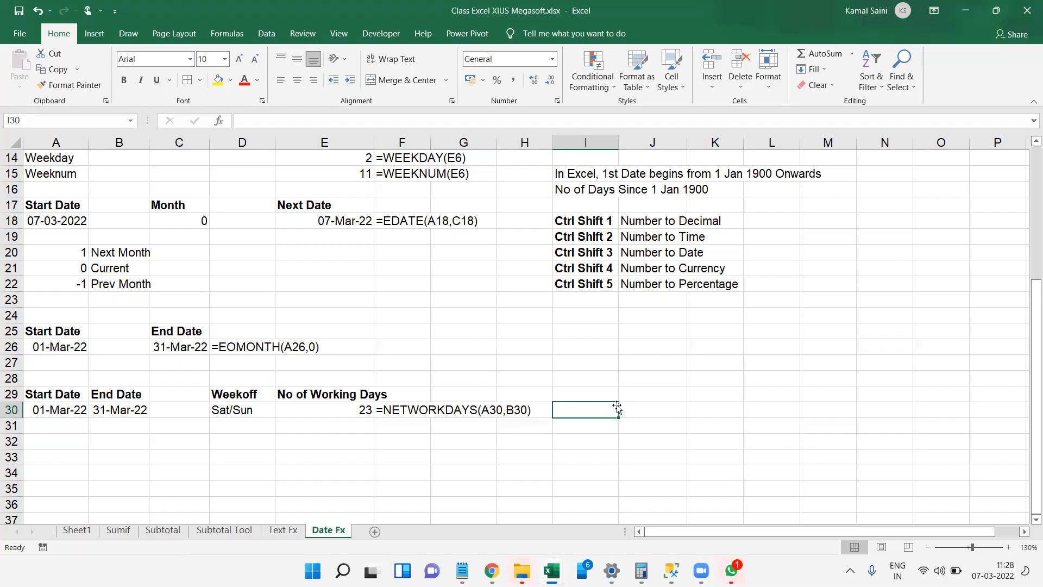
Step: Fill the start and end dates from row 30 down into A31:B31 and enter Sun as the weekoff in D31
{"action": "left_click", "coordinate": [76, 422]}
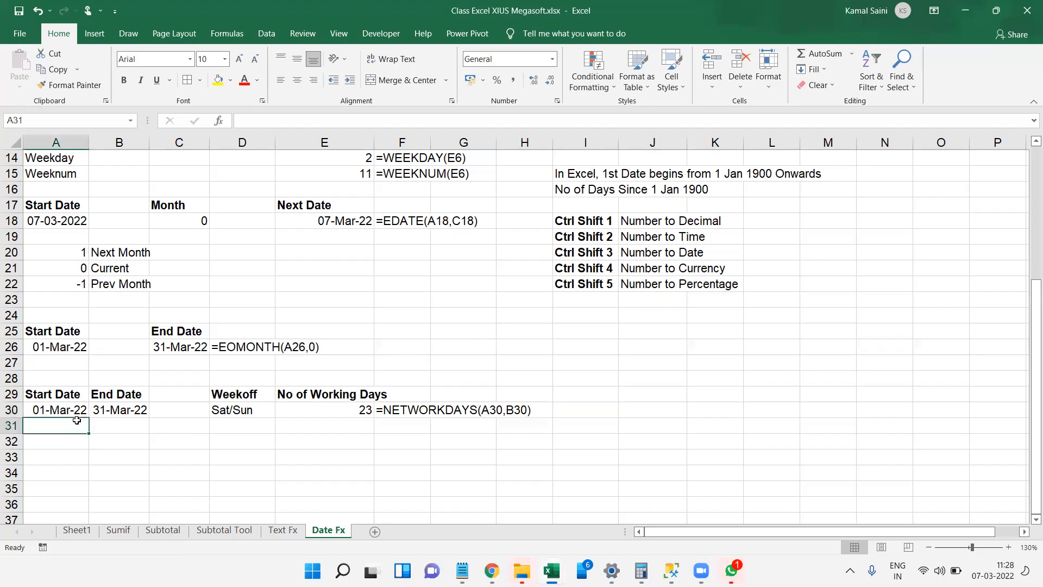
{"action": "key", "text": "shift+Right"}
{"action": "key", "text": "ctrl+d"}
{"action": "key", "text": "Right"}
{"action": "key", "text": "Right"}
{"action": "key", "text": "Right"}
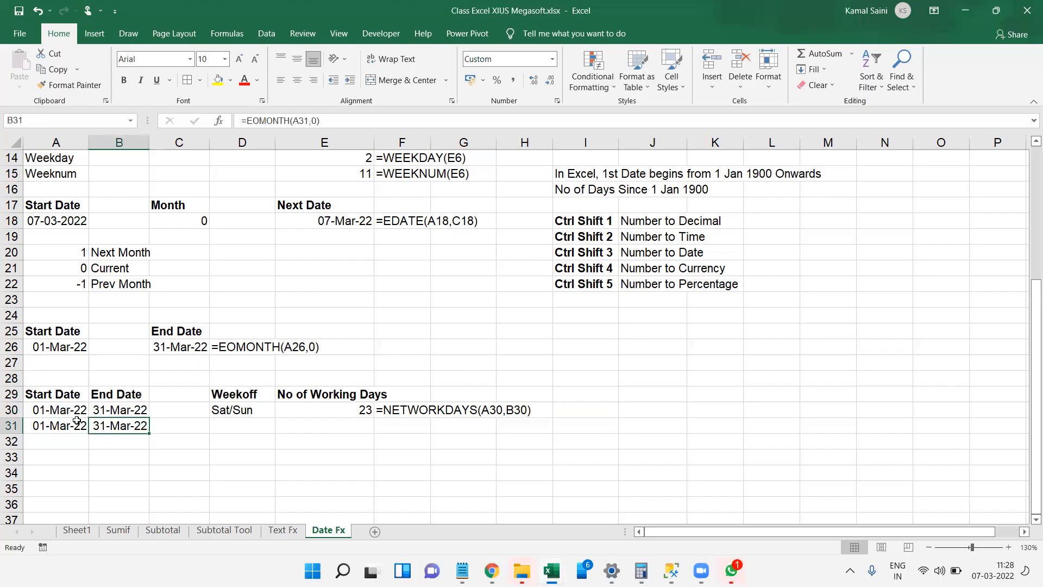
{"action": "type", "text": "Sun"}
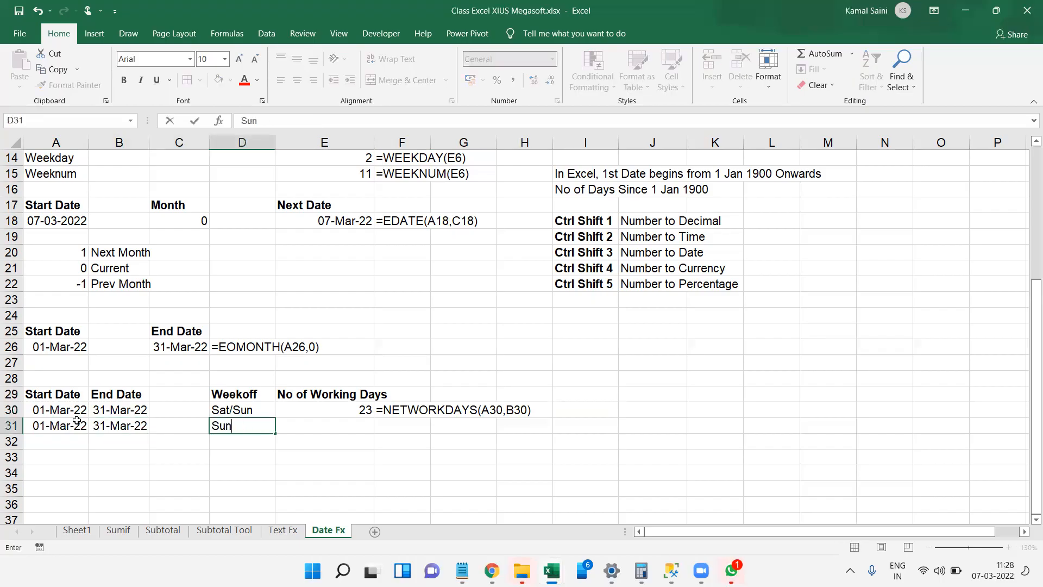
{"action": "key", "text": "Tab"}
Step: Start a net working days formula in E31 for the row with the Sun weekoff
{"action": "type", "text": "=net"}
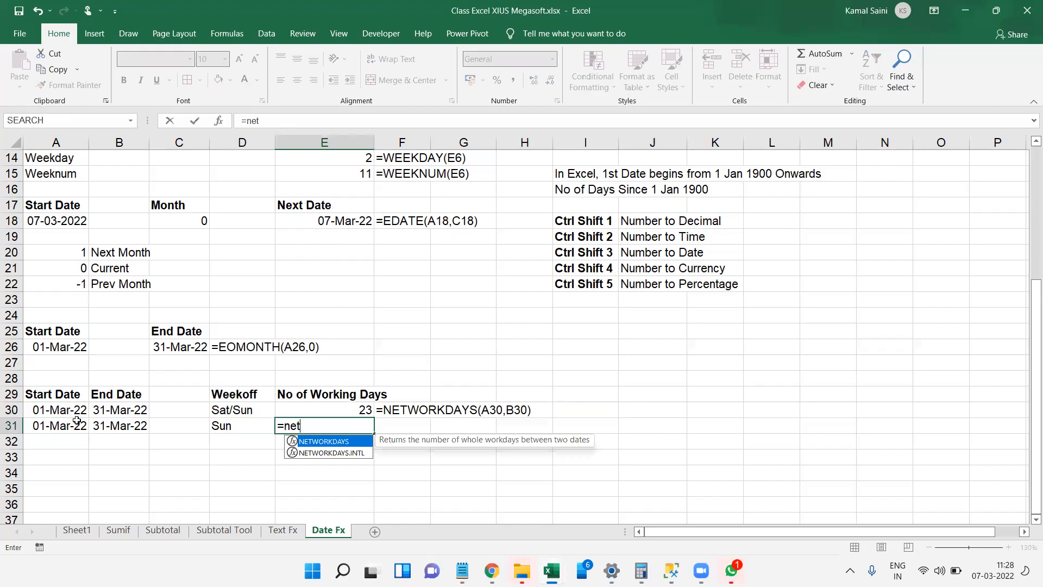
Step: Start a NETWORKDAYS.INTL formula in E31 with A31 as the start date and B31 as the end date
{"action": "key", "text": "Down"}
{"action": "key", "text": "Tab"}
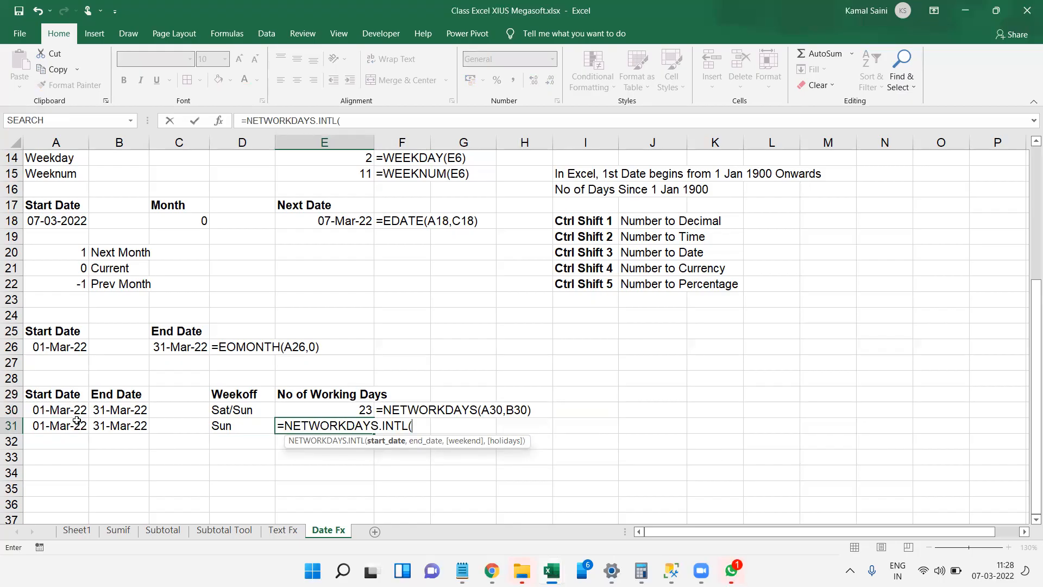
{"action": "key", "text": "Left"}
{"action": "key", "text": "Left"}
{"action": "key", "text": "Left"}
{"action": "key", "text": "Left"}
{"action": "type", "text": ","}
{"action": "key", "text": "Left"}
{"action": "key", "text": "Left"}
{"action": "key", "text": "Left"}
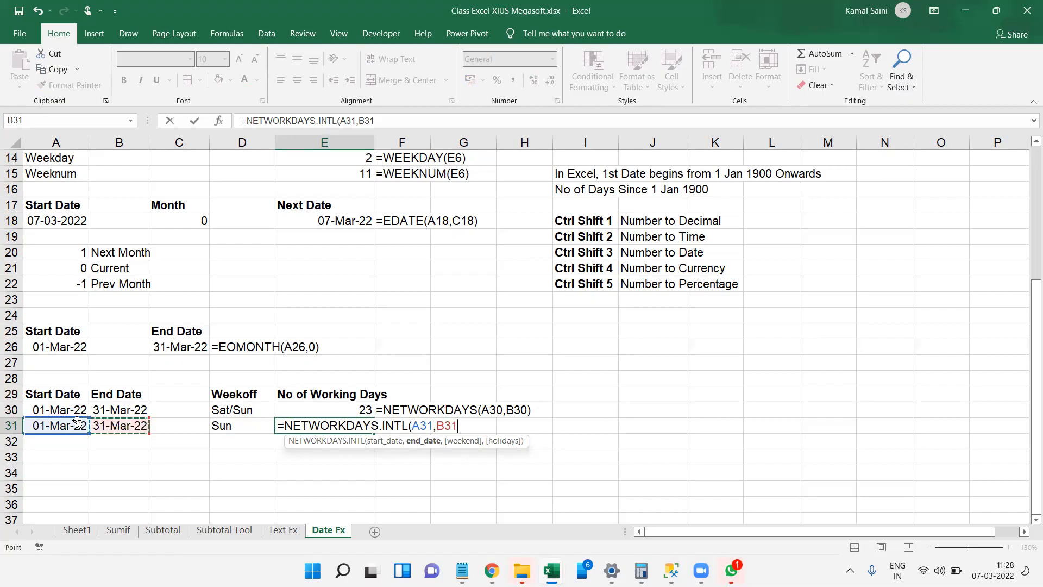
Step: Set the formula's weekend argument to 11 - Sunday only and complete the formula
{"action": "type", "text": ","}
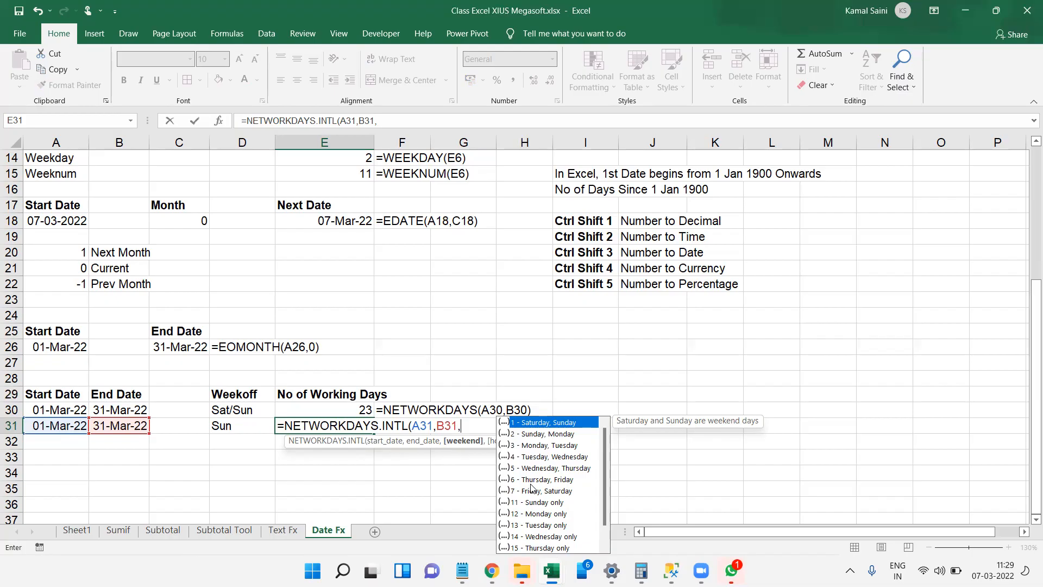
{"action": "left_click", "coordinate": [558, 503]}
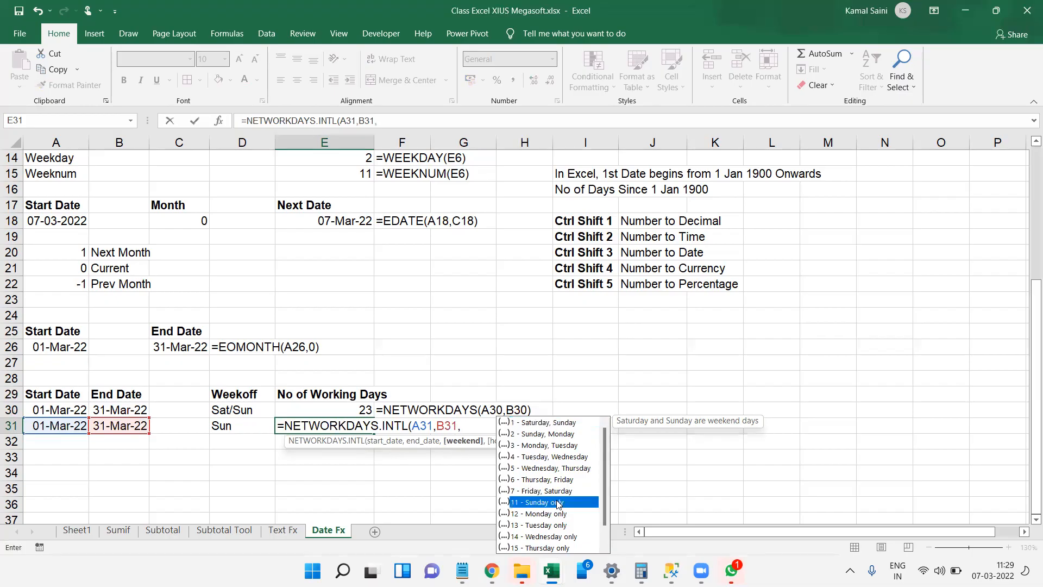
{"action": "double_click", "coordinate": [558, 503]}
{"action": "type", "text": ")"}
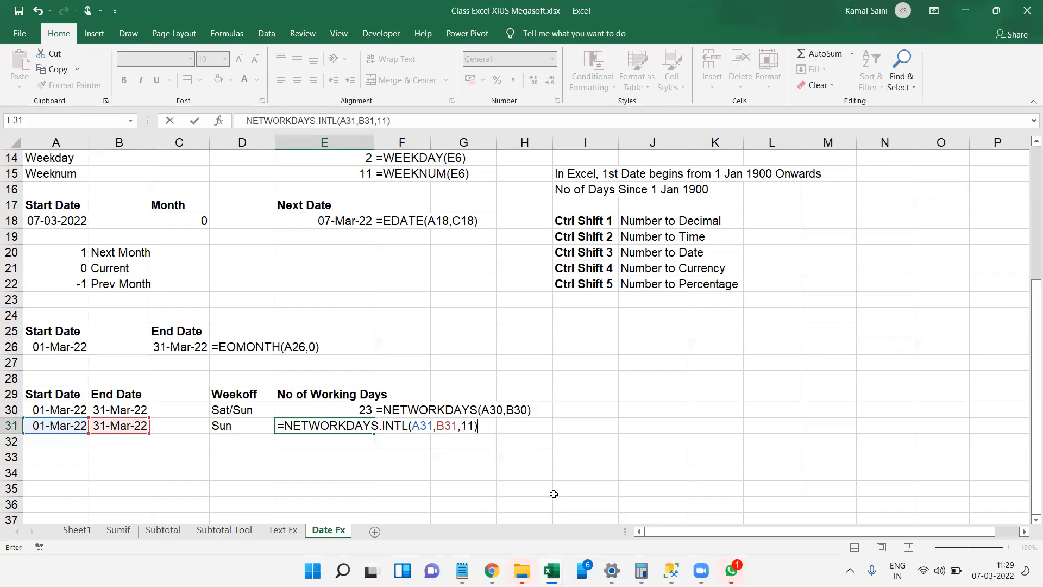
{"action": "key", "text": "Return"}
Step: Fill F31 with the formula-text display from F30 above it
{"action": "key", "text": "Right"}
{"action": "key", "text": "Up"}
{"action": "key", "text": "Right"}
{"action": "key", "text": "ctrl+d"}
{"action": "key", "text": "Return"}
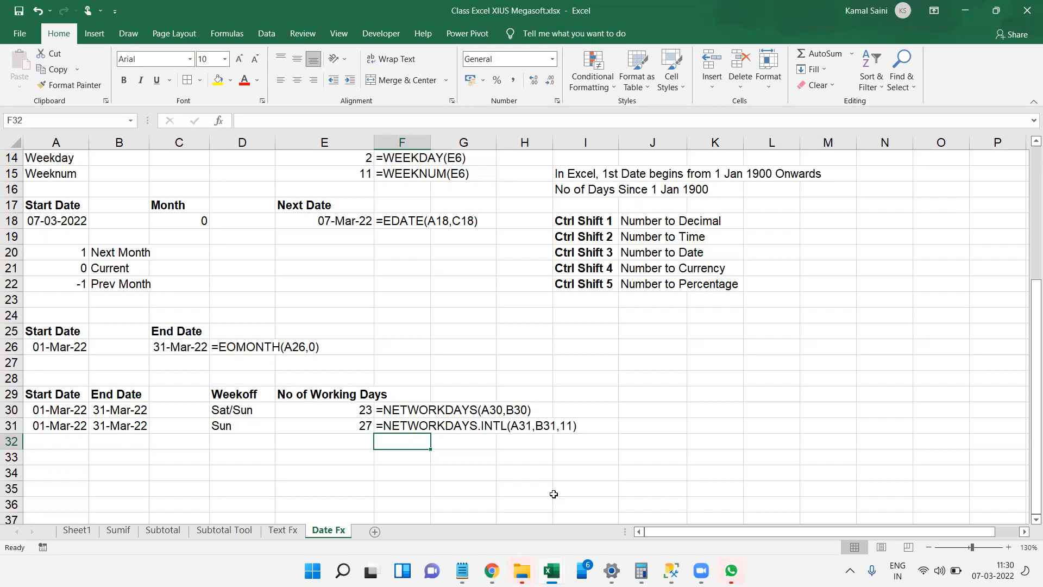
{"action": "key", "text": "Left"}
{"action": "key", "text": "Left"}
{"action": "key", "text": "Left"}
{"action": "key", "text": "Left"}
{"action": "key", "text": "Down"}
{"action": "key", "text": "Down"}
{"action": "key", "text": "Down"}
{"action": "key", "text": "Down"}
{"action": "key", "text": "Down"}
{"action": "key", "text": "Down"}
{"action": "key", "text": "Down"}
{"action": "key", "text": "Down"}
{"action": "key", "text": "Down"}
{"action": "key", "text": "Down"}
{"action": "key", "text": "Down"}
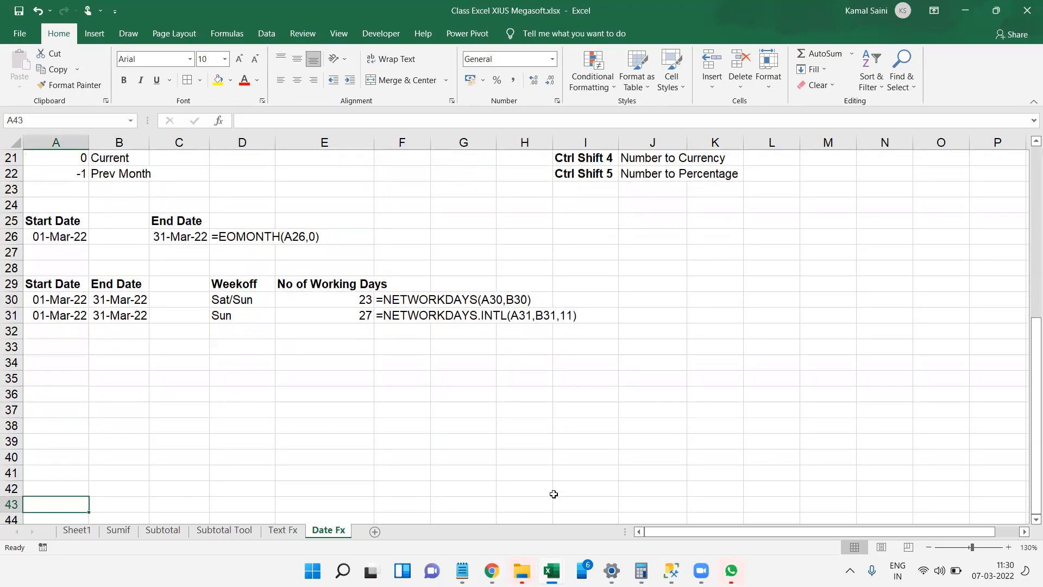
{"action": "left_click", "coordinate": [62, 357]}
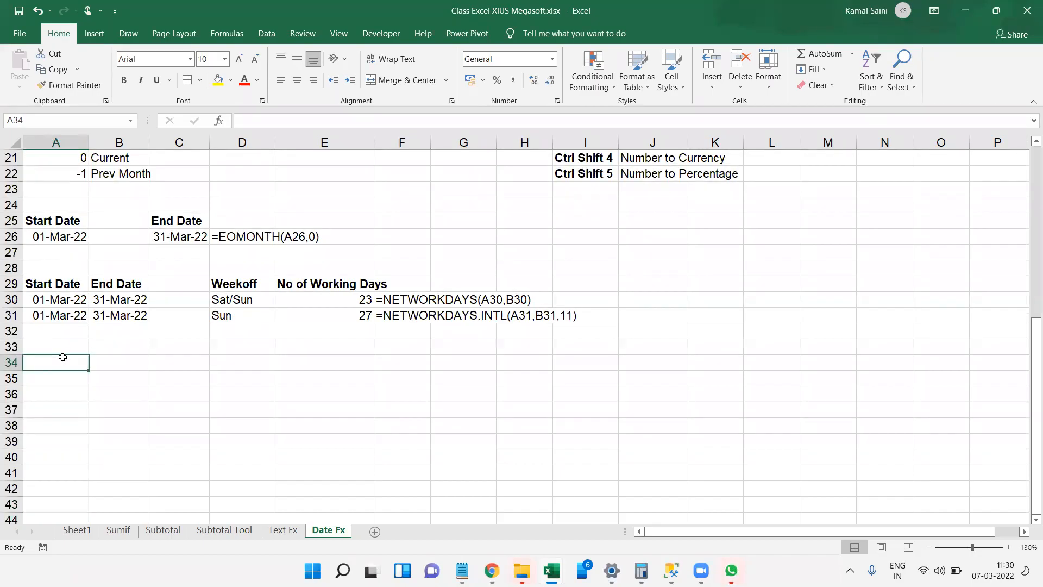
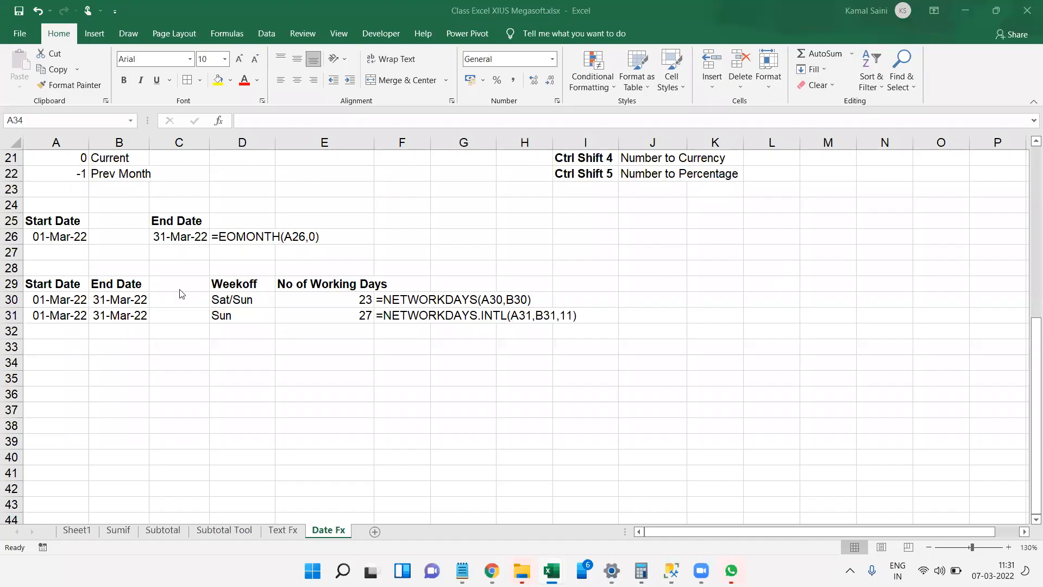
{"action": "left_click", "coordinate": [352, 299]}
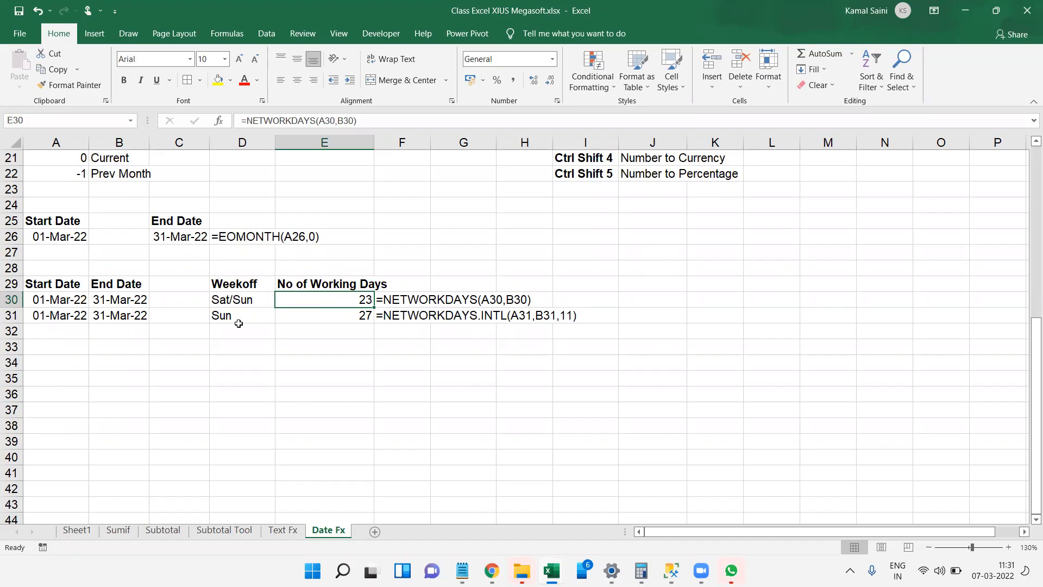
{"action": "left_click", "coordinate": [65, 302]}
{"action": "left_click", "coordinate": [142, 297]}
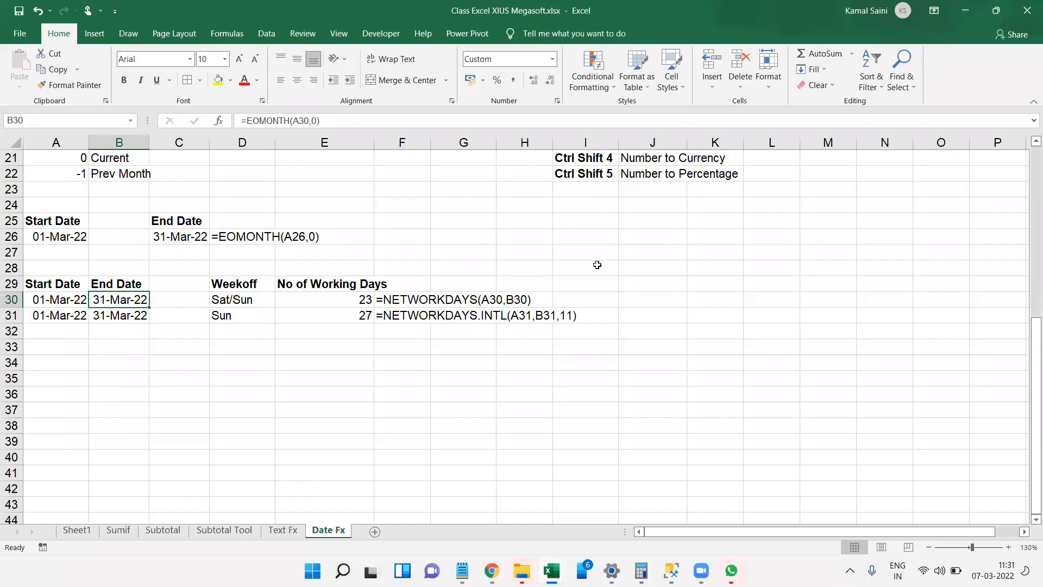
Step: Enter the heading Public Holiday in J26 and the first holiday date, 1 Mar, in J27
{"action": "left_click", "coordinate": [677, 232]}
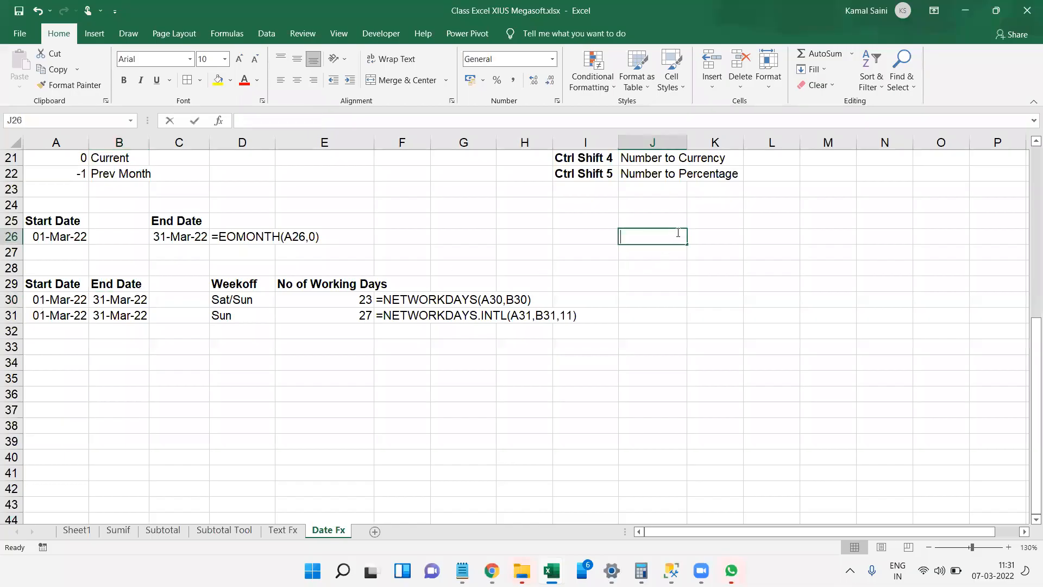
{"action": "type", "text": "Public Holiday"}
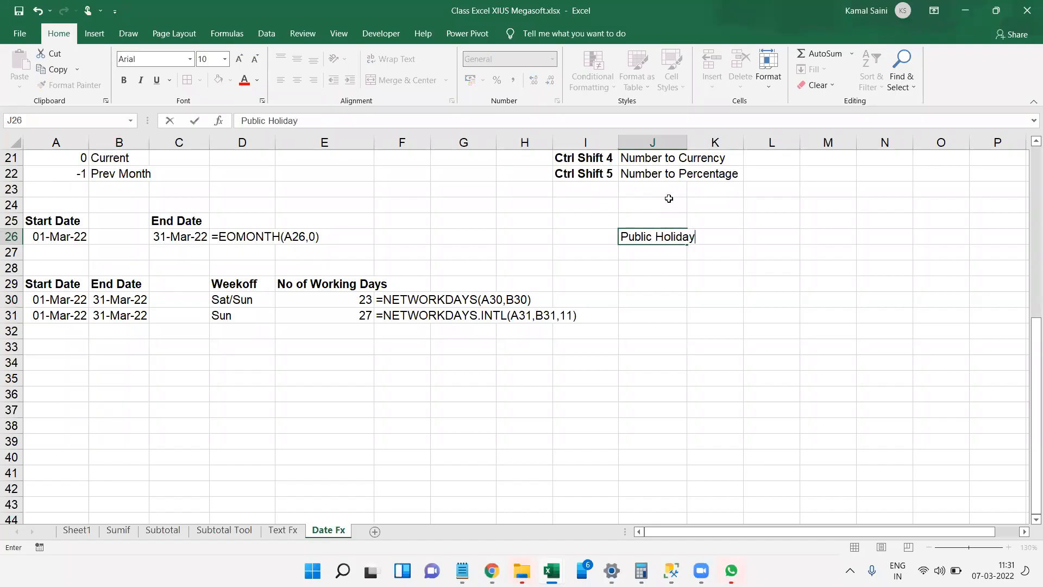
{"action": "key", "text": "Return"}
{"action": "type", "text": "1 Mar"}
{"action": "key", "text": "Return"}
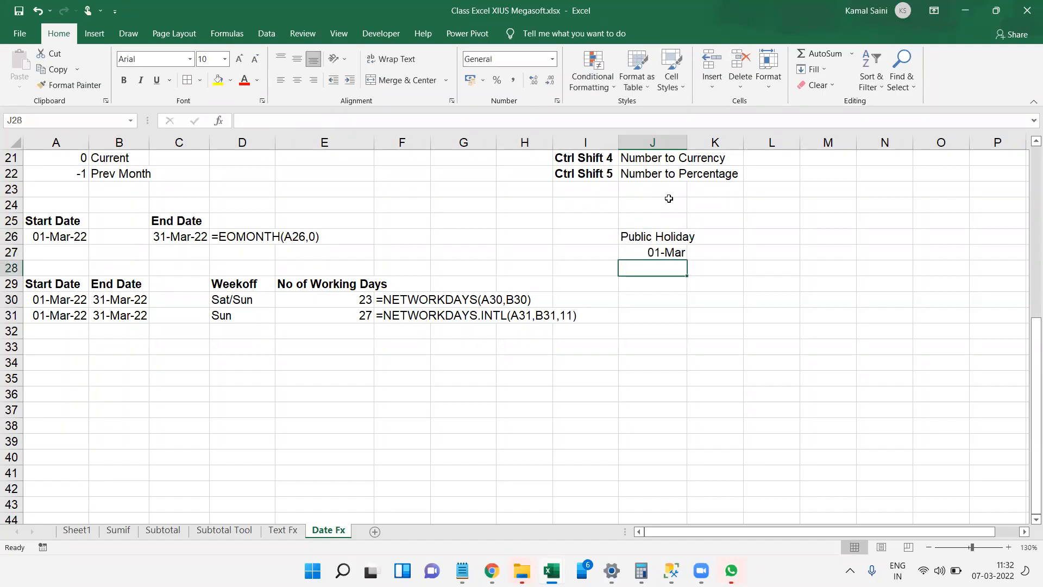
Step: Add the holiday dates 18 Mar in J28 and 31 Mar in J29
{"action": "type", "text": "18 ma"}
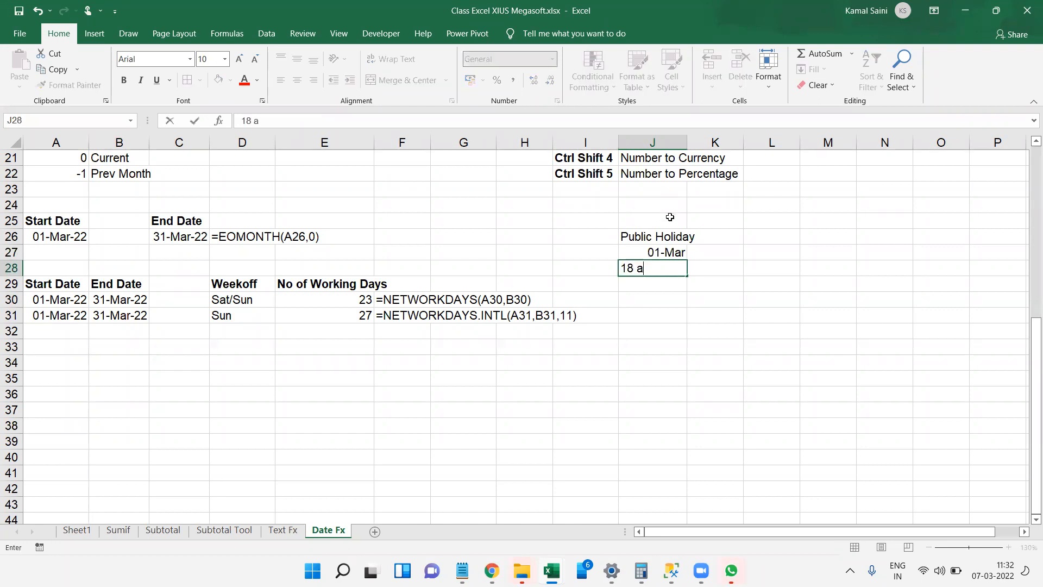
{"action": "key", "text": "BackSpace"}
{"action": "key", "text": "BackSpace"}
{"action": "type", "text": "MQar"}
{"action": "key", "text": "F2"}
{"action": "key", "text": "Left"}
{"action": "key", "text": "Left"}
{"action": "key", "text": "BackSpace"}
{"action": "key", "text": "Return"}
{"action": "type", "text": "31 Mar"}
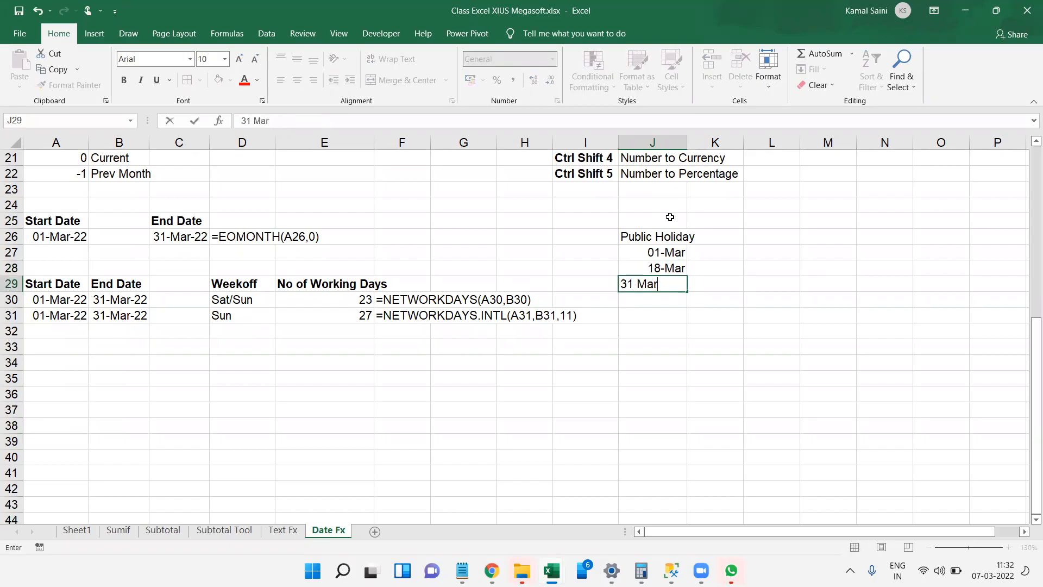
{"action": "key", "text": "Return"}
{"action": "key", "text": "Up"}
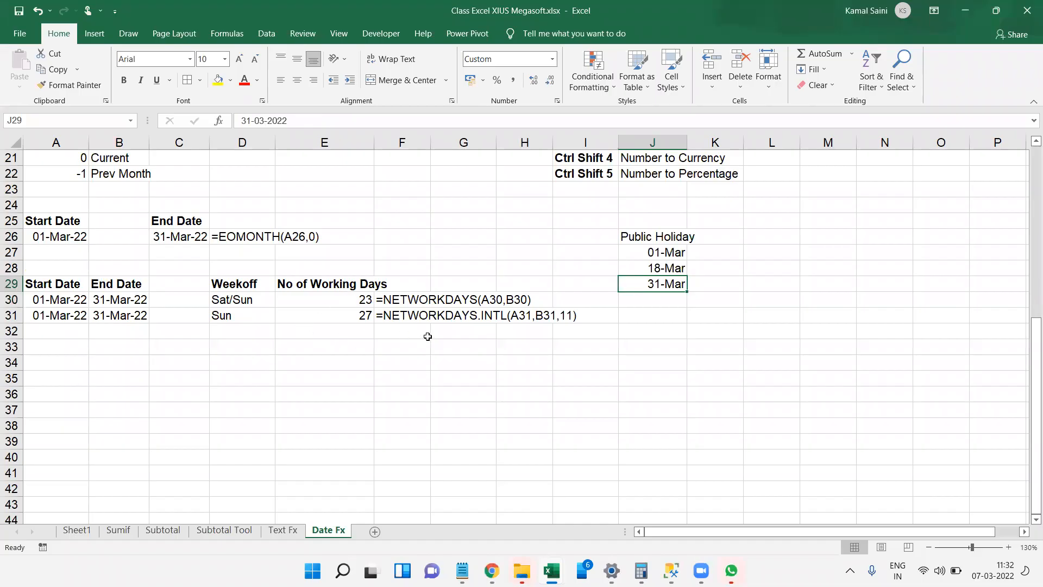
Step: Add J27:J29 as the holidays argument of the NETWORKDAYS formula in E30
{"action": "left_click", "coordinate": [367, 303]}
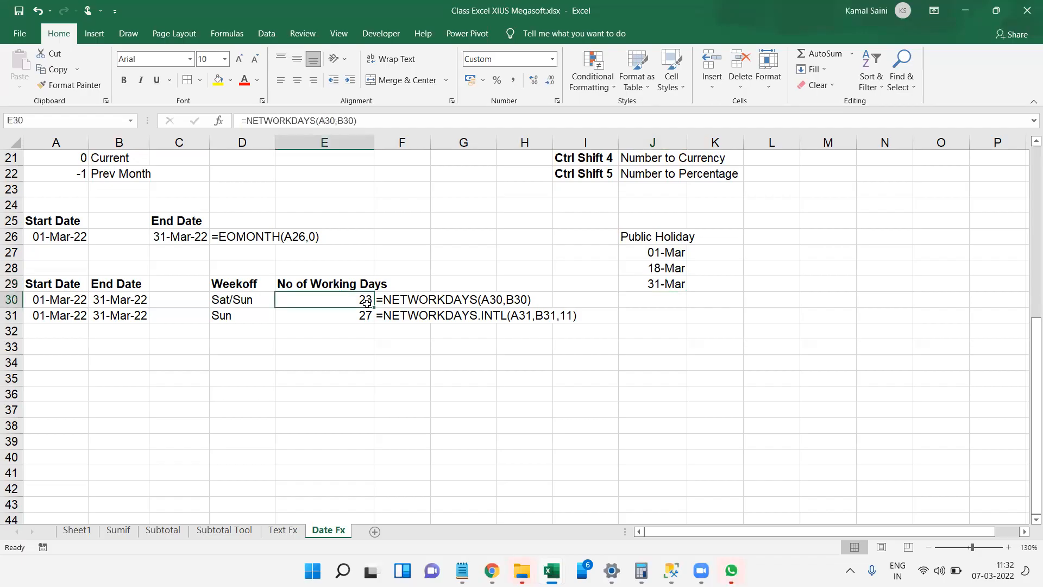
{"action": "key", "text": "F2"}
{"action": "key", "text": "Left"}
{"action": "type", "text": ","}
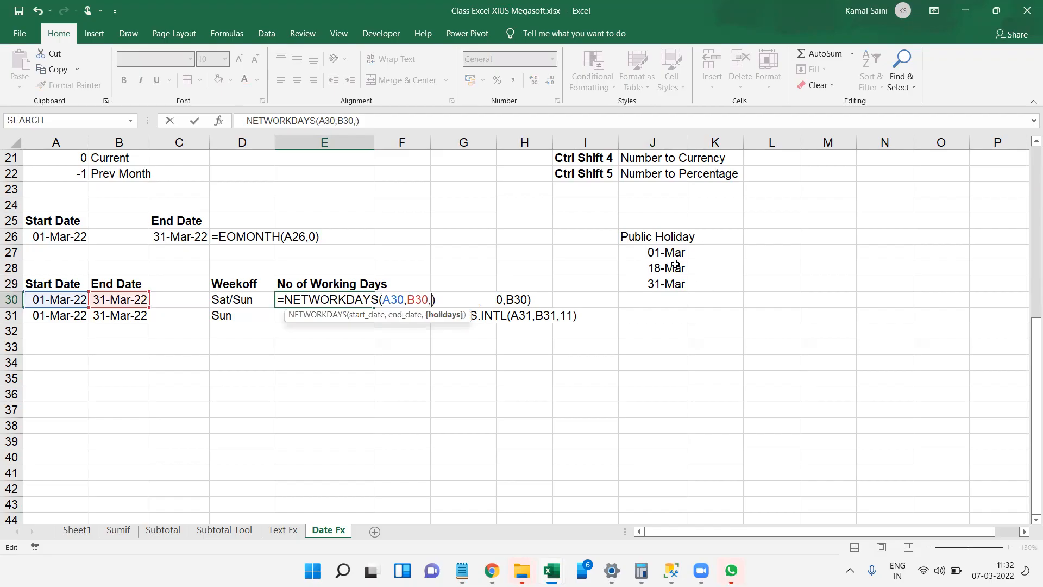
{"action": "left_click_drag", "start_coordinate": [662, 253], "coordinate": [666, 285]}
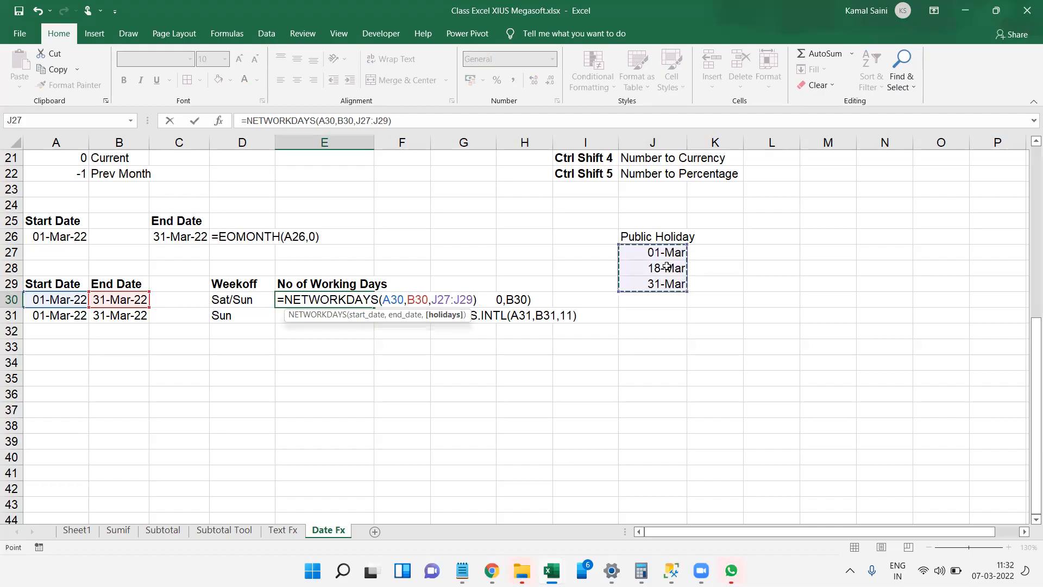
{"action": "key", "text": "Return"}
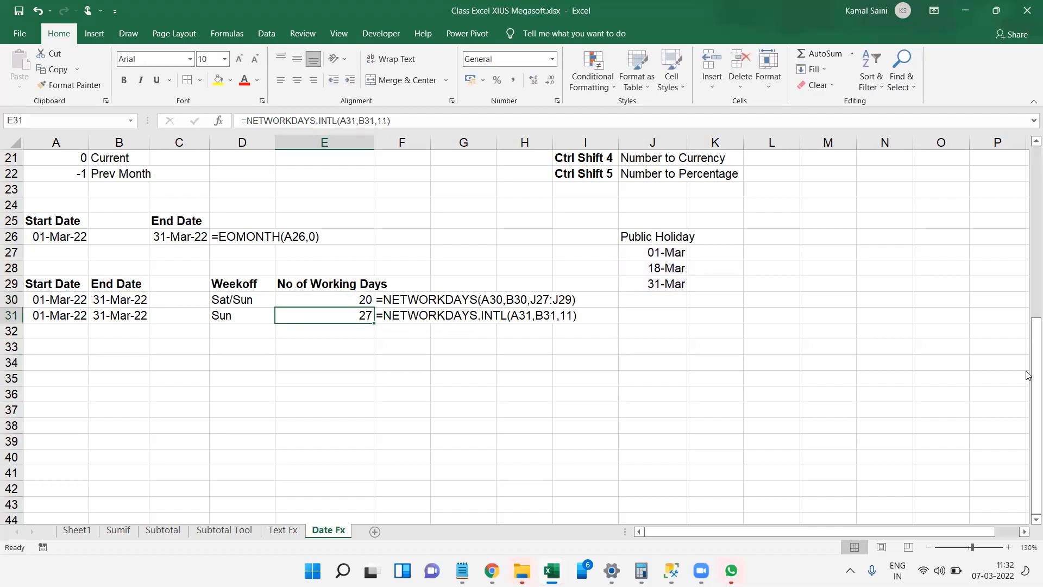
Step: Check the weekdays of the holiday dates in the system calendar for March 2022, and close it
{"action": "key", "text": "ctrl+n"}
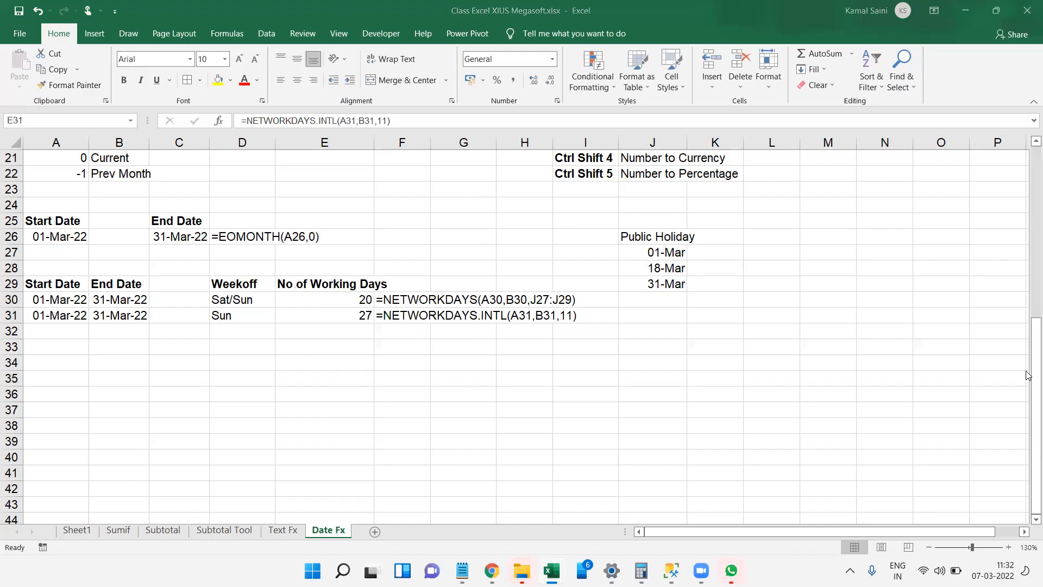
{"action": "key", "text": "super+n"}
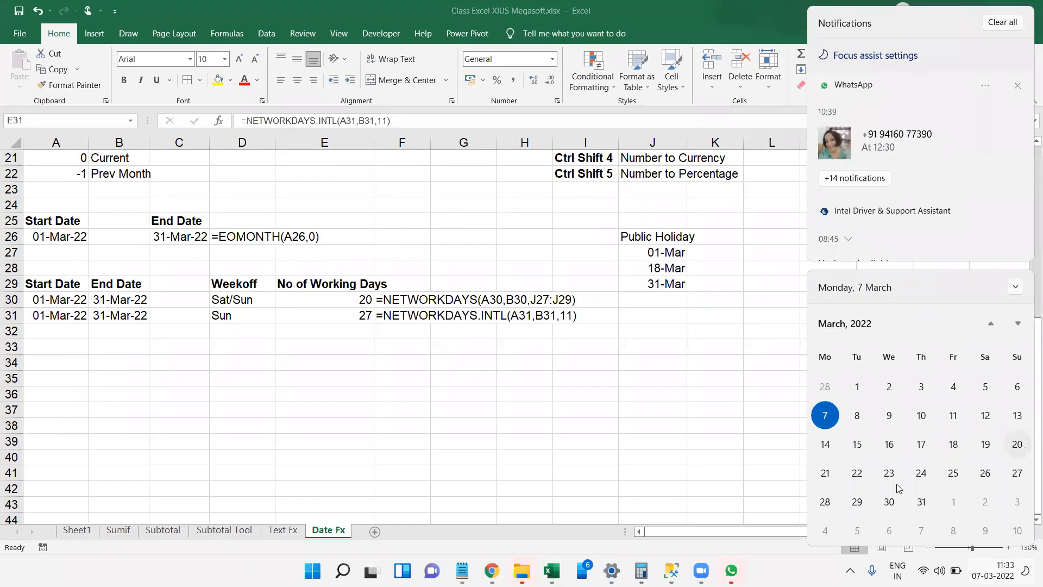
{"action": "left_click", "coordinate": [492, 445]}
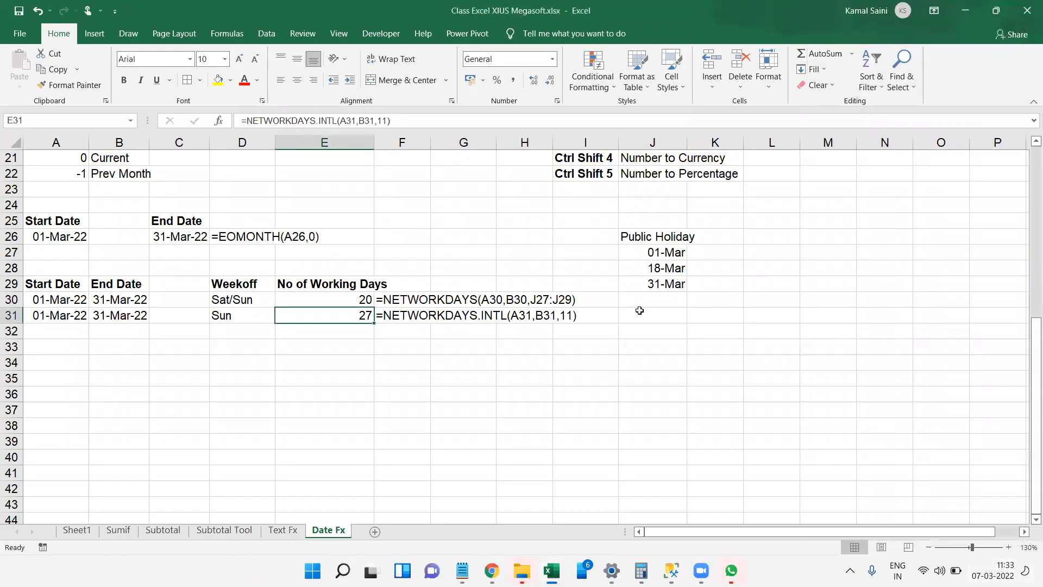
Step: Make the Public Holiday heading in J26 bold
{"action": "left_click", "coordinate": [653, 235]}
{"action": "key", "text": "ctrl+b"}
Step: In E31's NETWORKDAYS.INTL formula, reselect 11 - Sunday only as the weekend and add J27:J29 as the holidays
{"action": "key", "text": "Left"}
{"action": "key", "text": "Left"}
{"action": "key", "text": "Left"}
{"action": "key", "text": "Left"}
{"action": "key", "text": "Left"}
{"action": "key", "text": "Down"}
{"action": "key", "text": "Down"}
{"action": "key", "text": "Down"}
{"action": "key", "text": "Down"}
{"action": "key", "text": "Down"}
{"action": "key", "text": "F2"}
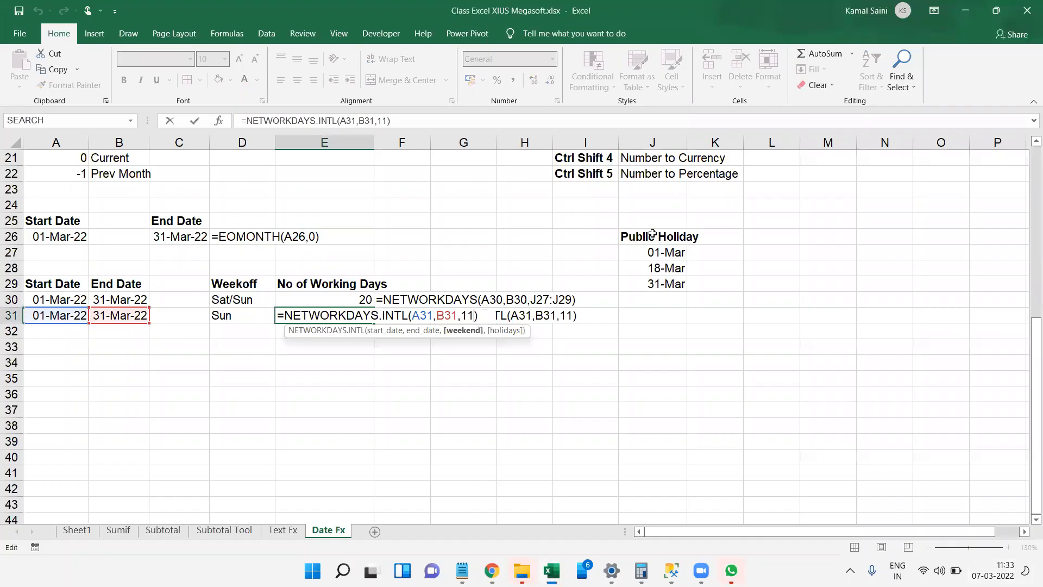
{"action": "type", "text": ","}
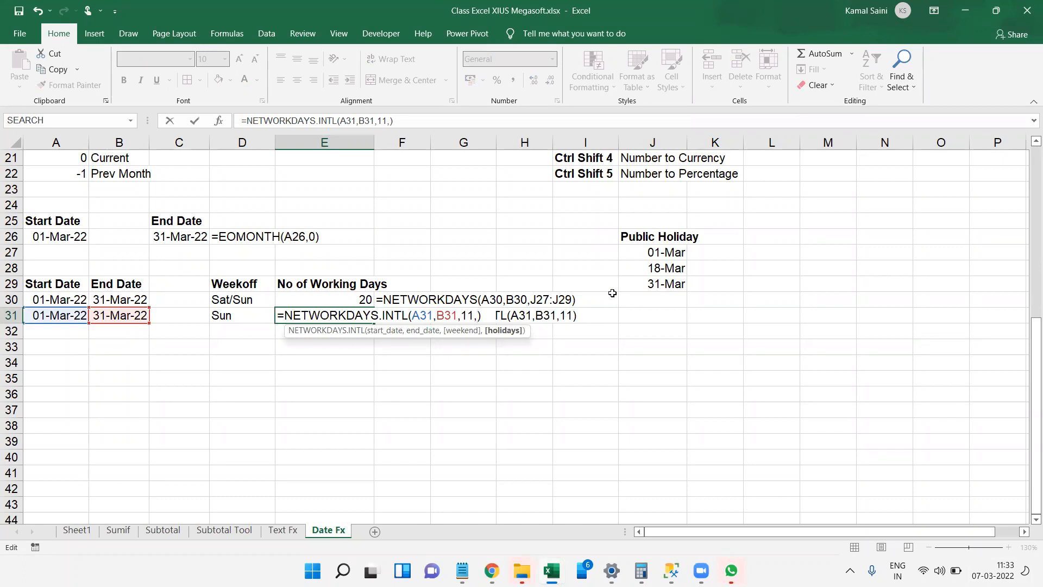
{"action": "key", "text": "BackSpace"}
{"action": "key", "text": "BackSpace"}
{"action": "key", "text": "BackSpace"}
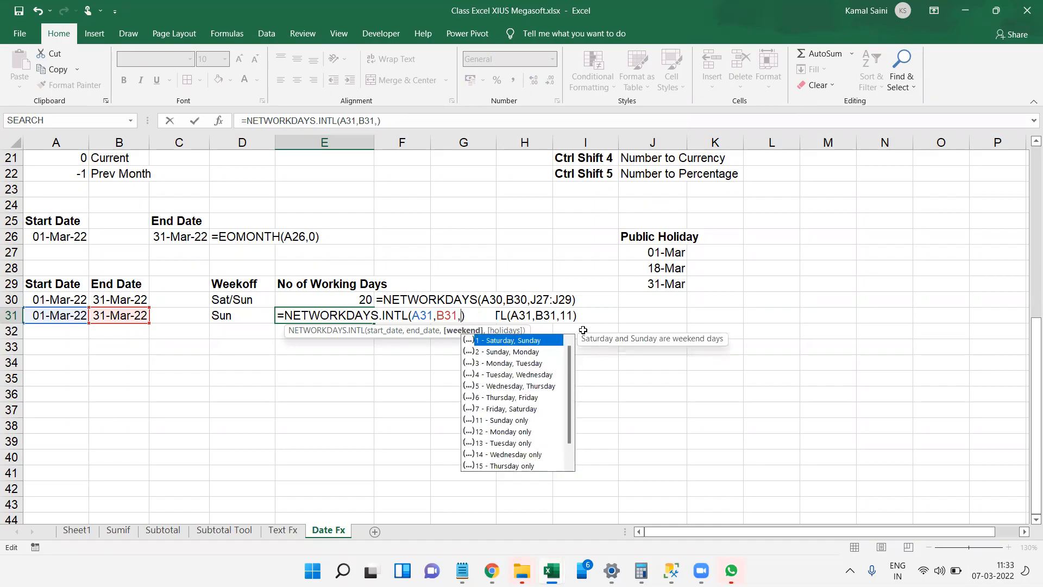
{"action": "double_click", "coordinate": [501, 420]}
{"action": "type", "text": ","}
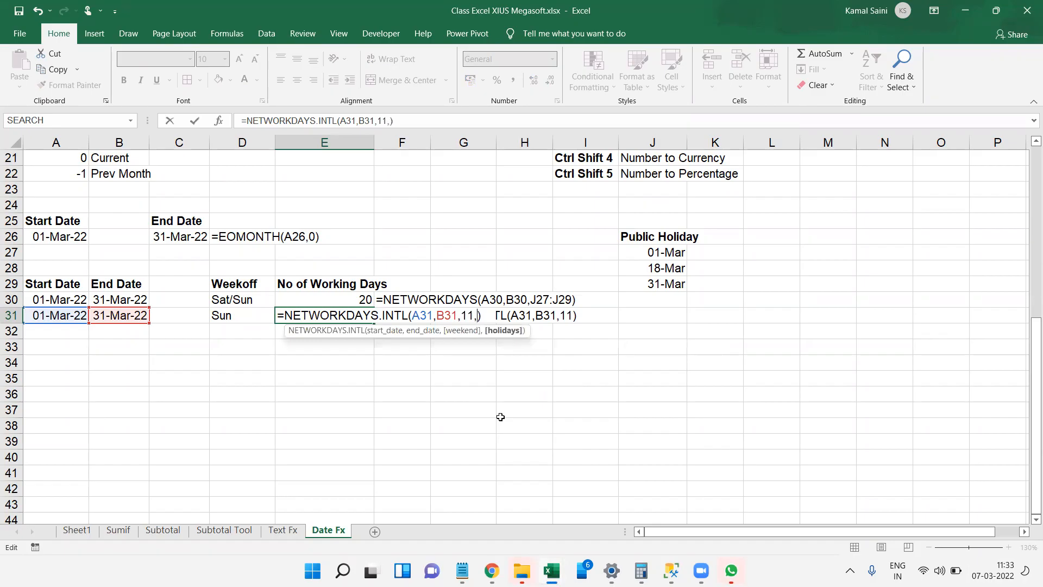
{"action": "left_click_drag", "start_coordinate": [648, 253], "coordinate": [653, 283]}
{"action": "key", "text": "Return"}
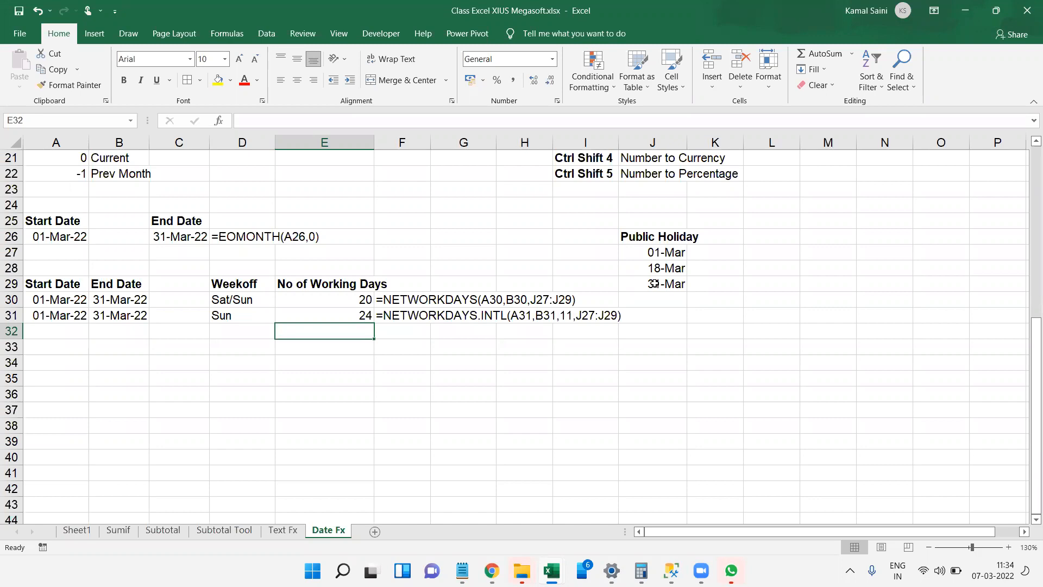
Step: Enter the heading Start Date in A34 and today's date, 07-03-2022, in A35
{"action": "left_click", "coordinate": [70, 361]}
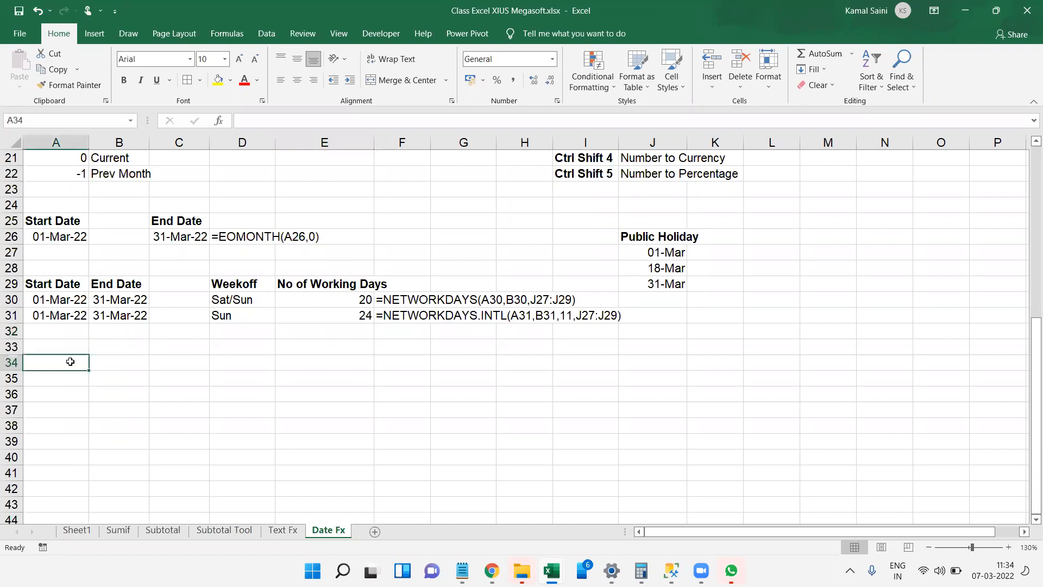
{"action": "type", "text": "Start"}
{"action": "key", "text": "BackSpace"}
{"action": "key", "text": "BackSpace"}
{"action": "key", "text": "BackSpace"}
{"action": "type", "text": "art Date"}
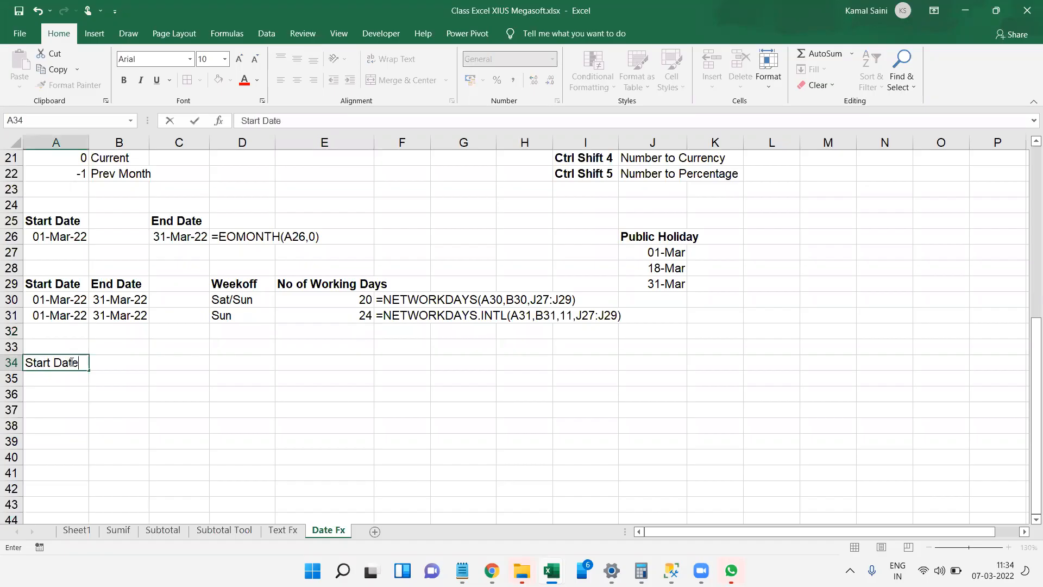
{"action": "key", "text": "Return"}
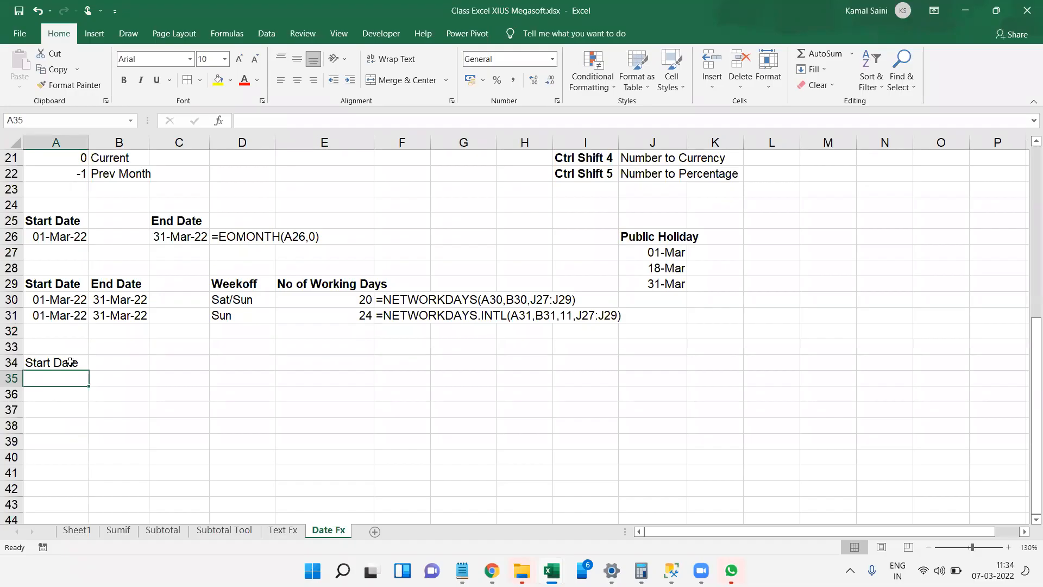
{"action": "key", "text": "ctrl+semicolon"}
{"action": "key", "text": "Return"}
Step: Make the Start Date heading in A34 bold and select C34
{"action": "left_click", "coordinate": [70, 362]}
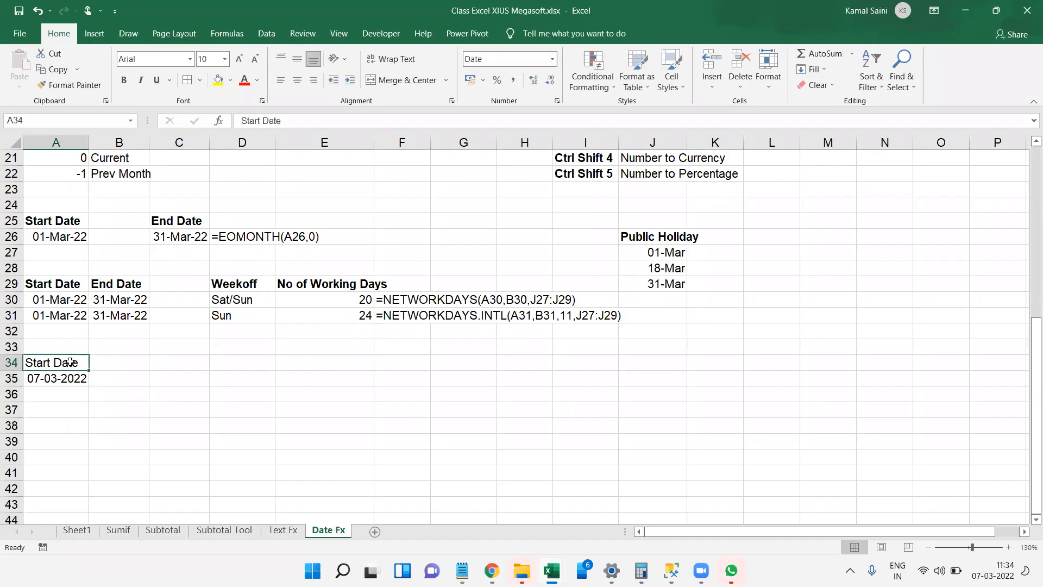
{"action": "key", "text": "ctrl+b"}
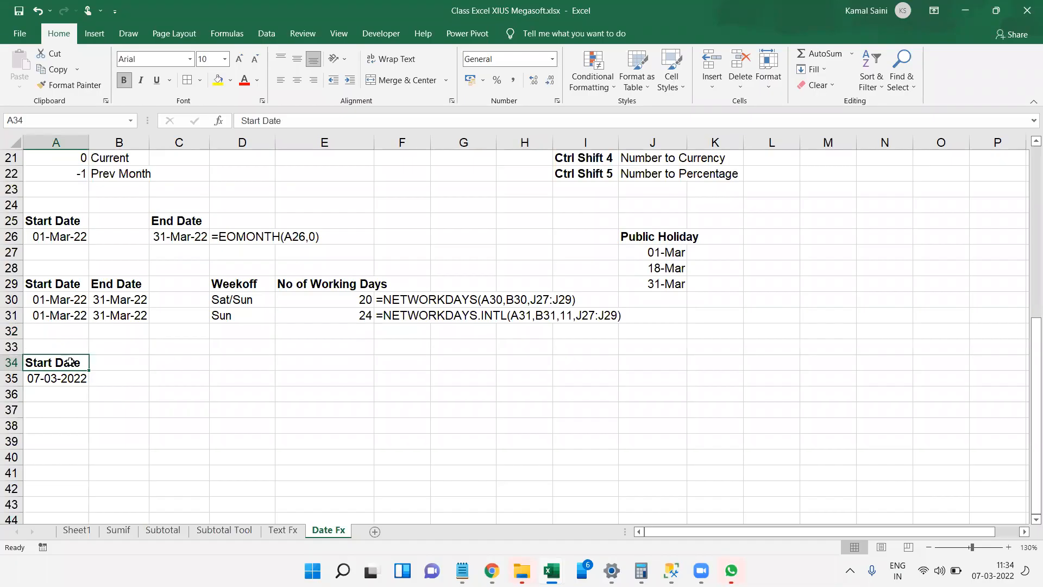
{"action": "key", "text": "Right"}
{"action": "key", "text": "Right"}
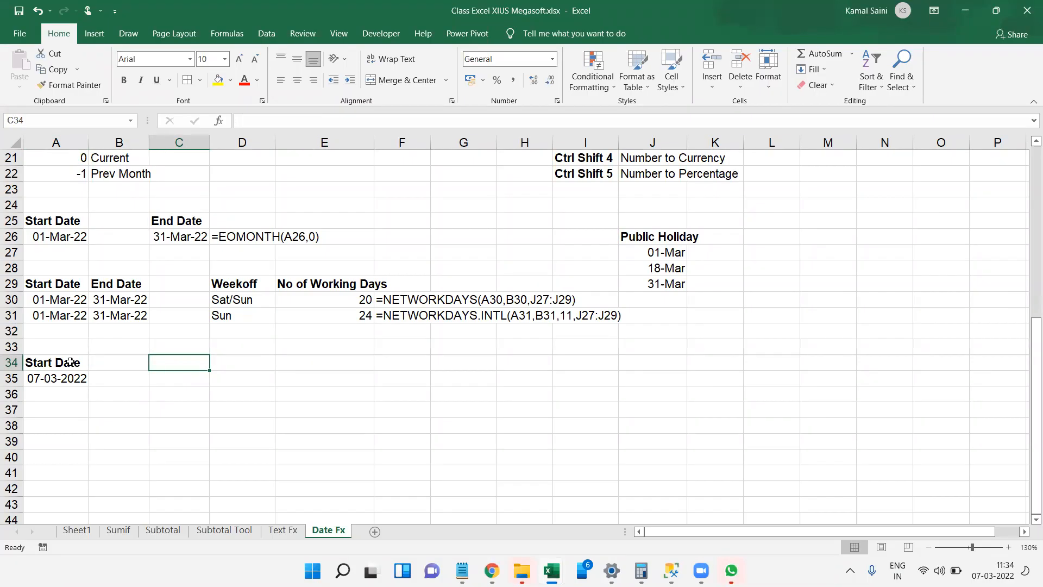
Step: Enter the heading Working Day in C34 and the value 6 in C35
{"action": "type", "text": "Workin"}
{"action": "key", "text": "BackSpace"}
{"action": "key", "text": "BackSpace"}
{"action": "type", "text": "ing Day"}
{"action": "key", "text": "Return"}
{"action": "type", "text": "6"}
{"action": "key", "text": "ctrl+Return"}
{"action": "key", "text": "Up"}
{"action": "key", "text": "Right"}
{"action": "key", "text": "Left"}
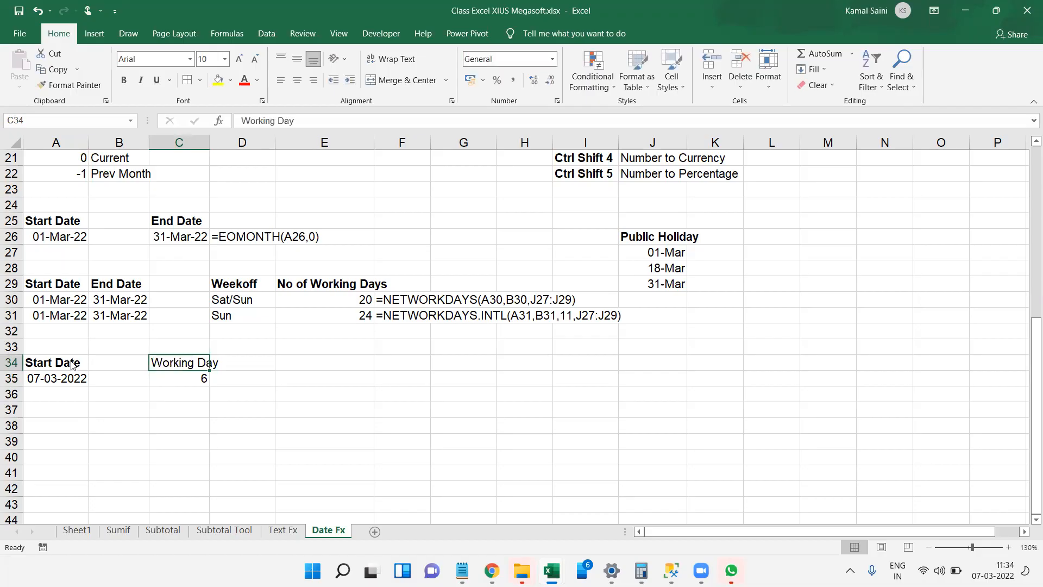
Step: AutoFit column C to the Working Day heading and make that heading bold
{"action": "key", "text": "alt+h"}
{"action": "key", "text": "o"}
{"action": "key", "text": "i"}
{"action": "key", "text": "Right"}
{"action": "key", "text": "Left"}
{"action": "key", "text": "ctrl+b"}
{"action": "key", "text": "Right"}
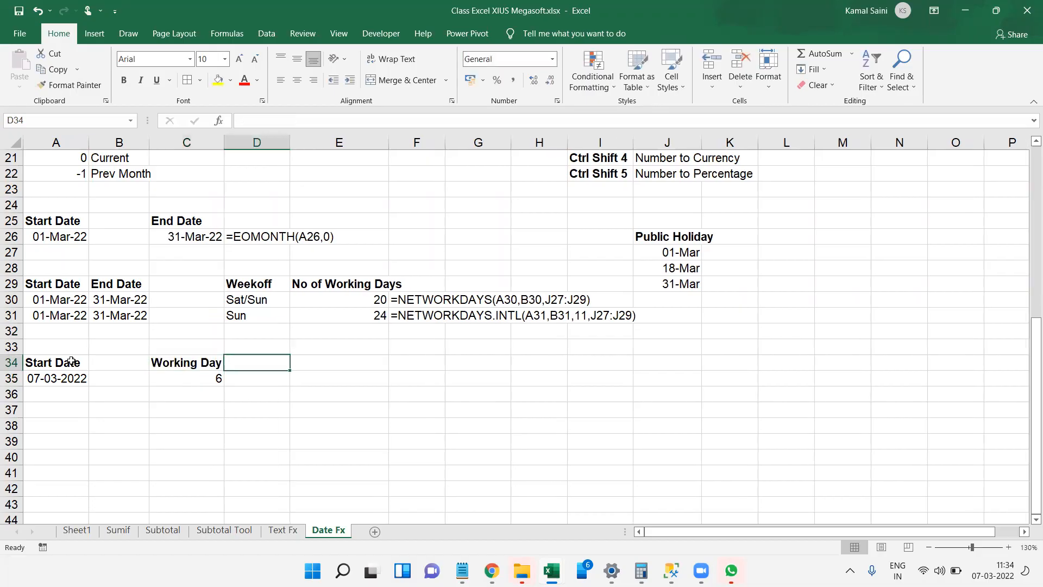
Step: Enter a bold Weekoff heading in D34 with Sat/Sun below it in D35
{"action": "type", "text": "Weekoff"}
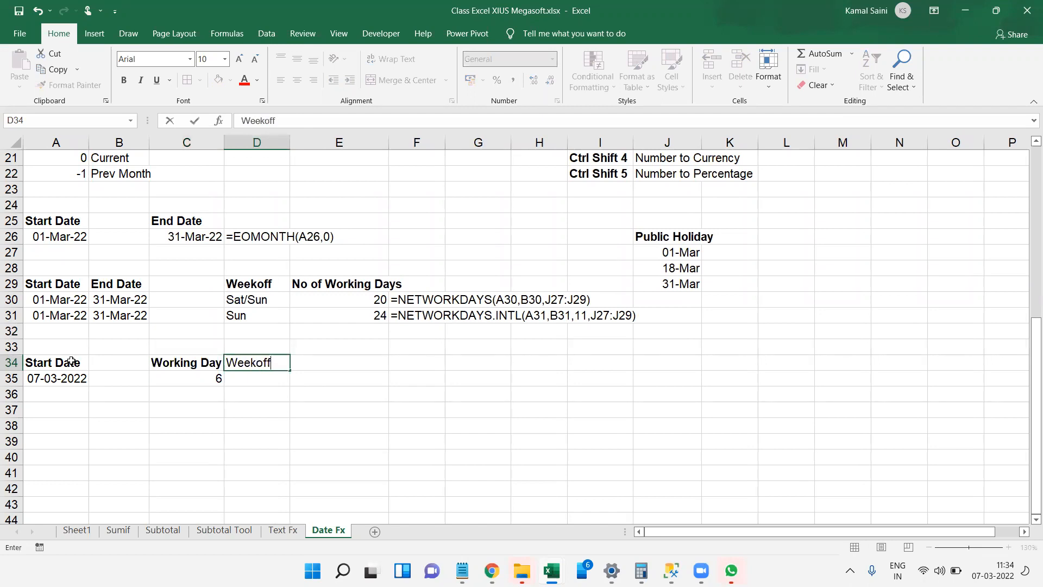
{"action": "key", "text": "Return"}
{"action": "type", "text": "S"}
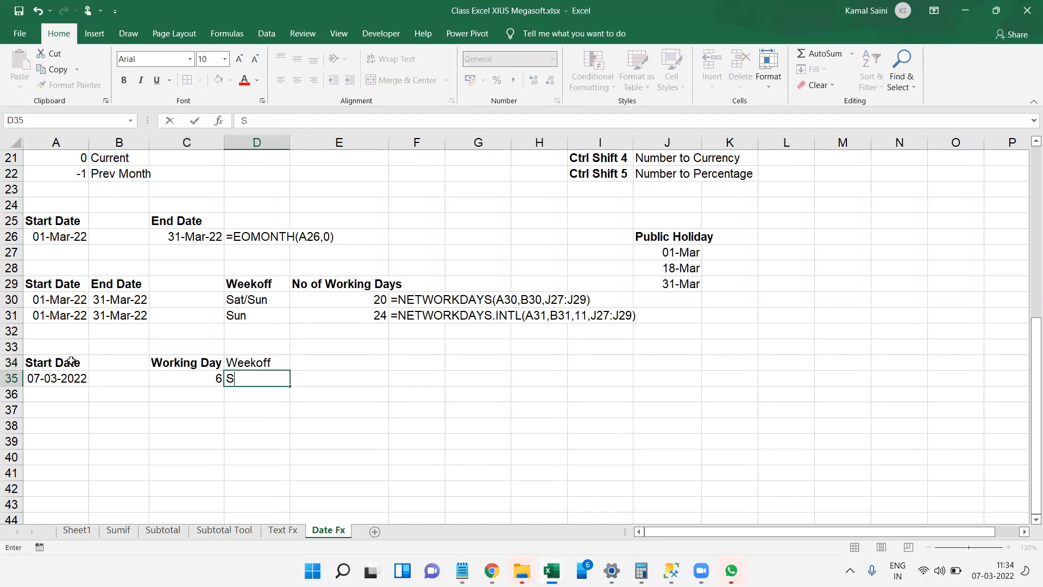
{"action": "key", "text": "BackSpace"}
{"action": "type", "text": "Sat/Sun"}
{"action": "key", "text": "Tab"}
{"action": "key", "text": "Up"}
{"action": "key", "text": "Left"}
{"action": "key", "text": "ctrl+b"}
{"action": "key", "text": "Right"}
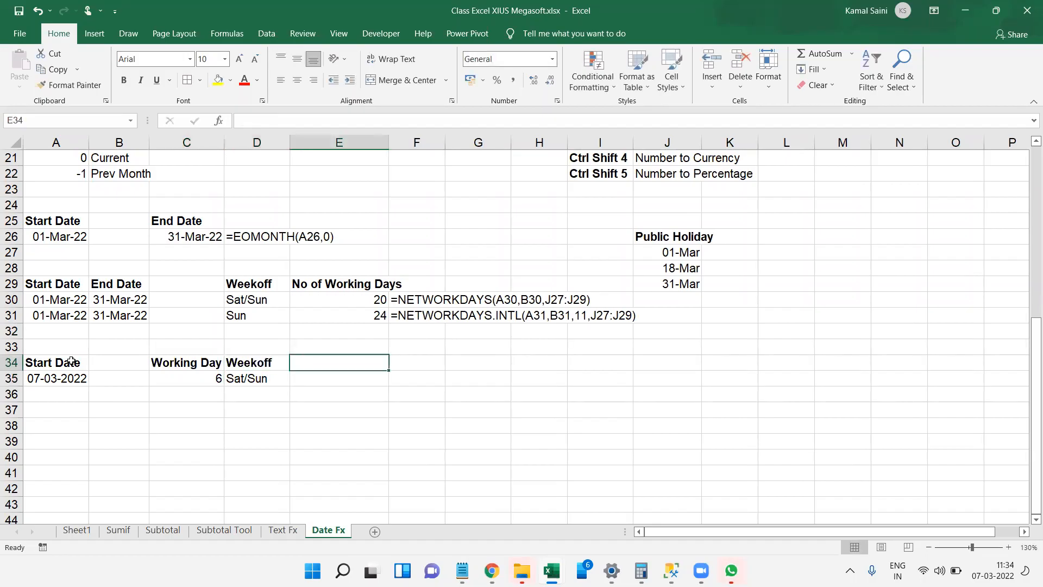
Step: Enter a bold Project End Date heading in E34 and check the March 2022 dates in the system calendar
{"action": "type", "text": "Project End Date"}
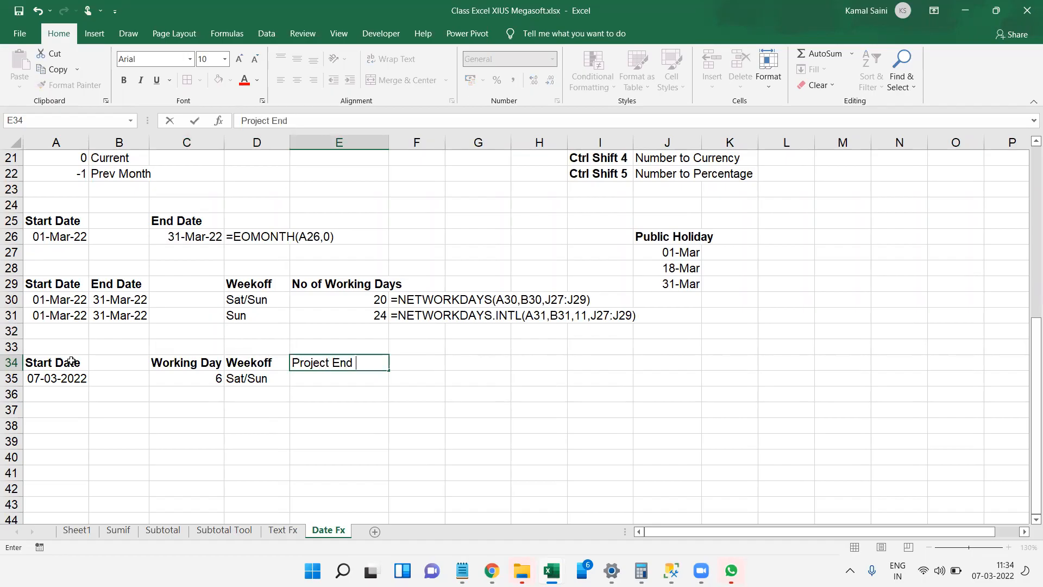
{"action": "key", "text": "Return"}
{"action": "key", "text": "Left"}
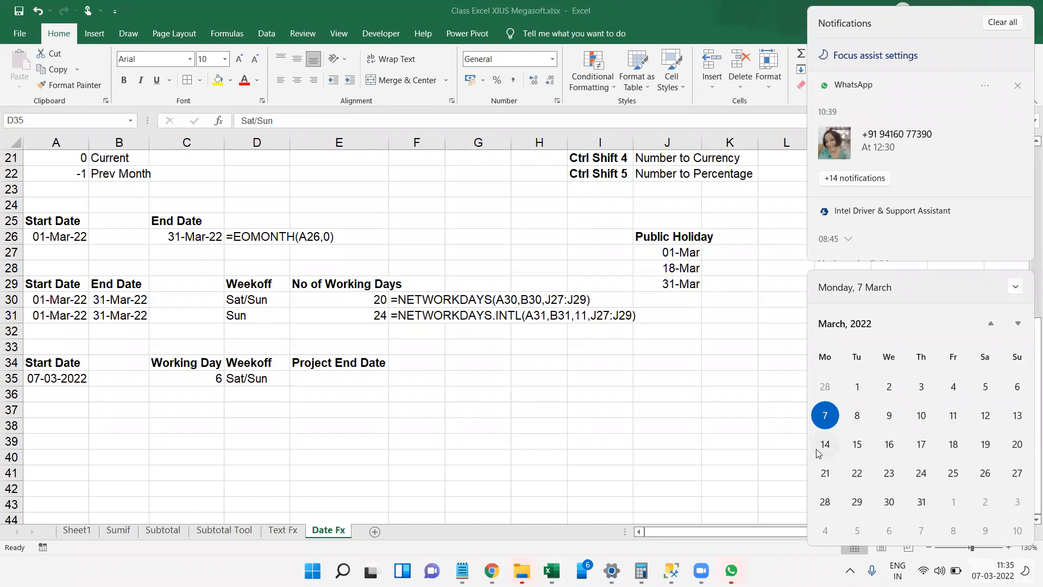
{"action": "left_click", "coordinate": [859, 448]}
{"action": "left_click", "coordinate": [344, 379]}
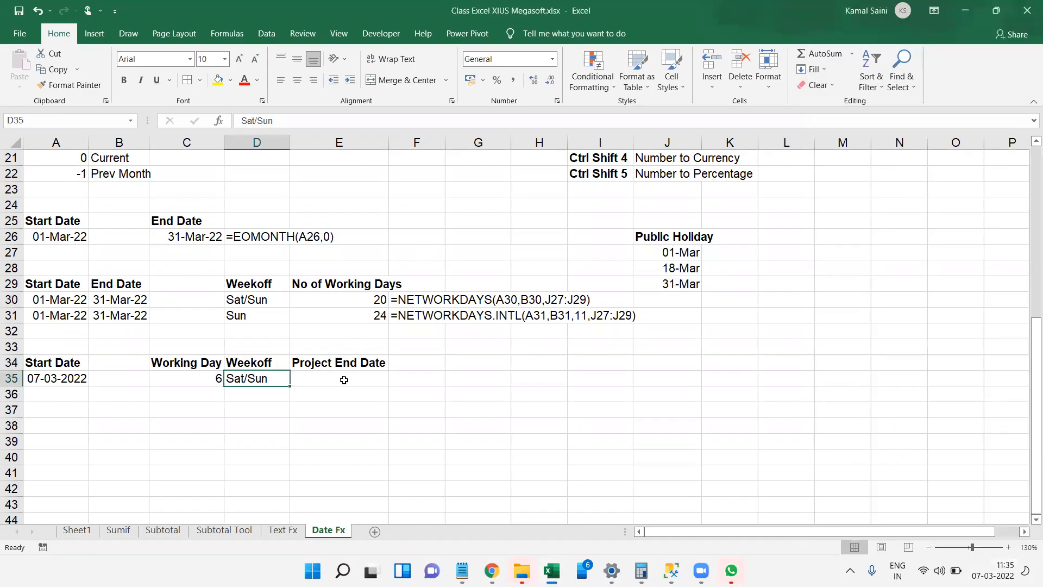
Step: Calculate the project end date in E35 with =WORKDAY(A35,C35)
{"action": "left_click", "coordinate": [344, 380]}
{"action": "type", "text": "=work"}
{"action": "key", "text": "Tab"}
{"action": "key", "text": "Left"}
{"action": "key", "text": "Left"}
{"action": "key", "text": "Left"}
{"action": "key", "text": "Left"}
{"action": "type", "text": ","}
{"action": "key", "text": "Left"}
{"action": "key", "text": "Left"}
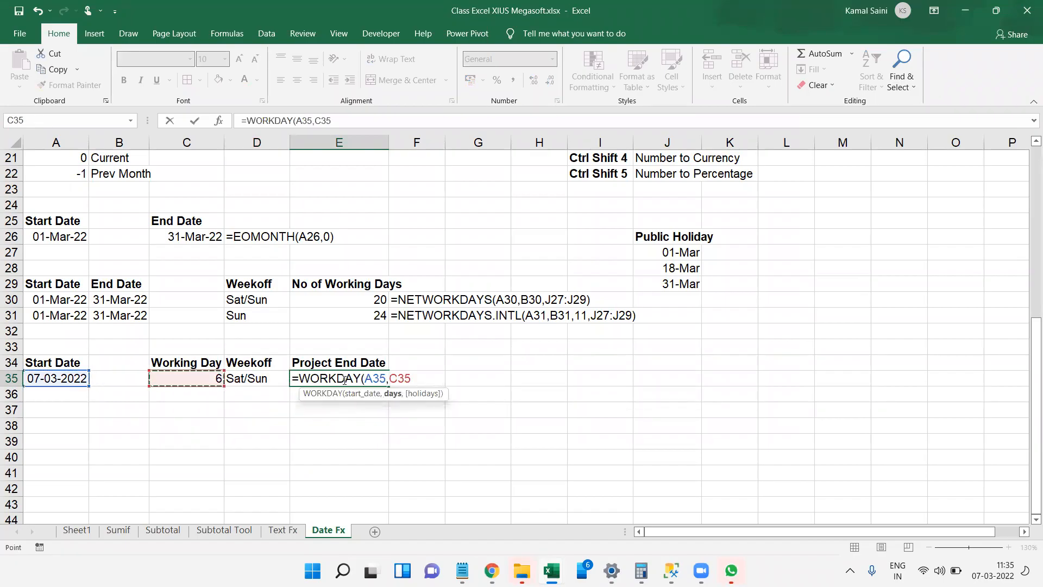
{"action": "type", "text": ")"}
{"action": "key", "text": "Tab"}
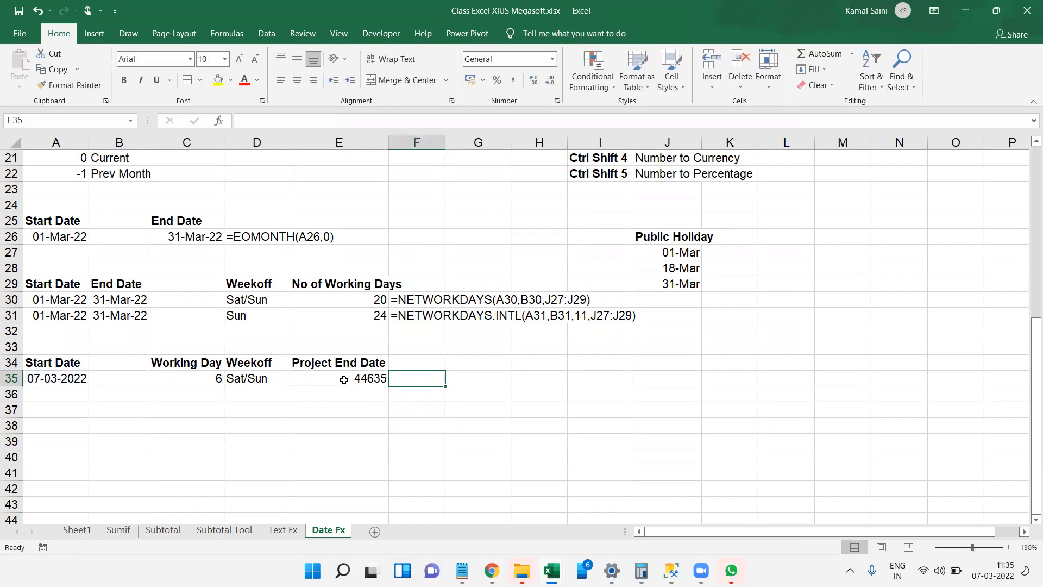
Step: Format E35 as a date and show its formula in F35 with FORMULATEXT
{"action": "left_click", "coordinate": [344, 380]}
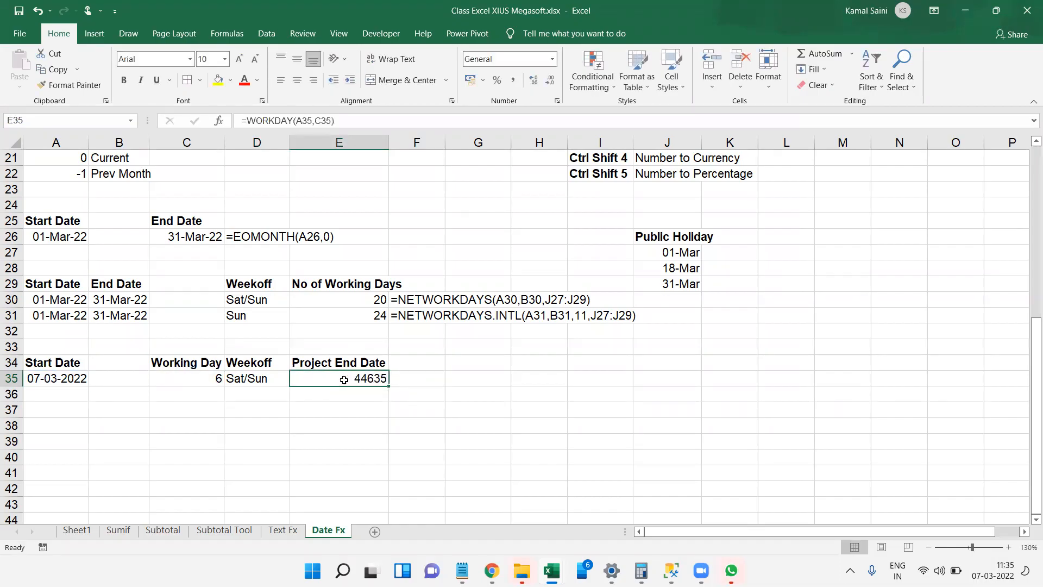
{"action": "key", "text": "ctrl+shift+3"}
{"action": "key", "text": "Tab"}
{"action": "type", "text": "=form"}
{"action": "key", "text": "Tab"}
{"action": "left_click", "coordinate": [344, 380]}
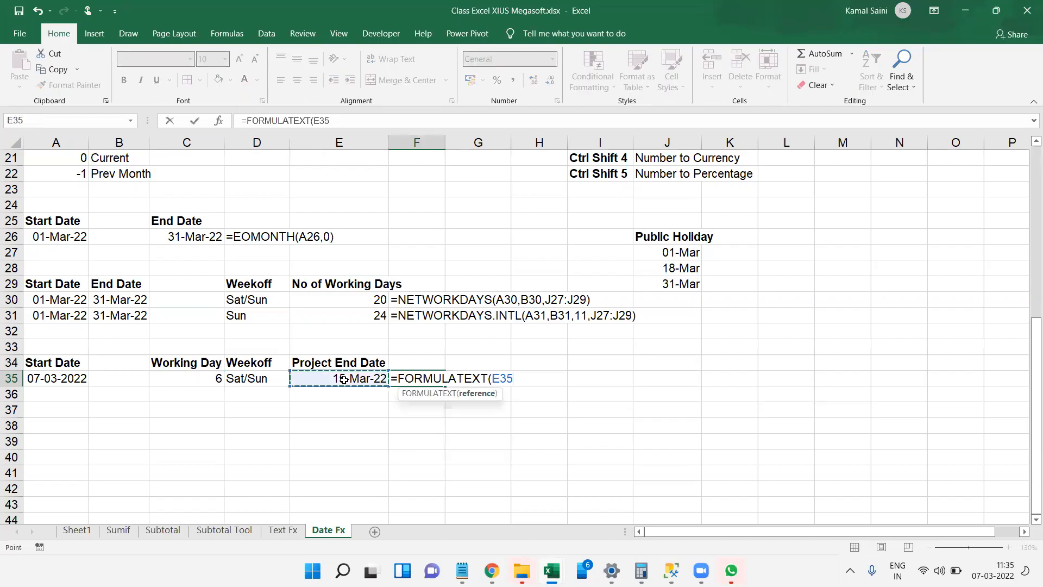
{"action": "key", "text": "Return"}
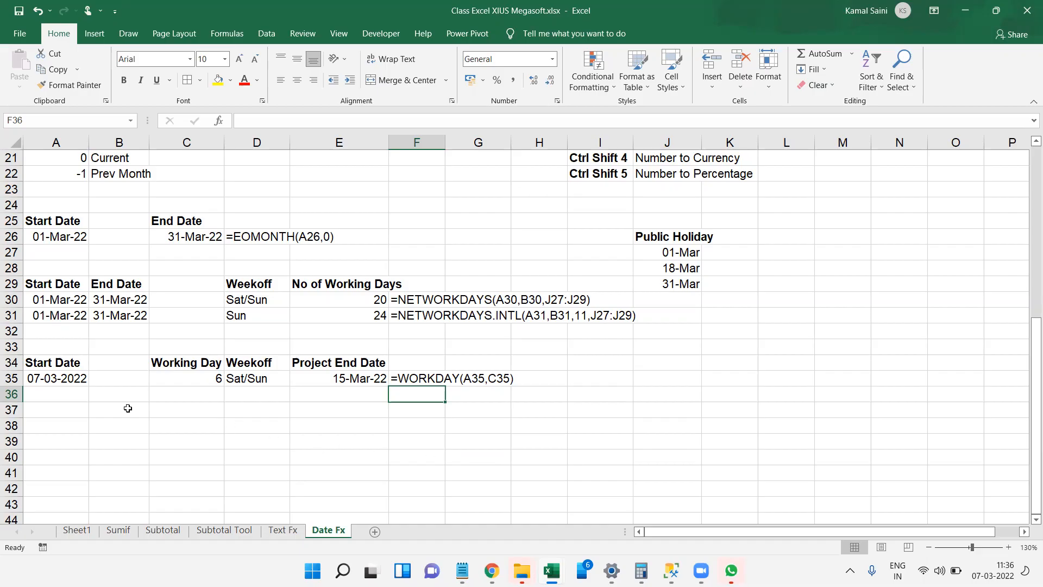
Step: Fill row 35 down into A36:E36 and change the week off in D36 to Sun
{"action": "left_click", "coordinate": [87, 392]}
{"action": "key", "text": "shift+Right"}
{"action": "key", "text": "shift+Right"}
{"action": "key", "text": "shift+Right"}
{"action": "key", "text": "shift+Right"}
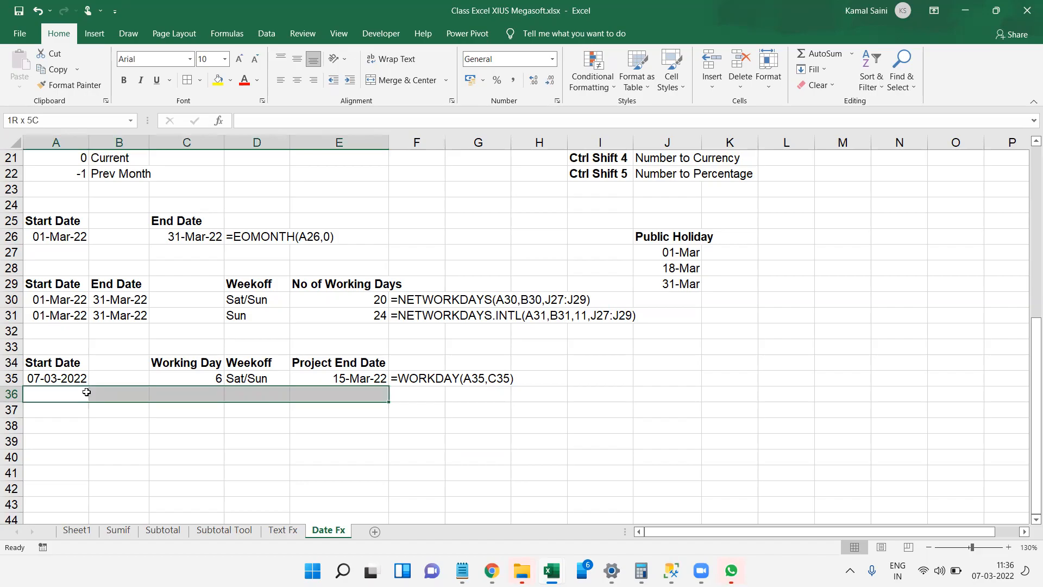
{"action": "key", "text": "ctrl+d"}
{"action": "key", "text": "Right"}
{"action": "key", "text": "Right"}
{"action": "key", "text": "Right"}
{"action": "type", "text": "Sun"}
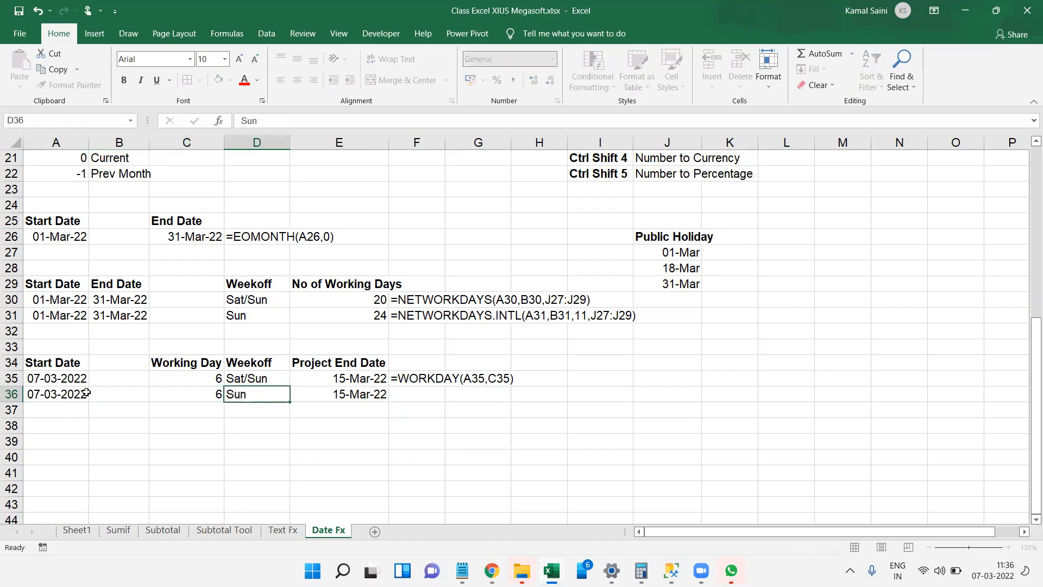
Step: Replace E36 with =WORKDAY.INTL(A36,C36,11), choosing 11 - Sunday only as the weekend
{"action": "key", "text": "Right"}
{"action": "type", "text": "=workday"}
{"action": "key", "text": "Down"}
{"action": "key", "text": "Tab"}
{"action": "key", "text": "Left"}
{"action": "key", "text": "Left"}
{"action": "left_click", "coordinate": [87, 394]}
{"action": "type", "text": ",C36,"}
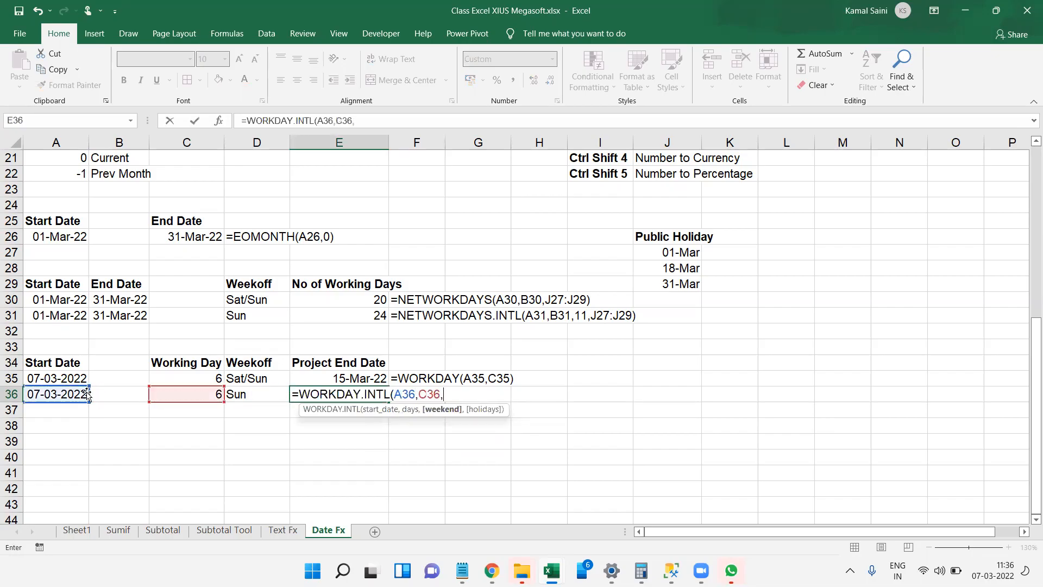
{"action": "key", "text": "Down"}
{"action": "key", "text": "Down"}
{"action": "key", "text": "Down"}
{"action": "key", "text": "Down"}
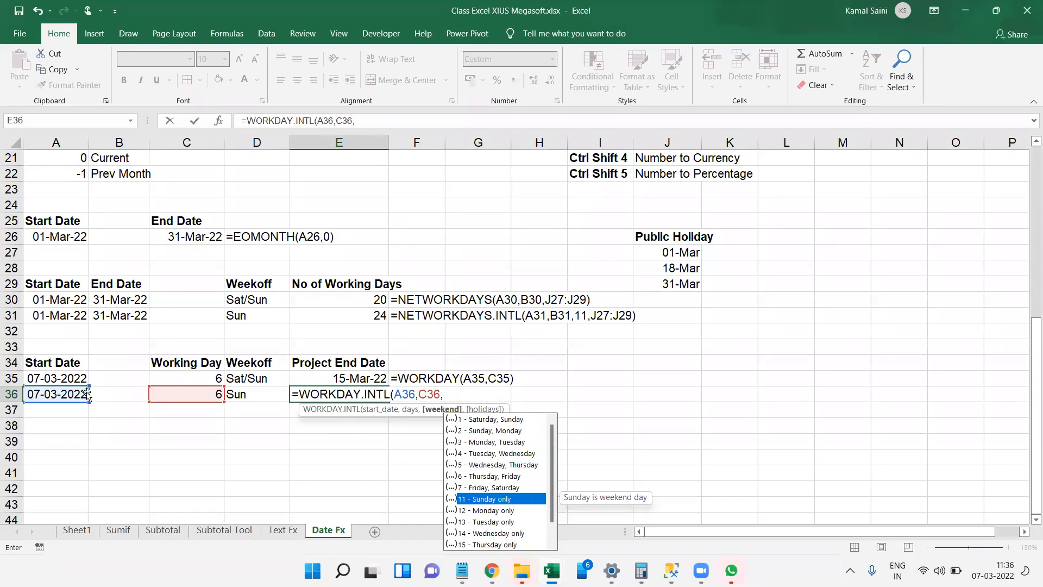
{"action": "key", "text": "Tab"}
{"action": "type", "text": ")"}
{"action": "key", "text": "Return"}
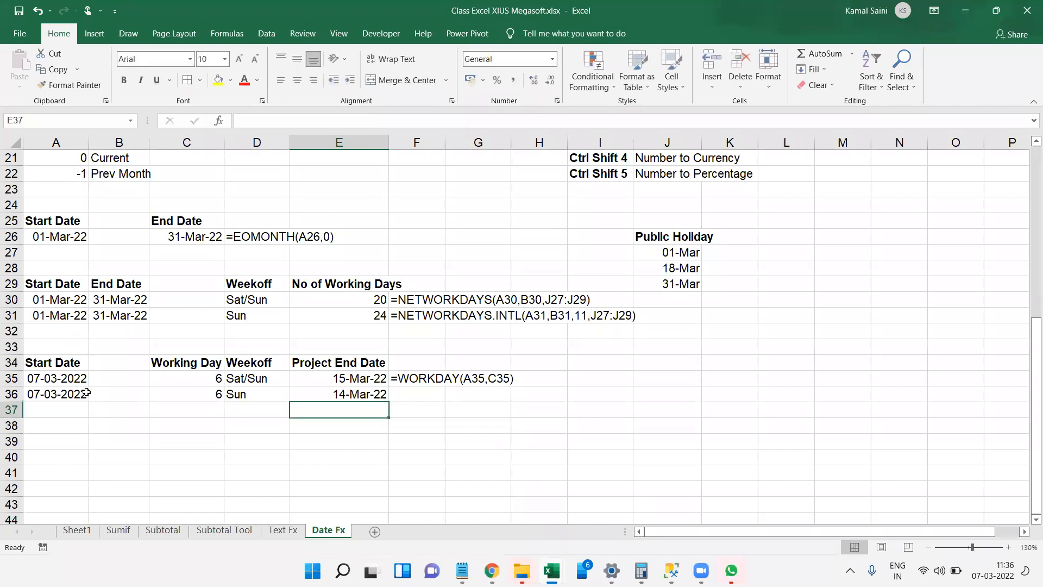
Step: Fill the FORMULATEXT formula from F35 down into F36
{"action": "key", "text": "Up"}
{"action": "key", "text": "Right"}
{"action": "key", "text": "ctrl+d"}
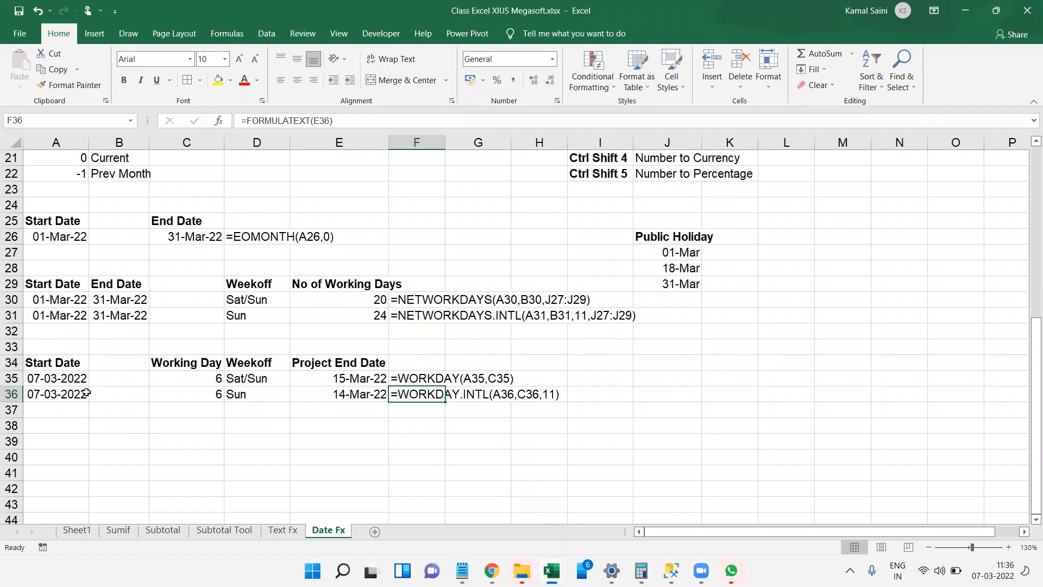
Step: Add the public holidays J27:J29 as the holidays argument of the WORKDAY formula in E35
{"action": "key", "text": "Up"}
{"action": "key", "text": "Up"}
{"action": "key", "text": "Left"}
{"action": "key", "text": "Down"}
{"action": "key", "text": "F2"}
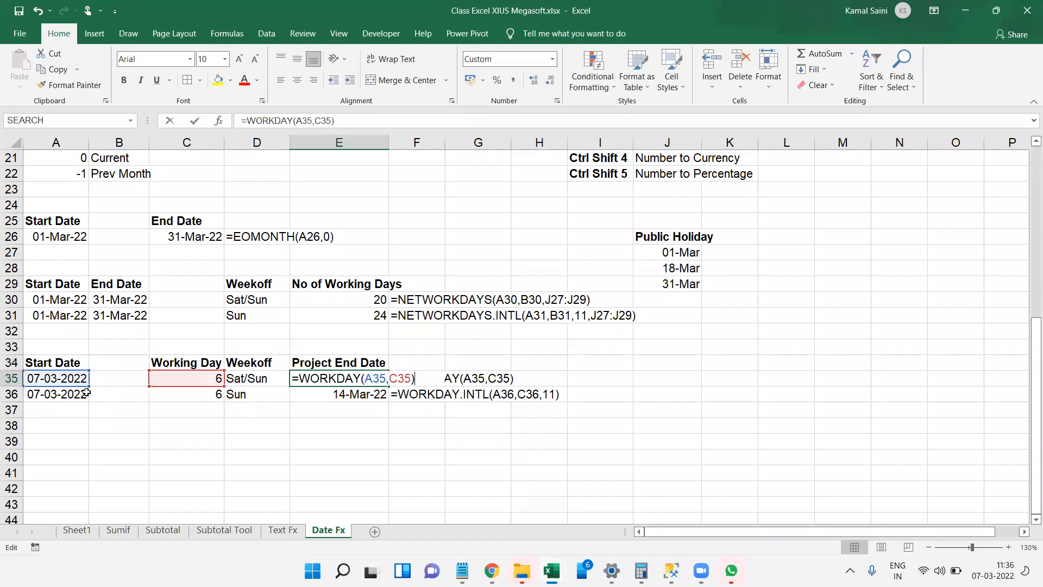
{"action": "key", "text": "Left"}
{"action": "type", "text": ","}
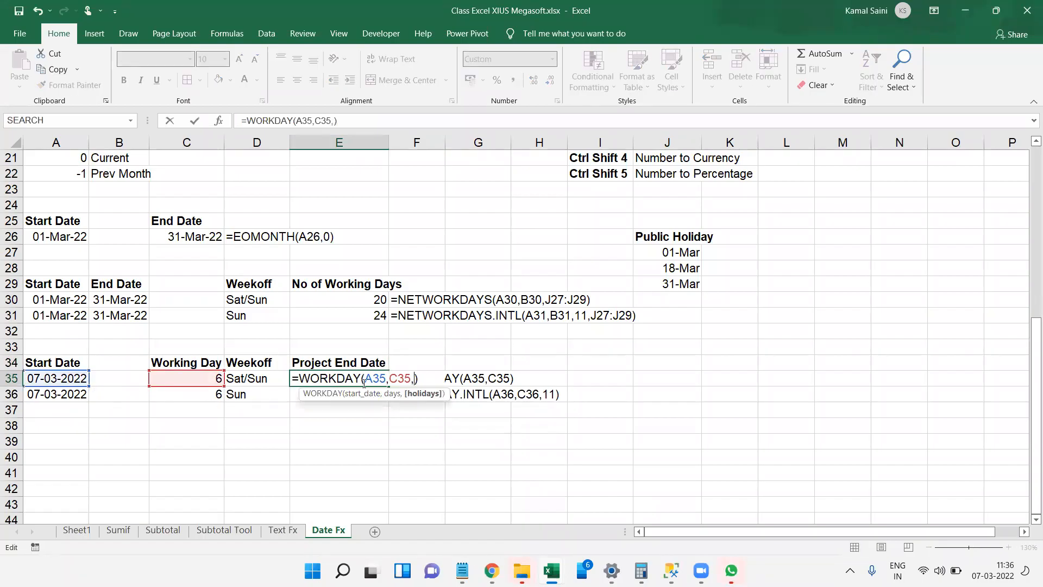
{"action": "left_click", "coordinate": [650, 255]}
{"action": "left_click_drag", "start_coordinate": [652, 270], "coordinate": [659, 299]}
{"action": "left_click_drag", "start_coordinate": [656, 281], "coordinate": [656, 279]}
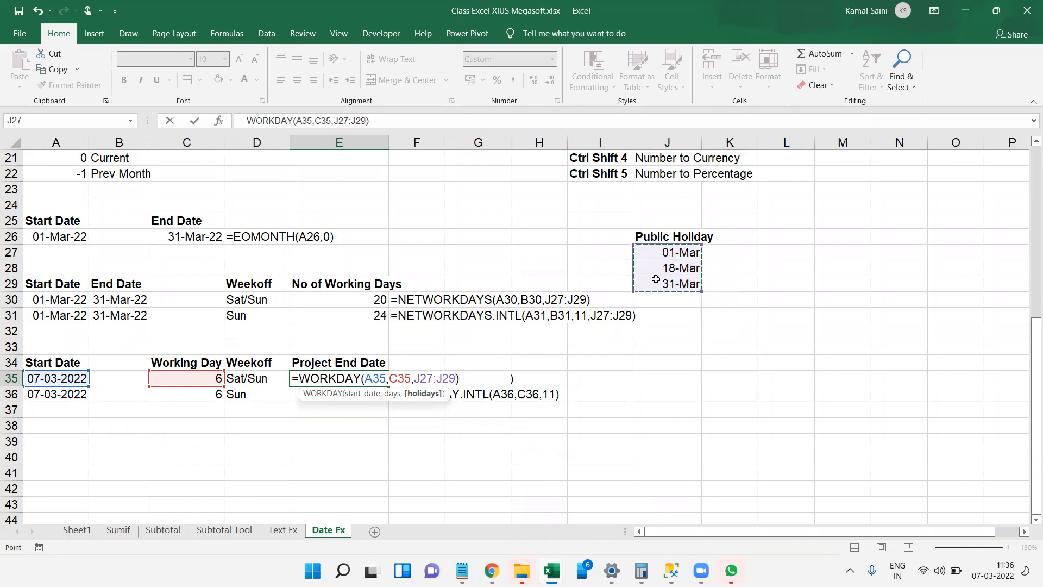
{"action": "key", "text": "Return"}
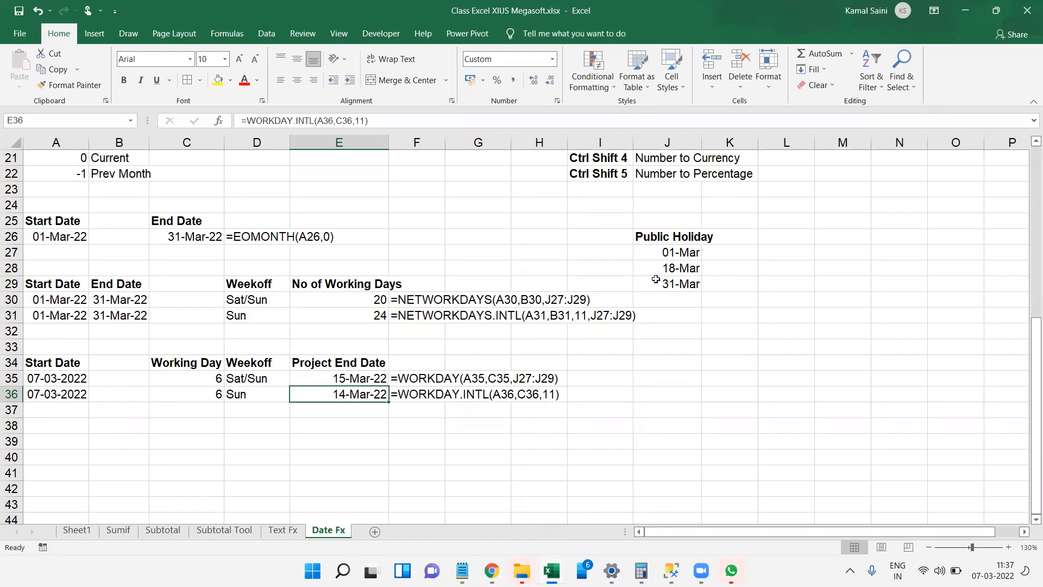
Step: Add J27:J29 as the holidays argument of the WORKDAY.INTL formula in E36
{"action": "key", "text": "F2"}
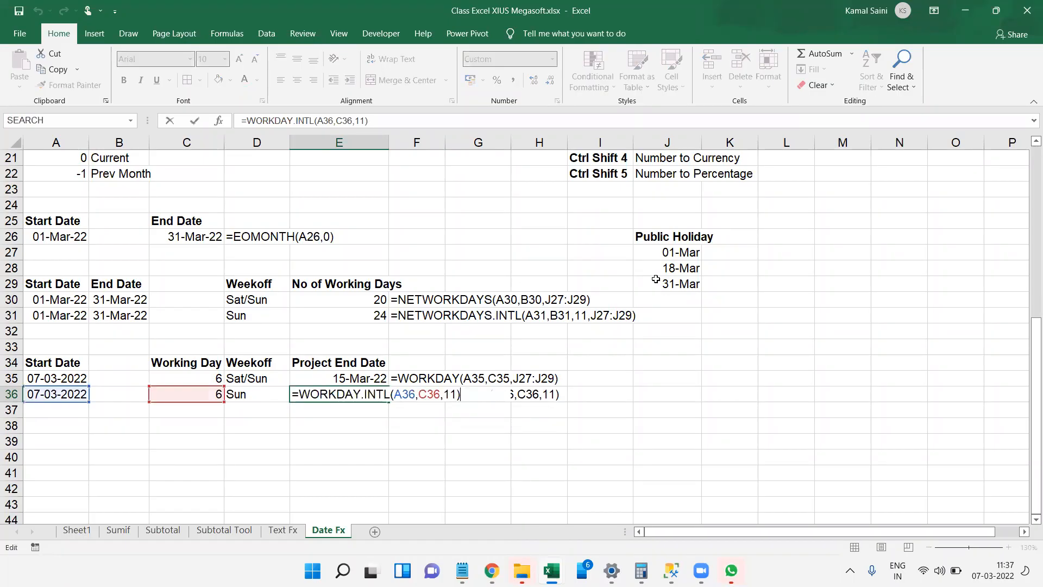
{"action": "type", "text": ","}
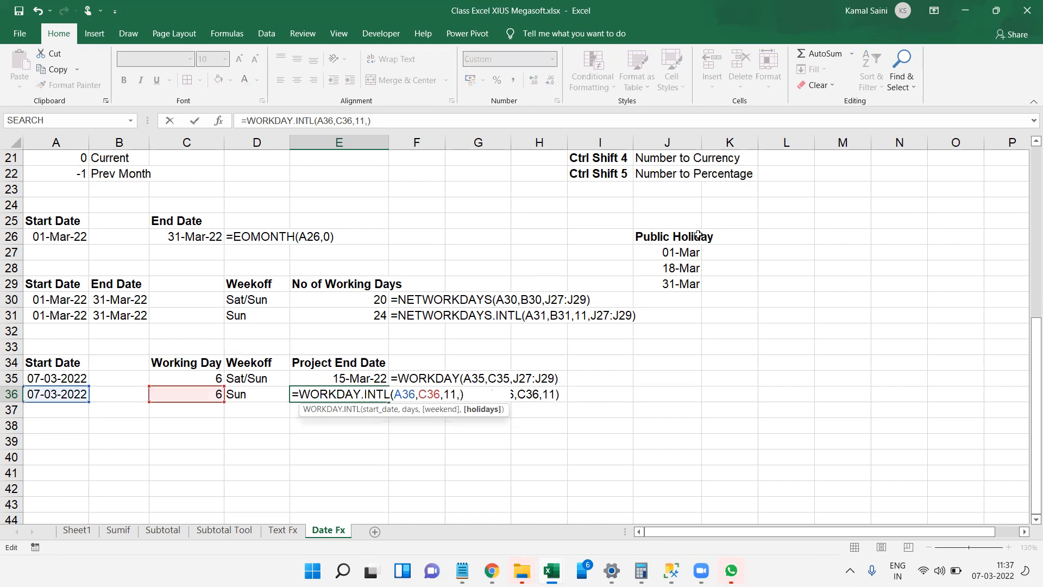
{"action": "left_click_drag", "start_coordinate": [673, 252], "coordinate": [673, 282]}
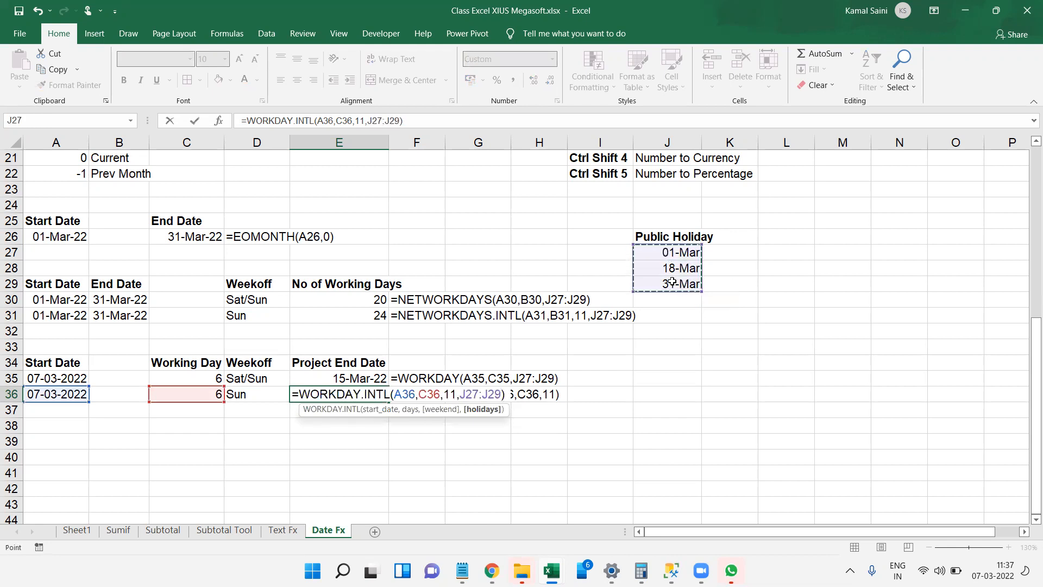
{"action": "key", "text": "Return"}
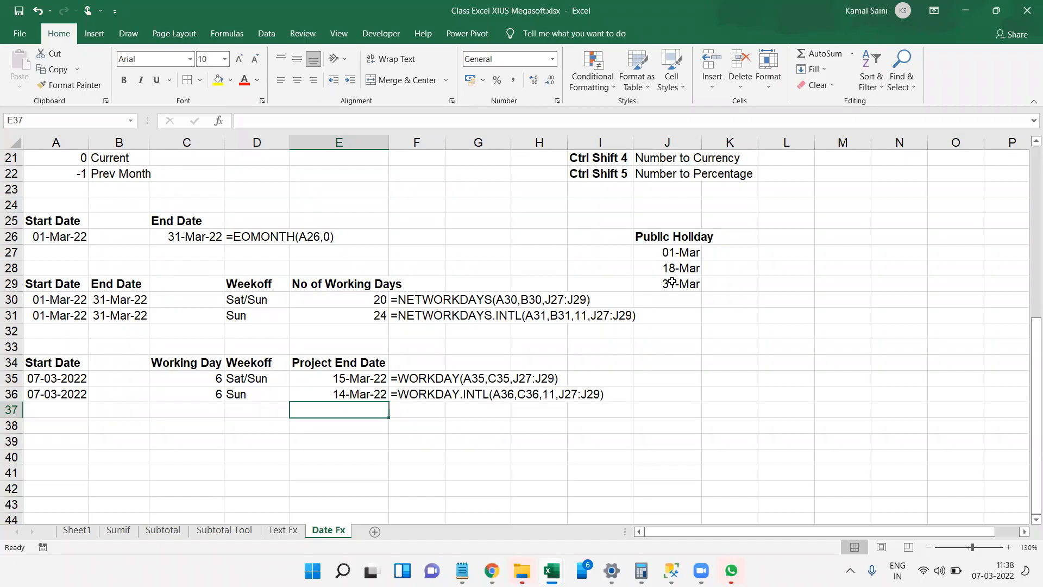
Step: Enter the labels Day, Month and Year in A38:A40
{"action": "key", "text": "Left"}
{"action": "key", "text": "Left"}
{"action": "key", "text": "Left"}
{"action": "key", "text": "Left"}
{"action": "key", "text": "Down"}
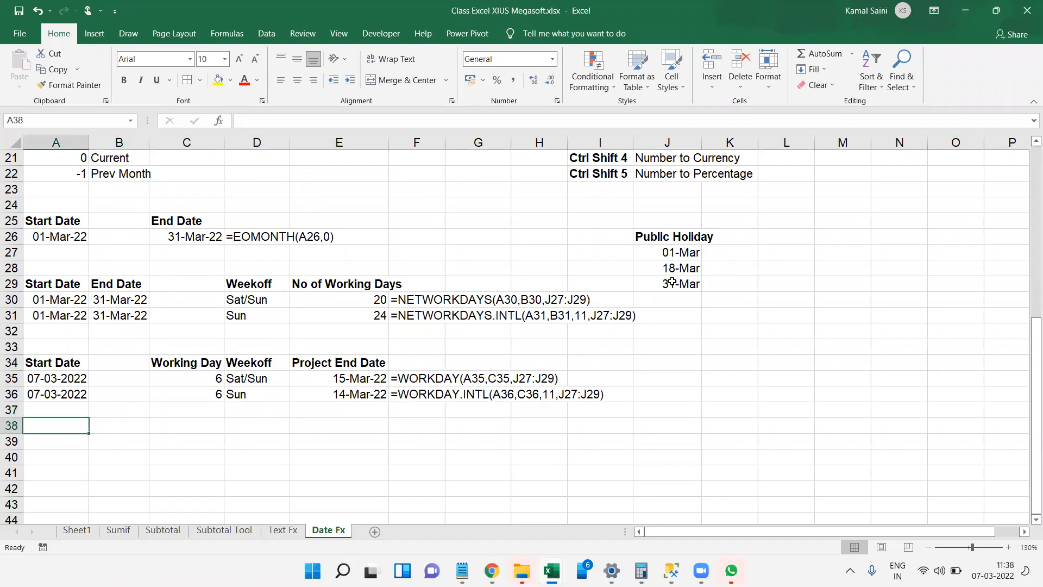
{"action": "type", "text": "Day"}
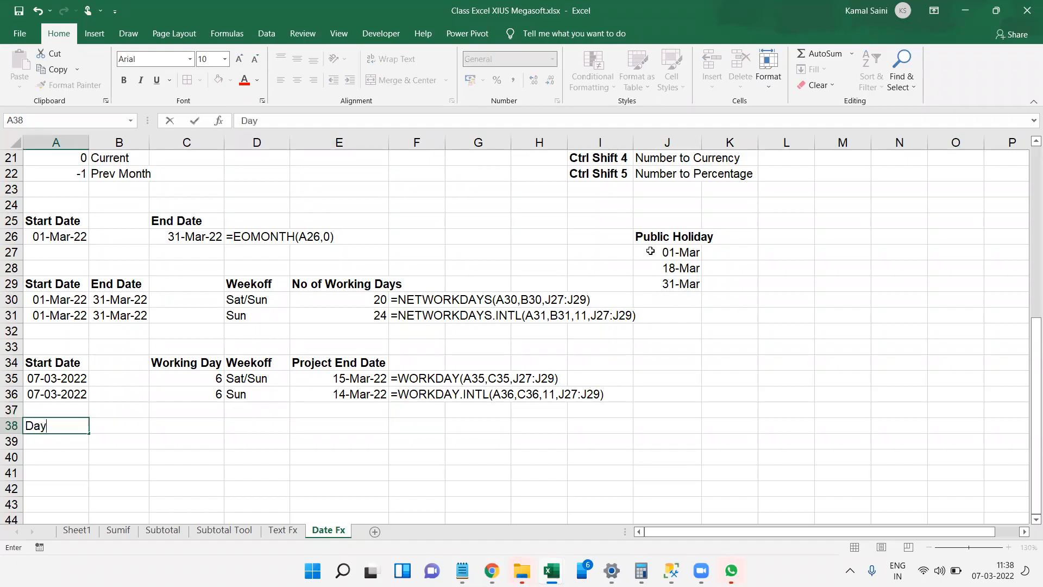
{"action": "key", "text": "Return"}
{"action": "type", "text": "Month"}
{"action": "key", "text": "Return"}
{"action": "type", "text": "Year"}
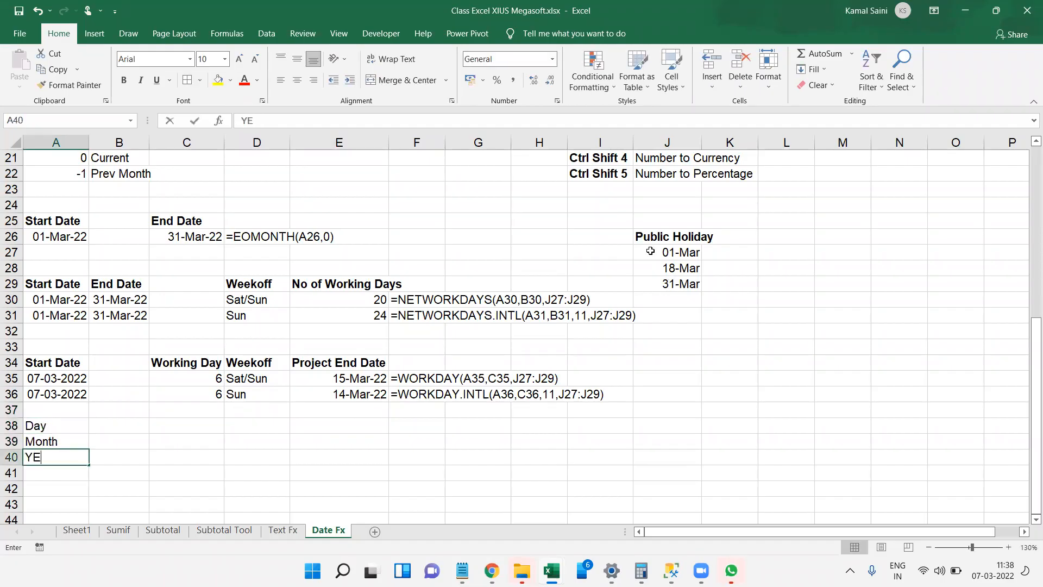
{"action": "key", "text": "Tab"}
Step: Enter 19, 4 and 2005 beside the Day, Month and Year labels in B38:B40
{"action": "key", "text": "Up"}
{"action": "key", "text": "Up"}
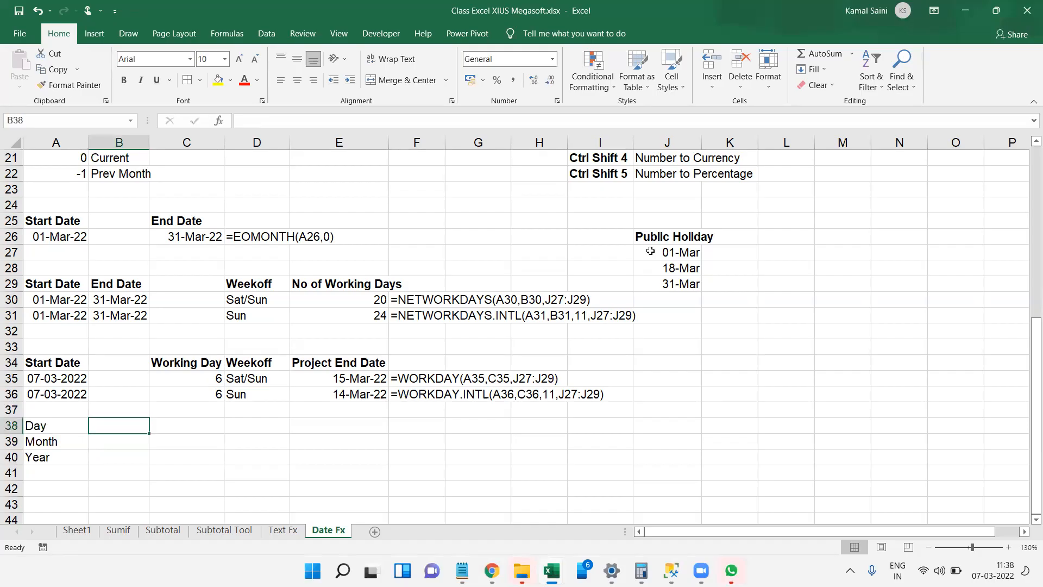
{"action": "type", "text": "19"}
{"action": "key", "text": "Return"}
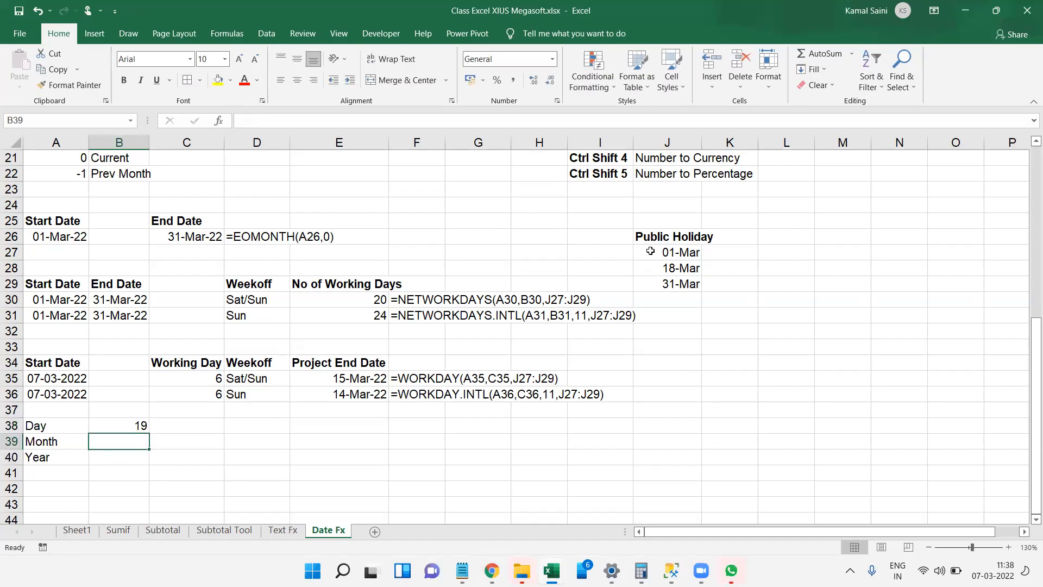
{"action": "type", "text": "4"}
{"action": "key", "text": "Return"}
{"action": "type", "text": "2005"}
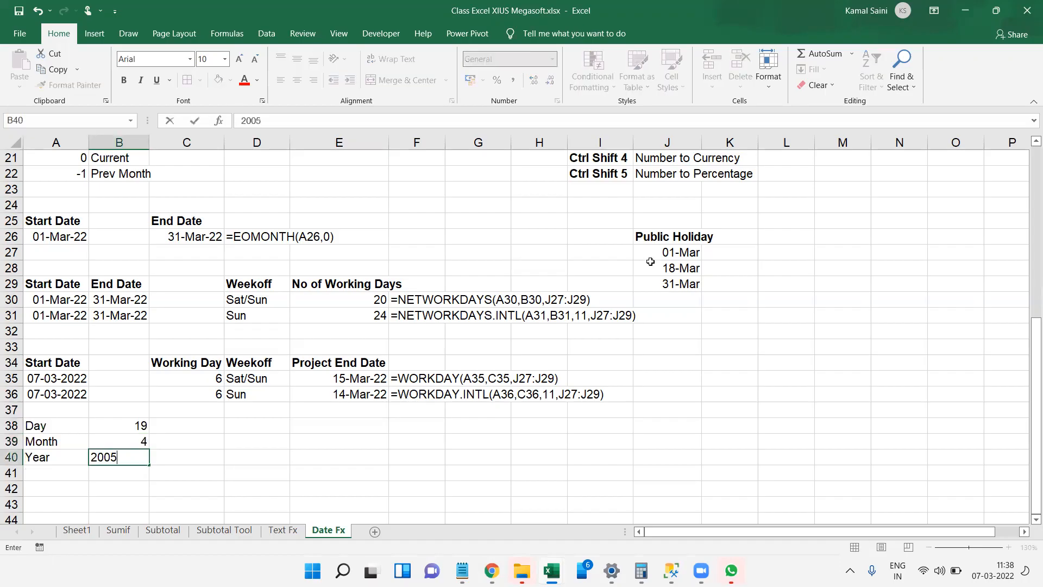
{"action": "key", "text": "Tab"}
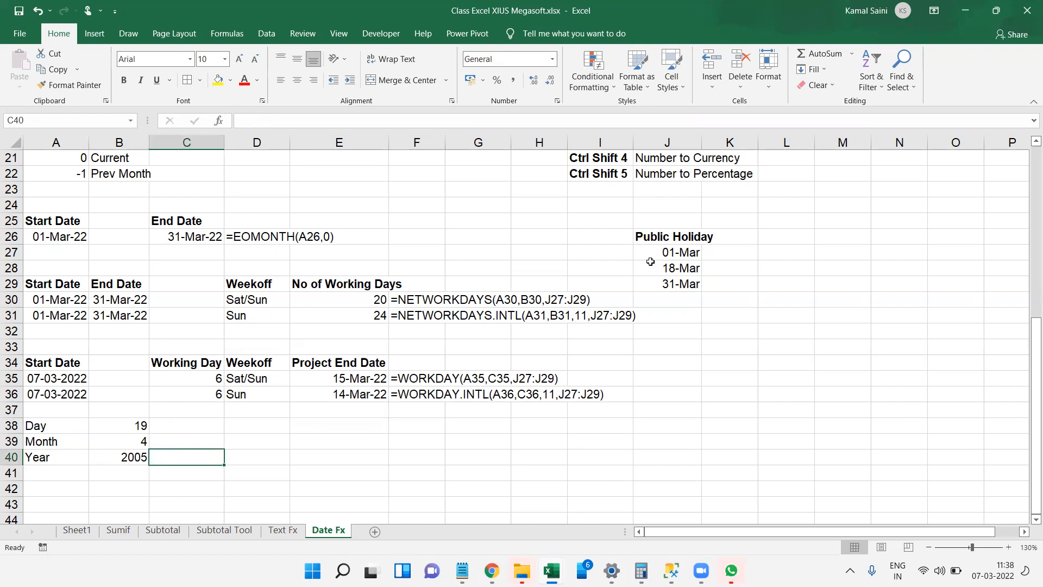
Step: Make the Day, Month and Year labels in A38:A40 bold
{"action": "key", "text": "Left"}
{"action": "key", "text": "Left"}
{"action": "key", "text": "Up"}
{"action": "key", "text": "Up"}
{"action": "key", "text": "shift+Down"}
{"action": "key", "text": "shift+Down"}
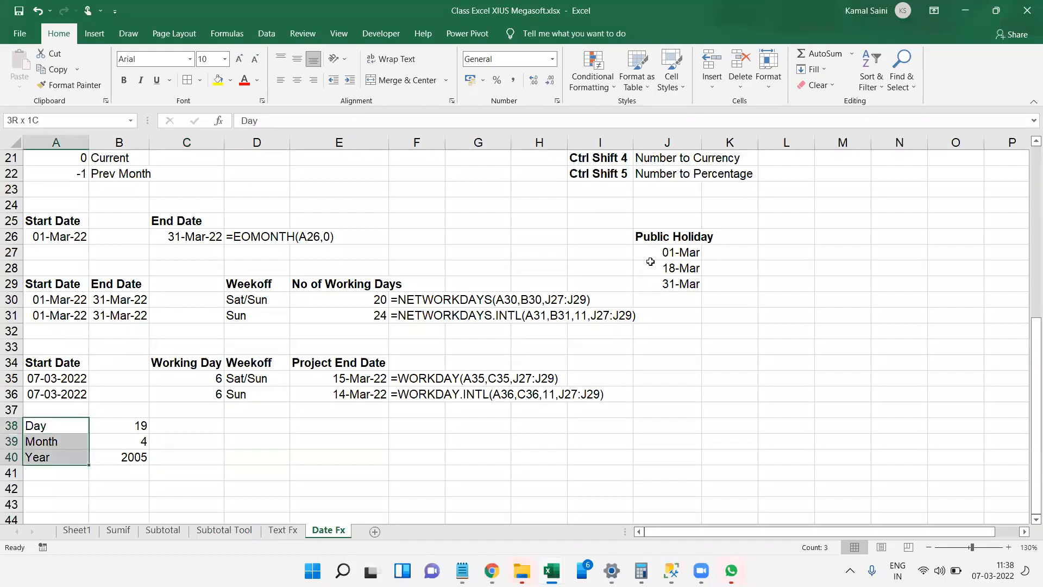
{"action": "key", "text": "ctrl+b"}
{"action": "key", "text": "Right"}
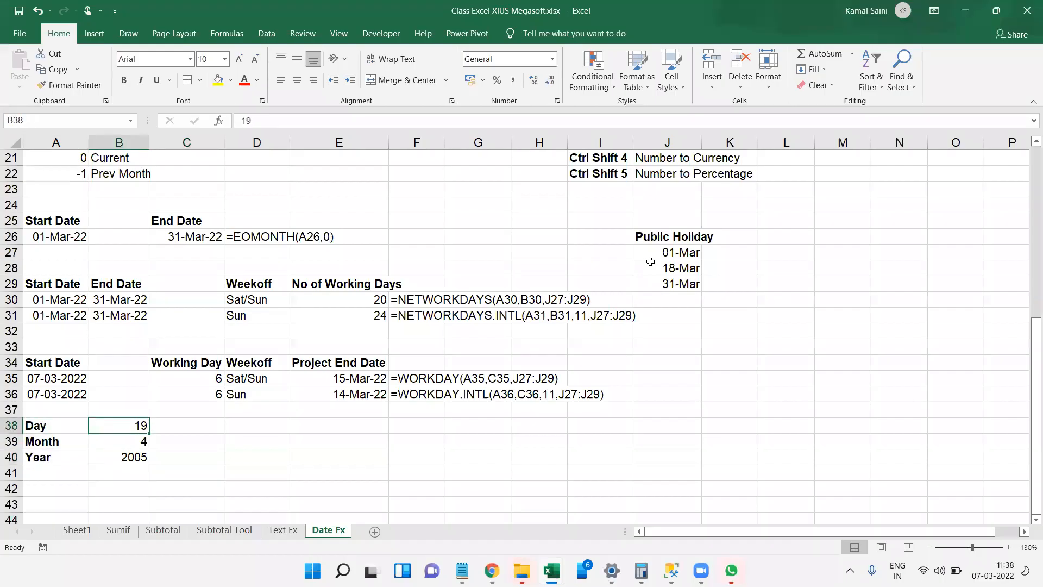
Step: Review the earlier TODAY, DAY and MONTH examples in column E near the start of the sheet
{"action": "key", "text": "Up"}
{"action": "key", "text": "ctrl+Up"}
{"action": "key", "text": "ctrl+Up"}
{"action": "key", "text": "ctrl+Up"}
{"action": "key", "text": "ctrl+Up"}
{"action": "key", "text": "ctrl+Up"}
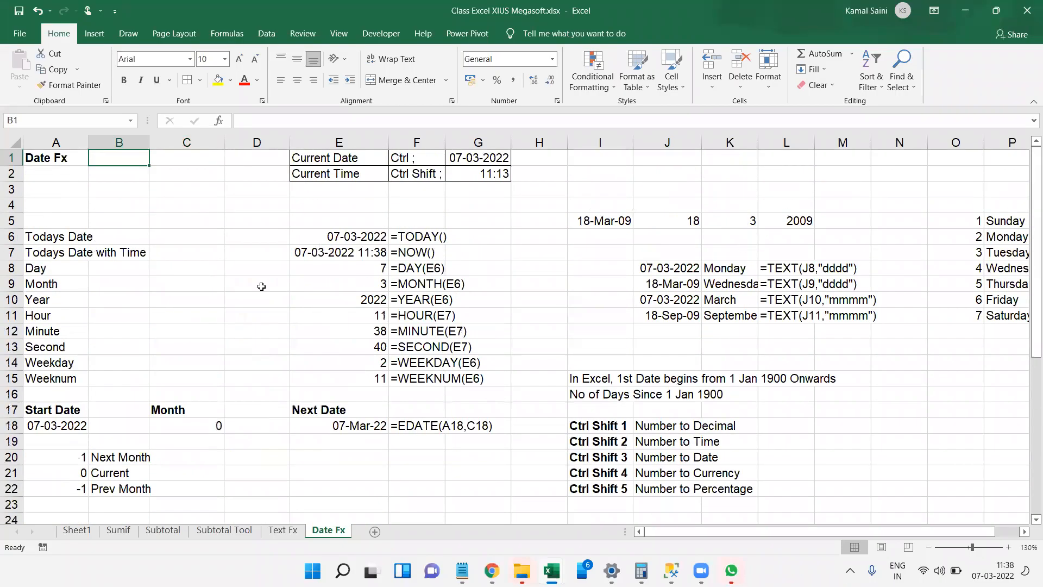
{"action": "left_click", "coordinate": [361, 229]}
{"action": "left_click_drag", "start_coordinate": [363, 262], "coordinate": [354, 284]}
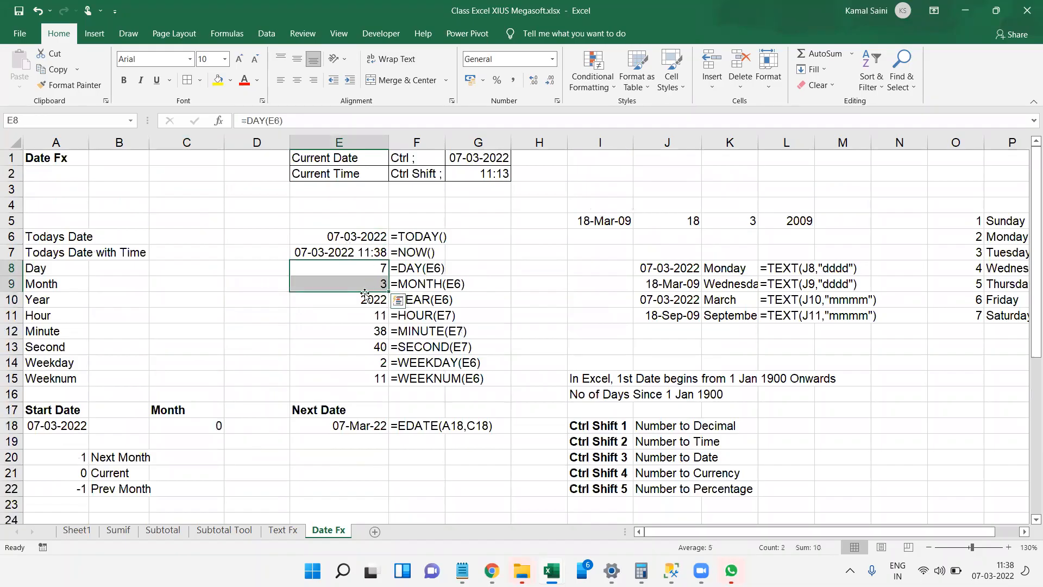
{"action": "left_click", "coordinate": [353, 231]}
{"action": "key", "text": "Down"}
{"action": "key", "text": "Down"}
{"action": "key", "text": "Down"}
{"action": "key", "text": "Down"}
{"action": "key", "text": "Down"}
{"action": "key", "text": "Down"}
{"action": "key", "text": "Down"}
{"action": "key", "text": "Down"}
{"action": "key", "text": "Down"}
{"action": "key", "text": "Down"}
{"action": "key", "text": "Down"}
{"action": "key", "text": "Down"}
{"action": "key", "text": "Down"}
{"action": "key", "text": "Down"}
{"action": "key", "text": "Down"}
{"action": "key", "text": "Down"}
{"action": "key", "text": "Down"}
{"action": "key", "text": "Down"}
{"action": "key", "text": "Down"}
{"action": "key", "text": "Down"}
{"action": "key", "text": "Down"}
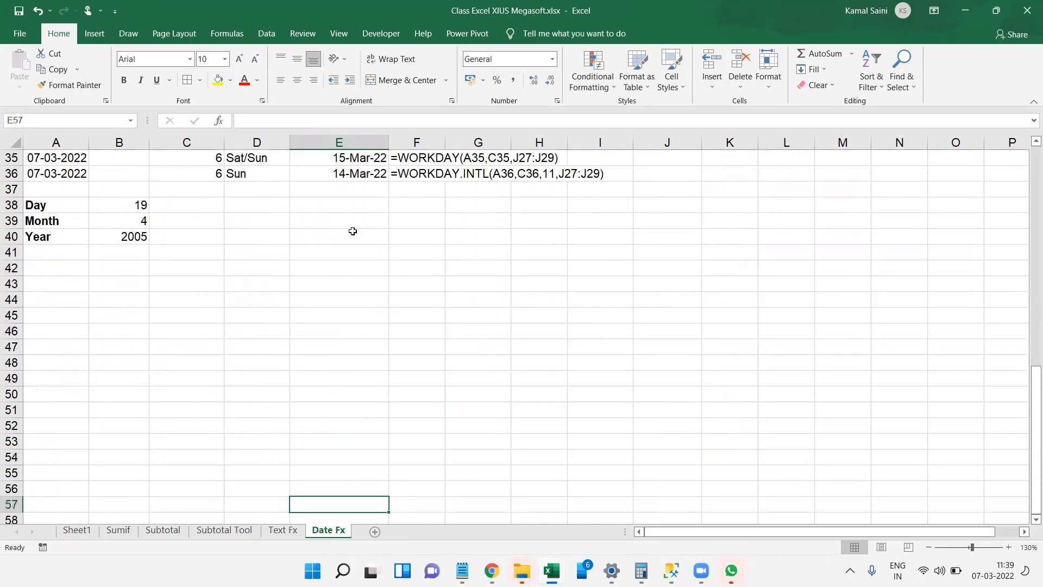
Step: Enter the syntax note Date(Yr,Mnth,Day) in D38
{"action": "left_click", "coordinate": [265, 207]}
{"action": "type", "text": "Date(Yr"}
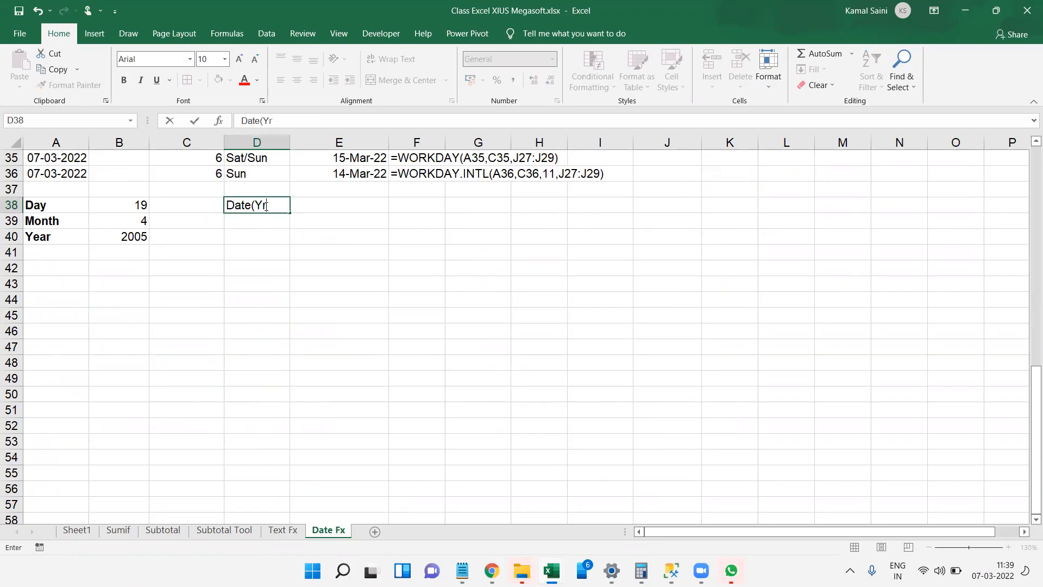
{"action": "type", "text": ",Mnth,Day)"}
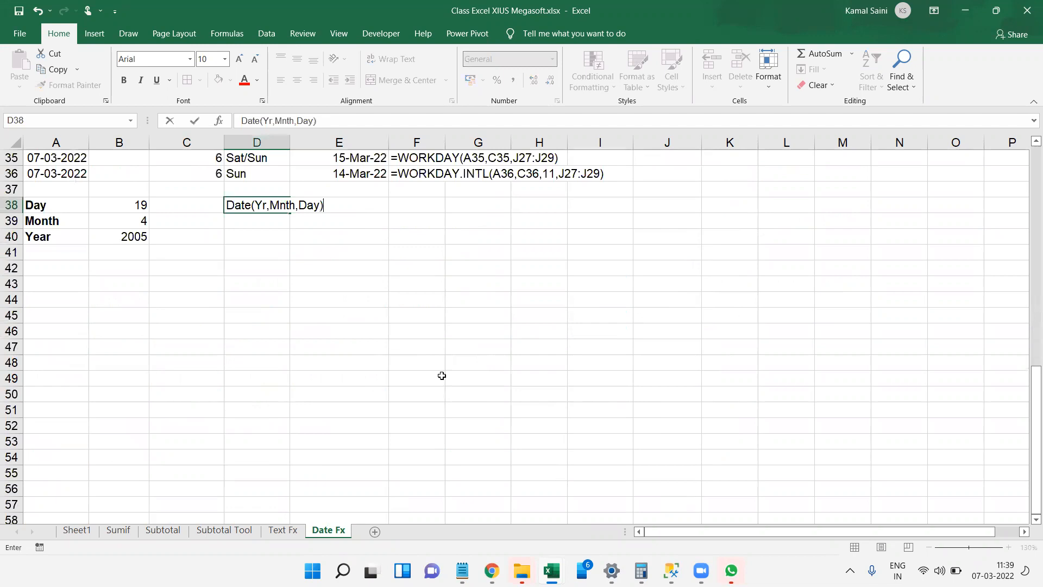
{"action": "key", "text": "Return"}
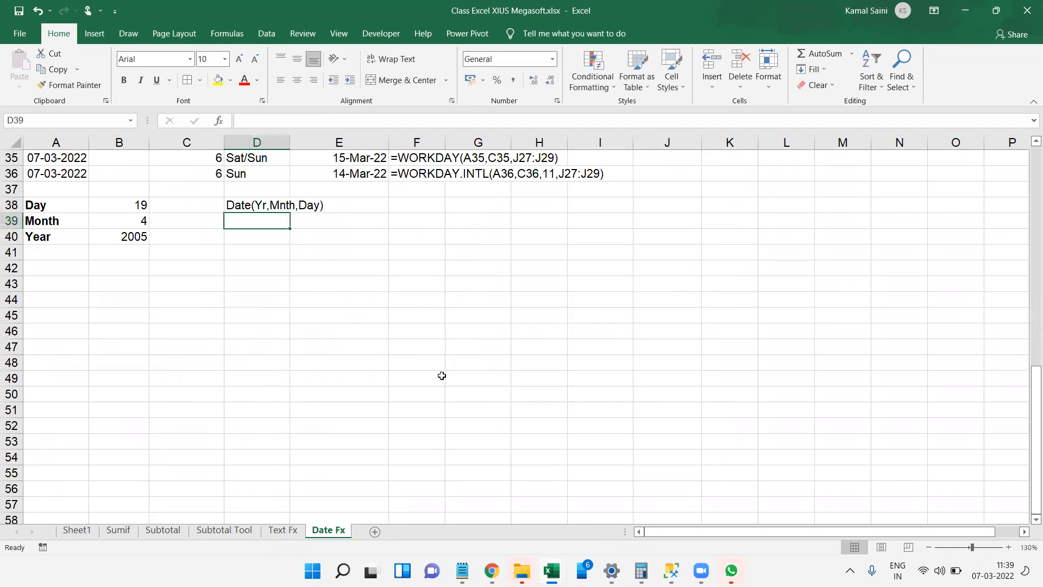
Step: Combine the year, month and day values into a date in D39 with =DATE(B40,B39,B38)
{"action": "type", "text": "=da"}
{"action": "key", "text": "Tab"}
{"action": "key", "text": "Left"}
{"action": "key", "text": "Left"}
{"action": "key", "text": "Down"}
{"action": "type", "text": ","}
{"action": "key", "text": "Left"}
{"action": "key", "text": "Left"}
{"action": "type", "text": ","}
{"action": "key", "text": "Up"}
{"action": "key", "text": "Up"}
{"action": "key", "text": "Left"}
{"action": "key", "text": "Left"}
{"action": "key", "text": "Down"}
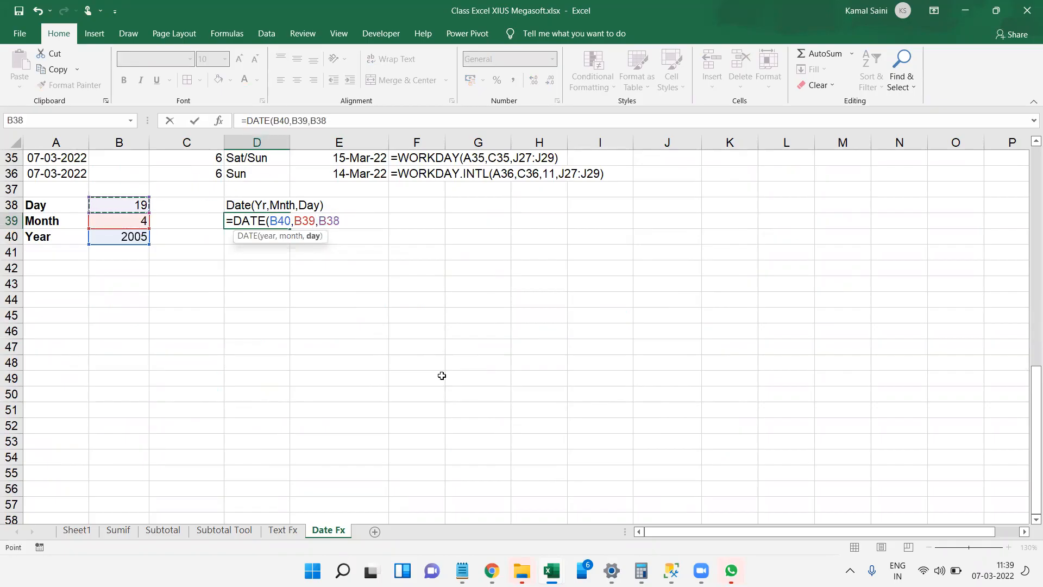
{"action": "type", "text": ")"}
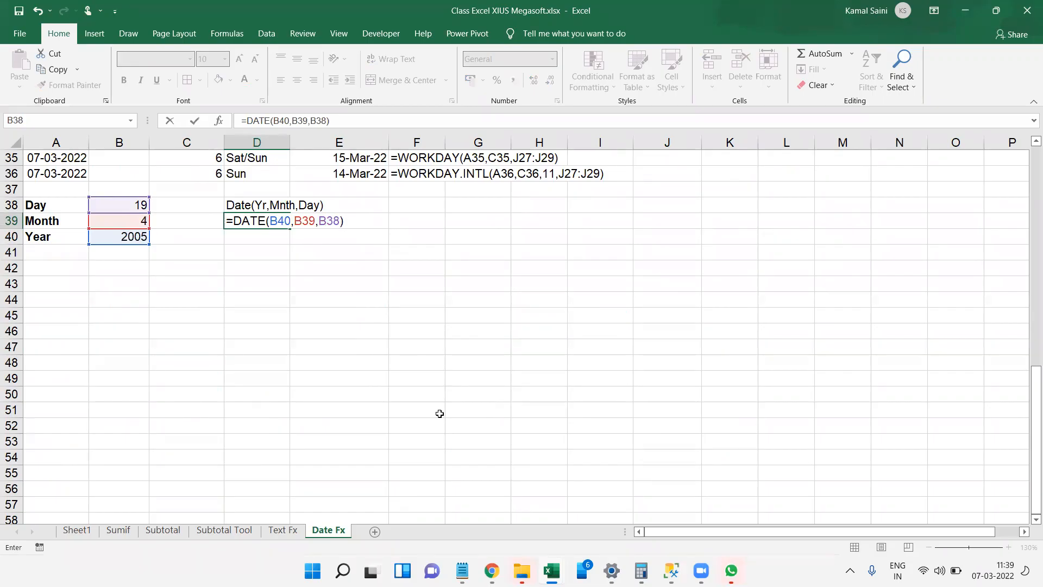
{"action": "key", "text": "ctrl+Return"}
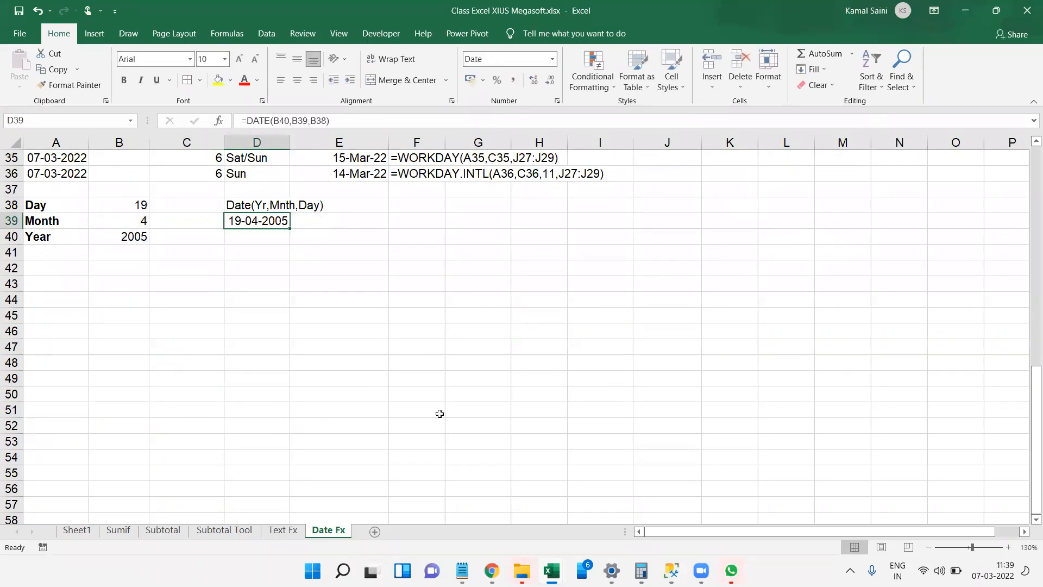
{"action": "key", "text": "F2"}
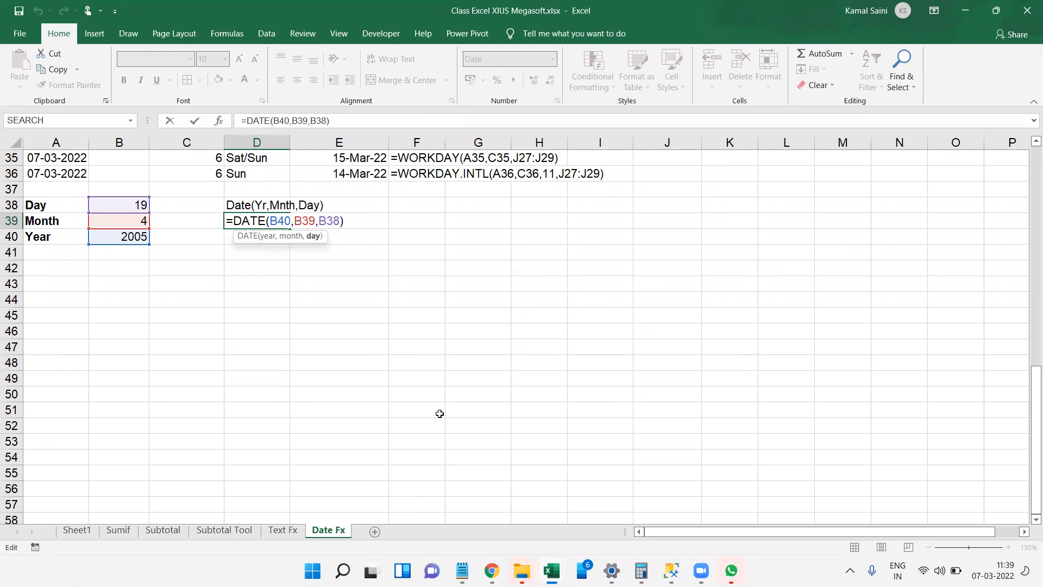
Step: Show the DATE formula of D39 as text in E39 using FORMULATEXT
{"action": "key", "text": "Tab"}
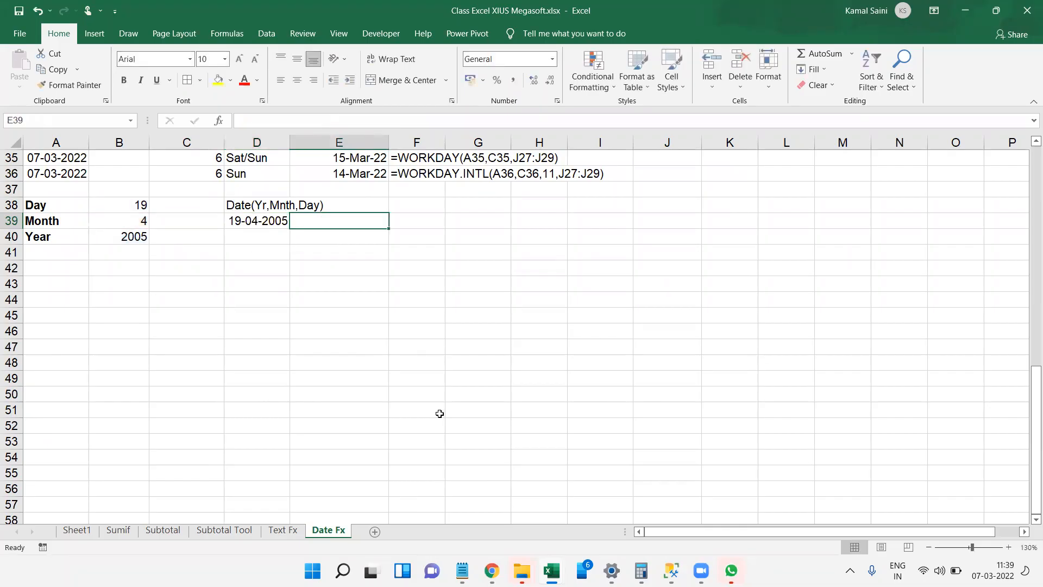
{"action": "type", "text": "=FORMULATEXT("}
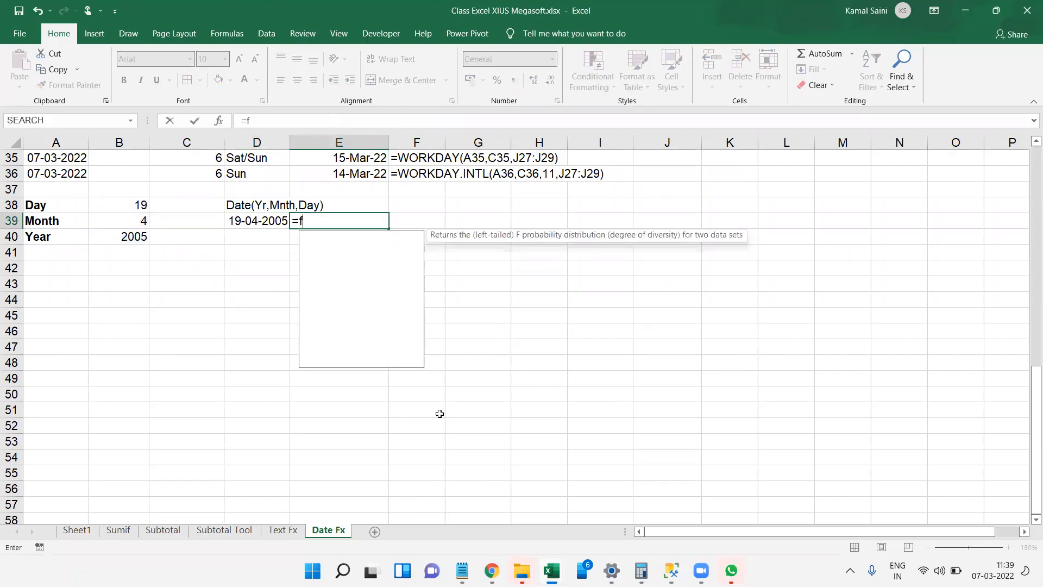
{"action": "key", "text": "Left"}
{"action": "key", "text": "Tab"}
Step: Enter the labels Hour, Minute and Second in H38:H40
{"action": "key", "text": "Tab"}
{"action": "key", "text": "Tab"}
{"action": "key", "text": "Tab"}
{"action": "key", "text": "Up"}
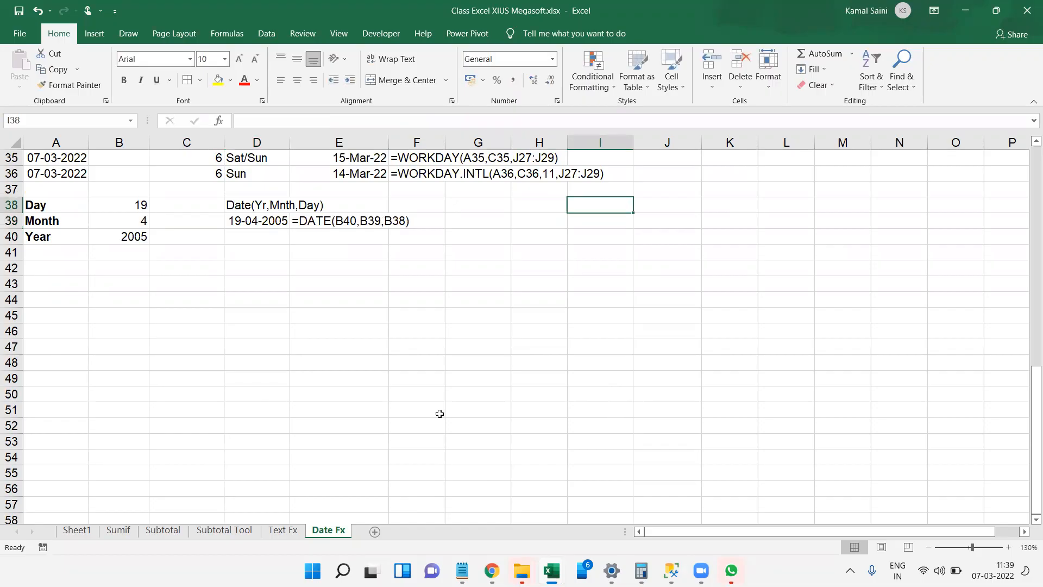
{"action": "key", "text": "Left"}
{"action": "type", "text": "Hour"}
{"action": "key", "text": "Return"}
{"action": "type", "text": "Minute"}
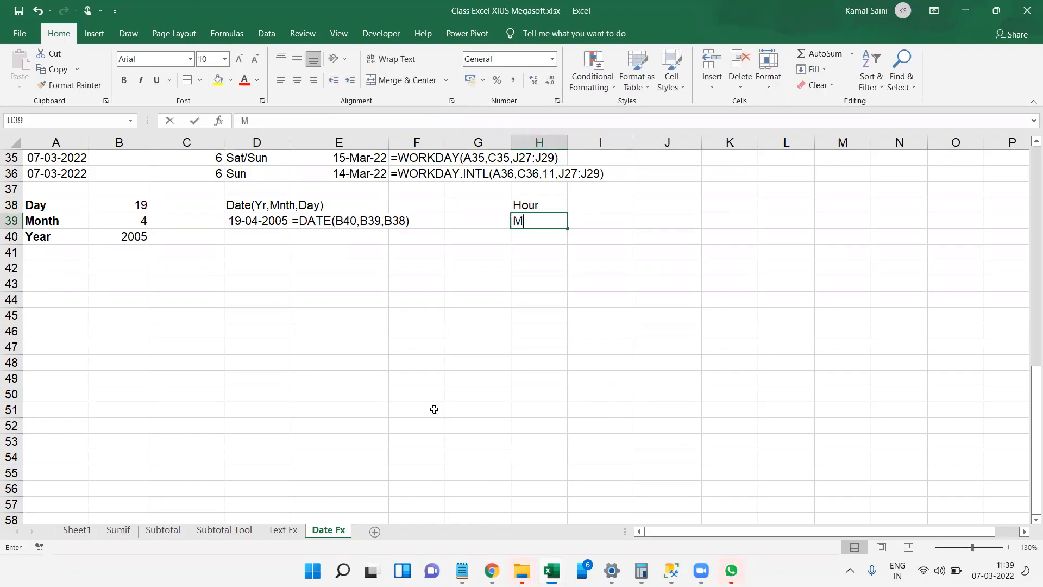
{"action": "key", "text": "Return"}
{"action": "type", "text": "Secon"}
{"action": "key", "text": "Right"}
{"action": "key", "text": "Up"}
{"action": "key", "text": "Left"}
{"action": "key", "text": "Down"}
{"action": "type", "text": "d"}
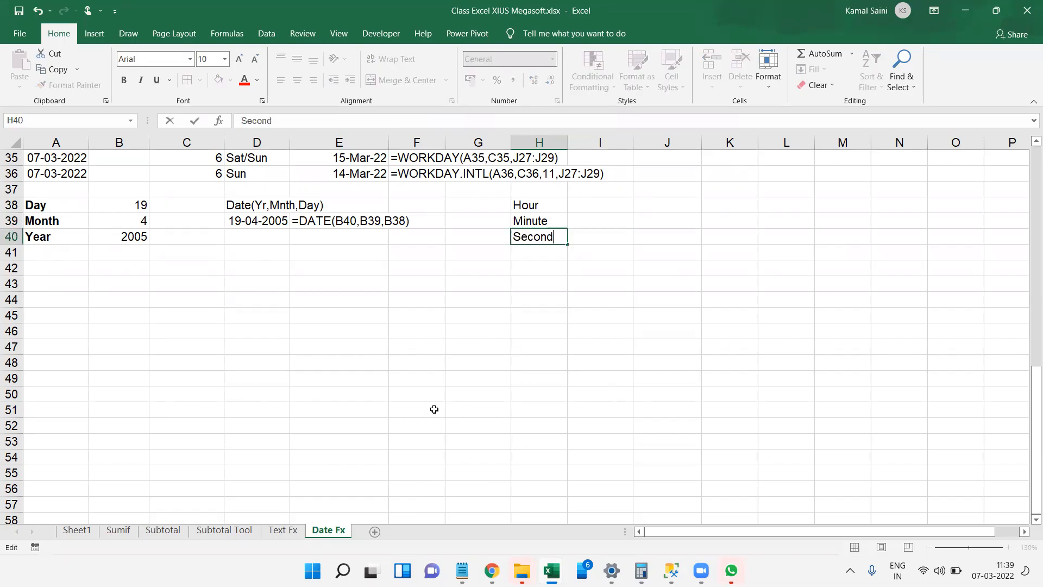
Step: Enter 18, 45 and 34 beside the Hour, Minute and Second labels in I38:I40
{"action": "key", "text": "Right"}
{"action": "key", "text": "Up"}
{"action": "key", "text": "Up"}
{"action": "type", "text": "18"}
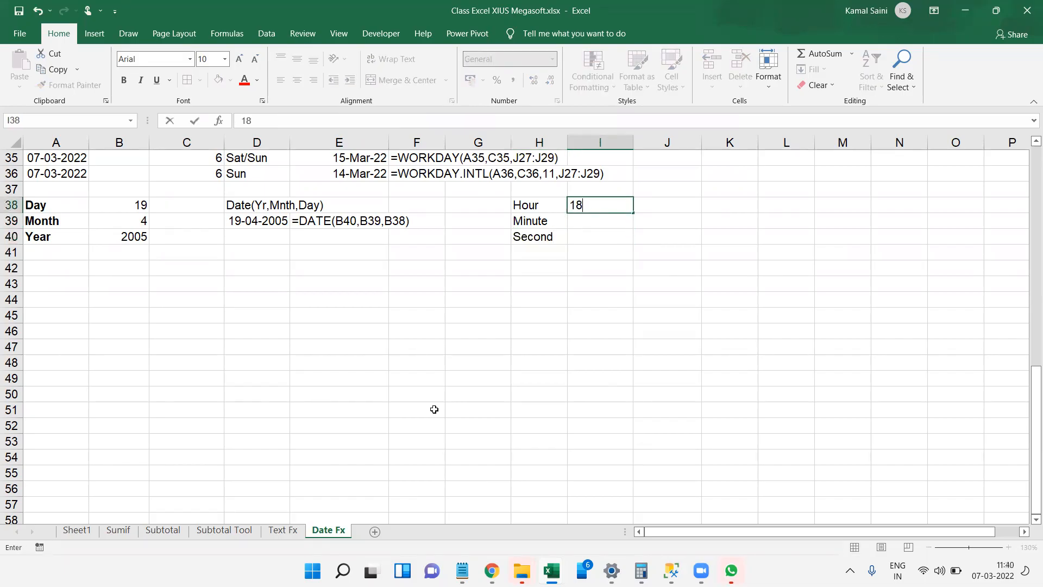
{"action": "key", "text": "Return"}
{"action": "type", "text": "45"}
{"action": "key", "text": "Return"}
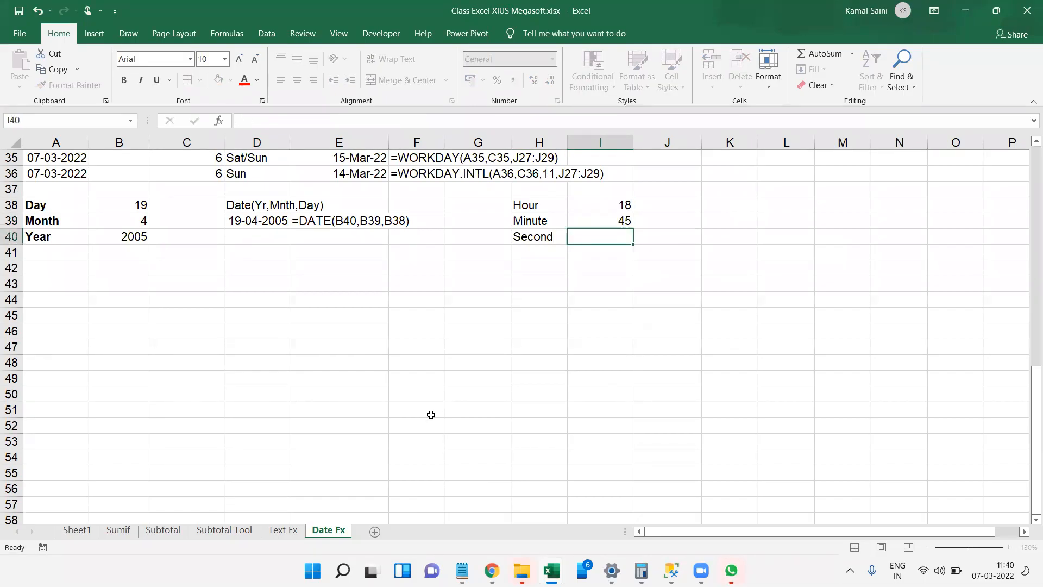
{"action": "type", "text": "34"}
{"action": "key", "text": "Right"}
Step: Enter the syntax note Time(Hr,Min,Sec) in K38
{"action": "key", "text": "Right"}
{"action": "key", "text": "Up"}
{"action": "key", "text": "Up"}
{"action": "type", "text": "Time"}
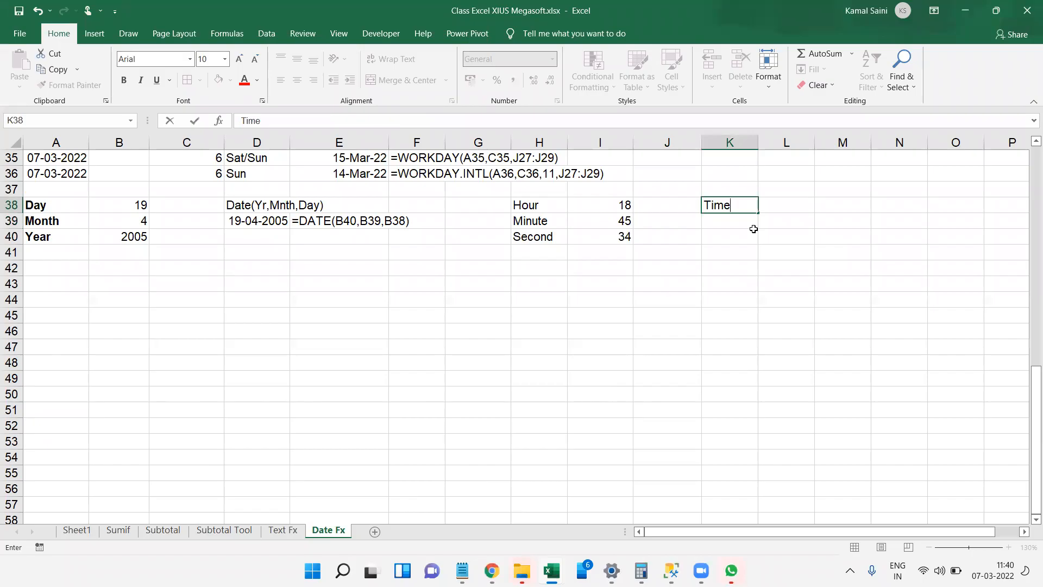
{"action": "type", "text": "(Hr,Min,Sec)"}
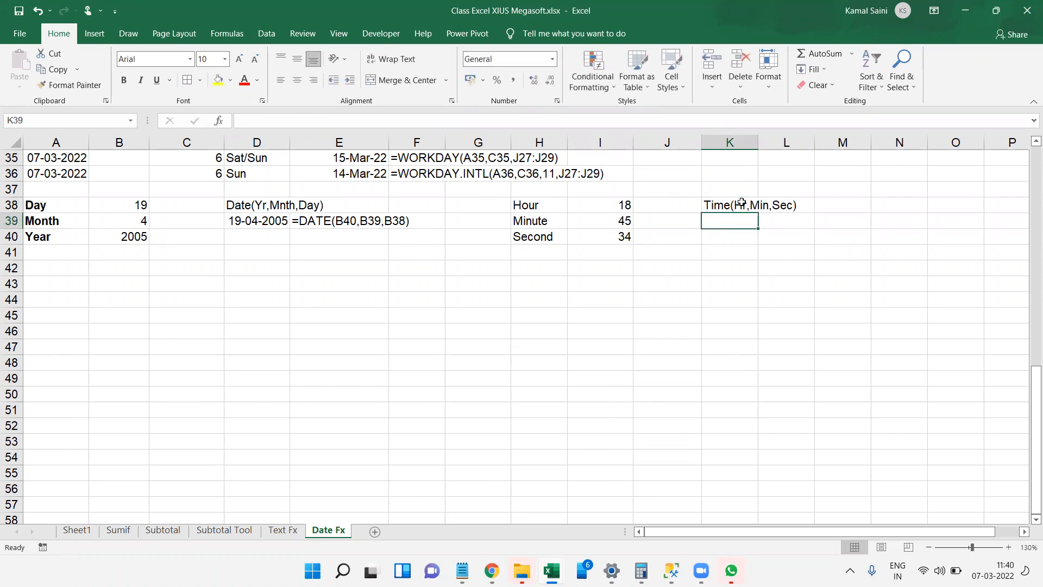
Step: Combine the hour, minute and second values into a time in K39 with =TIME(I38,I39,I40)
{"action": "type", "text": "=TIME("}
{"action": "key", "text": "Left"}
{"action": "key", "text": "Left"}
{"action": "key", "text": "Up"}
{"action": "type", "text": ","}
{"action": "key", "text": "Left"}
{"action": "key", "text": "Left"}
{"action": "type", "text": ","}
{"action": "key", "text": "Left"}
{"action": "key", "text": "Left"}
{"action": "key", "text": "Down"}
{"action": "type", "text": ")"}
Step: Show the TIME formula of K39 as text in L39 using FORMULATEXT
{"action": "key", "text": "Tab"}
{"action": "type", "text": "=form"}
{"action": "key", "text": "Tab"}
{"action": "key", "text": "Return"}
{"action": "key", "text": "Return"}
{"action": "key", "text": "End"}
{"action": "left_click", "coordinate": [741, 221]}
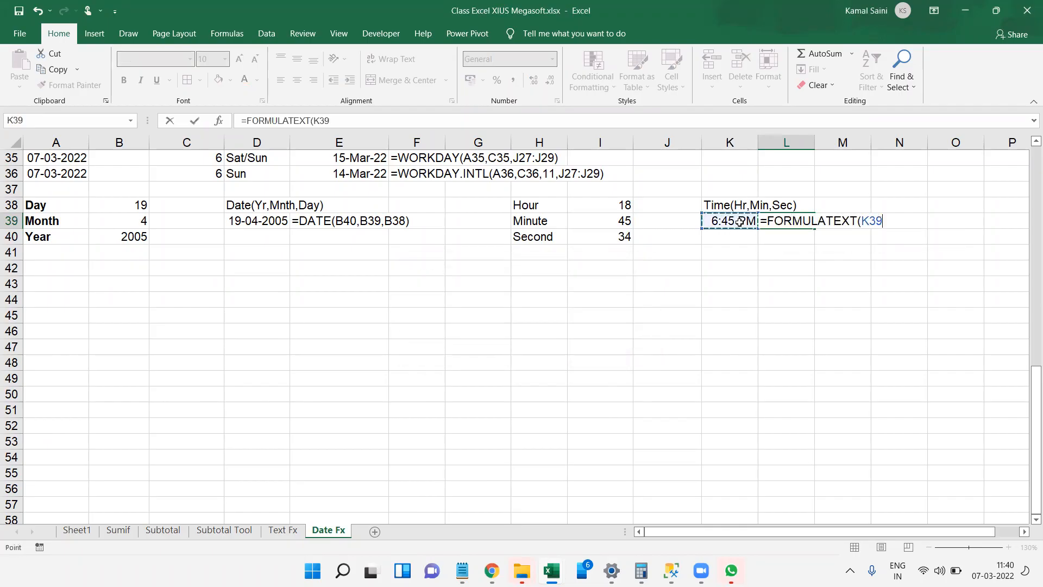
{"action": "key", "text": "Return"}
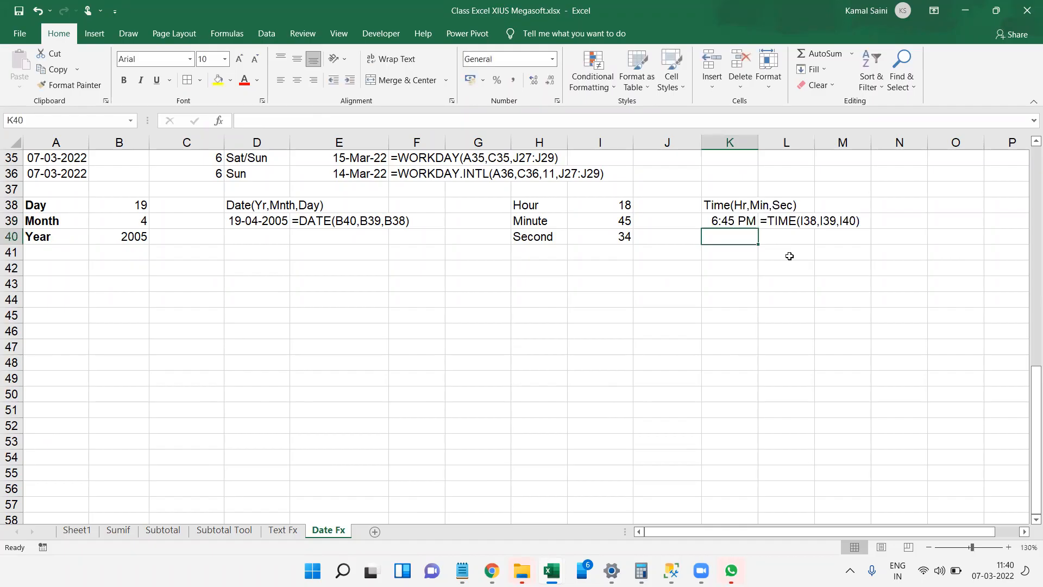
Step: Make the Hour, Minute and Second labels in H38:H40 bold
{"action": "key", "text": "Left"}
{"action": "key", "text": "Left"}
{"action": "key", "text": "Left"}
{"action": "key", "text": "shift+Up"}
{"action": "key", "text": "shift+Up"}
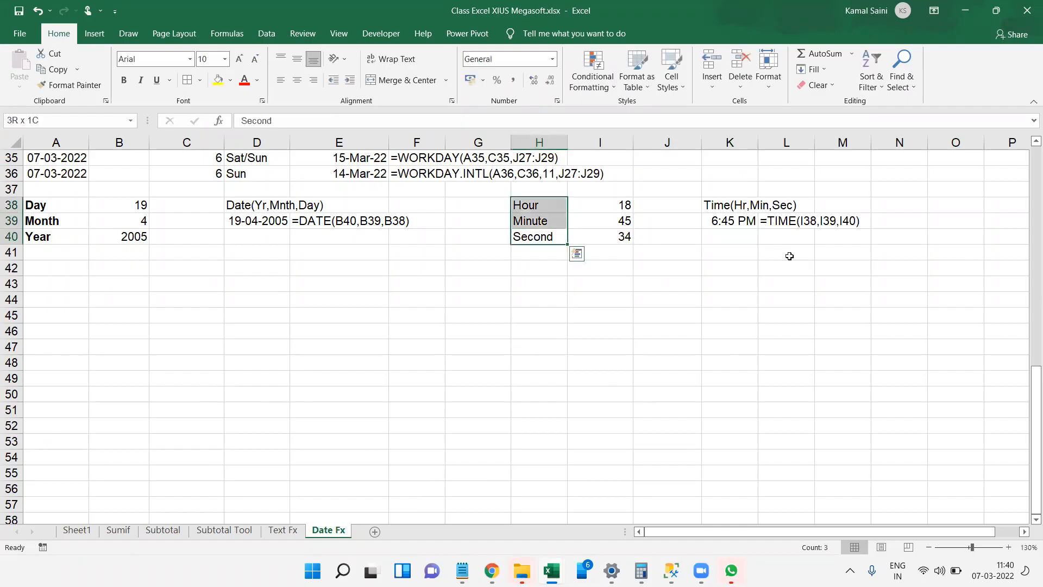
{"action": "key", "text": "ctrl+b"}
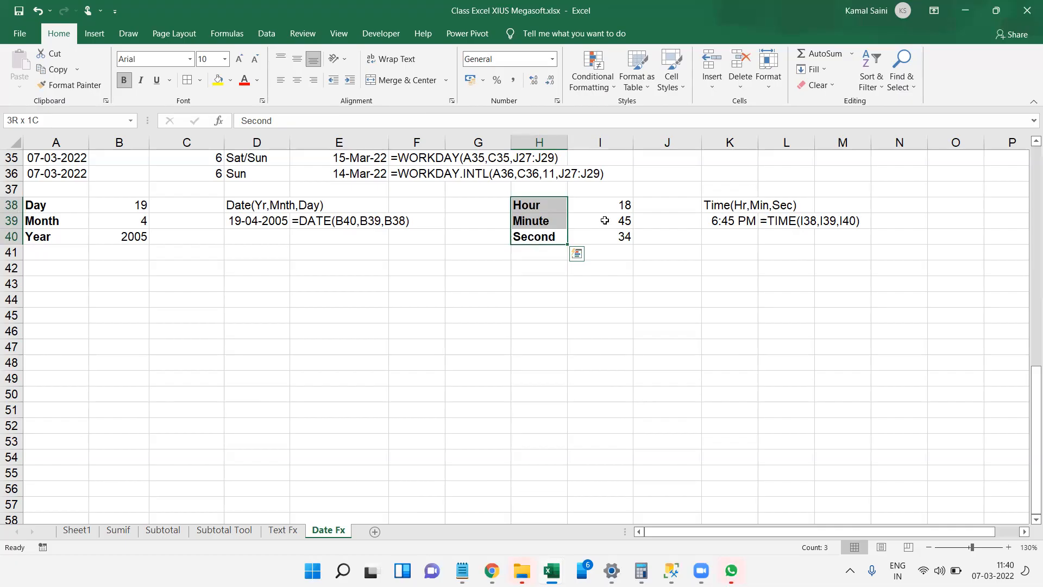
Step: Apply the custom number format h:mm:ss AM/PM to the time in K39
{"action": "left_click", "coordinate": [741, 224]}
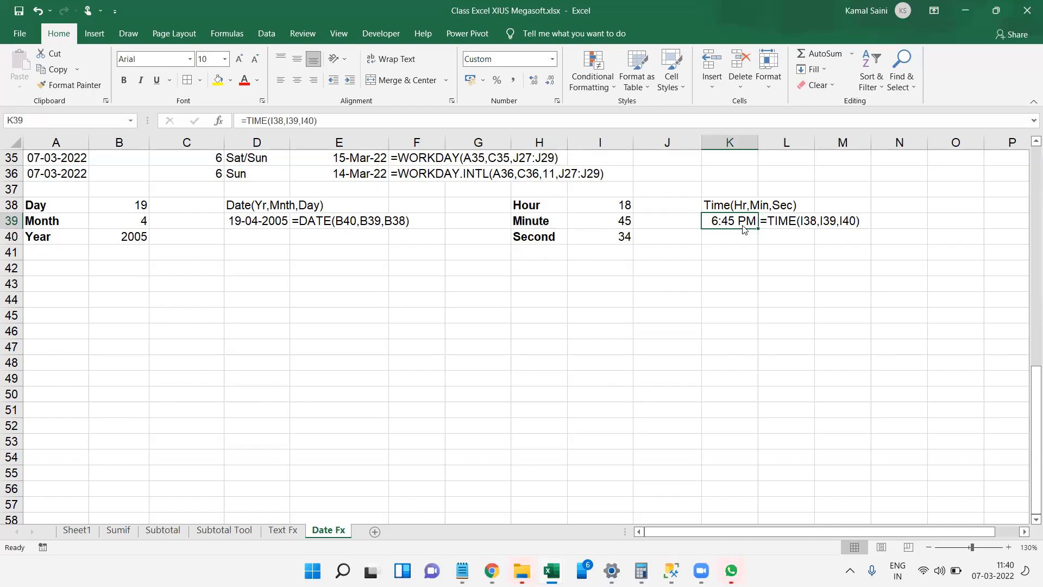
{"action": "right_click", "coordinate": [742, 224]}
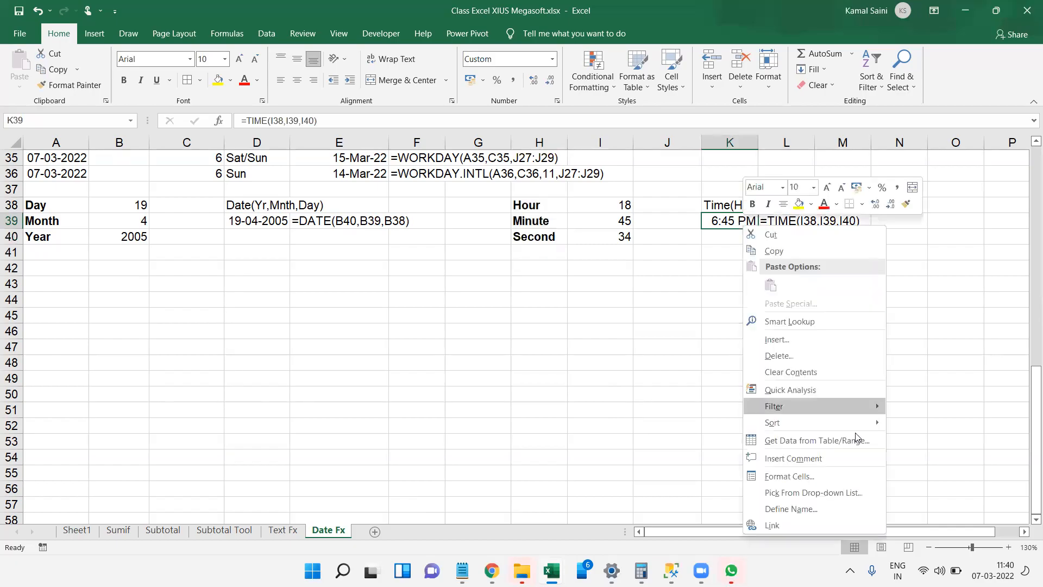
{"action": "left_click", "coordinate": [788, 476]}
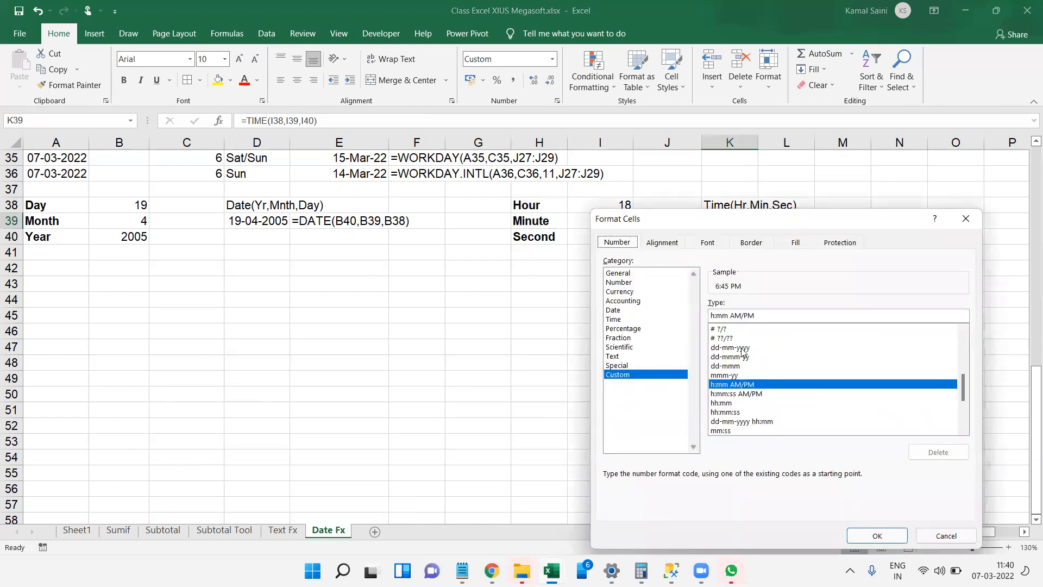
{"action": "left_click", "coordinate": [729, 395]}
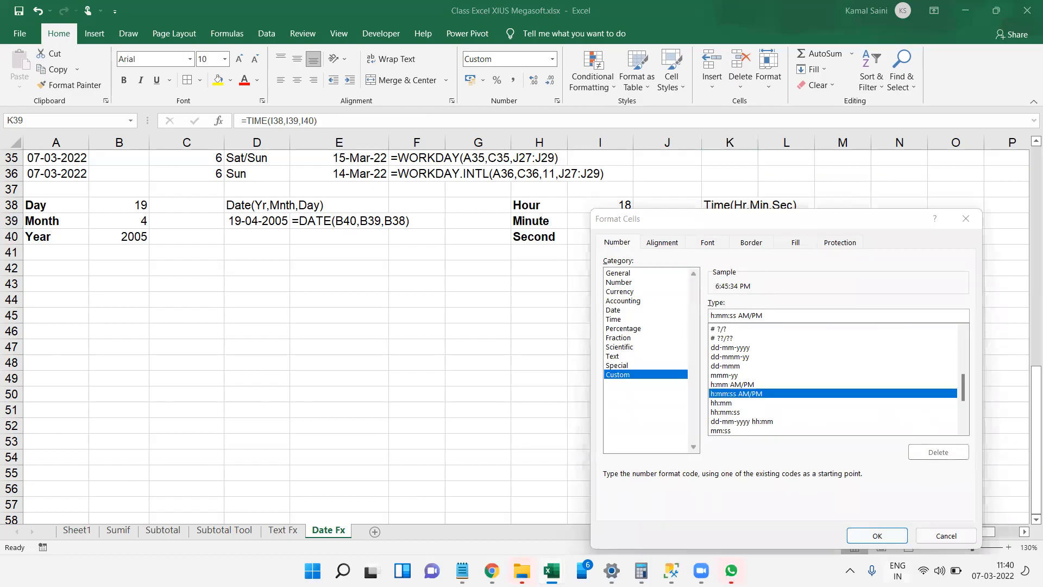
{"action": "left_click", "coordinate": [878, 538]}
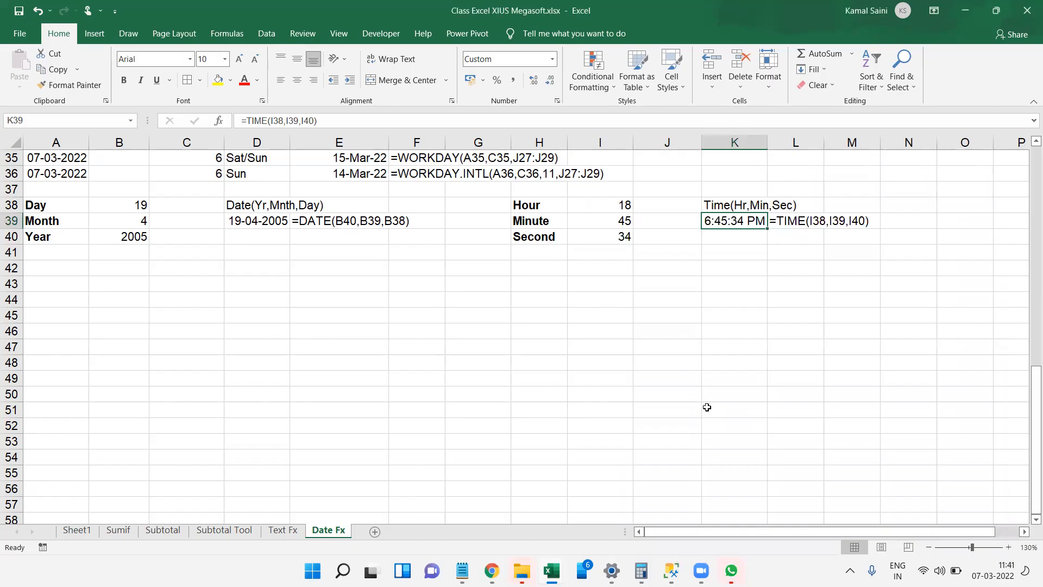
Step: Enter the heading DoB in A43 and a sample date of birth below it in A44
{"action": "key", "text": "Down"}
{"action": "key", "text": "Down"}
{"action": "key", "text": "Down"}
{"action": "key", "text": "Down"}
{"action": "key", "text": "Home"}
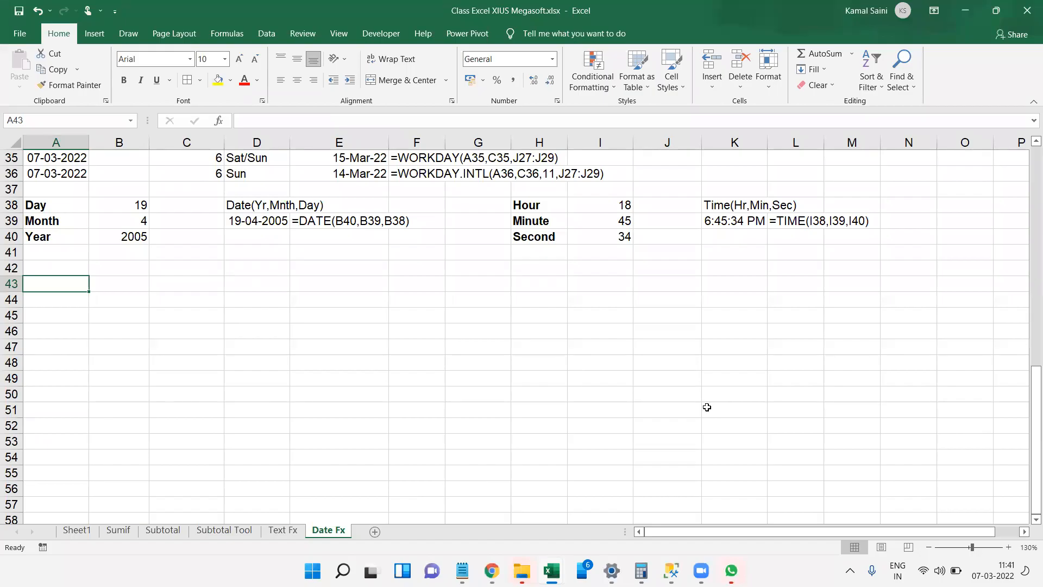
{"action": "type", "text": "DoB"}
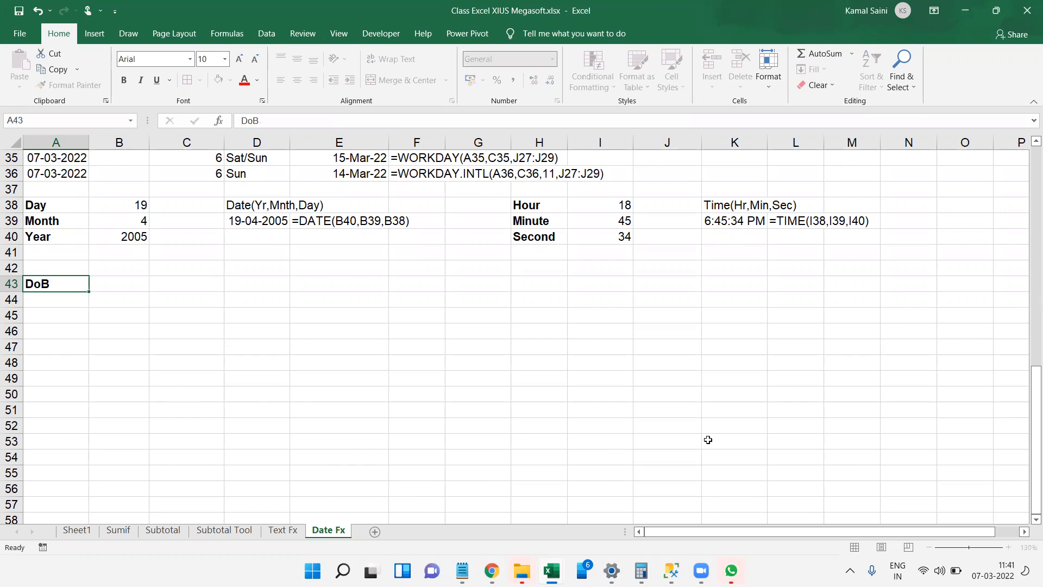
{"action": "key", "text": "Return"}
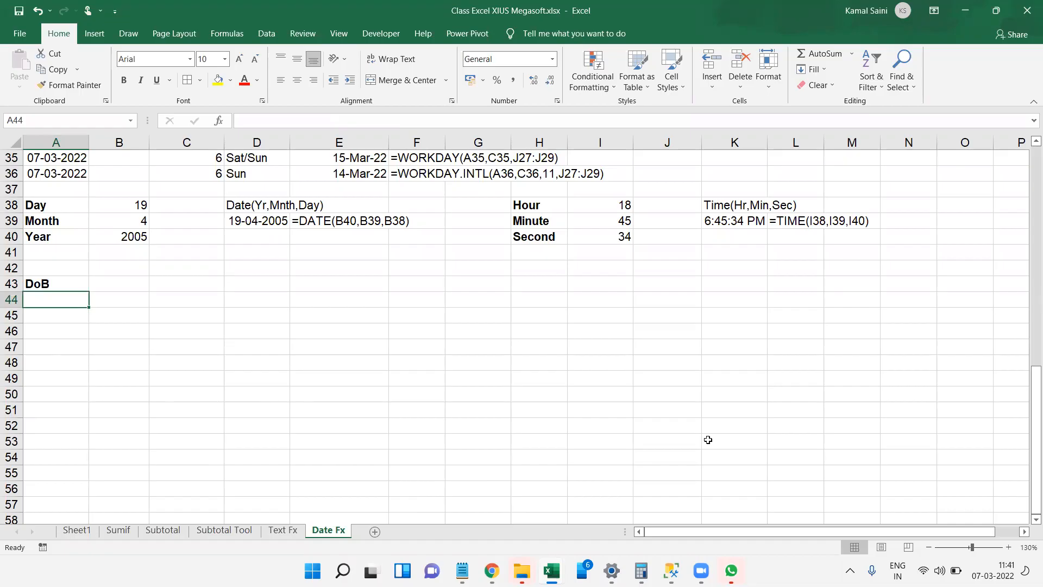
{"action": "type", "text": "0"}
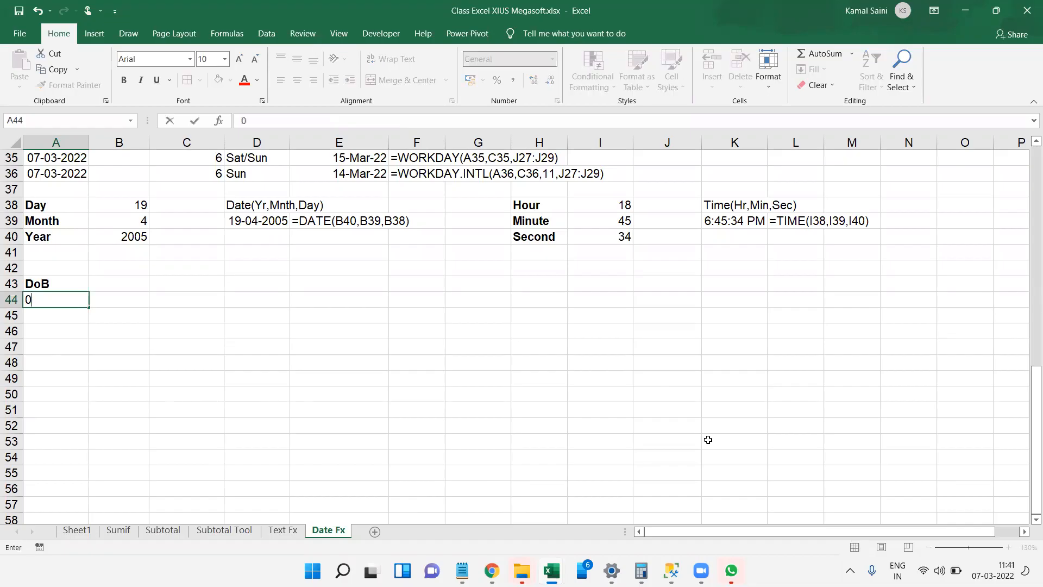
{"action": "type", "text": "8-02-1998"}
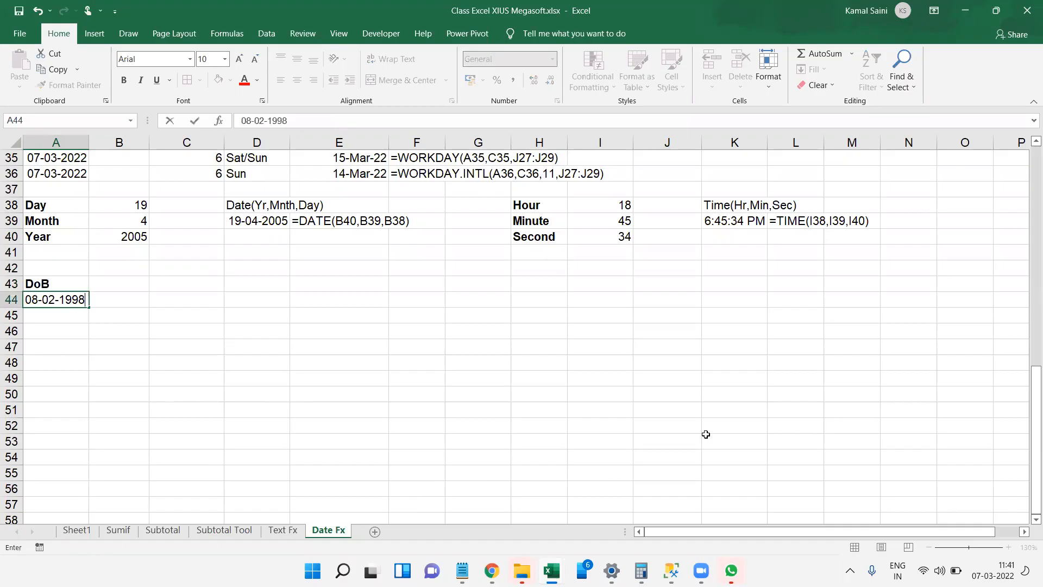
{"action": "key", "text": "Tab"}
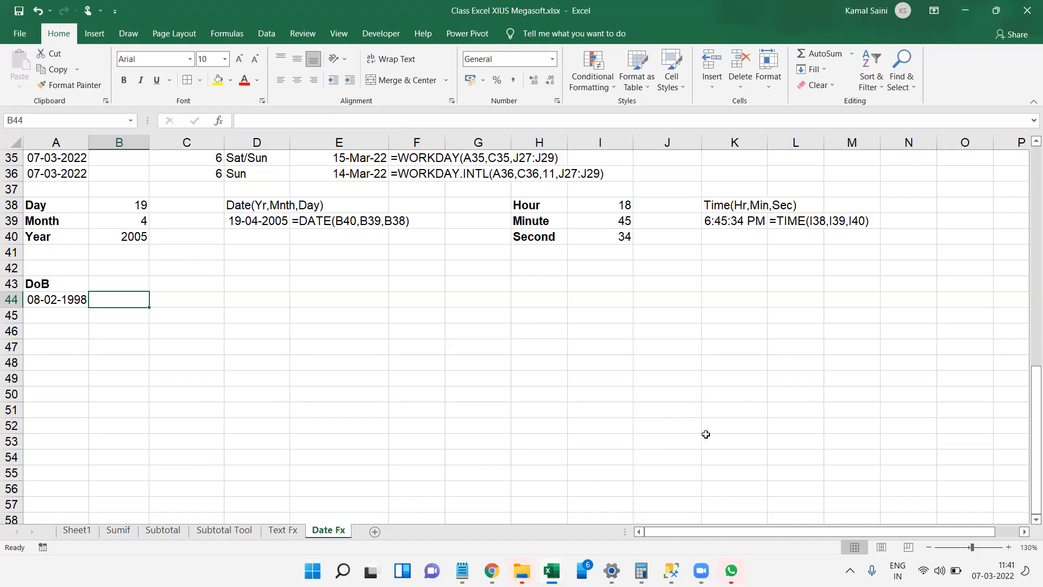
Step: Add the heading Today in B43 and insert the current date in B44 with =TODAY()
{"action": "key", "text": "Right"}
{"action": "key", "text": "Right"}
{"action": "key", "text": "Up"}
{"action": "key", "text": "Left"}
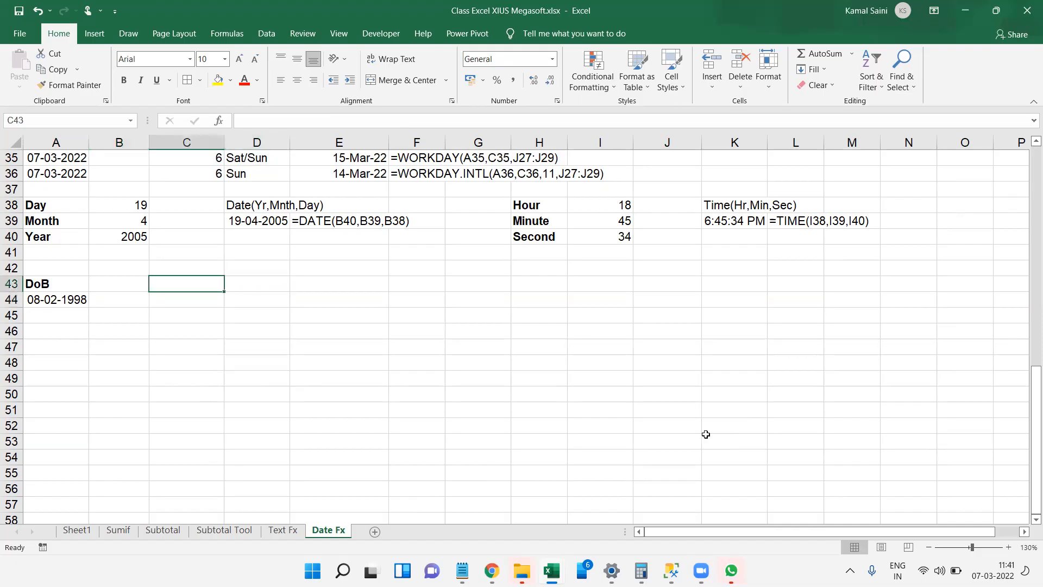
{"action": "key", "text": "Left"}
{"action": "type", "text": "Today"}
{"action": "key", "text": "Return"}
{"action": "type", "text": "=tod"}
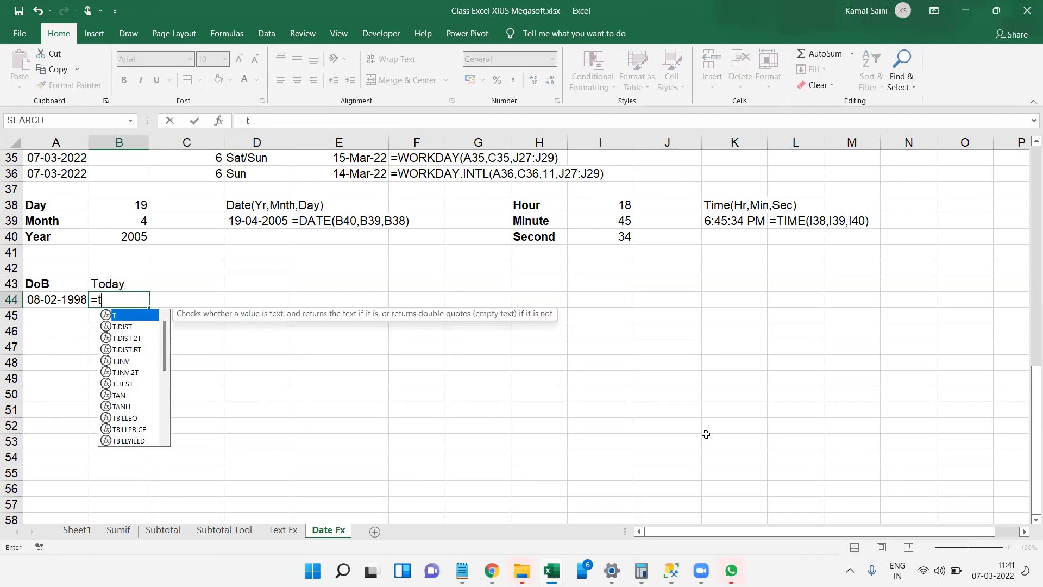
{"action": "key", "text": "Tab"}
{"action": "key", "text": "Tab"}
Step: Add the heading Age (Yrs) in D43 and make it bold
{"action": "key", "text": "Tab"}
{"action": "key", "text": "Up"}
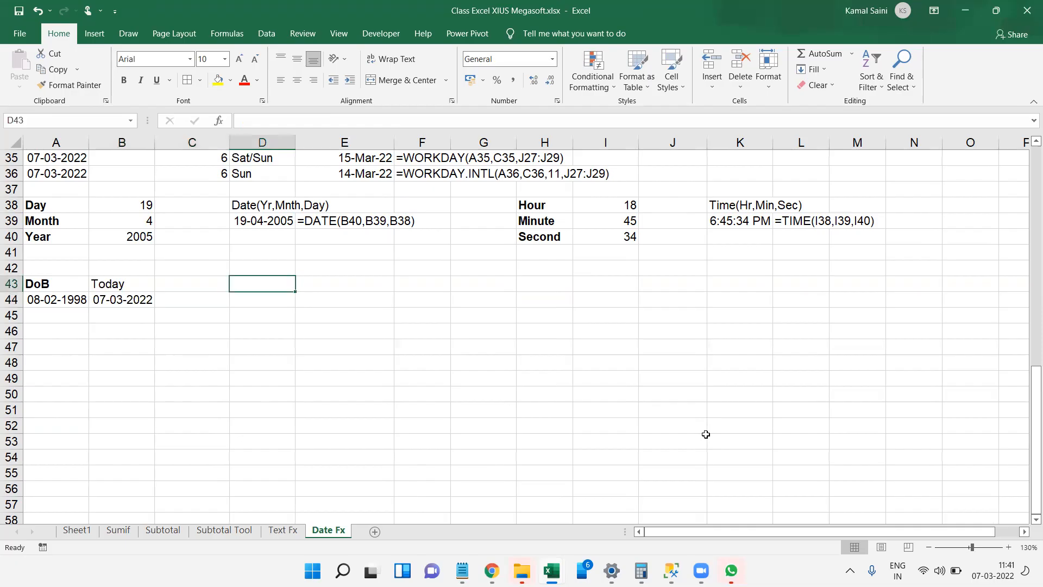
{"action": "type", "text": "Age (U"}
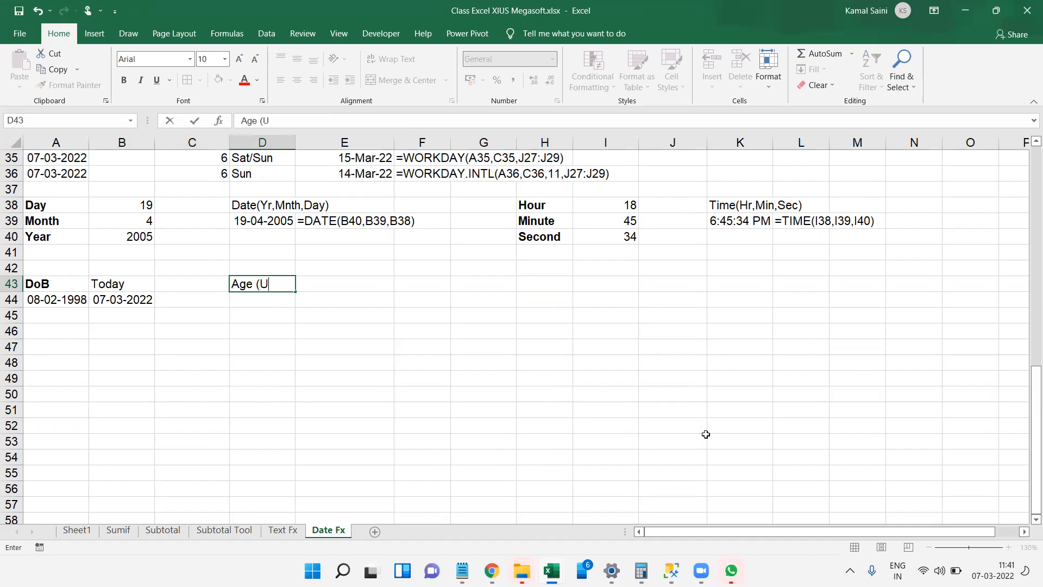
{"action": "key", "text": "BackSpace"}
{"action": "type", "text": "Yrs)"}
{"action": "key", "text": "Return"}
{"action": "key", "text": "Up"}
{"action": "key", "text": "ctrl+b"}
Step: Make the Today heading in B43 bold
{"action": "key", "text": "Left"}
{"action": "key", "text": "Left"}
{"action": "key", "text": "Left"}
{"action": "key", "text": "Right"}
{"action": "key", "text": "ctrl+b"}
Step: Calculate the age in years in D44 with =YEARFRAC(A44,B44)
{"action": "key", "text": "Right"}
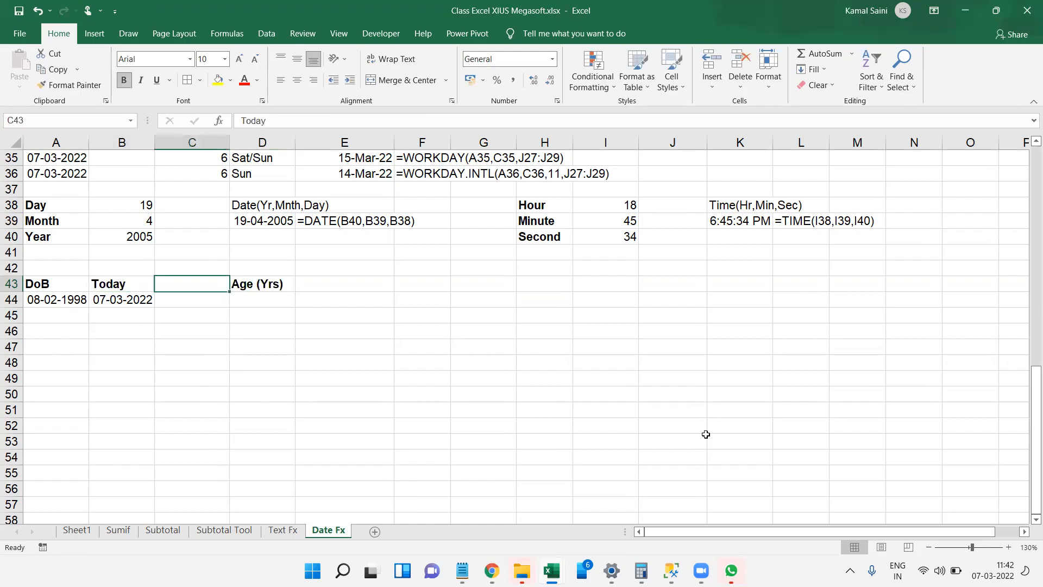
{"action": "key", "text": "Right"}
{"action": "key", "text": "Down"}
{"action": "type", "text": "=ye"}
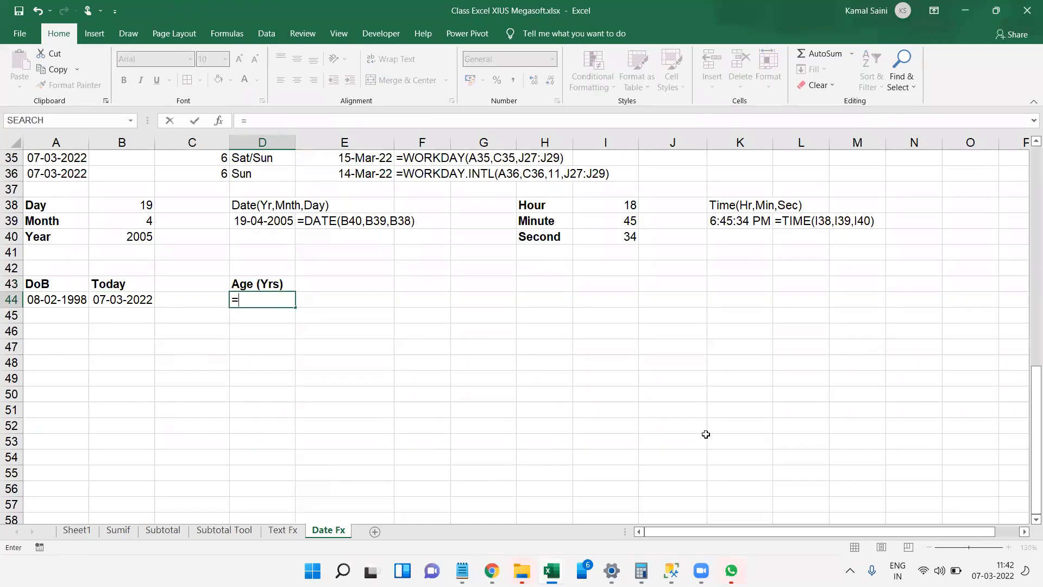
{"action": "key", "text": "Tab"}
{"action": "key", "text": "Left"}
{"action": "key", "text": "Left"}
{"action": "key", "text": "Left"}
{"action": "type", "text": ","}
{"action": "key", "text": "Left"}
{"action": "key", "text": "Left"}
{"action": "type", "text": ")"}
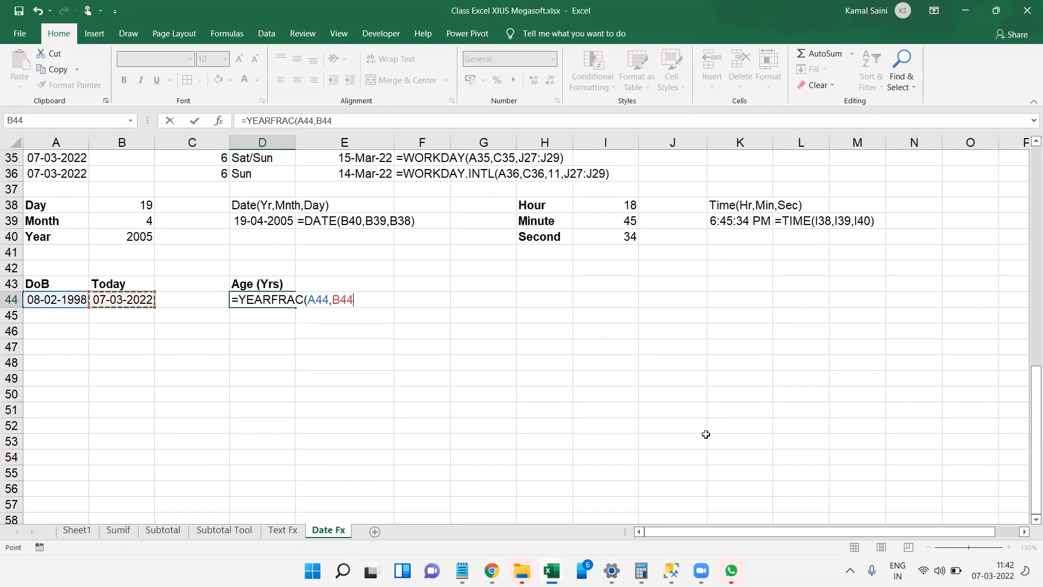
{"action": "key", "text": "Tab"}
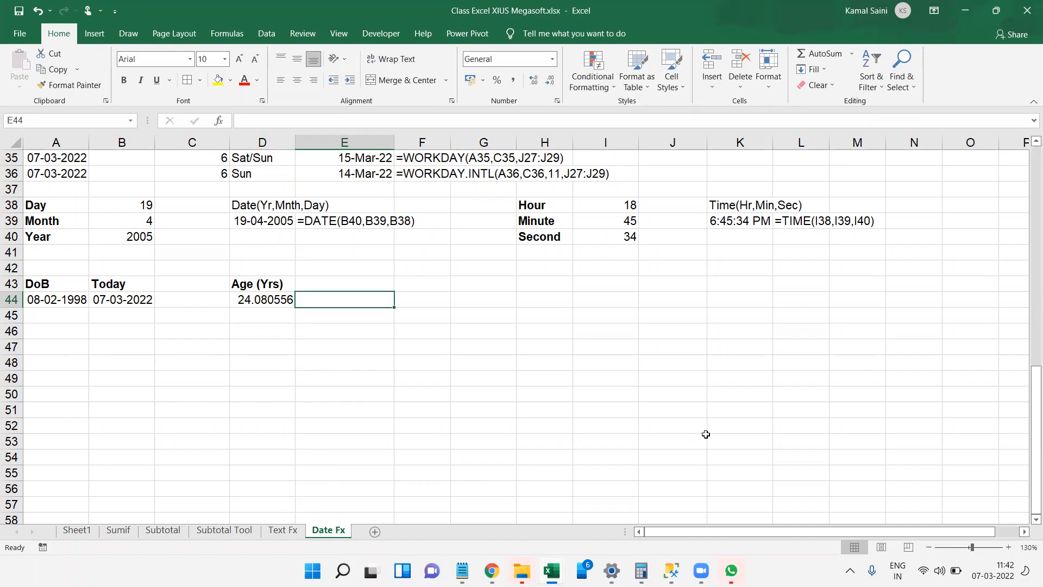
Step: Show the YEARFRAC formula of D44 as text in D45 using FORMULATEXT
{"action": "key", "text": "Left"}
{"action": "key", "text": "Down"}
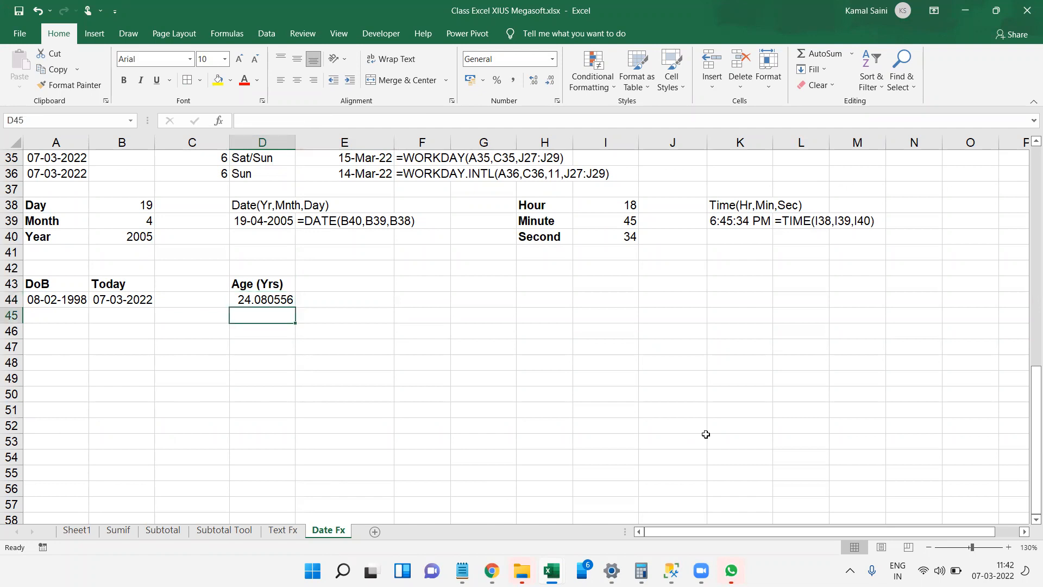
{"action": "type", "text": "=fiord"}
{"action": "key", "text": "Tab"}
{"action": "key", "text": "Left"}
{"action": "type", "text": "=form"}
{"action": "key", "text": "Tab"}
{"action": "key", "text": "Up"}
{"action": "key", "text": "Tab"}
{"action": "key", "text": "Tab"}
{"action": "key", "text": "Tab"}
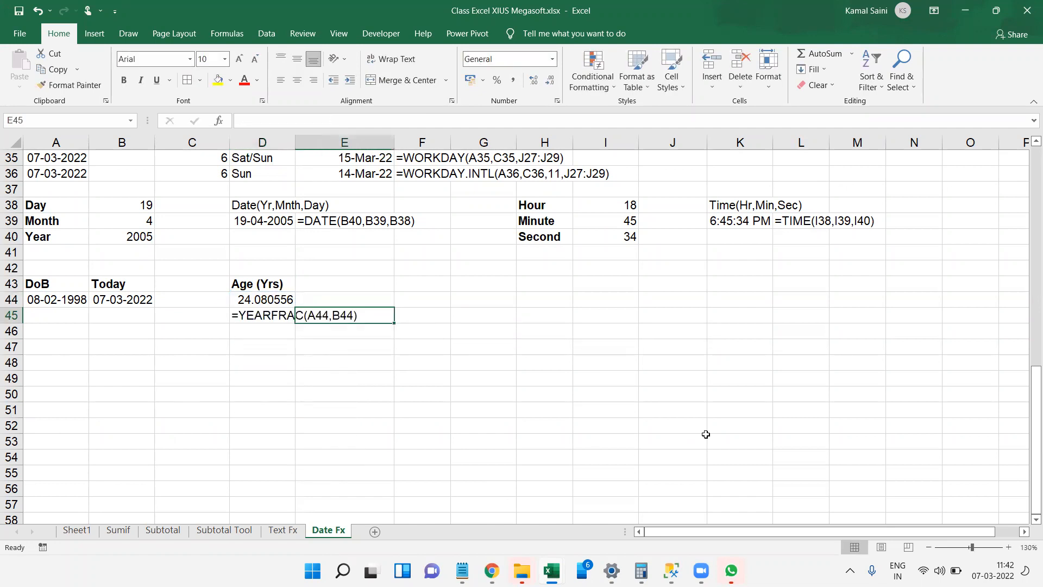
Step: Examine the current-date formula in B44, the date of birth in A44 and the age formula in D44
{"action": "key", "text": "Up"}
{"action": "key", "text": "Up"}
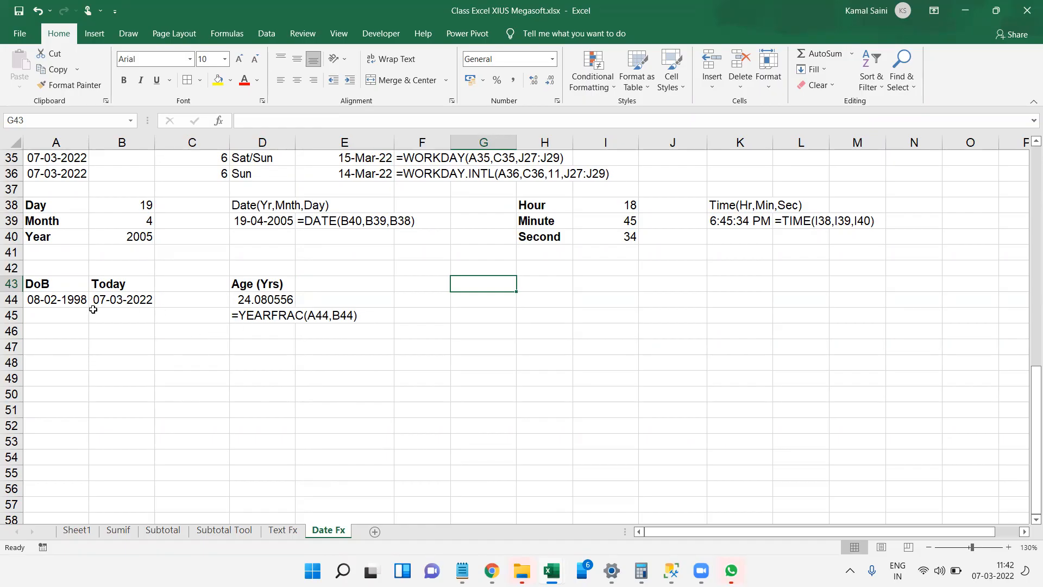
{"action": "double_click", "coordinate": [119, 300]}
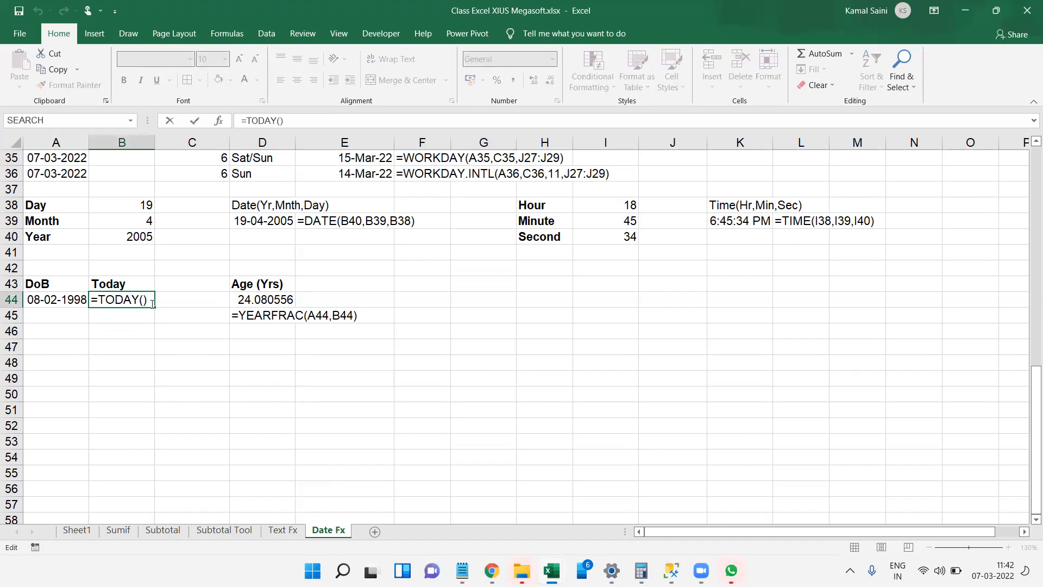
{"action": "key", "text": "Return"}
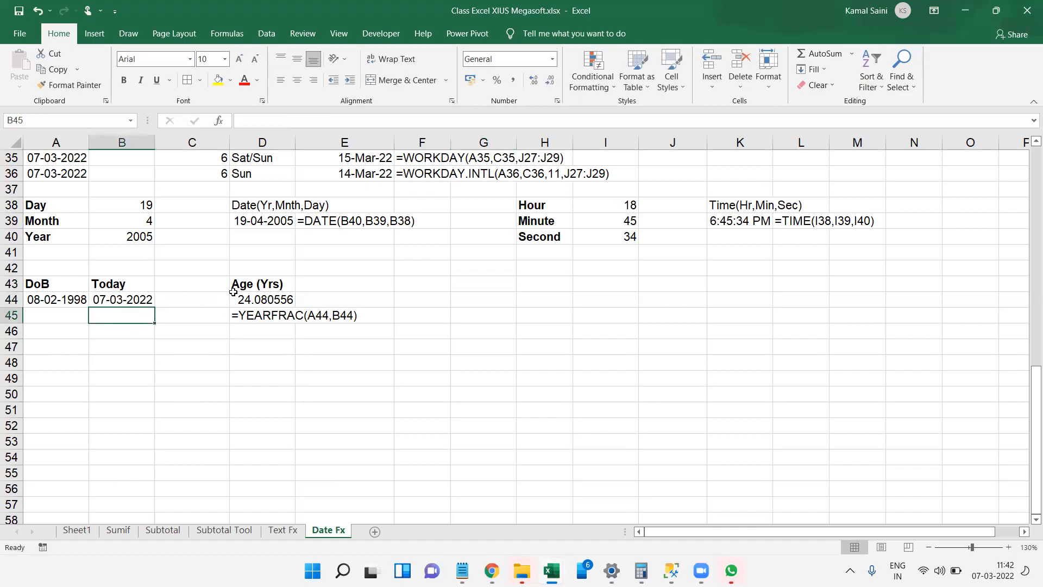
{"action": "left_click", "coordinate": [266, 289]}
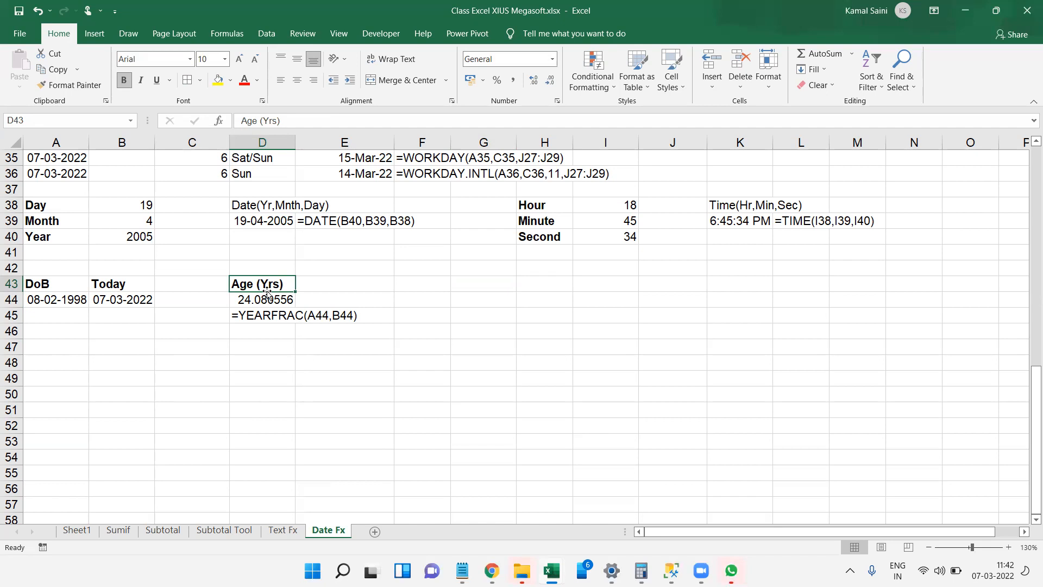
{"action": "left_click", "coordinate": [49, 299]}
{"action": "left_click", "coordinate": [106, 303]}
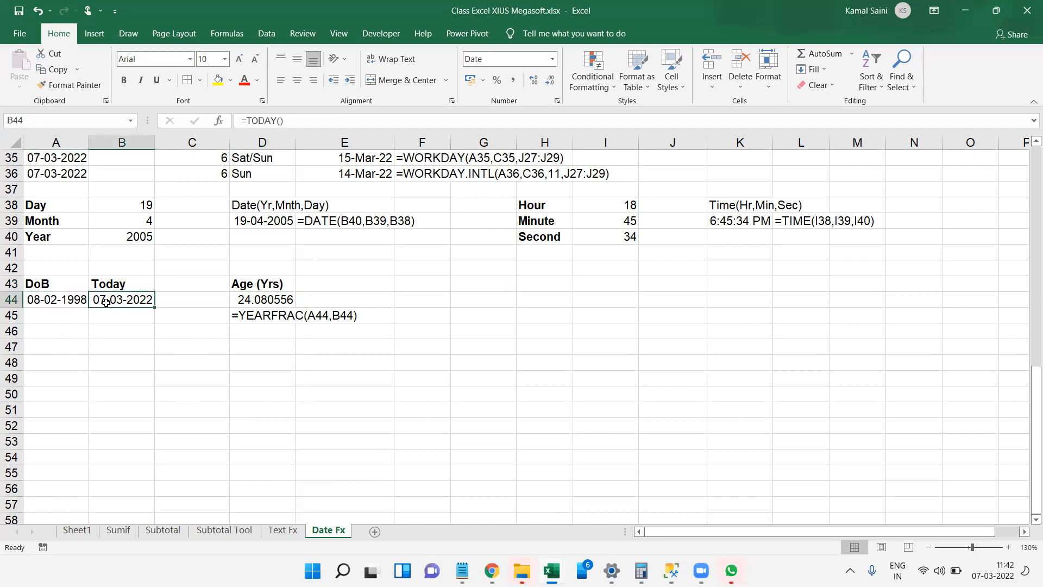
{"action": "left_click", "coordinate": [248, 296]}
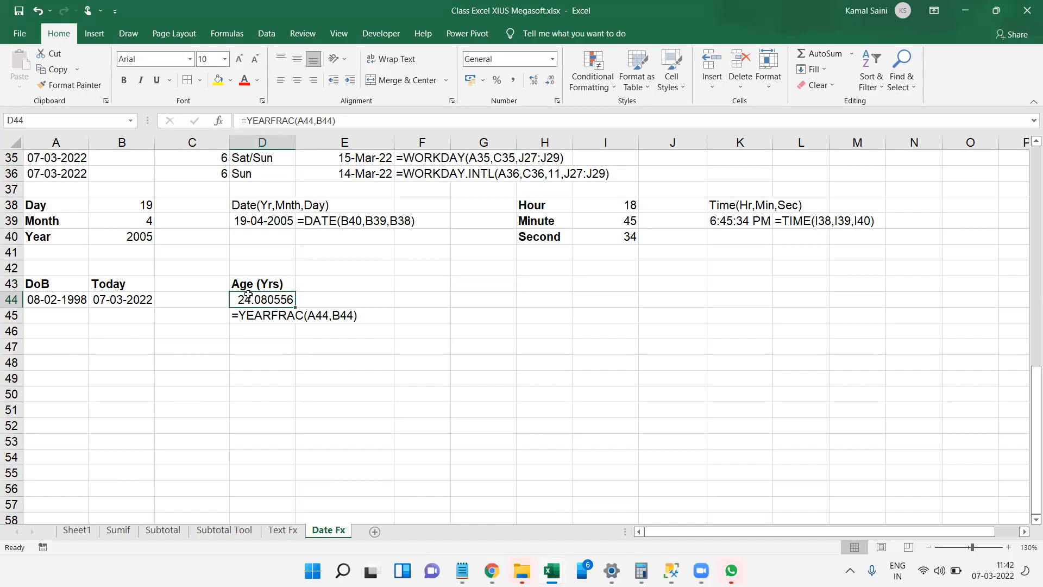
Step: Add the heading Age (Day) in G43 and make it bold
{"action": "key", "text": "Right"}
{"action": "key", "text": "Right"}
{"action": "key", "text": "Right"}
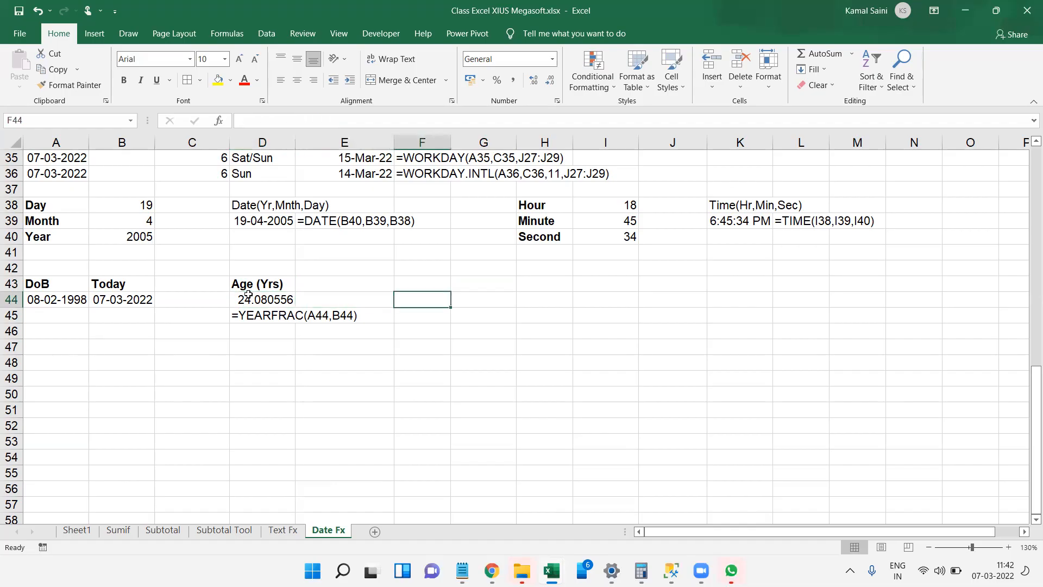
{"action": "key", "text": "Up"}
{"action": "type", "text": "AGe"}
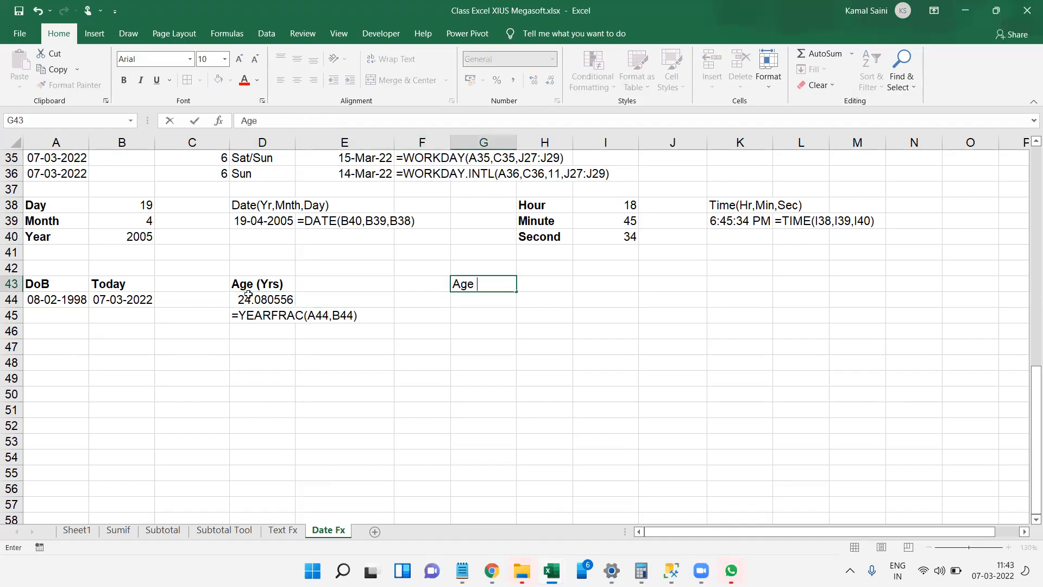
{"action": "type", "text": " (Day)"}
{"action": "key", "text": "Return"}
{"action": "key", "text": "Up"}
{"action": "key", "text": "ctrl+b"}
Step: Calculate the age in days in G44 by subtracting the date of birth from today's date with =B44-A44
{"action": "key", "text": "Down"}
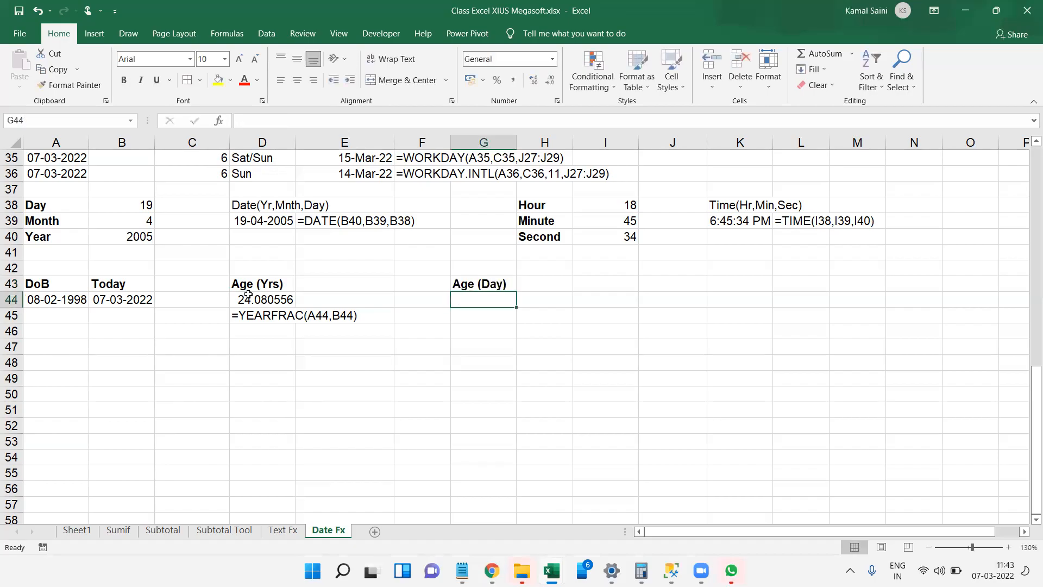
{"action": "type", "text": "="}
{"action": "key", "text": "Left"}
{"action": "key", "text": "Left"}
{"action": "key", "text": "Left"}
{"action": "key", "text": "Left"}
{"action": "key", "text": "Left"}
{"action": "type", "text": "-"}
{"action": "key", "text": "Left"}
{"action": "key", "text": "Left"}
{"action": "key", "text": "Left"}
{"action": "key", "text": "Left"}
{"action": "key", "text": "Left"}
{"action": "key", "text": "Left"}
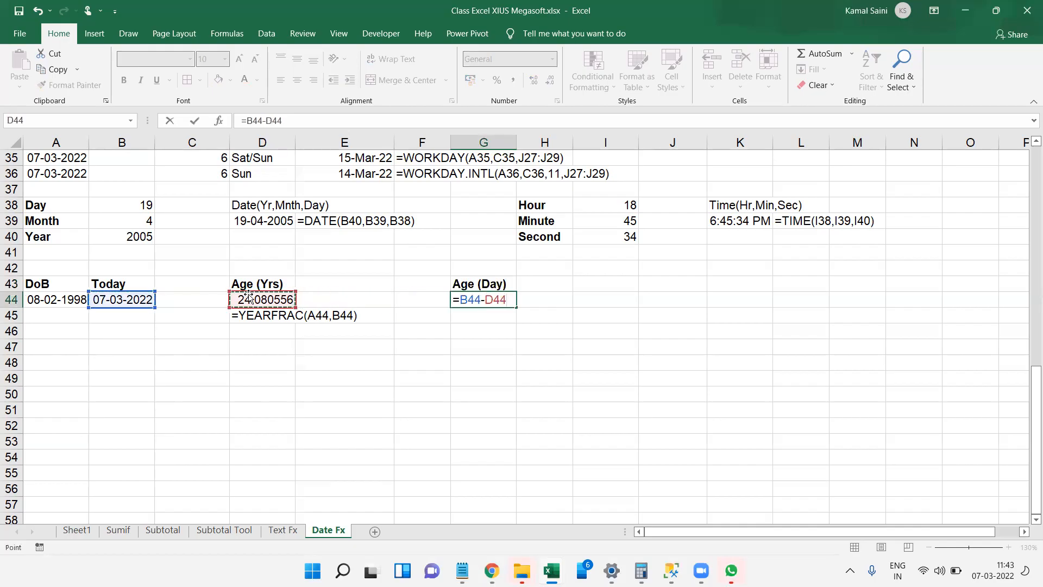
{"action": "key", "text": "Return"}
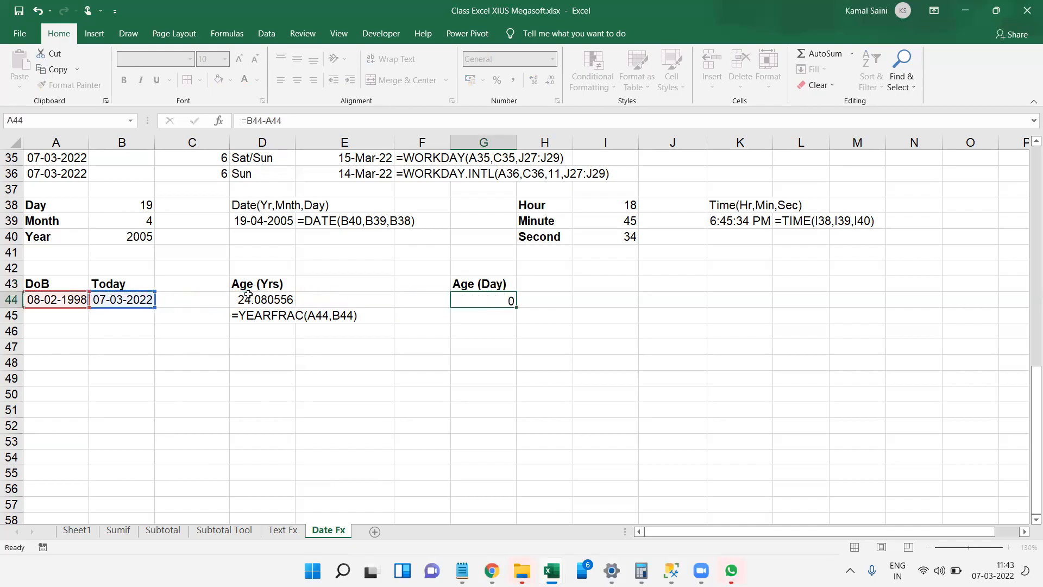
Step: Show the subtraction formula of G44 as text in G45 using FORMULATEXT
{"action": "type", "text": "=FORMULATEXT("}
{"action": "key", "text": "Up"}
{"action": "key", "text": "Return"}
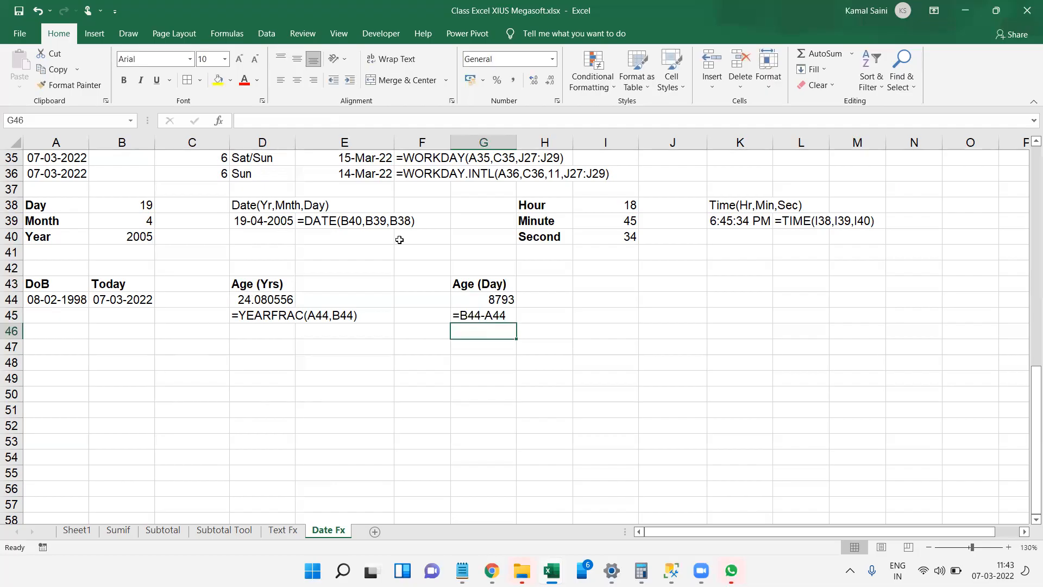
Step: Add the heading Age (Months) in J43 and make it bold
{"action": "left_click", "coordinate": [488, 288]}
{"action": "left_click", "coordinate": [484, 307]}
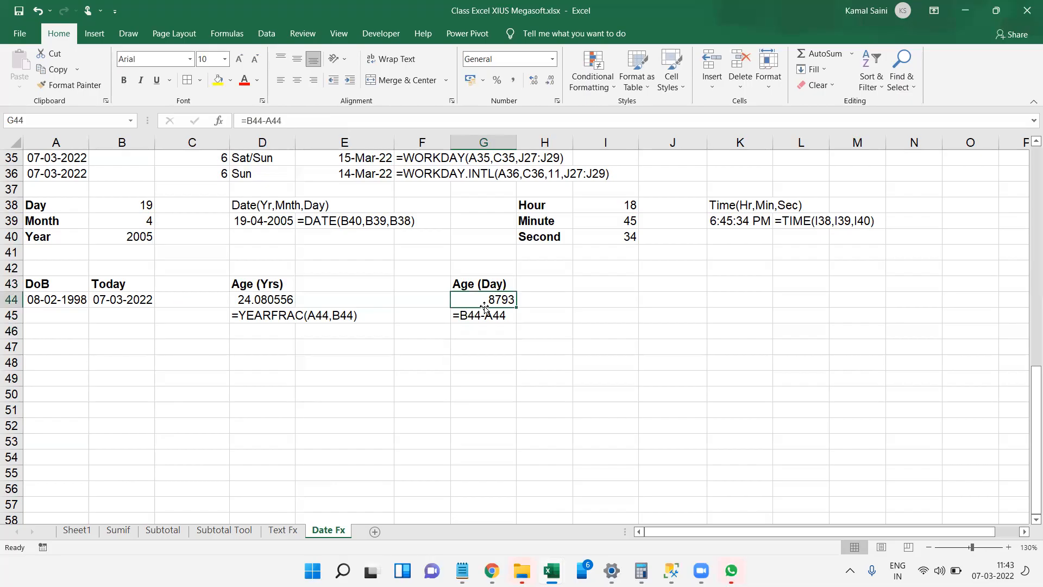
{"action": "key", "text": "Right"}
{"action": "key", "text": "Left"}
{"action": "key", "text": "Right"}
{"action": "key", "text": "Right"}
{"action": "key", "text": "Right"}
{"action": "key", "text": "Right"}
{"action": "key", "text": "Up"}
{"action": "key", "text": "Left"}
{"action": "type", "text": "Age"}
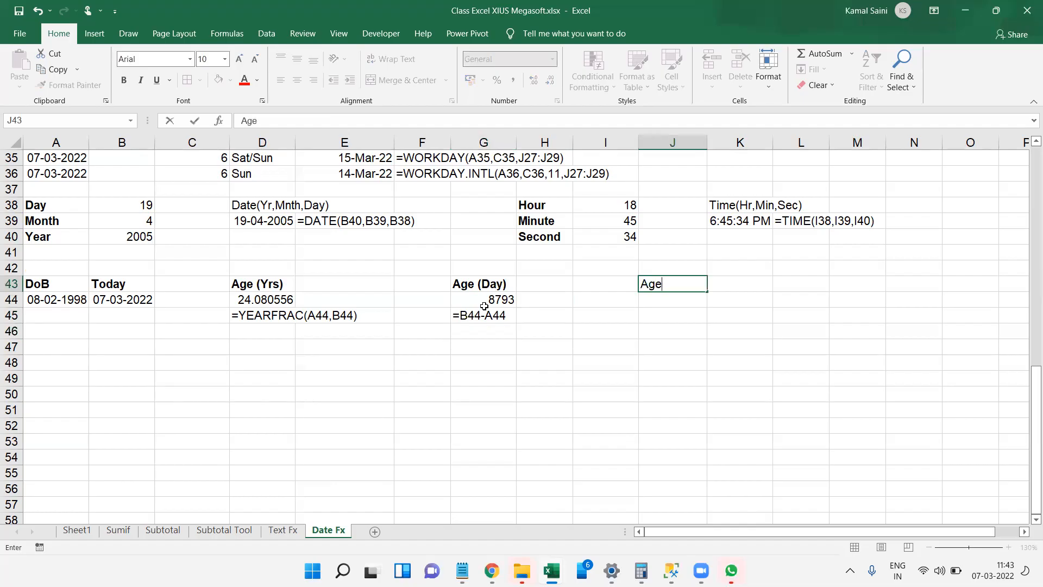
{"action": "type", "text": "m("}
{"action": "key", "text": "BackSpace"}
{"action": "key", "text": "BackSpace"}
{"action": "type", "text": "(Motns"}
{"action": "key", "text": "BackSpace"}
{"action": "key", "text": "BackSpace"}
{"action": "key", "text": "BackSpace"}
{"action": "type", "text": "nths)"}
{"action": "key", "text": "Return"}
{"action": "key", "text": "Up"}
{"action": "key", "text": "ctrl+b"}
Step: Calculate the age in months in J44 with =DATEDIF(A44,B44,"m")
{"action": "key", "text": "Down"}
{"action": "type", "text": "="}
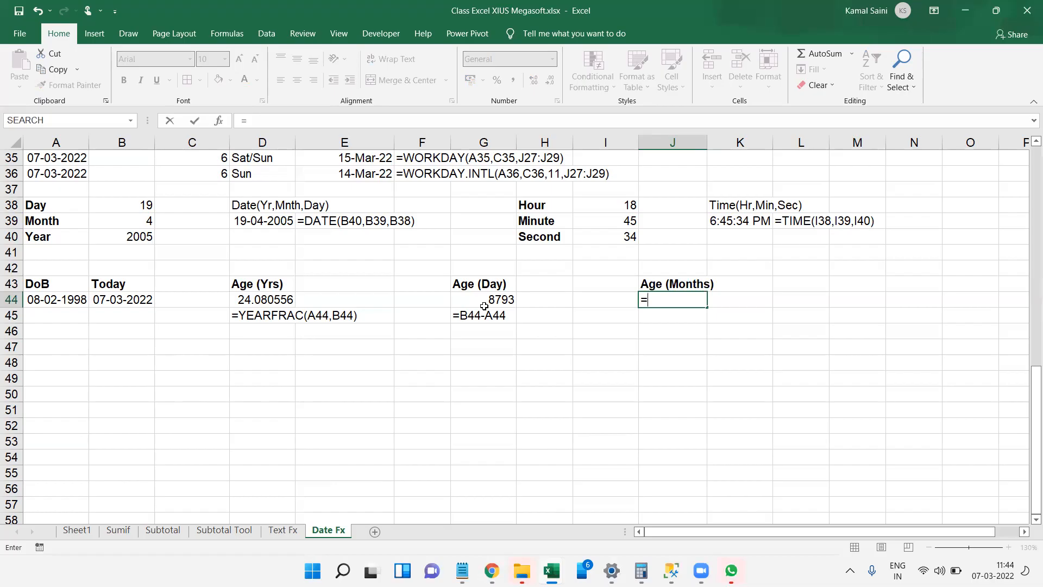
{"action": "type", "text": "ag"}
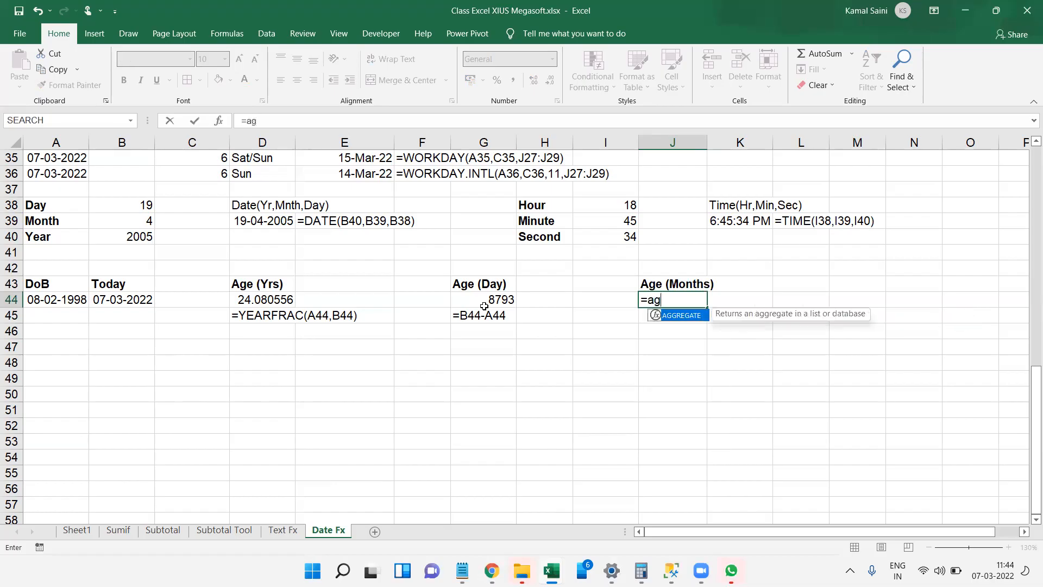
{"action": "key", "text": "BackSpace"}
{"action": "key", "text": "BackSpace"}
{"action": "type", "text": "dated"}
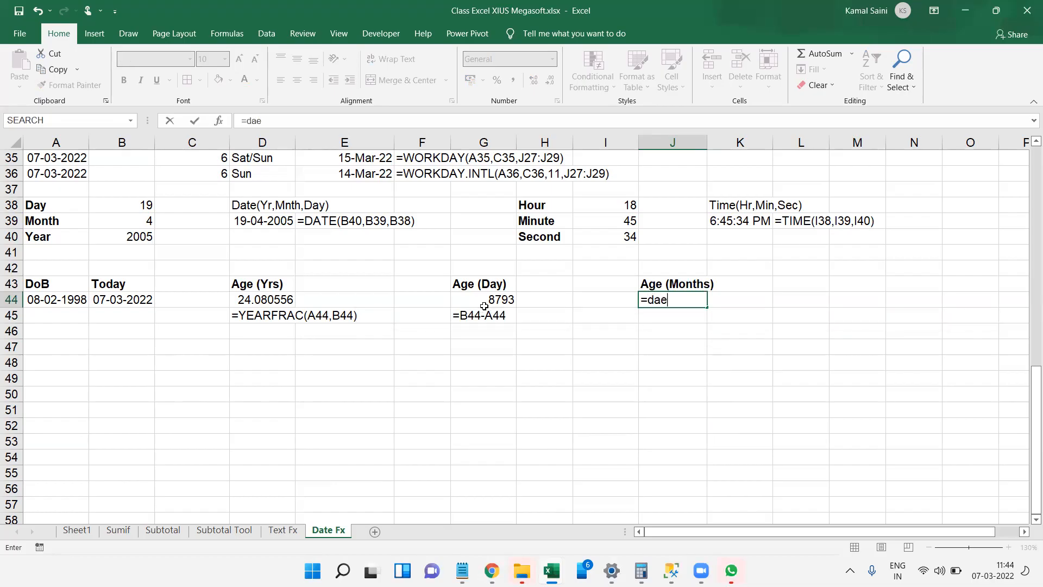
{"action": "type", "text": "if*"}
{"action": "key", "text": "BackSpace"}
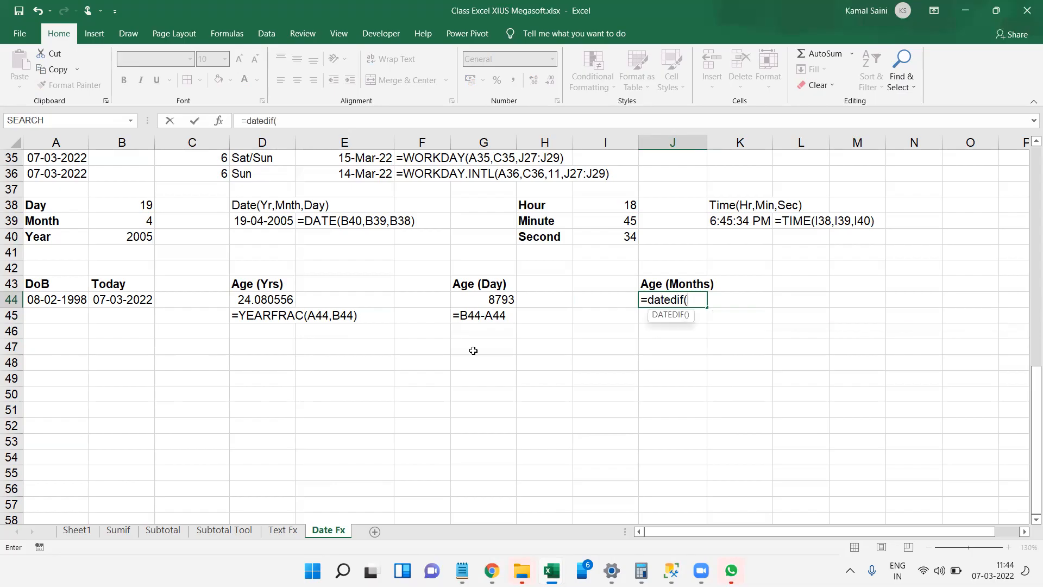
{"action": "type", "text": "("}
{"action": "left_click", "coordinate": [75, 297]}
{"action": "type", "text": ","}
{"action": "left_click", "coordinate": [117, 299]}
{"action": "type", "text": ","}
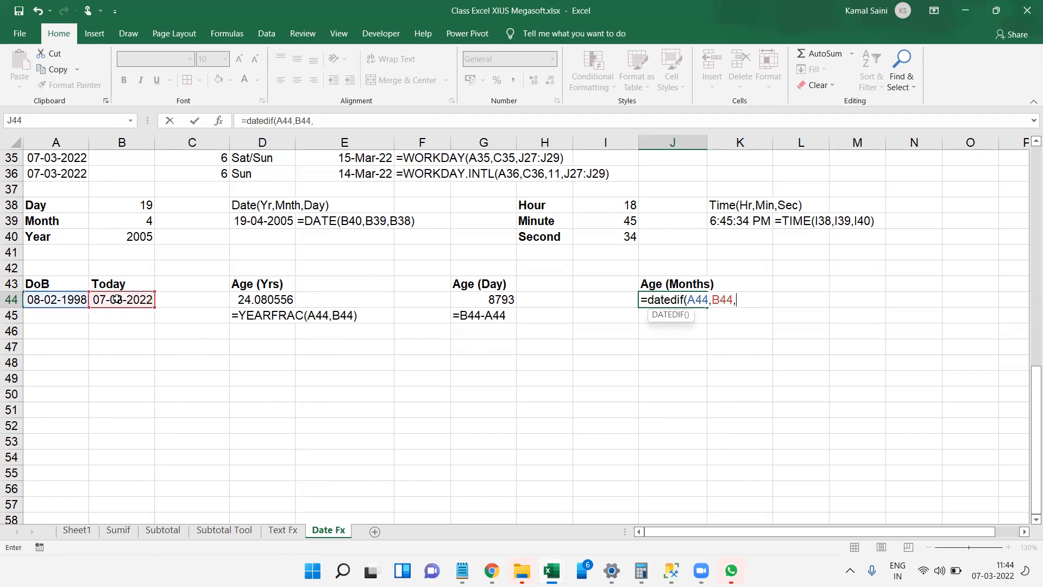
{"action": "type", "text": "\"m\")"}
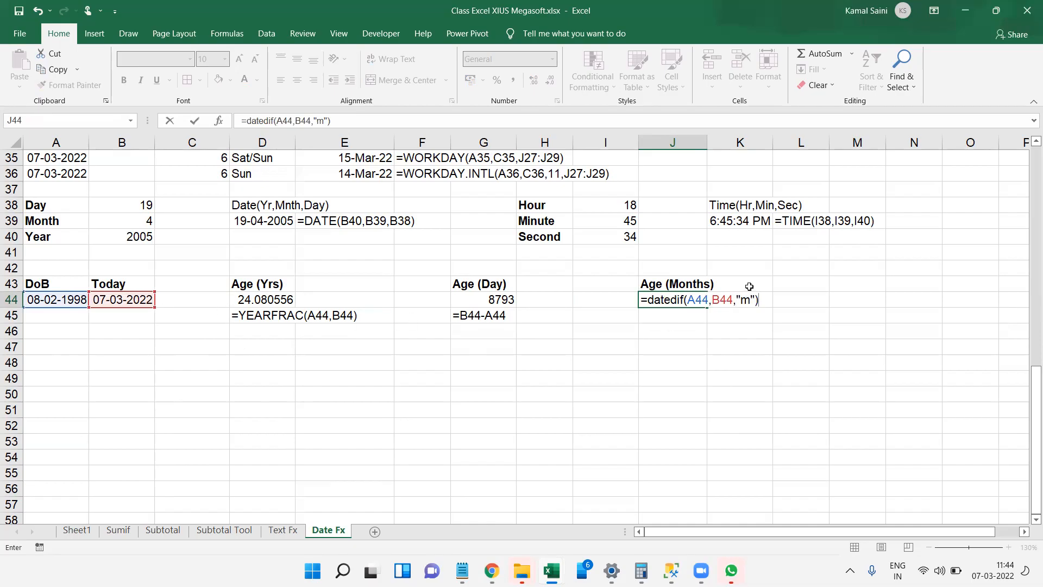
{"action": "left_click", "coordinate": [729, 306]}
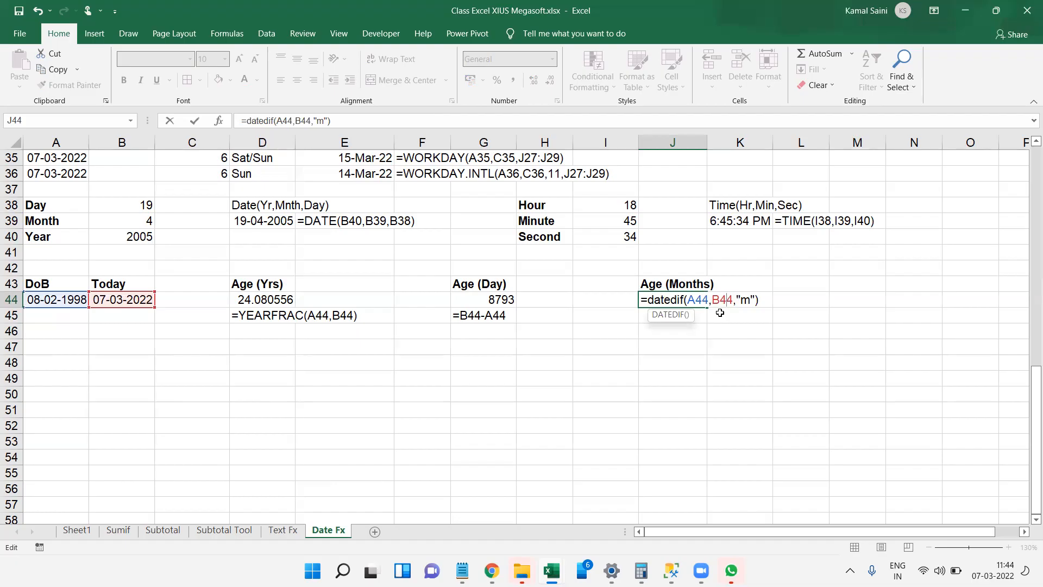
{"action": "key", "text": "Return"}
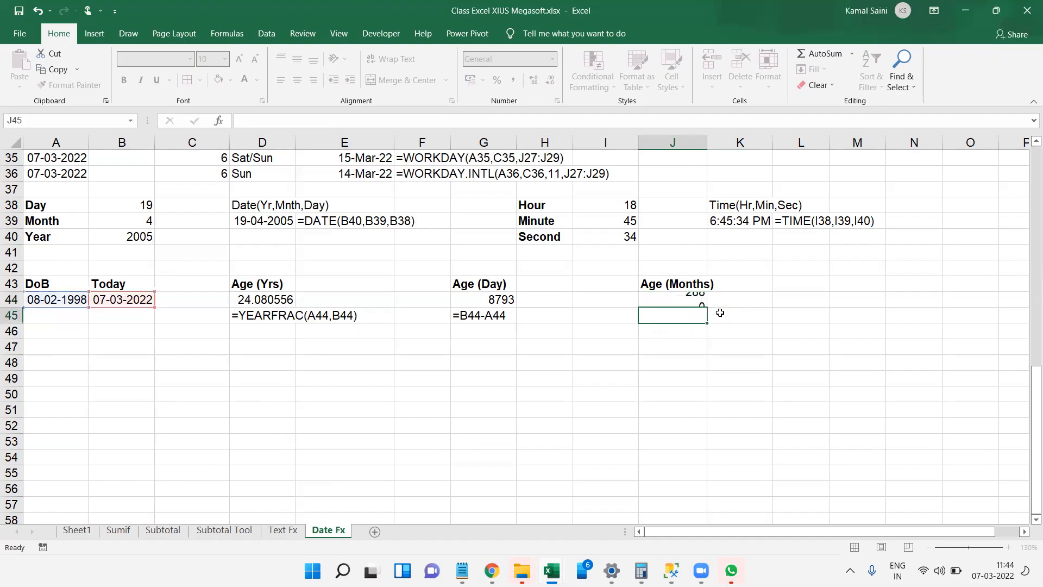
Step: Show the DATEDIF formula of J44 as text in J45 using FORMULATEXT
{"action": "type", "text": "=form"}
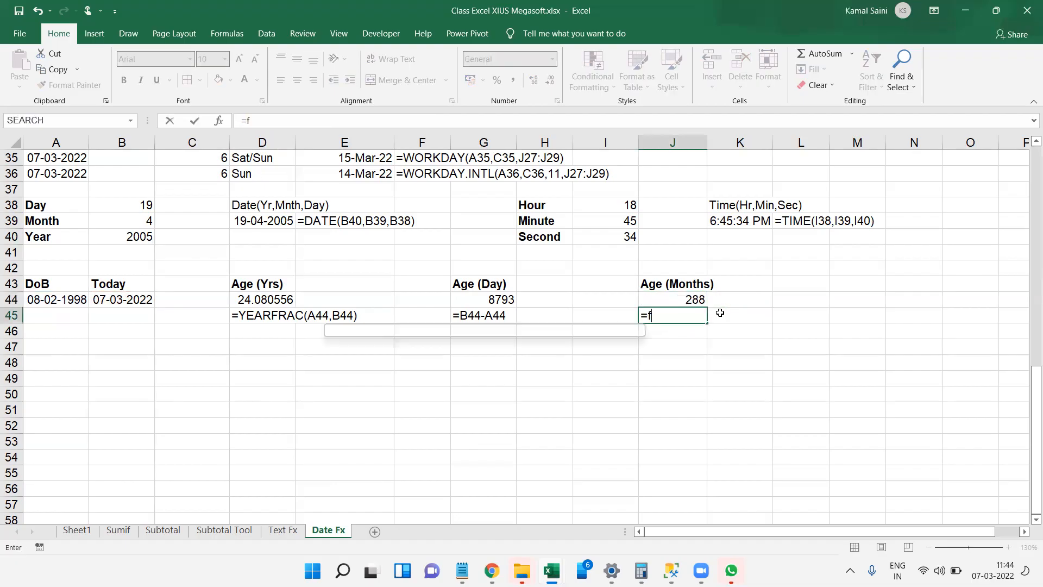
{"action": "key", "text": "Tab"}
{"action": "key", "text": "Up"}
{"action": "key", "text": "Tab"}
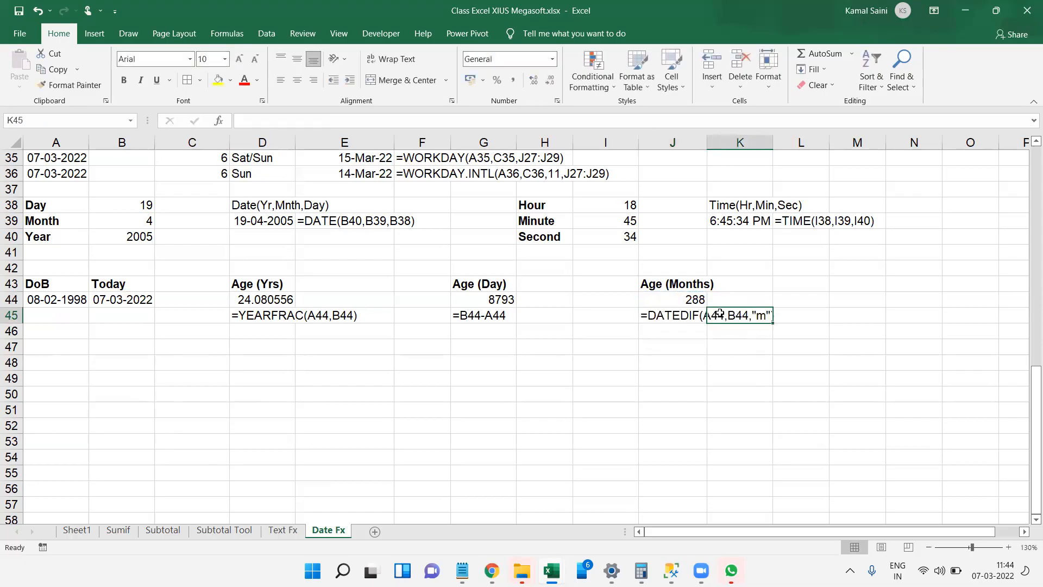
Step: Enter the heading Time in A48 below the age examples
{"action": "left_click", "coordinate": [690, 341]}
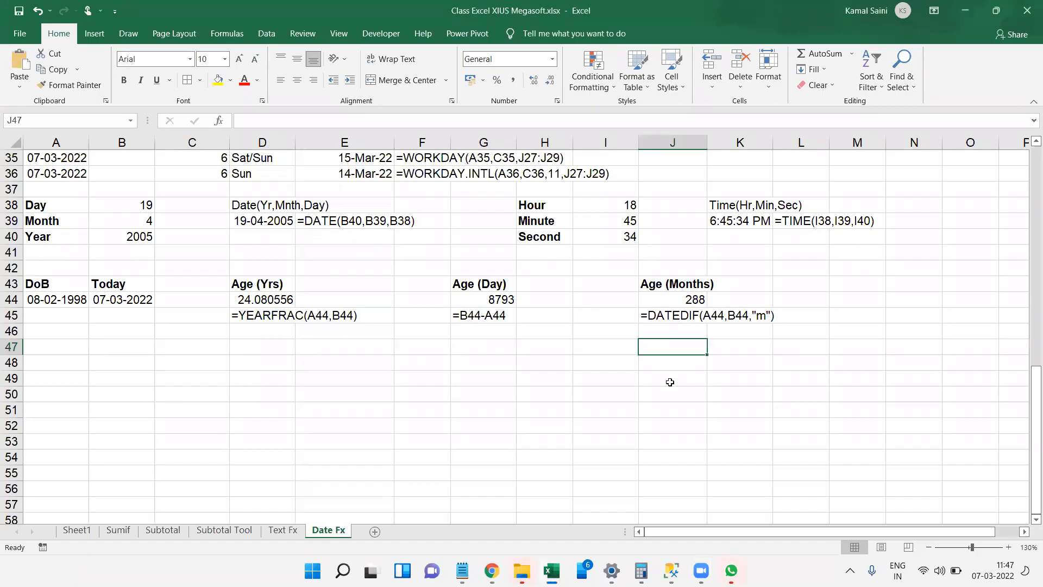
{"action": "key", "text": "Left"}
{"action": "key", "text": "Left"}
{"action": "key", "text": "Left"}
{"action": "key", "text": "Left"}
{"action": "key", "text": "Left"}
{"action": "key", "text": "Left"}
{"action": "key", "text": "Left"}
{"action": "key", "text": "Left"}
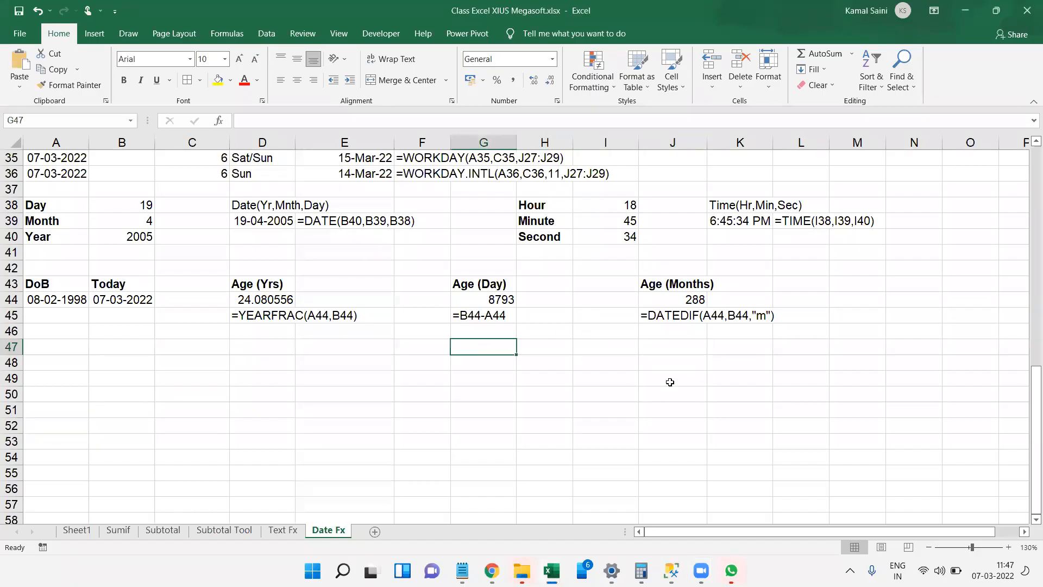
{"action": "key", "text": "Left"}
{"action": "key", "text": "Down"}
{"action": "key", "text": "Down"}
{"action": "key", "text": "Up"}
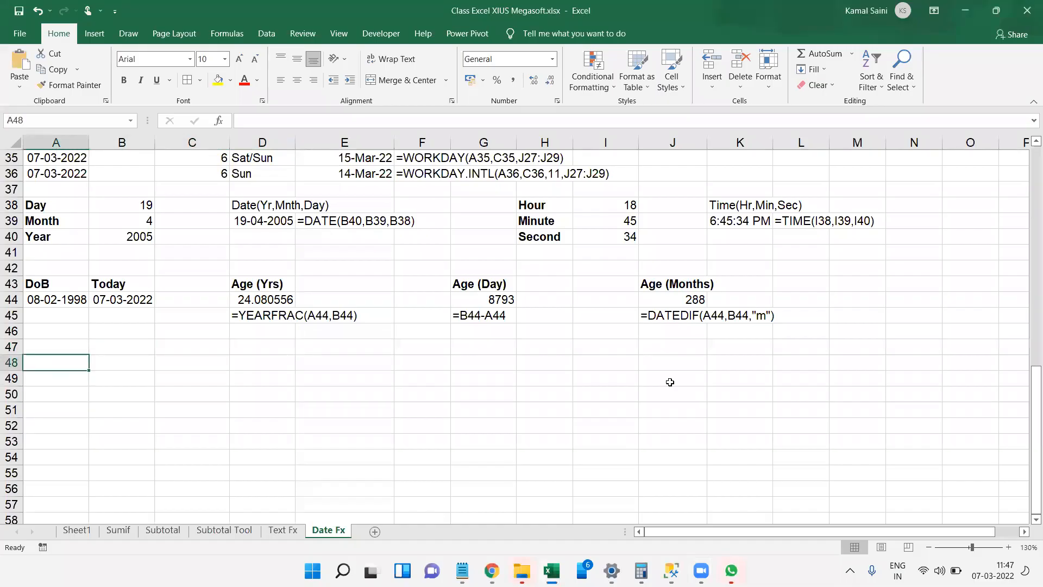
{"action": "type", "text": "Time"}
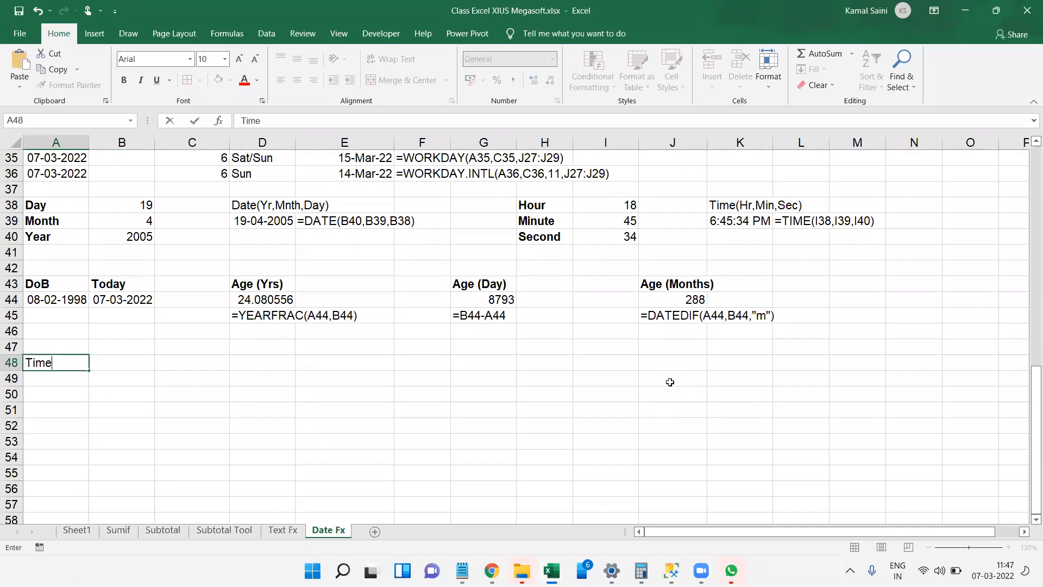
{"action": "key", "text": "Return"}
Step: Fill A49:A55 with random numbers using =RAND()
{"action": "key", "text": "shift+Down"}
{"action": "key", "text": "shift+Down"}
{"action": "key", "text": "shift+Down"}
{"action": "key", "text": "shift+Down"}
{"action": "key", "text": "shift+Down"}
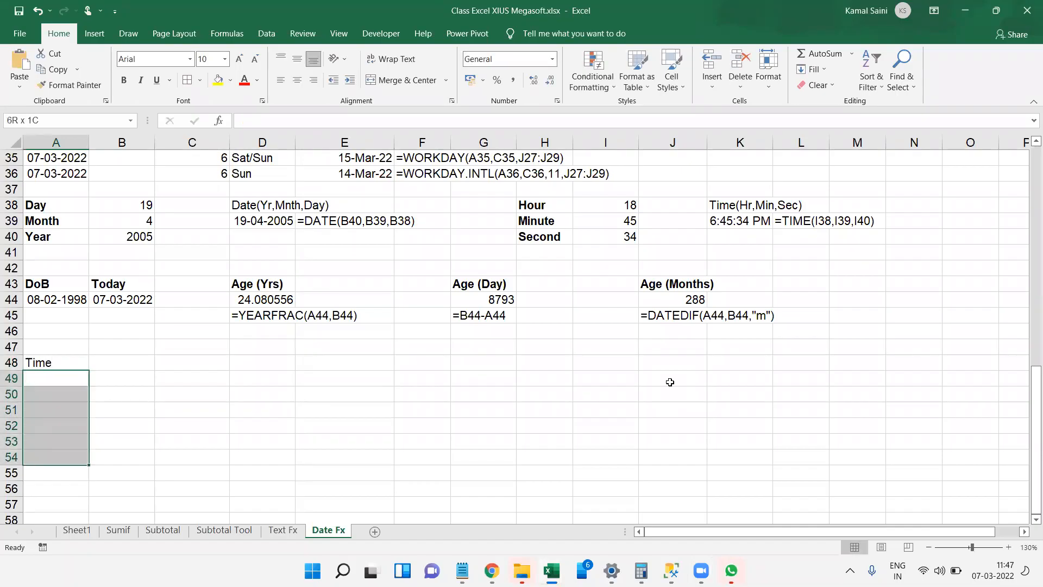
{"action": "type", "text": "=ran"}
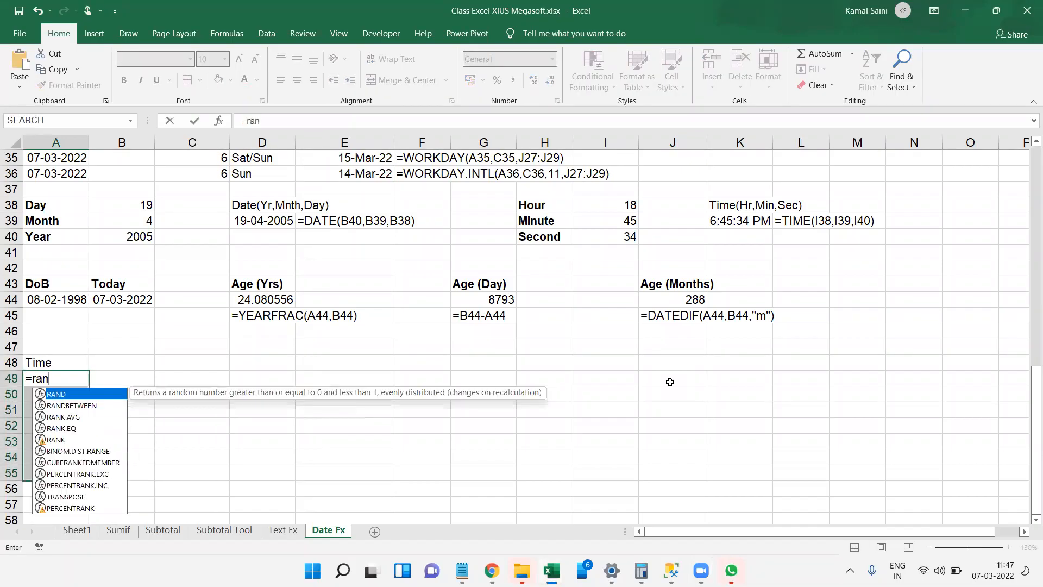
{"action": "key", "text": "Tab"}
{"action": "type", "text": ")"}
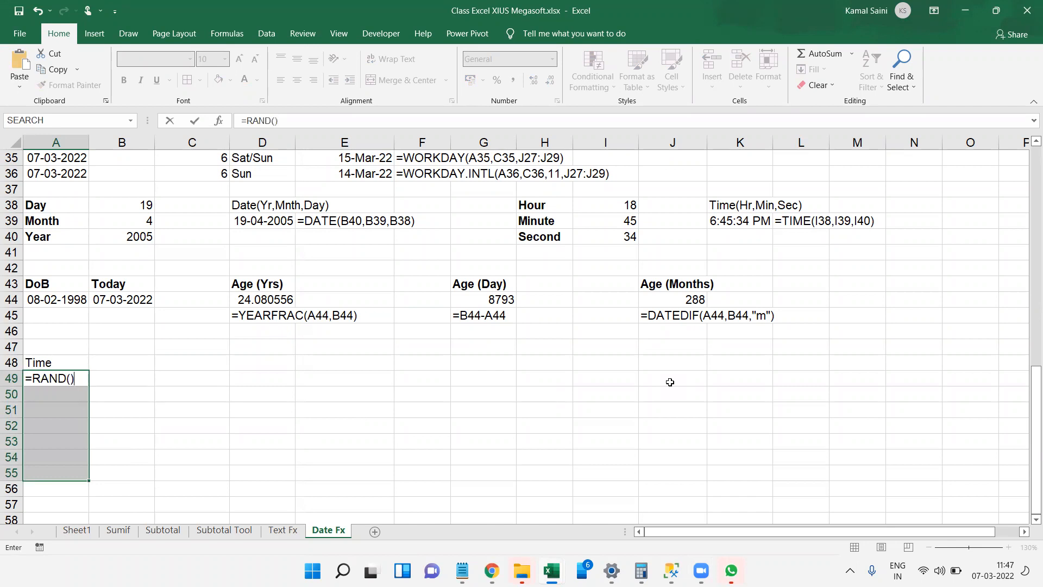
{"action": "key", "text": "ctrl+Return"}
Step: Replace the RAND formulas in A49:A55 with their values and format them as hours and minutes
{"action": "key", "text": "ctrl+c"}
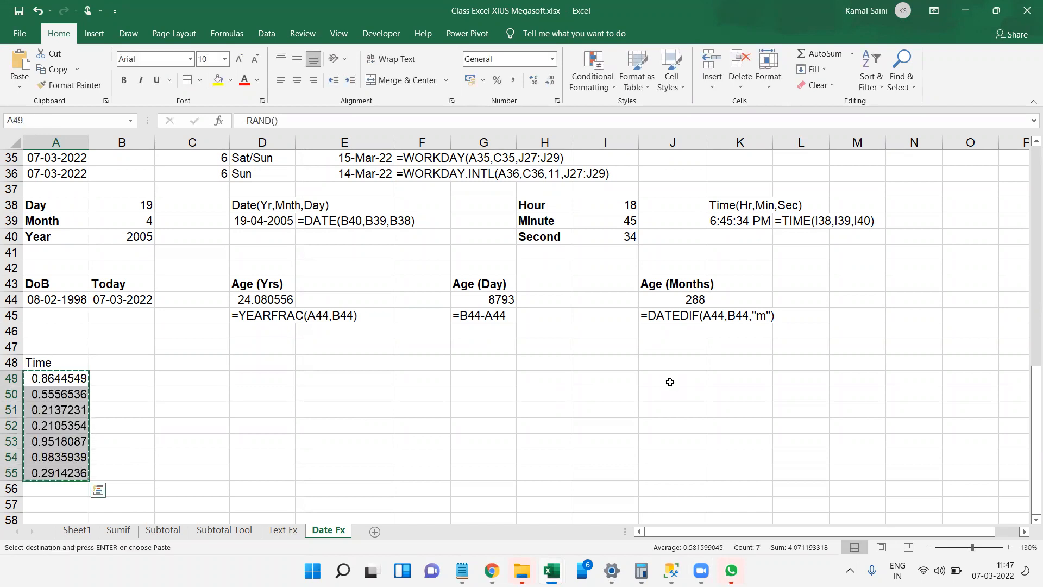
{"action": "key", "text": "ctrl+alt+v"}
{"action": "key", "text": "Down"}
{"action": "key", "text": "Down"}
{"action": "key", "text": "Return"}
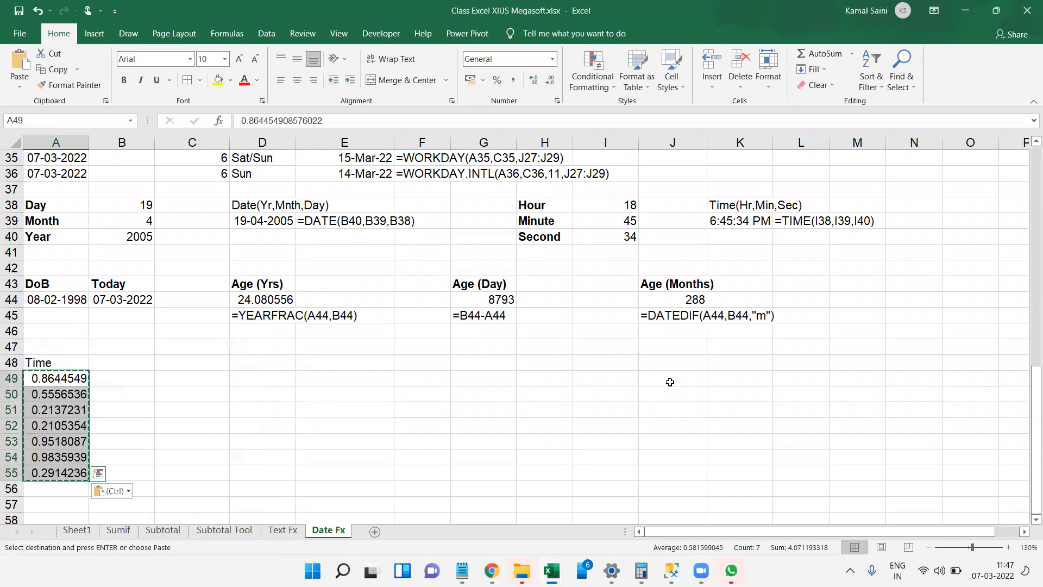
{"action": "key", "text": "ctrl+shift+2"}
{"action": "key", "text": "Up"}
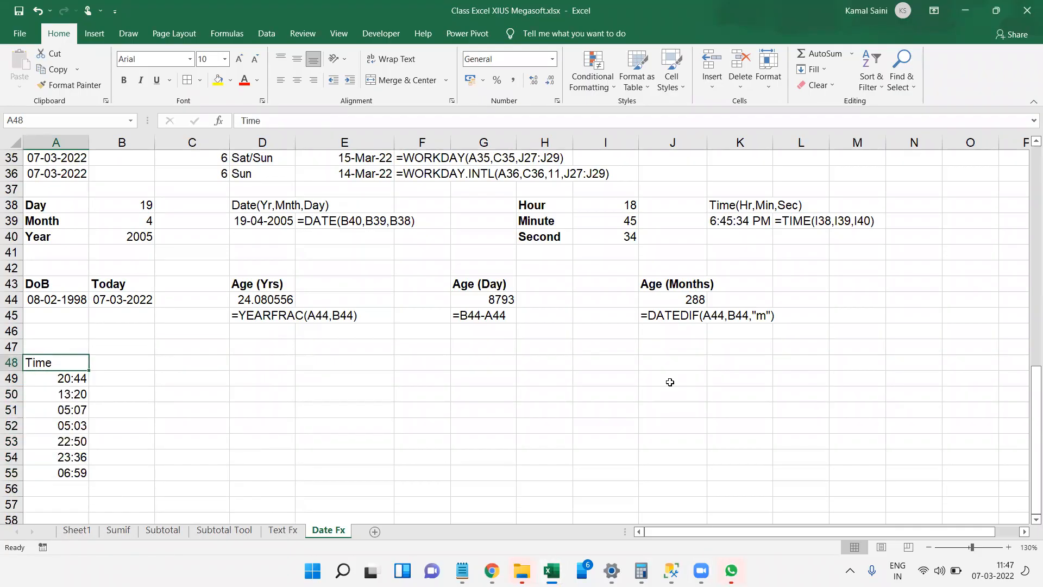
Step: Merge and center cells B47:D47 above the columns beside the Time list
{"action": "key", "text": "Right"}
{"action": "key", "text": "Up"}
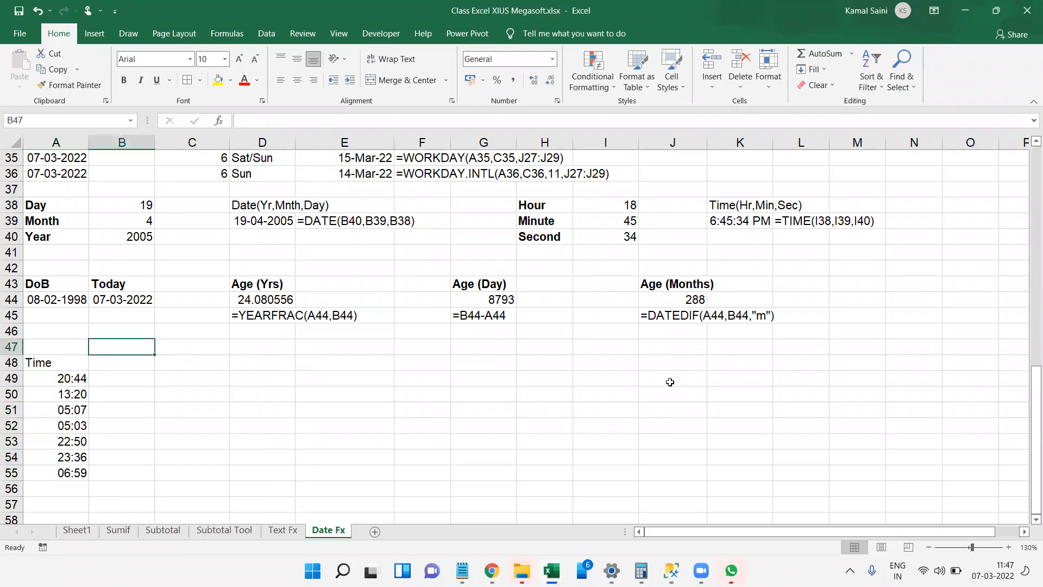
{"action": "key", "text": "shift+Right"}
{"action": "key", "text": "shift+Right"}
{"action": "key", "text": "alt+h"}
{"action": "key", "text": "m"}
{"action": "key", "text": "c"}
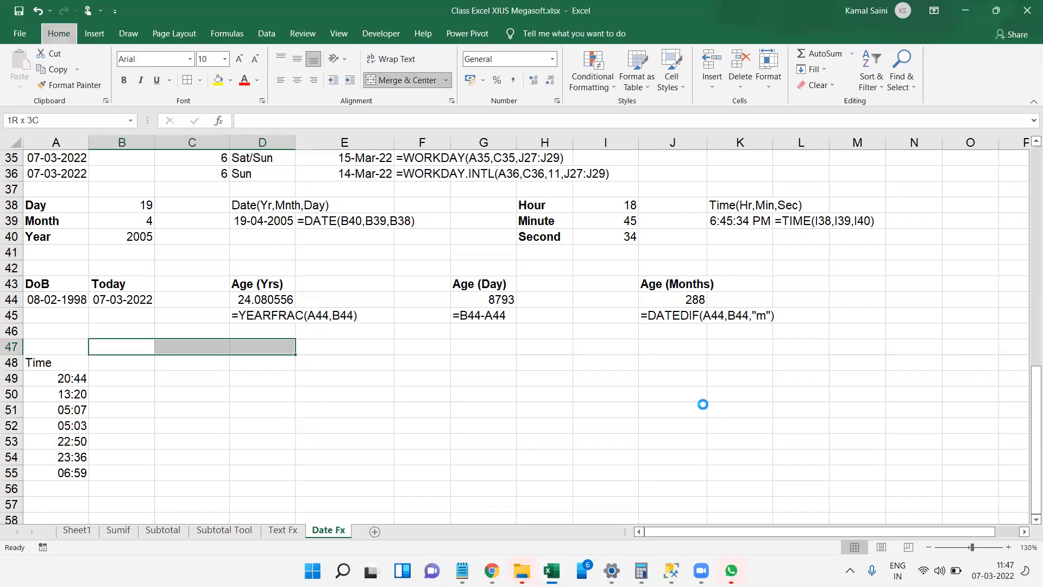
{"action": "key", "text": "Down"}
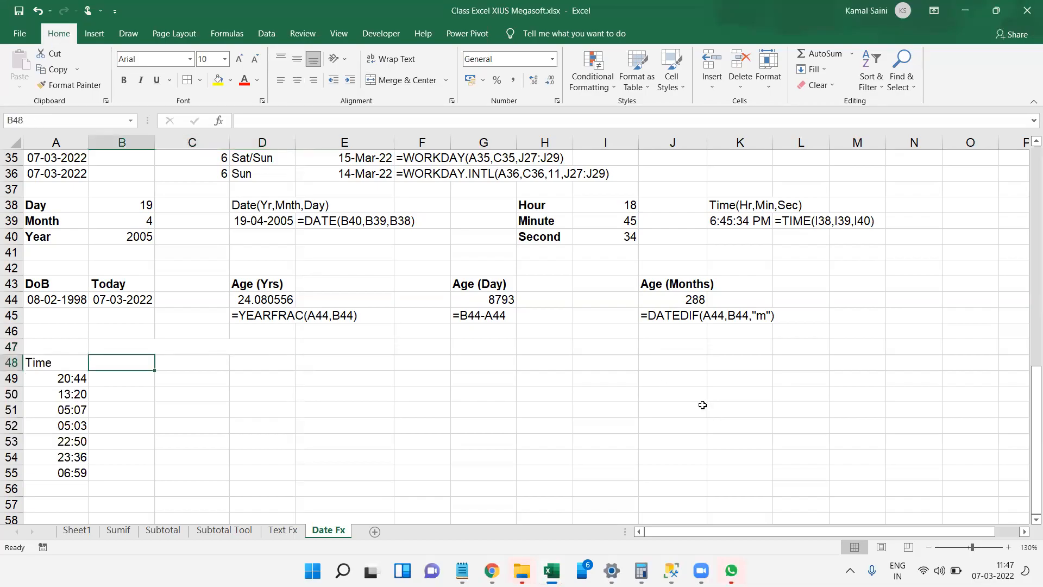
Step: Center-align B48:D48 and enter the heading Nearest in the merged cell B47:D47
{"action": "key", "text": "shift+Right"}
{"action": "key", "text": "shift+Right"}
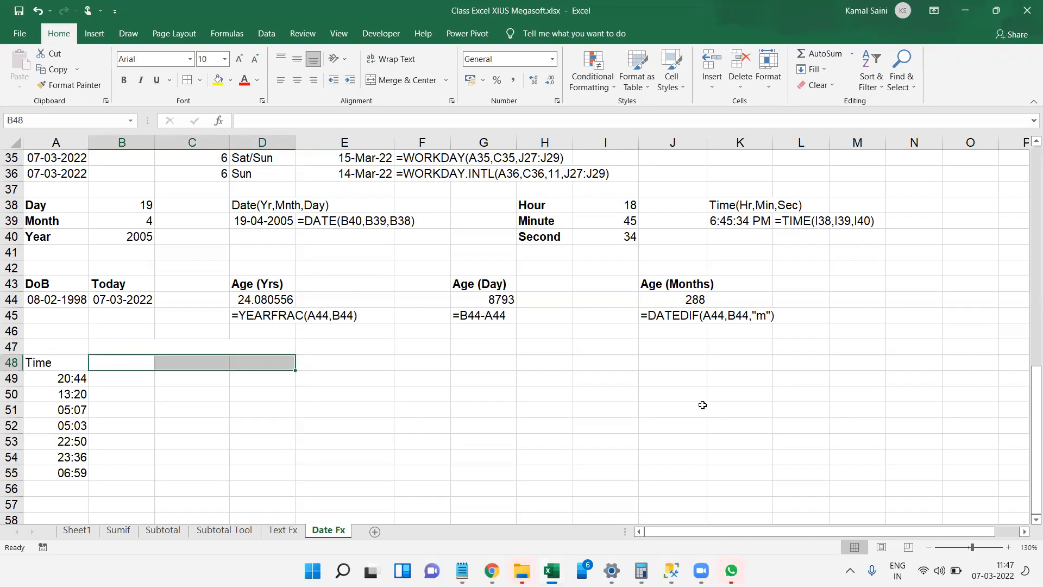
{"action": "key", "text": "Up"}
{"action": "type", "text": "Nea"}
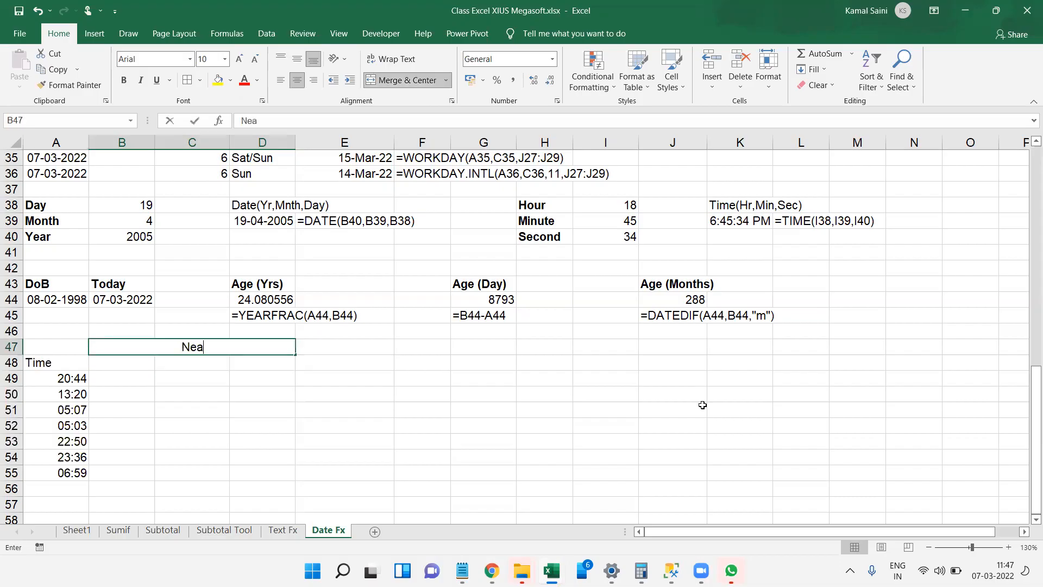
{"action": "type", "text": "rest"}
{"action": "key", "text": "Return"}
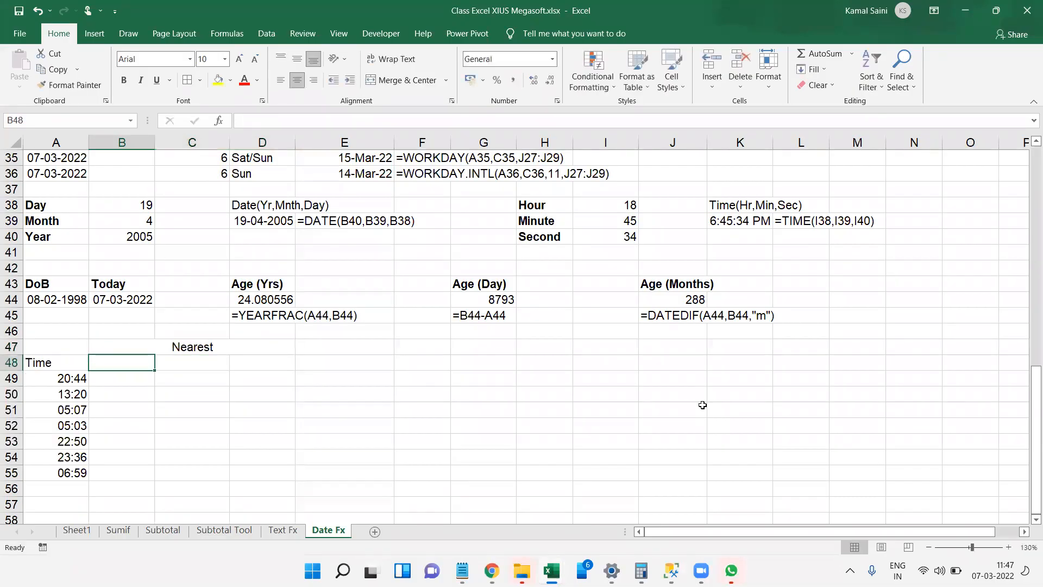
Step: Enter the column headings 15 min, 30 Min and 1 Hrs in B48:D48
{"action": "type", "text": "15 min"}
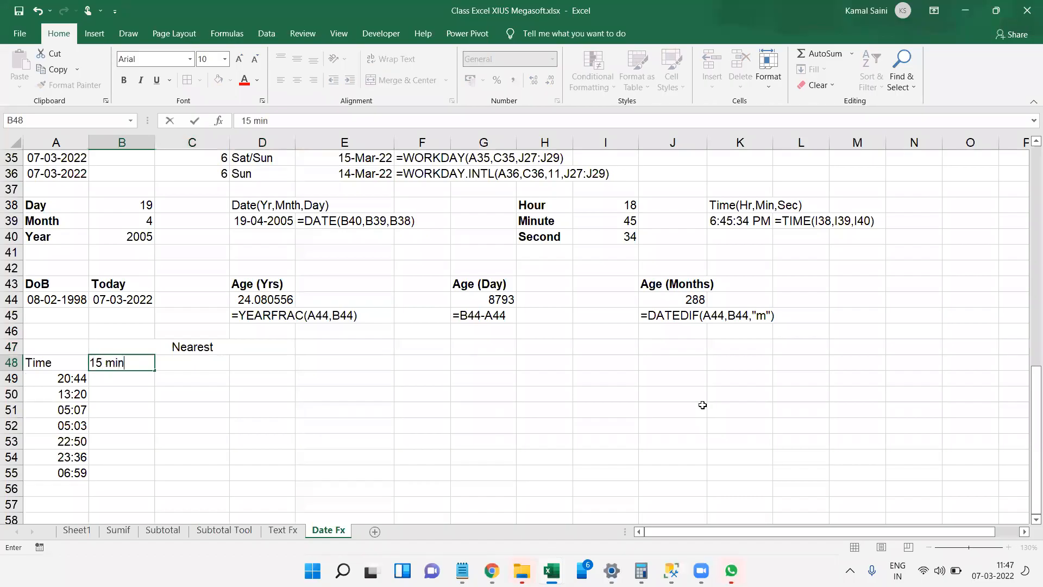
{"action": "key", "text": "Tab"}
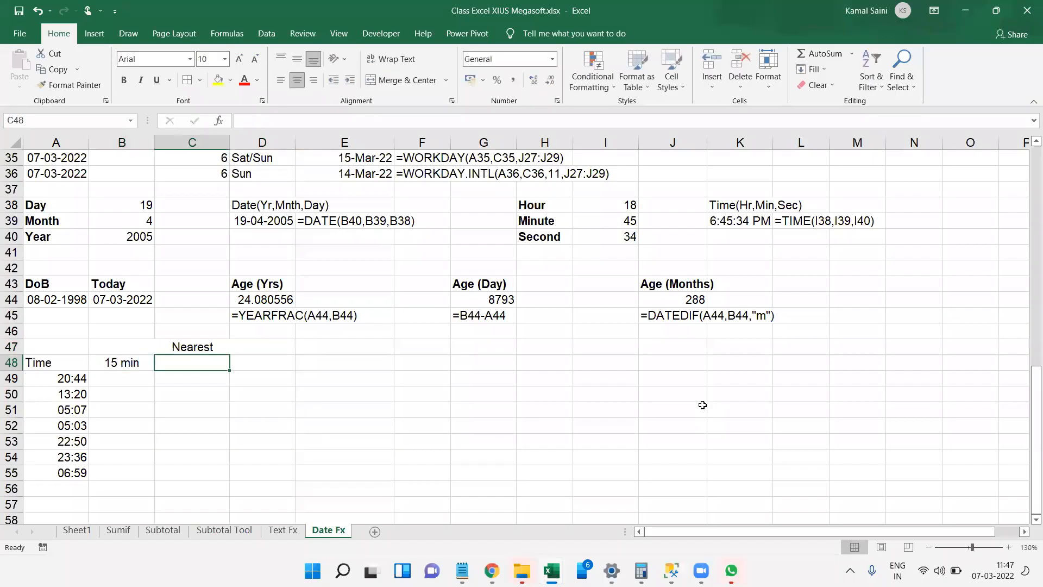
{"action": "type", "text": "30 Mi"}
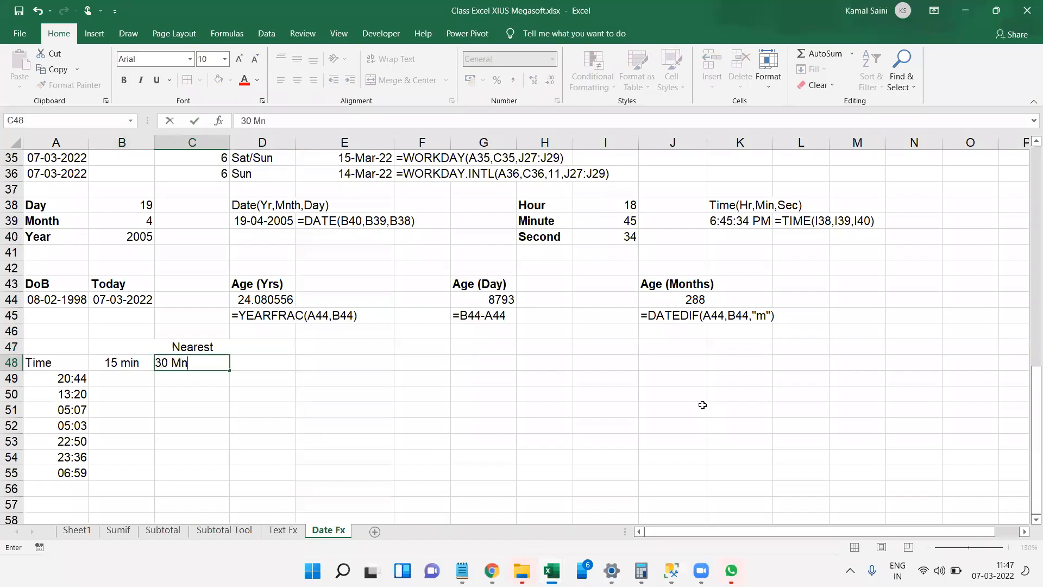
{"action": "type", "text": "n"}
{"action": "key", "text": "Tab"}
{"action": "type", "text": "1 Hrs"}
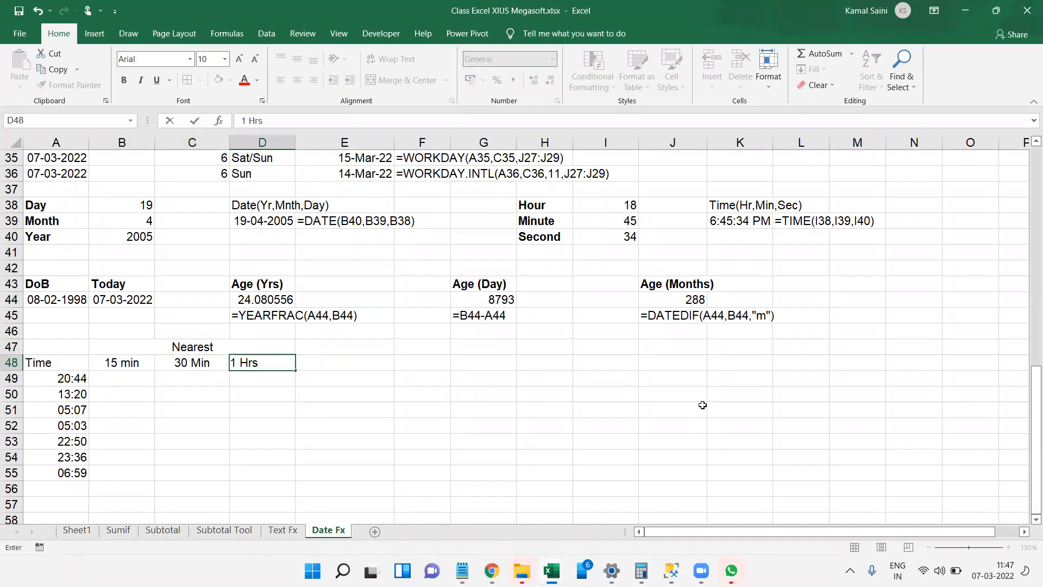
{"action": "key", "text": "Return"}
Step: Apply all borders to the time rounding table in A47:D55
{"action": "key", "text": "Up"}
{"action": "key", "text": "Up"}
{"action": "key", "text": "Left"}
{"action": "key", "text": "shift+Down"}
{"action": "key", "text": "shift+Down"}
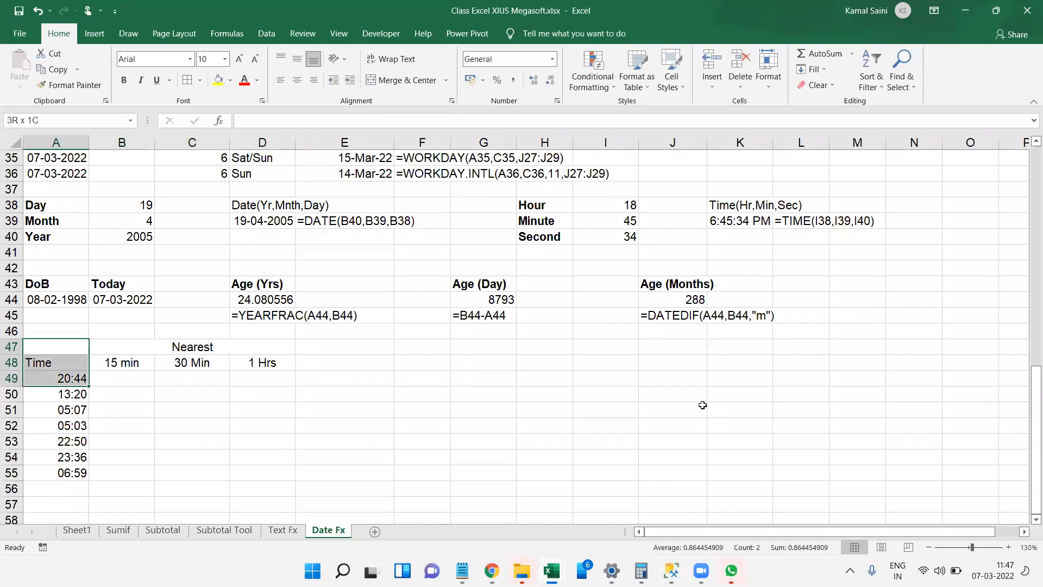
{"action": "key", "text": "shift+Down"}
{"action": "key", "text": "shift+Down"}
{"action": "key", "text": "shift+Down"}
{"action": "key", "text": "shift+Down"}
{"action": "key", "text": "shift+Down"}
{"action": "key", "text": "shift+Down"}
{"action": "key", "text": "shift+Right"}
{"action": "key", "text": "shift+Right"}
{"action": "key", "text": "shift+Right"}
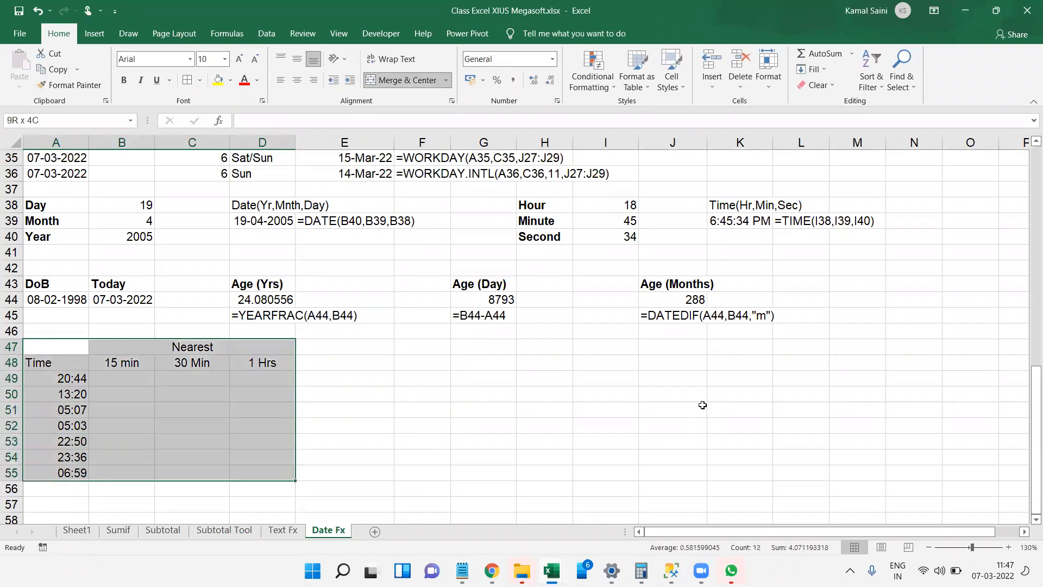
{"action": "key", "text": "alt"}
{"action": "key", "text": "Down"}
{"action": "key", "text": "Up"}
{"action": "key", "text": "Left"}
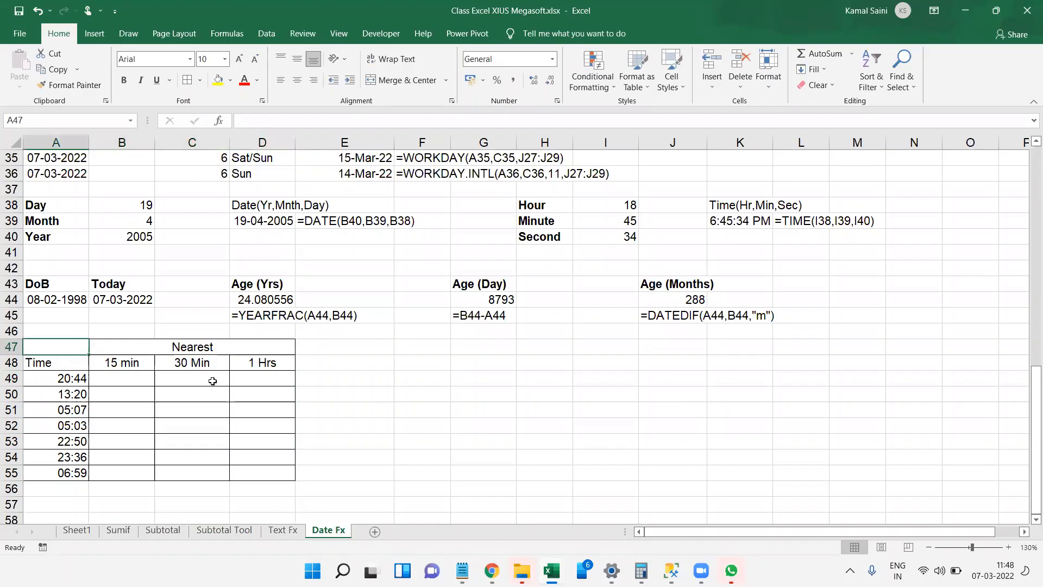
Step: Enter the formula =MROUND(A49,"0:15") in B49 to round the first time to the nearest 15 minutes
{"action": "left_click", "coordinate": [118, 375]}
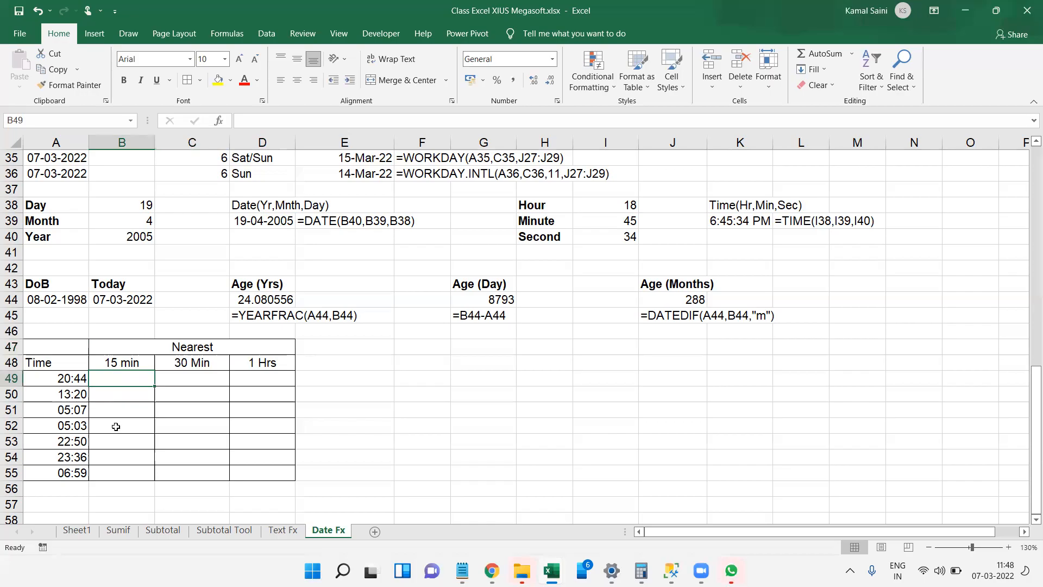
{"action": "type", "text": "="}
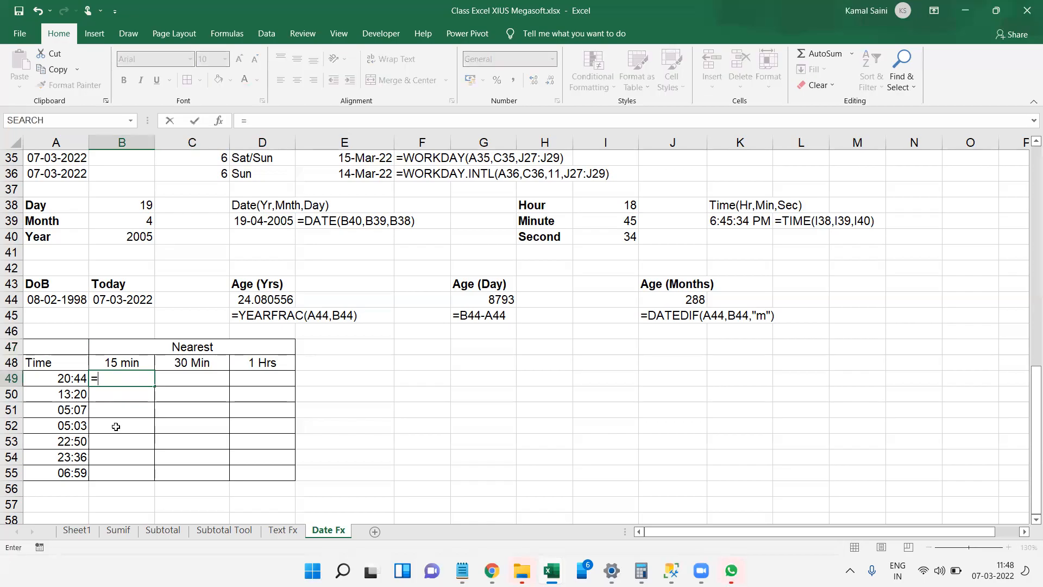
{"action": "type", "text": "mrou"}
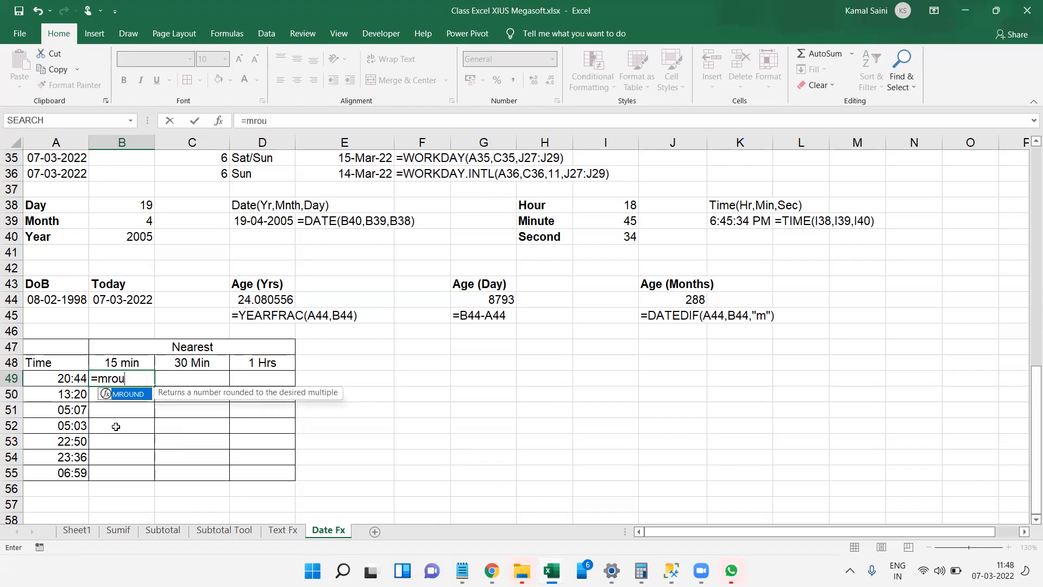
{"action": "key", "text": "Tab"}
{"action": "key", "text": "Left"}
{"action": "type", "text": ",\""}
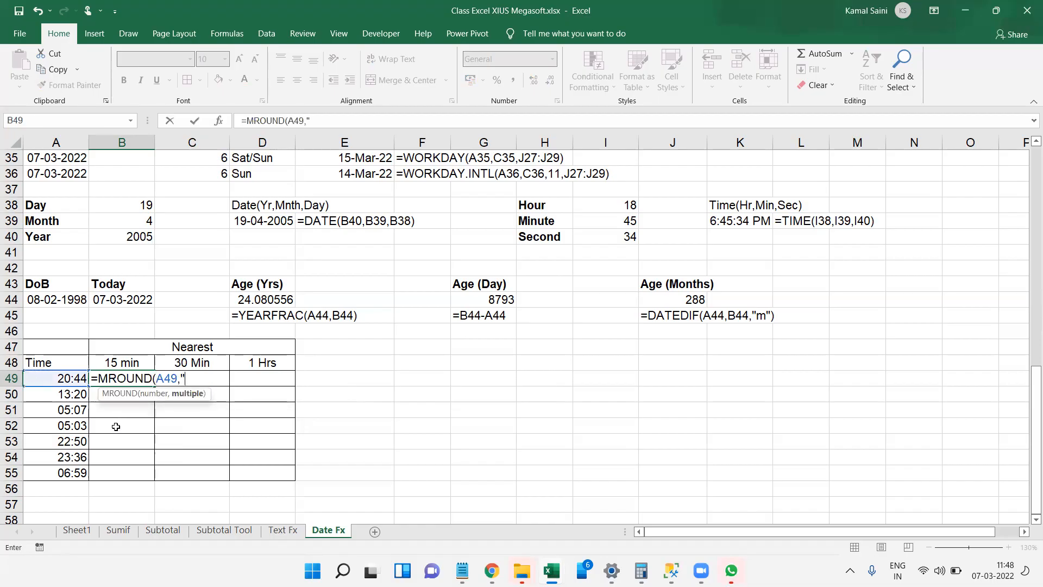
{"action": "type", "text": "0:15\")"}
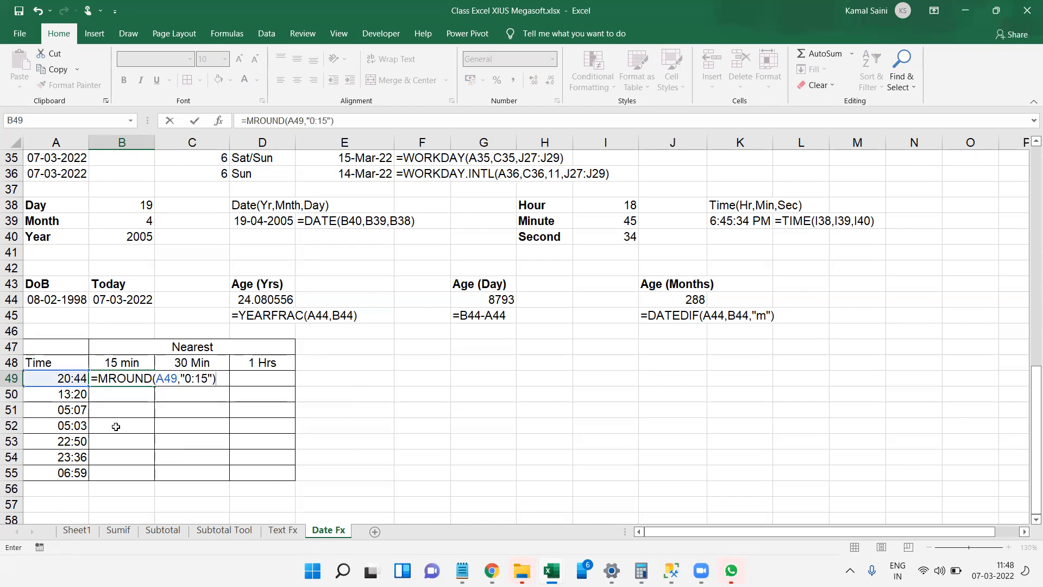
{"action": "key", "text": "Return"}
Step: Fill the 15 min formula down B49:B55 and format the results as hh:mm time
{"action": "key", "text": "Left"}
{"action": "key", "text": "ctrl+Down"}
{"action": "key", "text": "Right"}
{"action": "key", "text": "ctrl+shift+Up"}
{"action": "key", "text": "ctrl+d"}
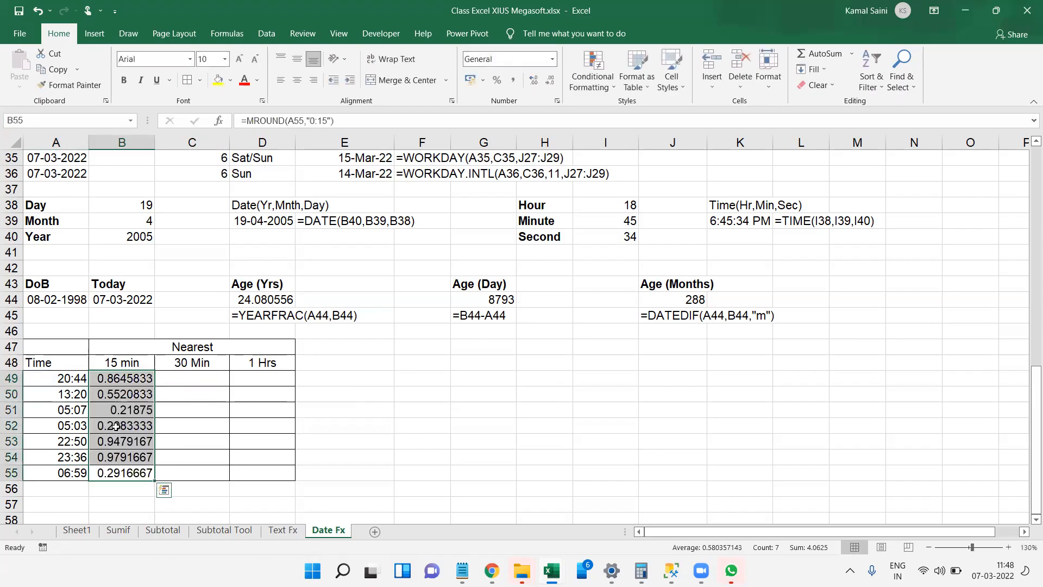
{"action": "key", "text": "ctrl+shift+2"}
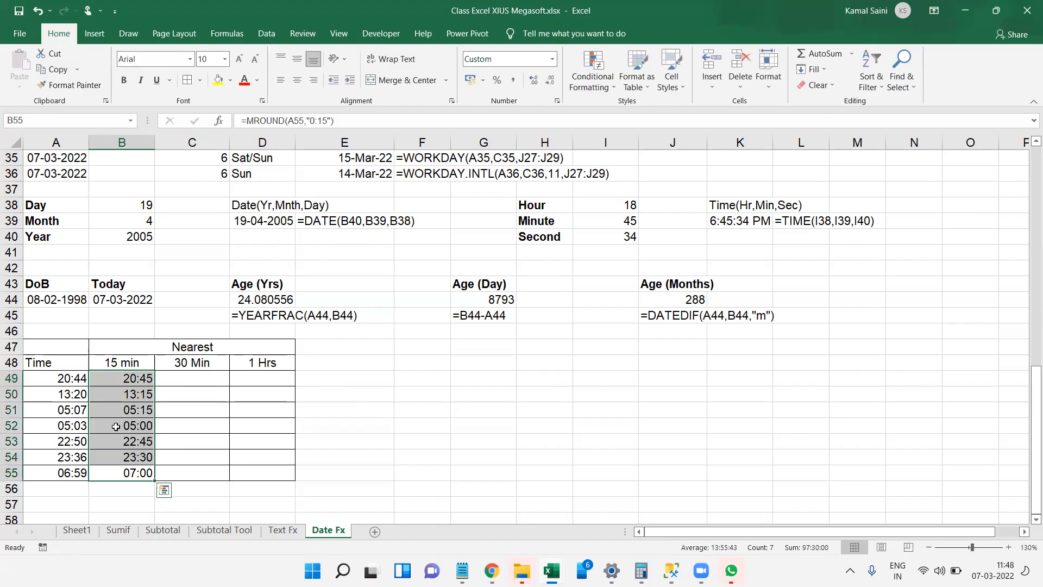
Step: Enter the formula =MROUND(A49,"0:30") in C49 to round the first time to the nearest 30 minutes
{"action": "key", "text": "ctrl+Up"}
{"action": "key", "text": "Down"}
{"action": "key", "text": "Down"}
{"action": "key", "text": "F2"}
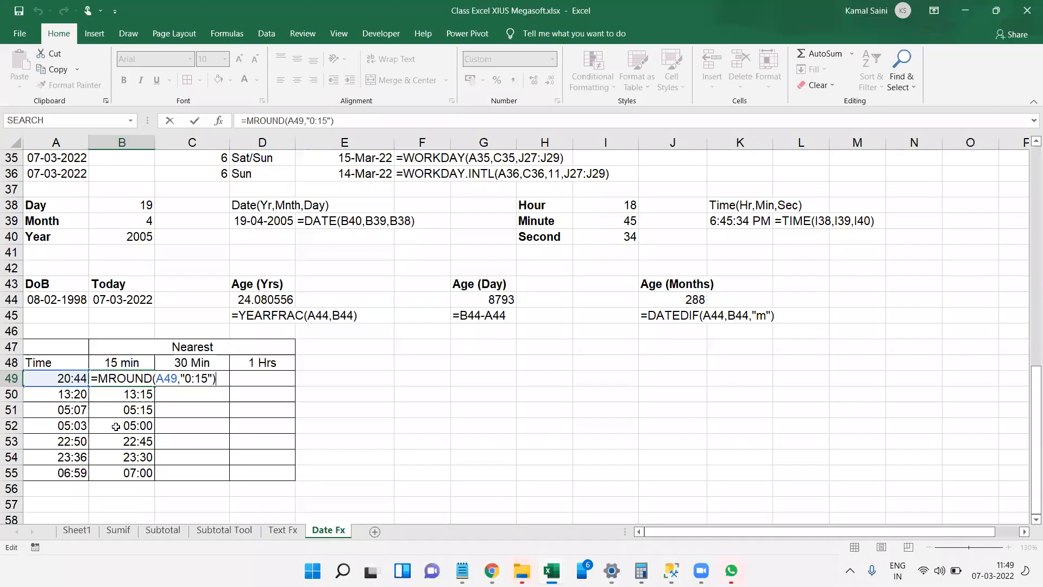
{"action": "key", "text": "Tab"}
{"action": "type", "text": "="}
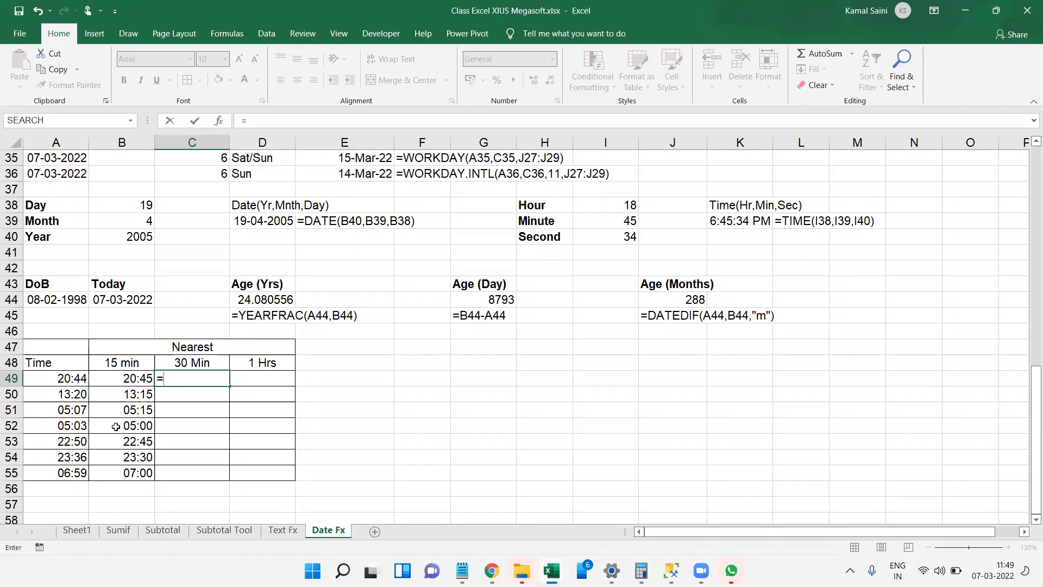
{"action": "type", "text": "mroub"}
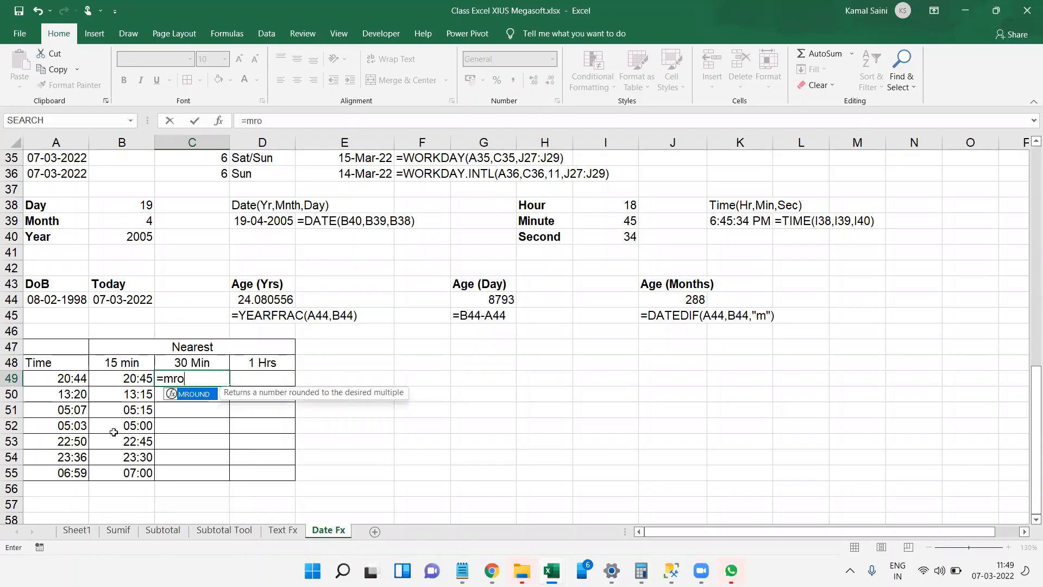
{"action": "key", "text": "BackSpace"}
{"action": "type", "text": "nd"}
{"action": "key", "text": "Tab"}
{"action": "key", "text": "Left"}
{"action": "key", "text": "Left"}
{"action": "type", "text": ",\"0:"}
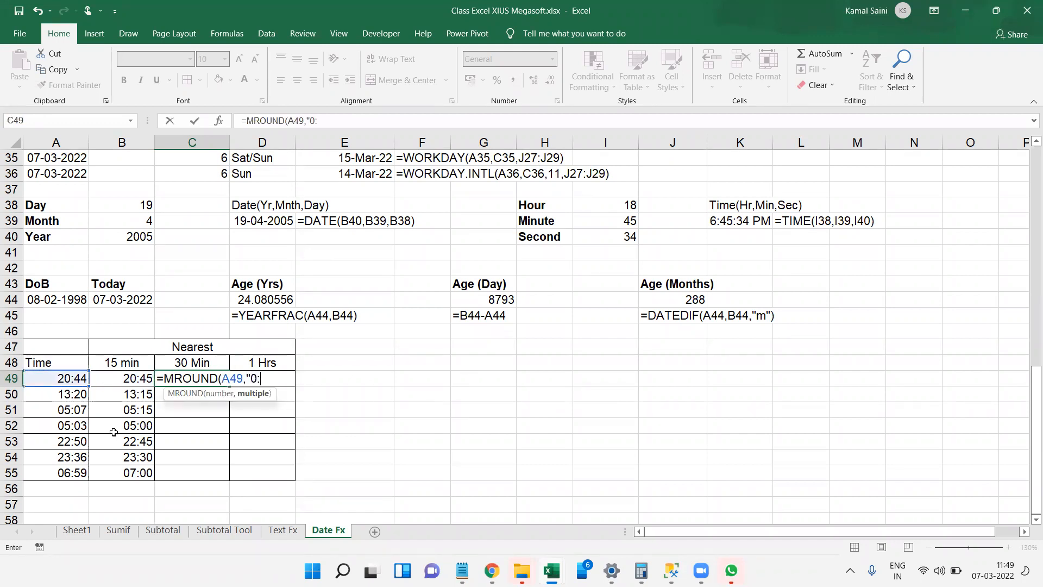
{"action": "type", "text": "30\")"}
{"action": "key", "text": "Return"}
Step: Fill the 30 Min formula down C49:C55 and format the results as hh:mm time
{"action": "key", "text": "Left"}
{"action": "key", "text": "Left"}
{"action": "key", "text": "ctrl+Down"}
{"action": "key", "text": "Right"}
{"action": "key", "text": "Right"}
{"action": "key", "text": "ctrl+shift+Up"}
{"action": "key", "text": "ctrl+d"}
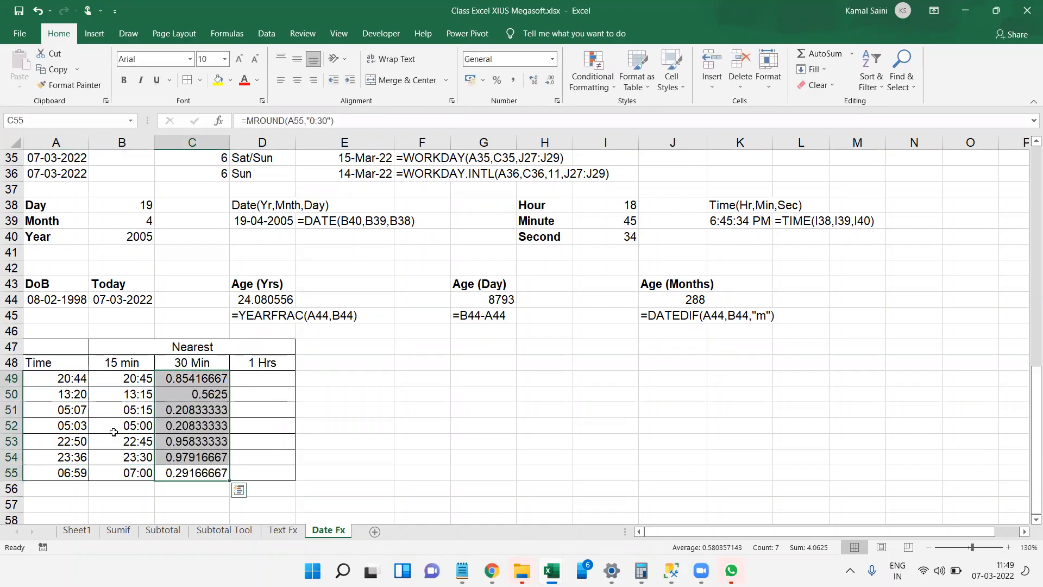
{"action": "key", "text": "ctrl+shift+2"}
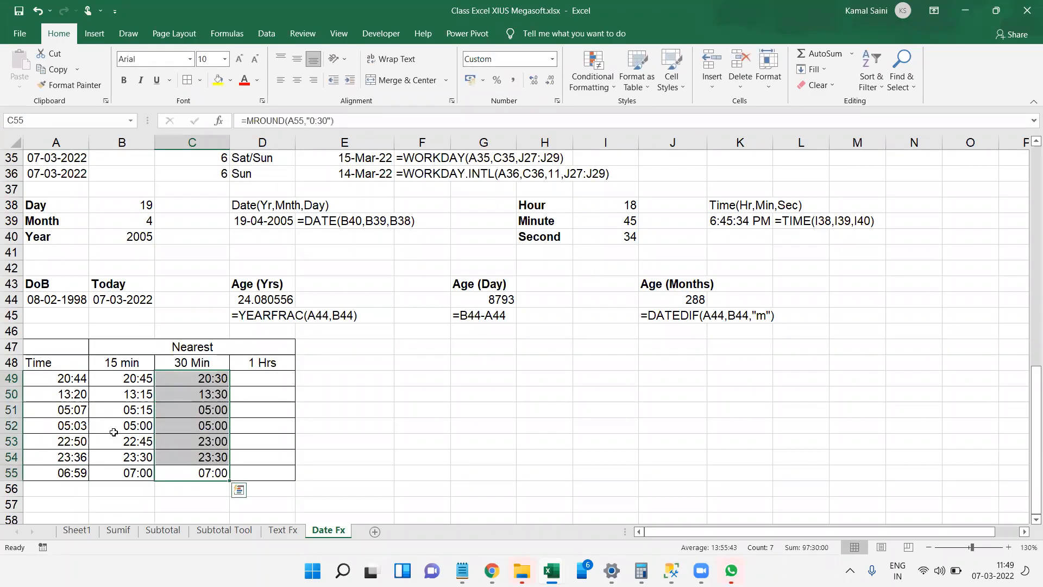
Step: Enter the formula =MROUND(A49,"1:00") in D49 to round the first time to the nearest hour
{"action": "key", "text": "Right"}
{"action": "key", "text": "Up"}
{"action": "key", "text": "Up"}
{"action": "key", "text": "Up"}
{"action": "key", "text": "Up"}
{"action": "key", "text": "Up"}
{"action": "key", "text": "Up"}
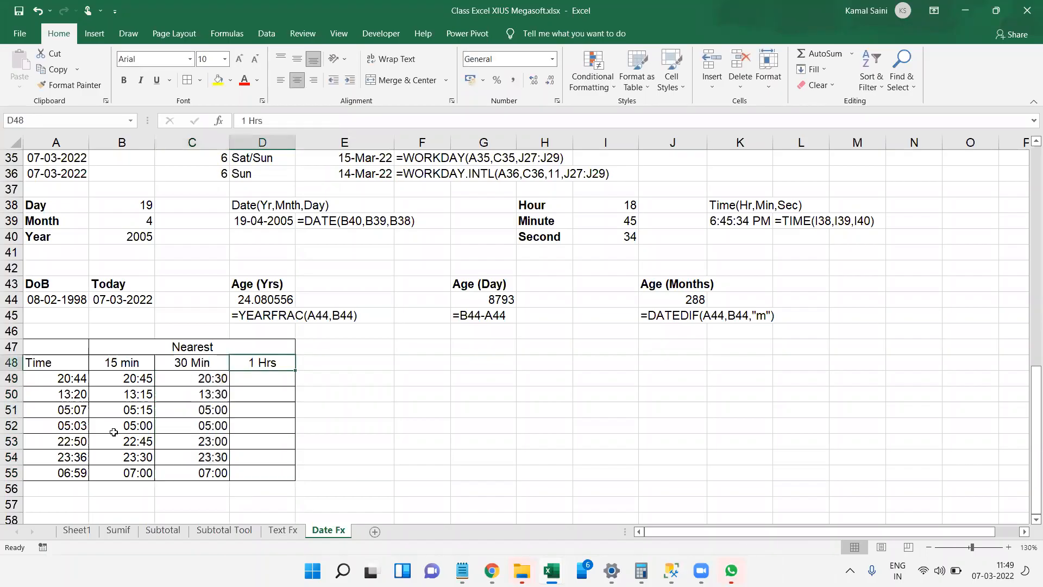
{"action": "type", "text": "="}
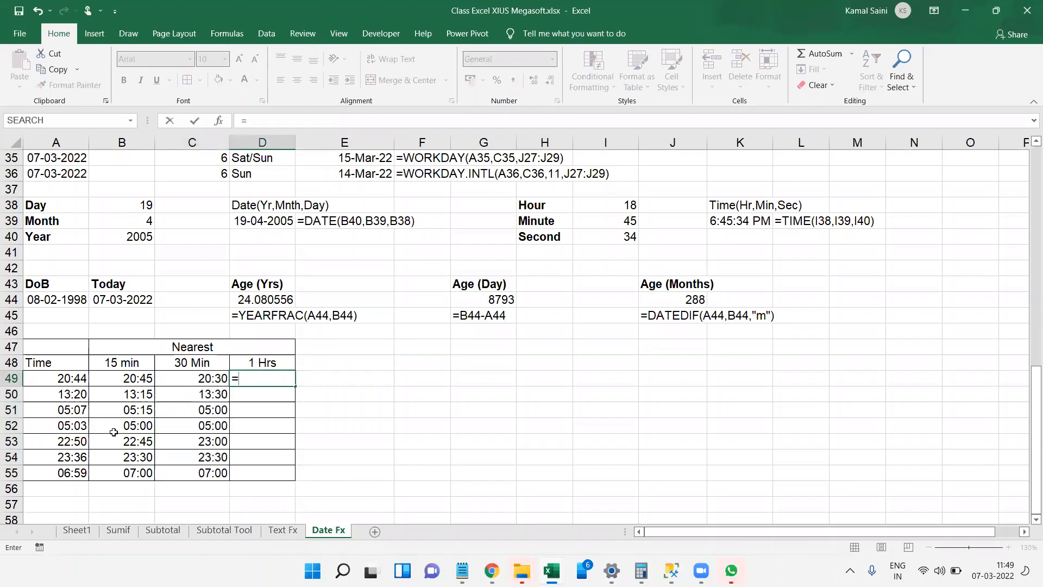
{"action": "type", "text": "mround"}
{"action": "key", "text": "Tab"}
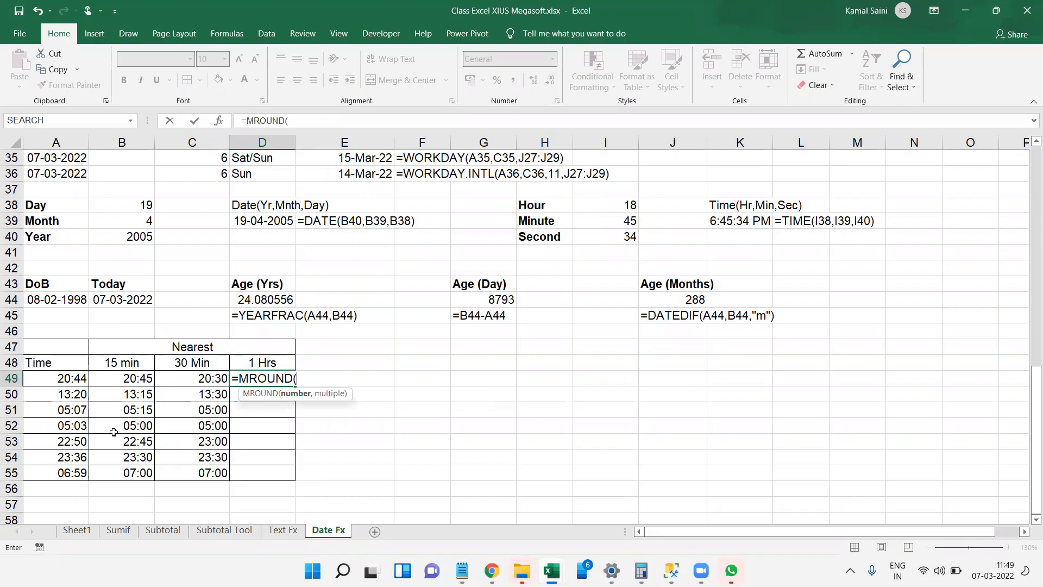
{"action": "key", "text": "Left"}
{"action": "key", "text": "Left"}
{"action": "key", "text": "Left"}
{"action": "type", "text": "m"}
{"action": "key", "text": "BackSpace"}
{"action": "type", "text": ",\"1:0"}
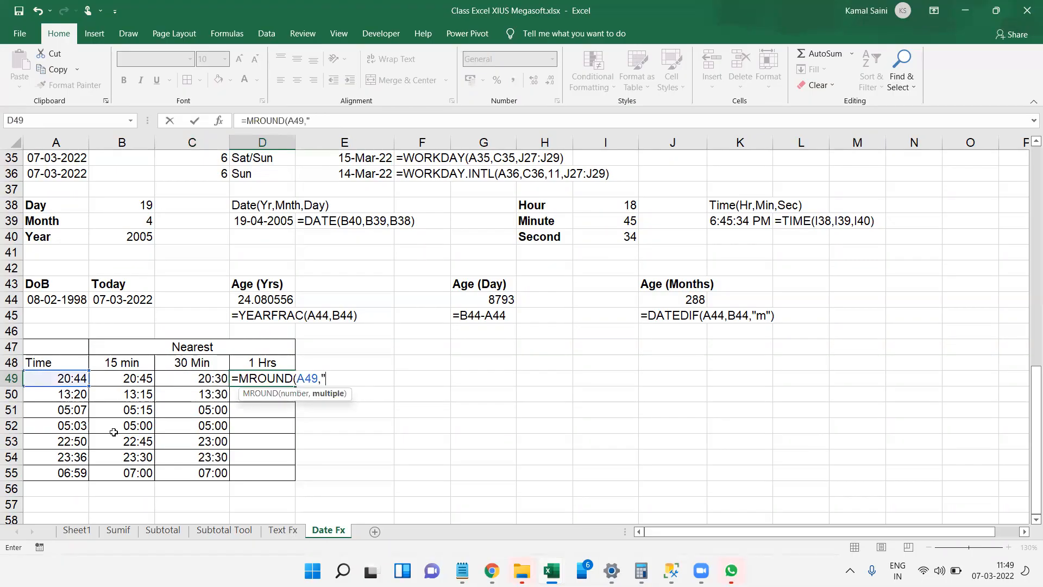
{"action": "type", "text": "0\")"}
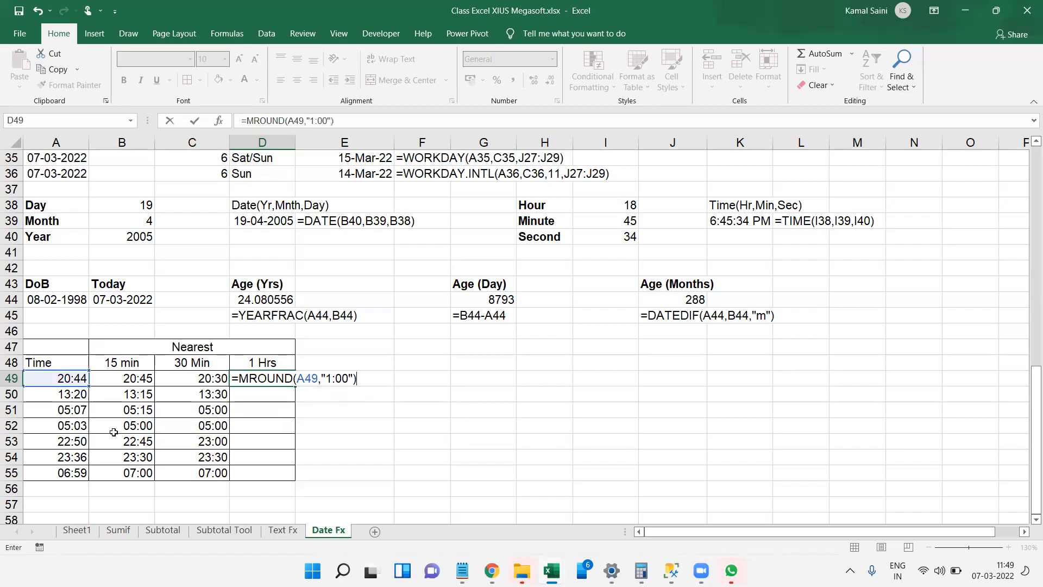
{"action": "key", "text": "Return"}
Step: Fill the 1 Hrs formula down D49:D55 and format the results as hh:mm time
{"action": "key", "text": "Left"}
{"action": "key", "text": "ctrl+Down"}
{"action": "key", "text": "Right"}
{"action": "key", "text": "ctrl+shift+Up"}
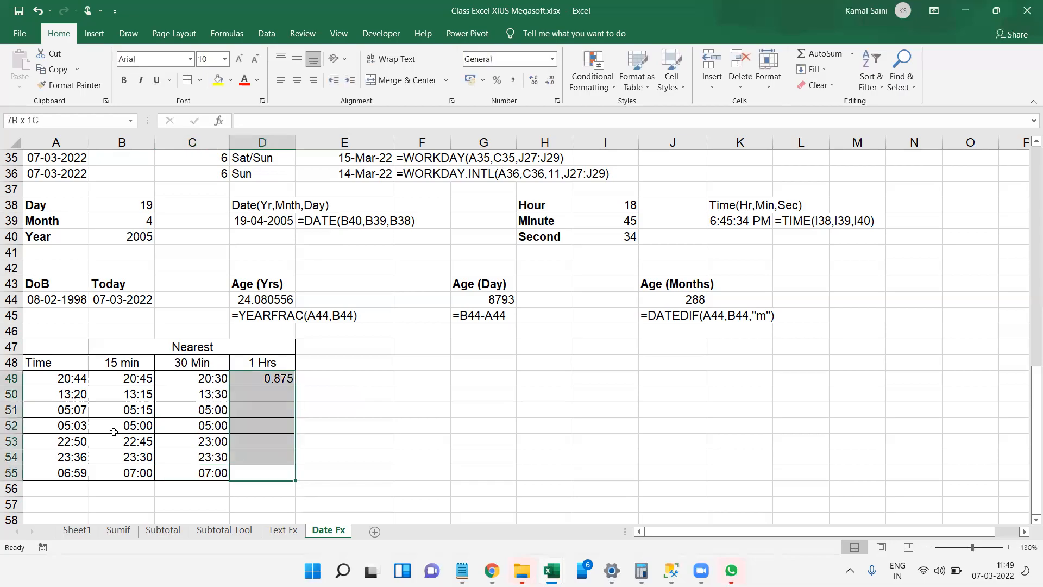
{"action": "key", "text": "ctrl+d"}
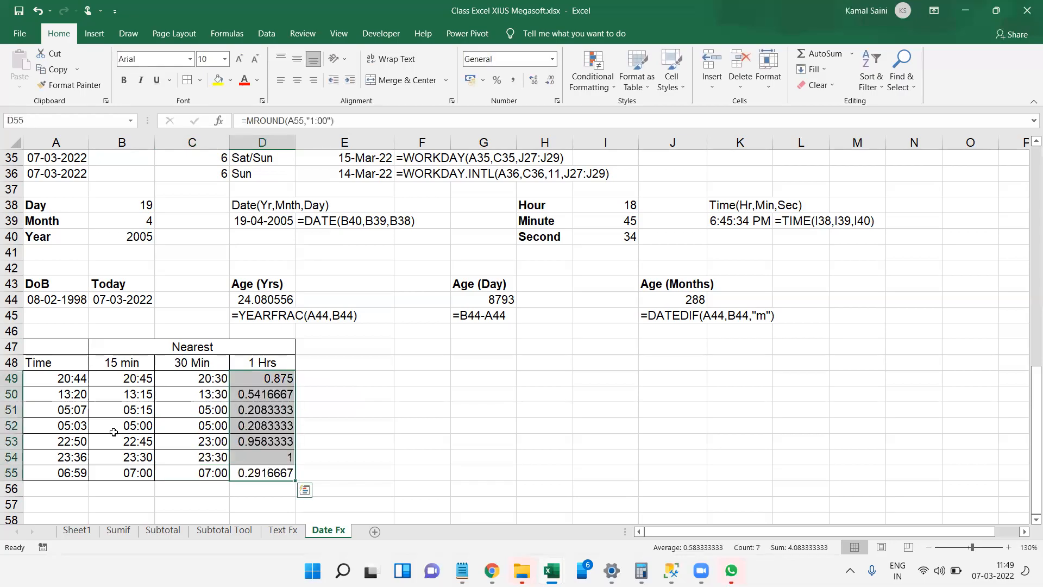
{"action": "key", "text": "ctrl+shift+2"}
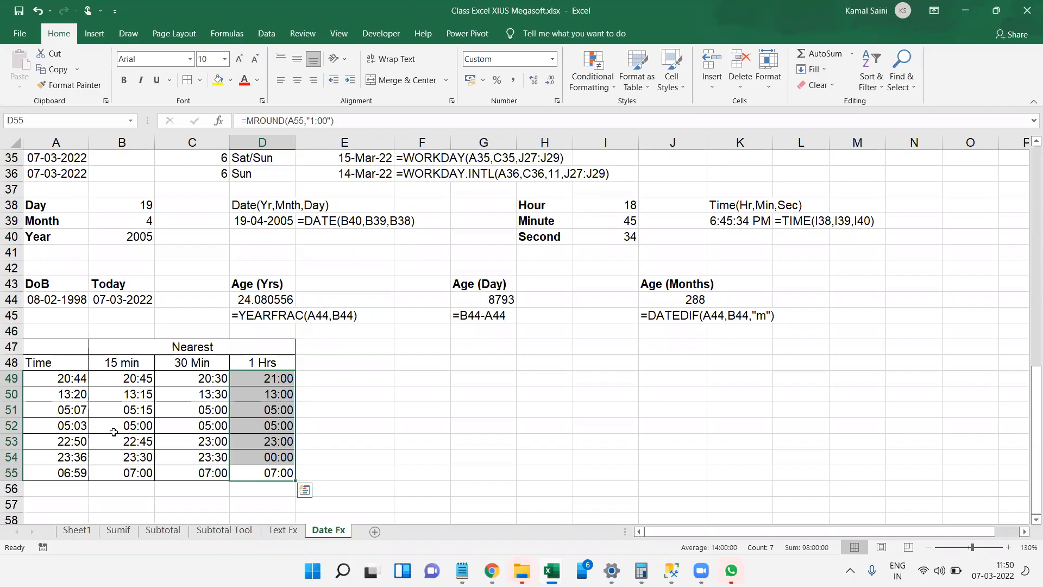
Step: Bold the column headings in A48:D48 and the merged Nearest heading above them
{"action": "key", "text": "Right"}
{"action": "key", "text": "Left"}
{"action": "key", "text": "ctrl+Up"}
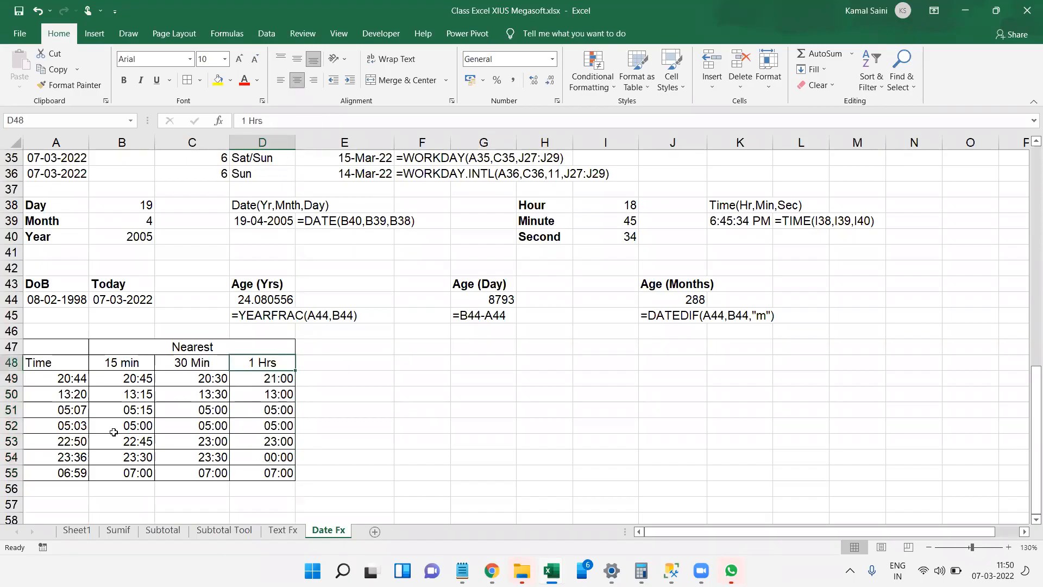
{"action": "key", "text": "ctrl+shift+Left"}
{"action": "key", "text": "ctrl+b"}
{"action": "key", "text": "Up"}
{"action": "key", "text": "ctrl+b"}
Step: Display the formula text of D49 in cell E49 with FORMULATEXT
{"action": "key", "text": "Right"}
{"action": "key", "text": "Down"}
{"action": "key", "text": "Down"}
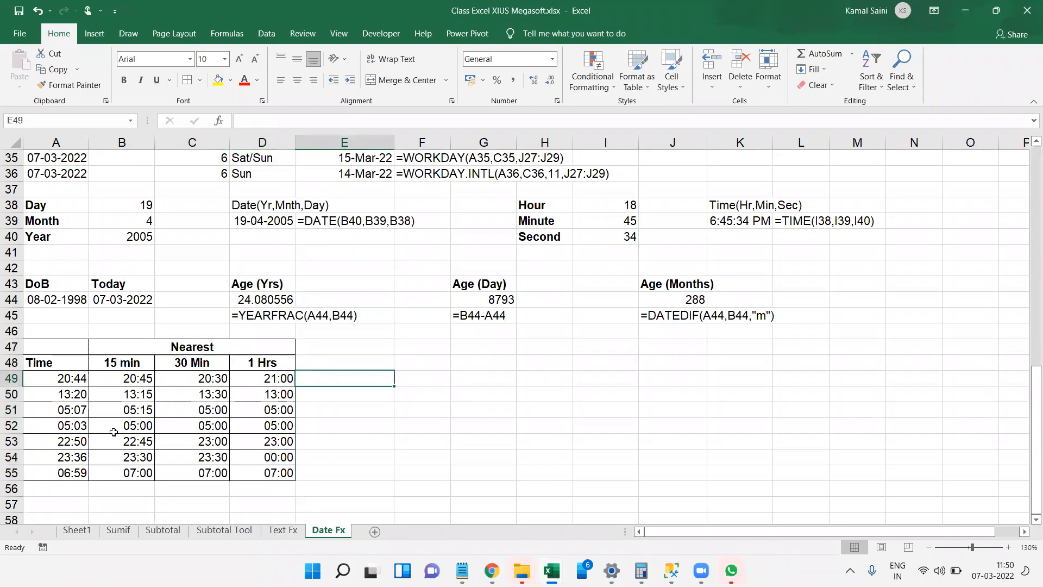
{"action": "type", "text": "=form"}
{"action": "key", "text": "Tab"}
{"action": "key", "text": "Left"}
{"action": "key", "text": "Return"}
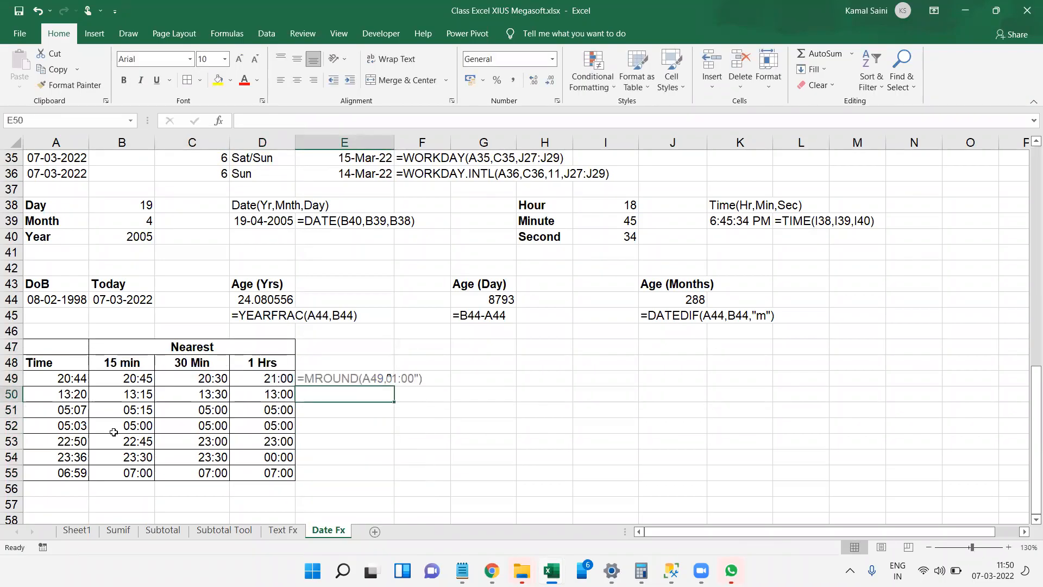
Step: Bold the Current Date and Current Time labels in E1:E2
{"action": "left_click", "coordinate": [452, 427]}
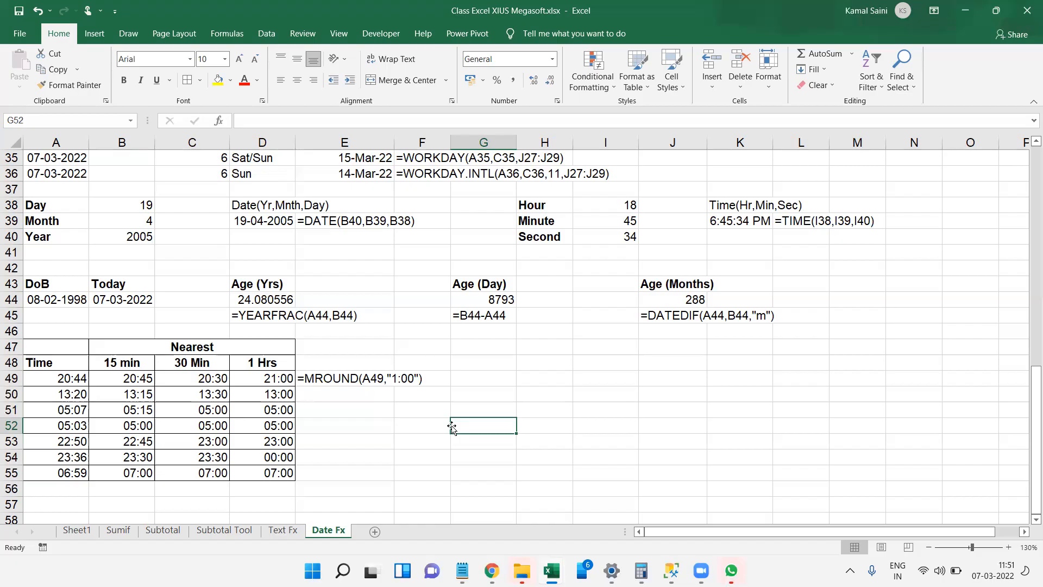
{"action": "key", "text": "Up"}
{"action": "key", "text": "Up"}
{"action": "key", "text": "Up"}
{"action": "key", "text": "Up"}
{"action": "key", "text": "Up"}
{"action": "key", "text": "Up"}
{"action": "key", "text": "Up"}
{"action": "key", "text": "Up"}
{"action": "key", "text": "Up"}
{"action": "key", "text": "Up"}
{"action": "key", "text": "Up"}
{"action": "key", "text": "Up"}
{"action": "key", "text": "Up"}
{"action": "key", "text": "Up"}
{"action": "key", "text": "Up"}
{"action": "key", "text": "Up"}
{"action": "key", "text": "Up"}
{"action": "key", "text": "Up"}
{"action": "key", "text": "Up"}
{"action": "key", "text": "Up"}
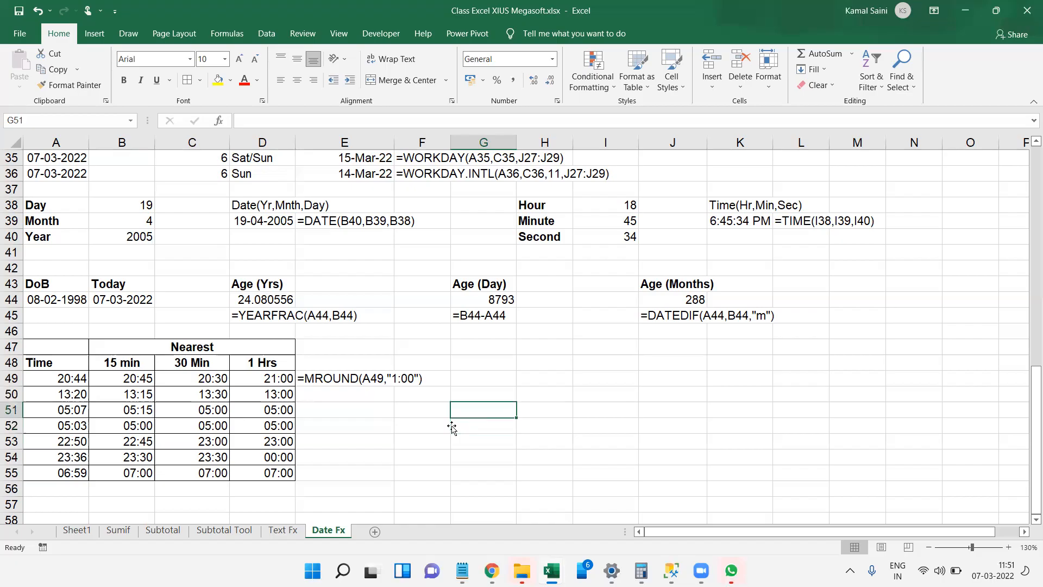
{"action": "key", "text": "Up"}
{"action": "key", "text": "Up"}
{"action": "key", "text": "Up"}
{"action": "key", "text": "Up"}
{"action": "key", "text": "Up"}
{"action": "key", "text": "Up"}
{"action": "key", "text": "Up"}
{"action": "key", "text": "Up"}
{"action": "key", "text": "Up"}
{"action": "key", "text": "Up"}
{"action": "key", "text": "Up"}
{"action": "key", "text": "Up"}
{"action": "key", "text": "Up"}
{"action": "key", "text": "Up"}
{"action": "key", "text": "Up"}
{"action": "key", "text": "Up"}
{"action": "key", "text": "Up"}
{"action": "key", "text": "Up"}
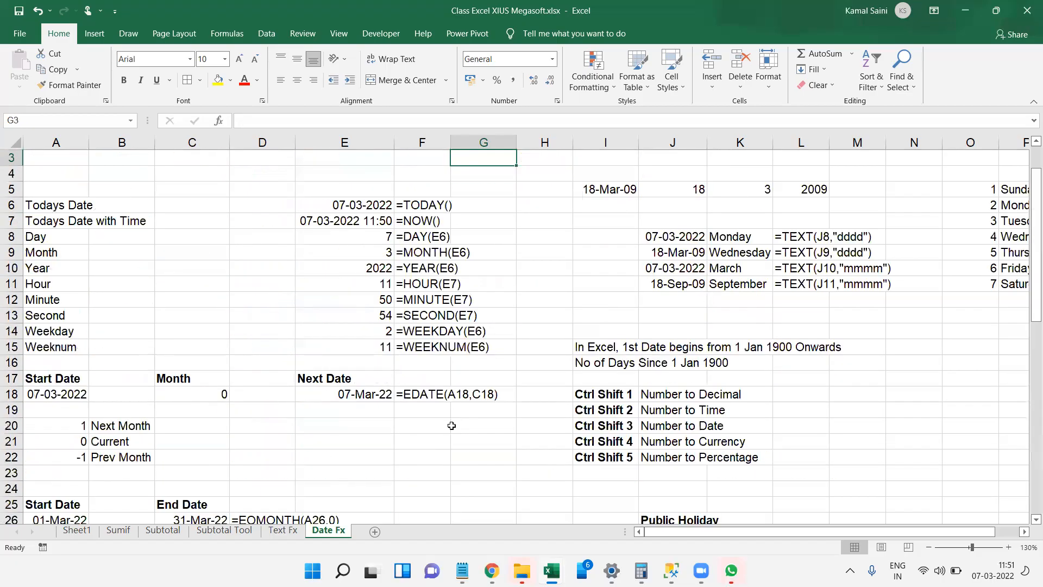
{"action": "key", "text": "Down"}
{"action": "key", "text": "Left"}
{"action": "key", "text": "Home"}
{"action": "key", "text": "Right"}
{"action": "key", "text": "Right"}
{"action": "key", "text": "Right"}
{"action": "key", "text": "Right"}
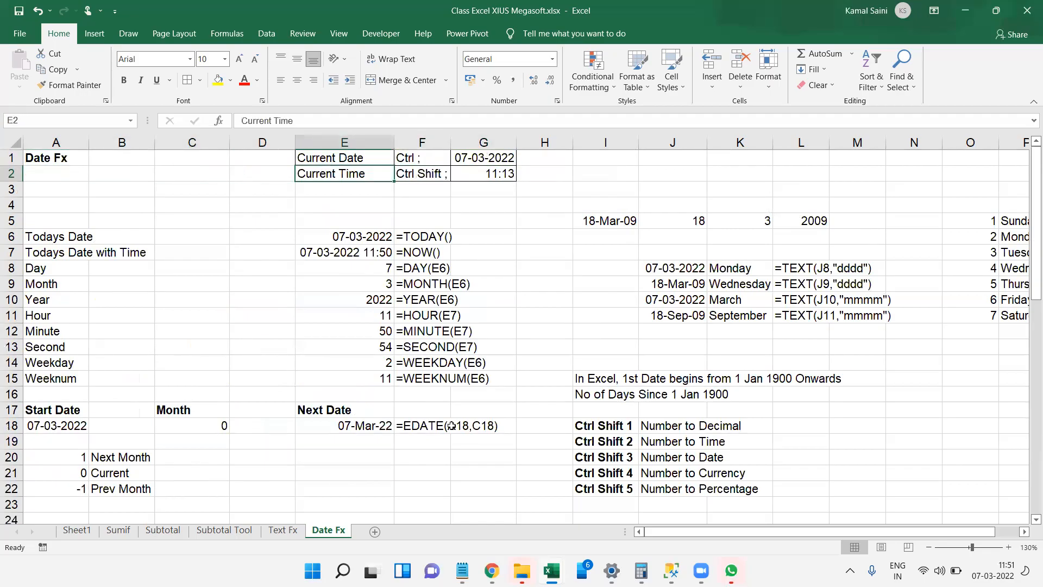
{"action": "key", "text": "shift+Up"}
{"action": "key", "text": "ctrl+b"}
Step: Review the date and time function examples from the start of the Date Fx sheet down to the age calculations
{"action": "key", "text": "Down"}
{"action": "key", "text": "Down"}
{"action": "key", "text": "Down"}
{"action": "key", "text": "Down"}
{"action": "key", "text": "Down"}
{"action": "key", "text": "Down"}
{"action": "key", "text": "Down"}
{"action": "key", "text": "Down"}
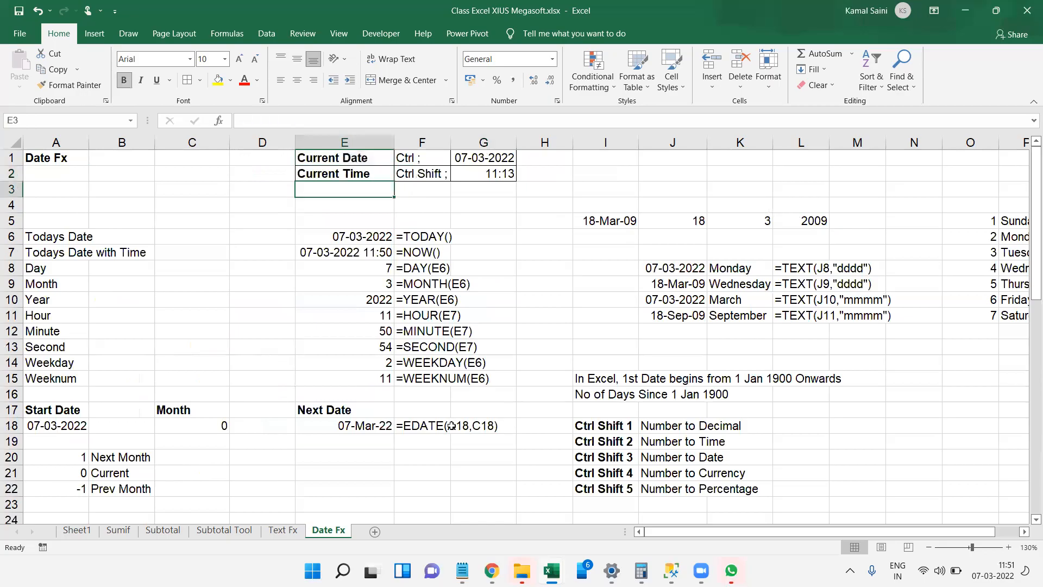
{"action": "key", "text": "Down"}
{"action": "key", "text": "Down"}
{"action": "key", "text": "Down"}
{"action": "key", "text": "Down"}
{"action": "key", "text": "Down"}
{"action": "key", "text": "Down"}
{"action": "key", "text": "Down"}
{"action": "key", "text": "Down"}
{"action": "key", "text": "Down"}
{"action": "key", "text": "Down"}
{"action": "key", "text": "Down"}
{"action": "key", "text": "Down"}
{"action": "key", "text": "Down"}
{"action": "key", "text": "Down"}
{"action": "key", "text": "Down"}
{"action": "key", "text": "Down"}
{"action": "key", "text": "Down"}
{"action": "key", "text": "Down"}
{"action": "key", "text": "Down"}
{"action": "key", "text": "Down"}
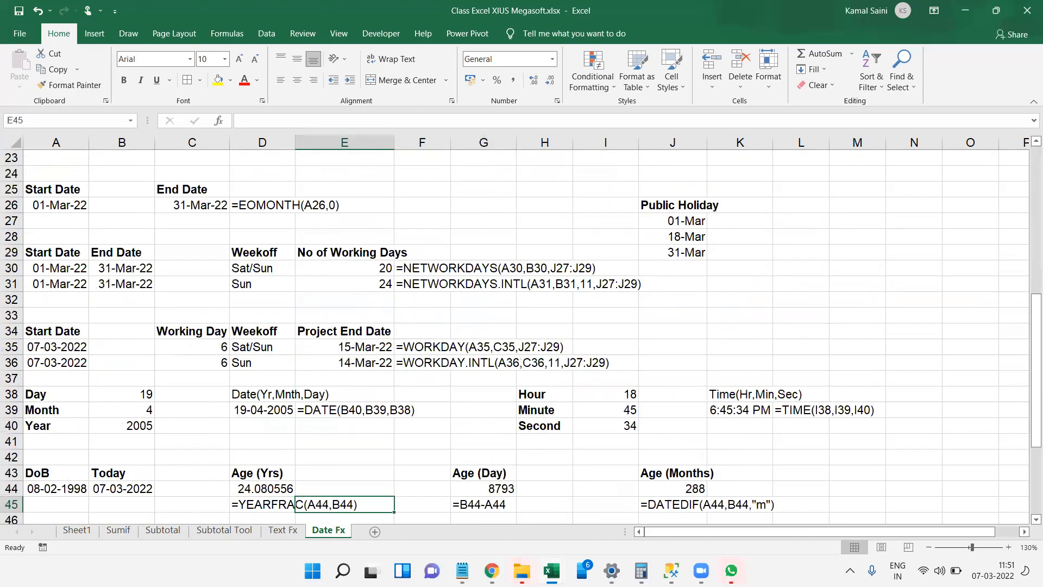
Step: Switch to File Explorer and open the Task1 folder inside the Assignment folder
{"action": "mouse_move", "coordinate": [521, 571]}
{"action": "left_click", "coordinate": [419, 506]}
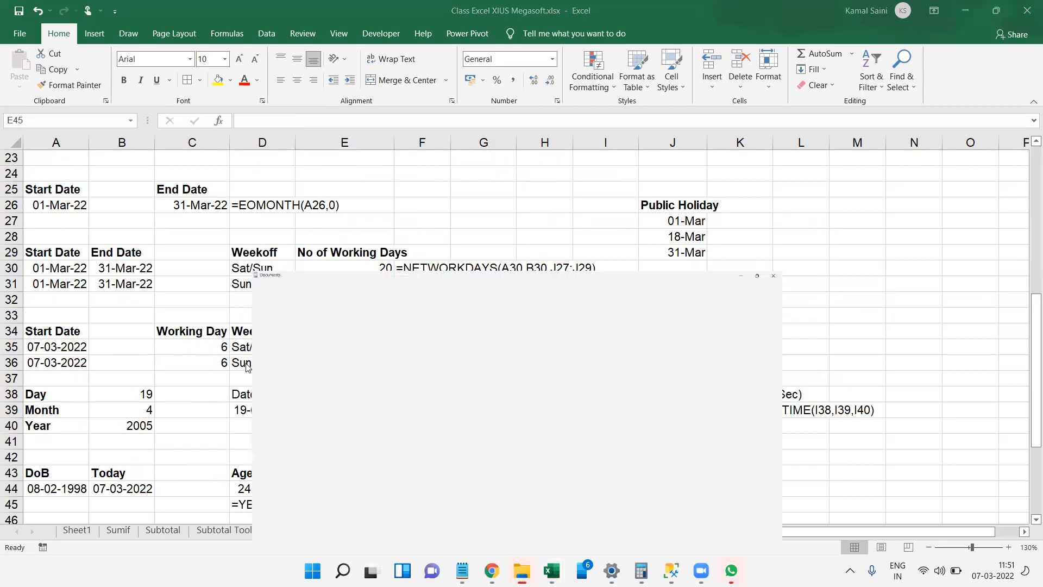
{"action": "left_click", "coordinate": [44, 241]}
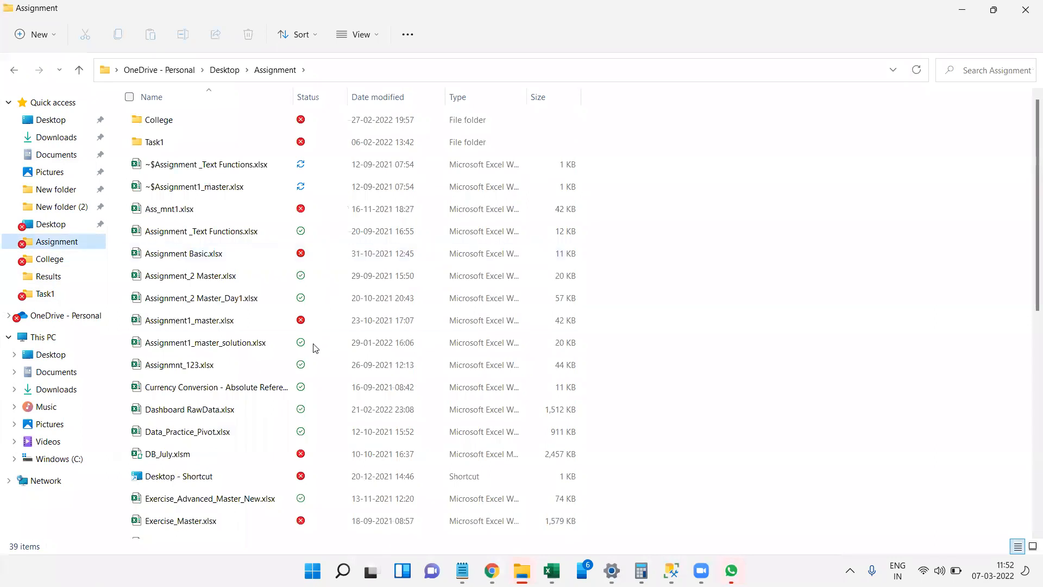
{"action": "double_click", "coordinate": [203, 143]}
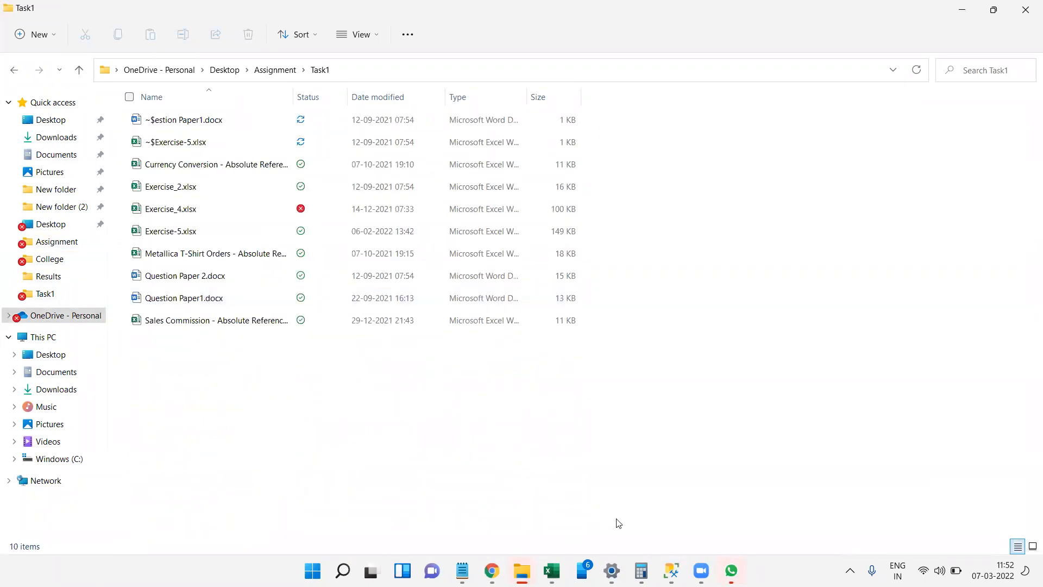
Step: Switch back to the Class Excel XIUS Megasoft.xlsx workbook in Excel and select cell I41
{"action": "mouse_move", "coordinate": [552, 570]}
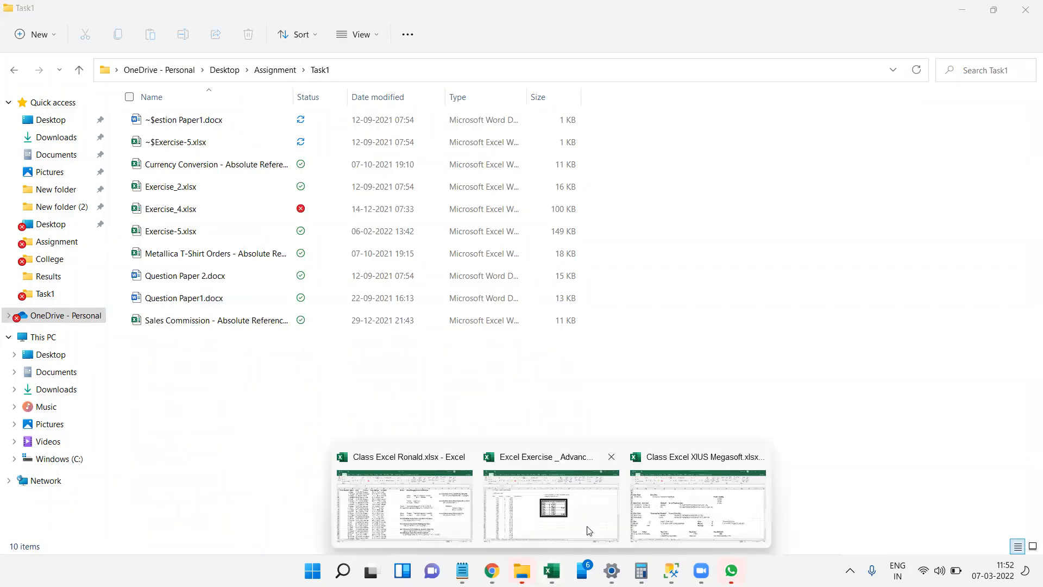
{"action": "left_click", "coordinate": [686, 495]}
{"action": "left_click", "coordinate": [595, 447]}
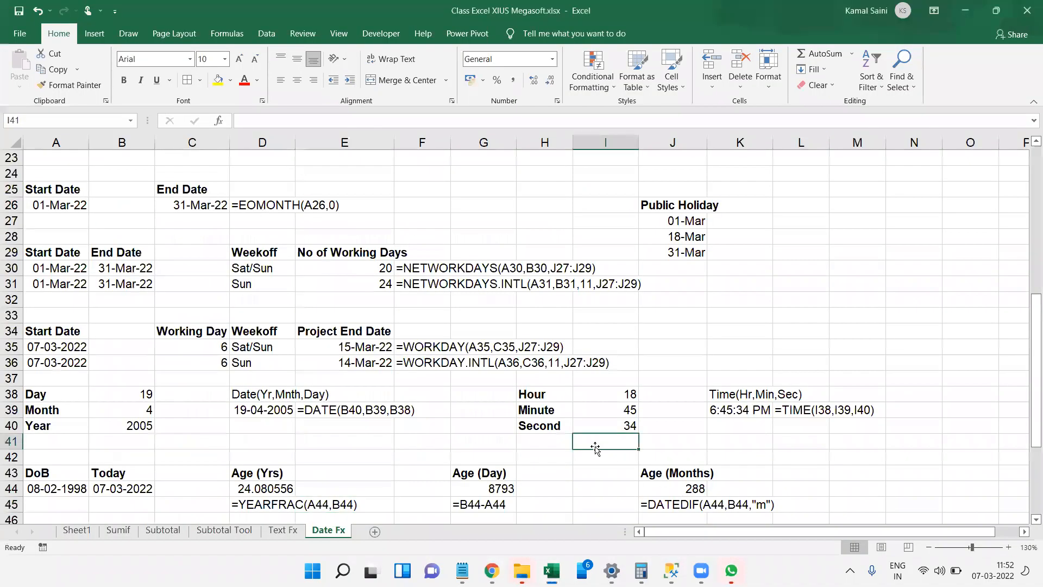
Step: Examine the MROUND time-rounding table, comparing the times in A51:A52 with their formulas for the nearest 15 minutes
{"action": "key", "text": "Down"}
{"action": "key", "text": "Down"}
{"action": "key", "text": "Down"}
{"action": "key", "text": "Down"}
{"action": "key", "text": "Down"}
{"action": "key", "text": "Down"}
{"action": "key", "text": "Down"}
{"action": "key", "text": "Down"}
{"action": "key", "text": "Down"}
{"action": "key", "text": "Down"}
{"action": "key", "text": "Down"}
{"action": "key", "text": "Down"}
{"action": "key", "text": "Down"}
{"action": "key", "text": "Down"}
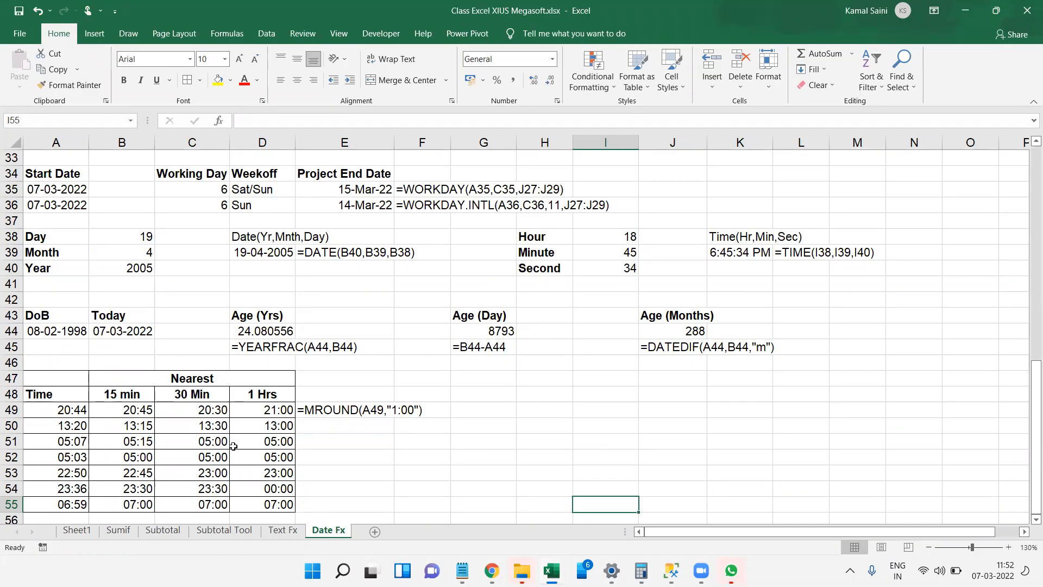
{"action": "left_click", "coordinate": [117, 445]}
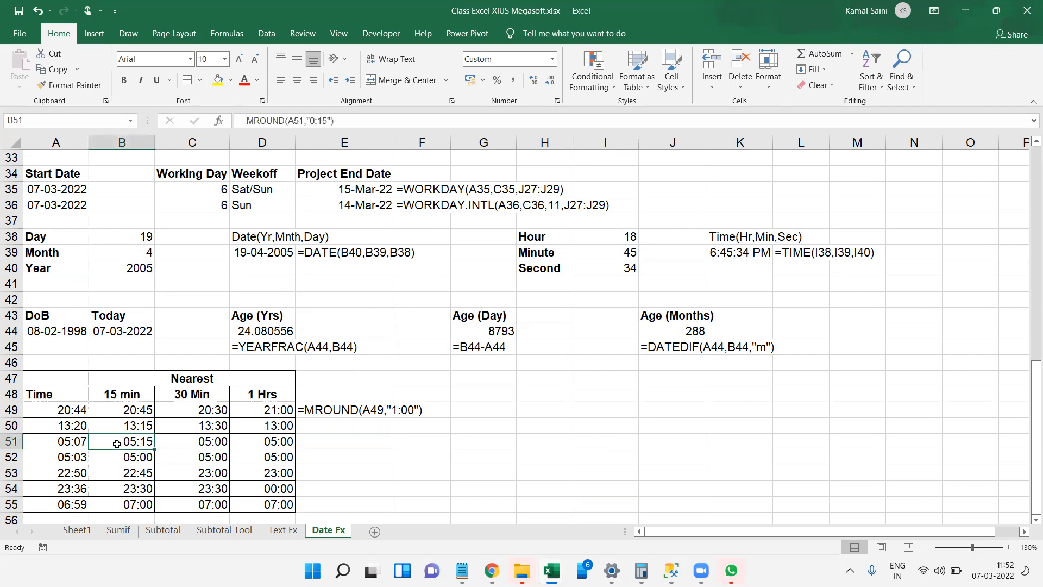
{"action": "left_click", "coordinate": [75, 457]}
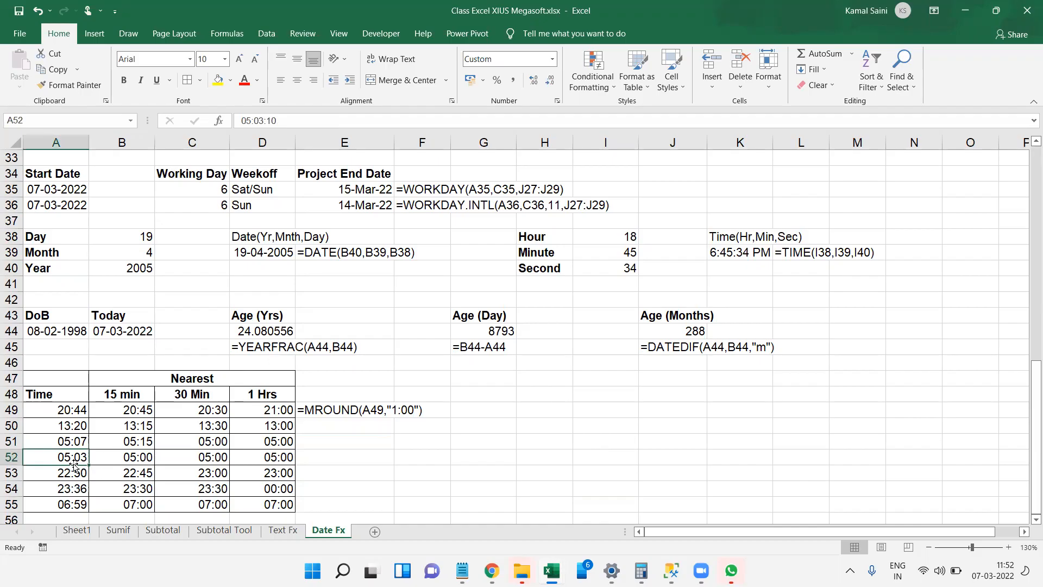
{"action": "left_click", "coordinate": [111, 462]}
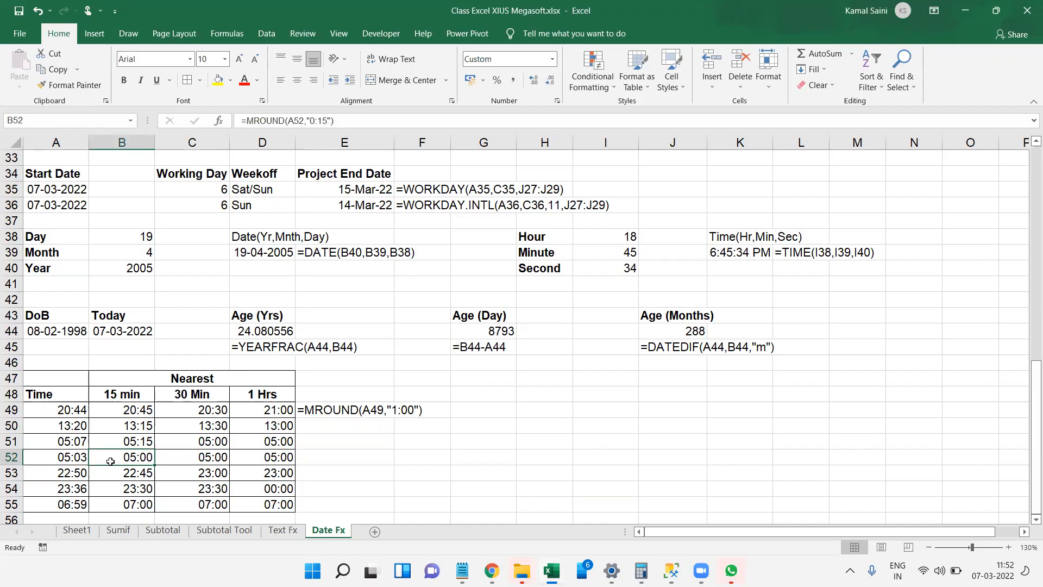
{"action": "left_click", "coordinate": [73, 459]}
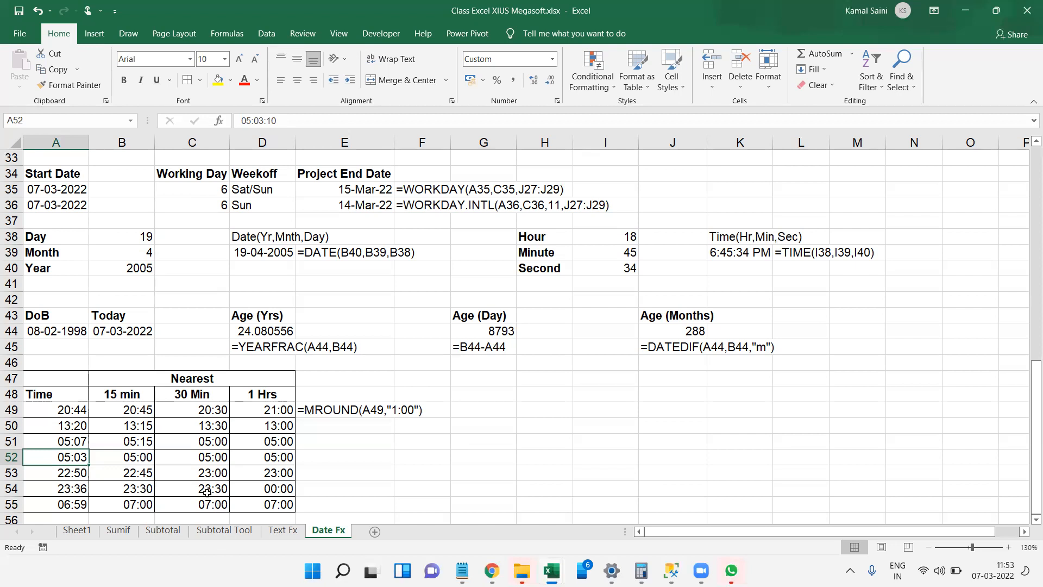
{"action": "left_click", "coordinate": [132, 459]}
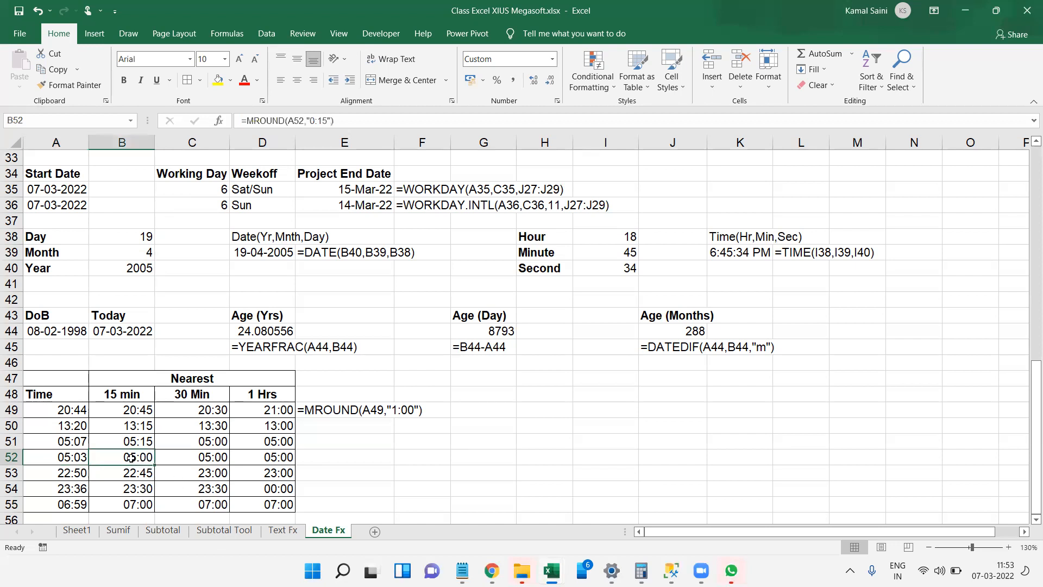
{"action": "left_click", "coordinate": [73, 458]}
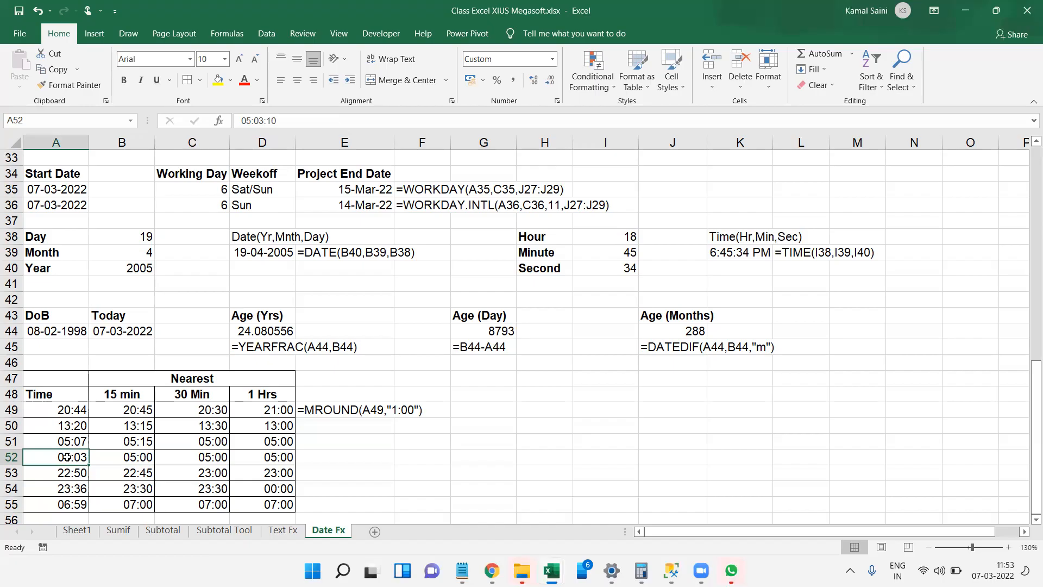
{"action": "left_click", "coordinate": [147, 457]}
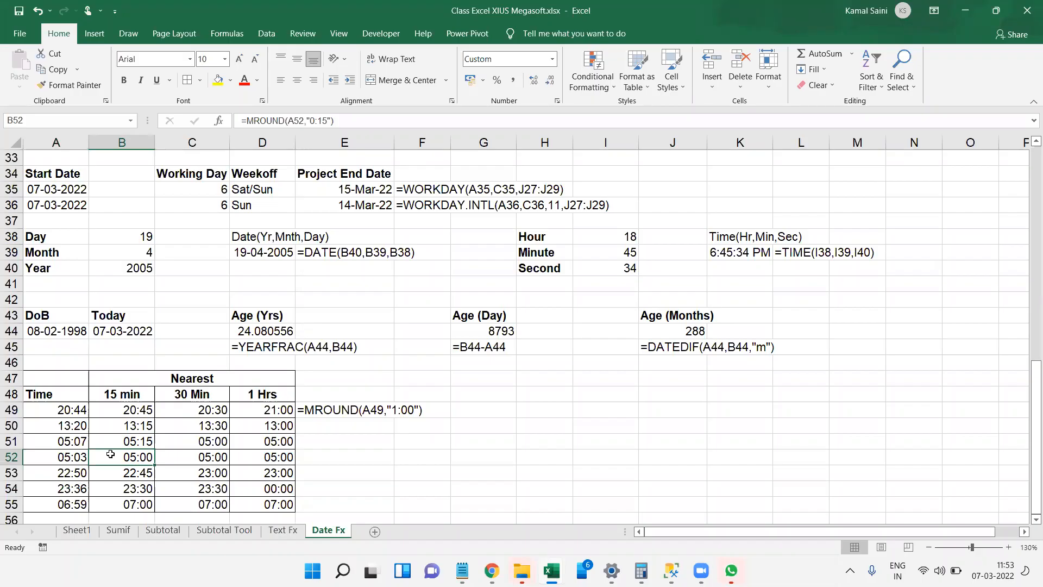
Step: Change the time in cell A52 of the rounding table to 05:07:31
{"action": "double_click", "coordinate": [82, 455]}
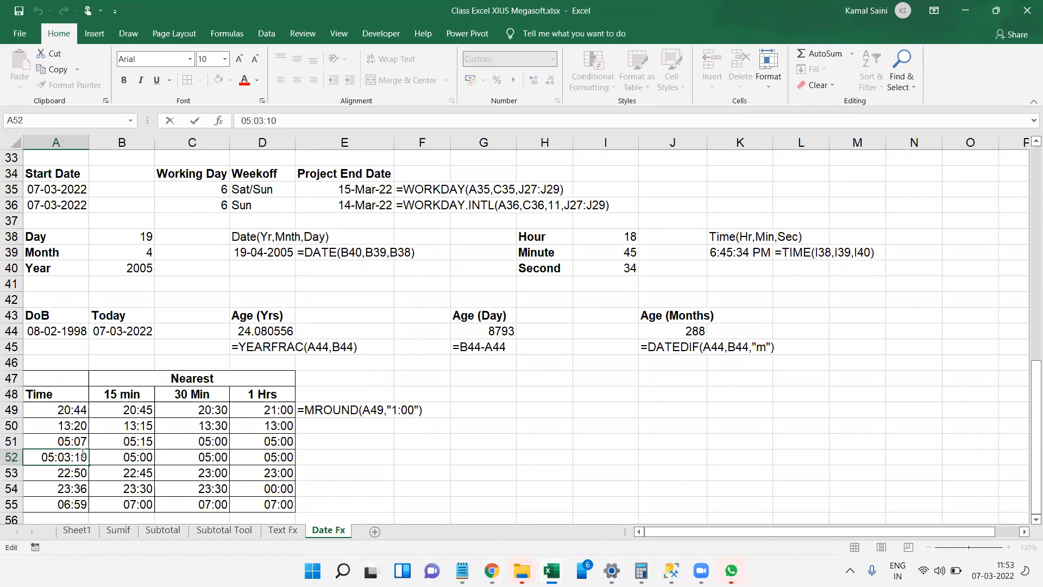
{"action": "key", "text": "shift+Left"}
{"action": "type", "text": "7"}
{"action": "key", "text": "shift+Right"}
{"action": "key", "text": "shift+Right"}
{"action": "type", "text": "3"}
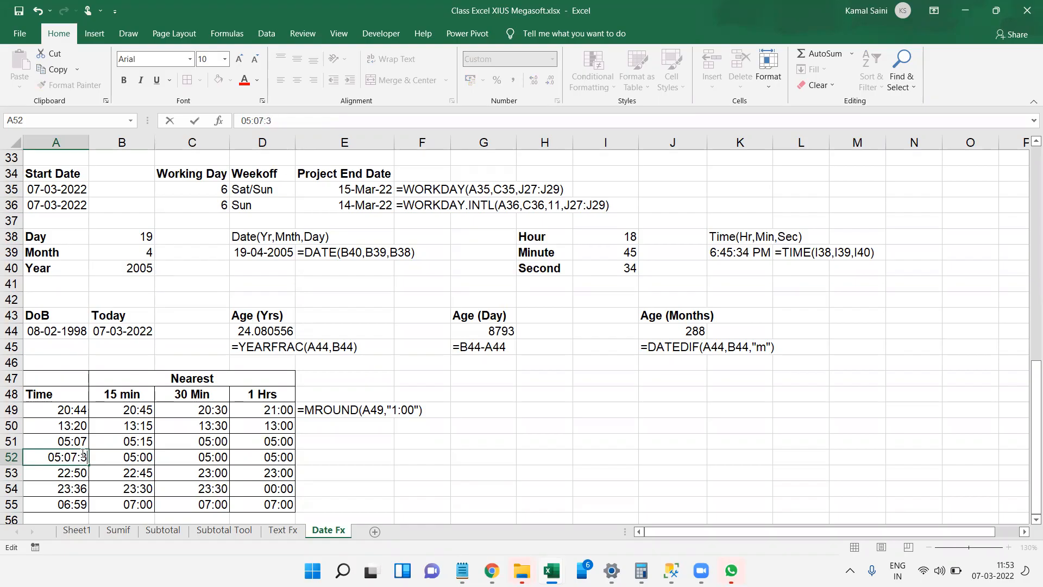
{"action": "type", "text": "1"}
{"action": "key", "text": "Return"}
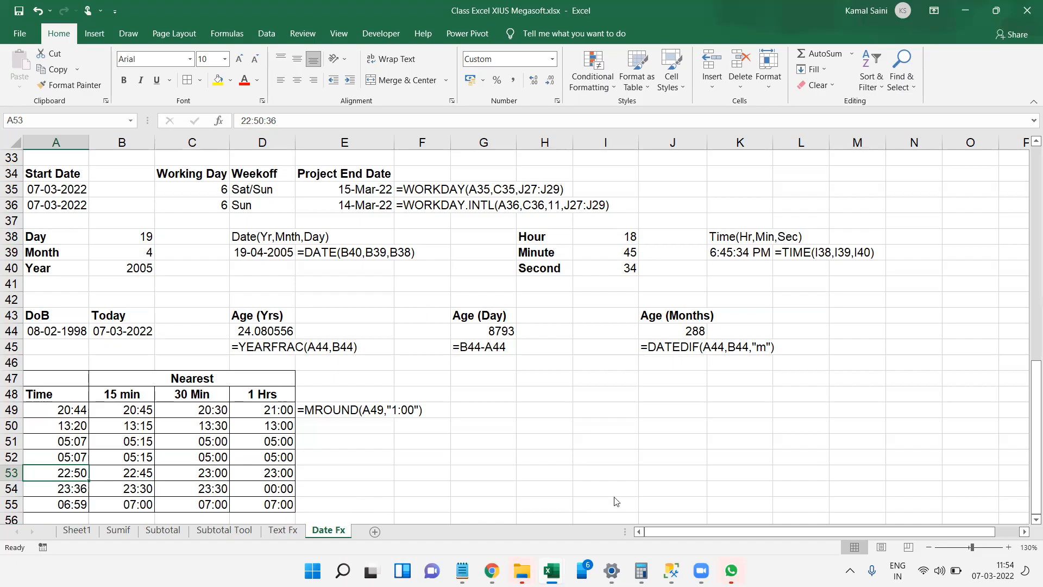
Step: Switch to the Task1 folder in File Explorer and open Question Paper1.docx in Word
{"action": "mouse_move", "coordinate": [522, 570]}
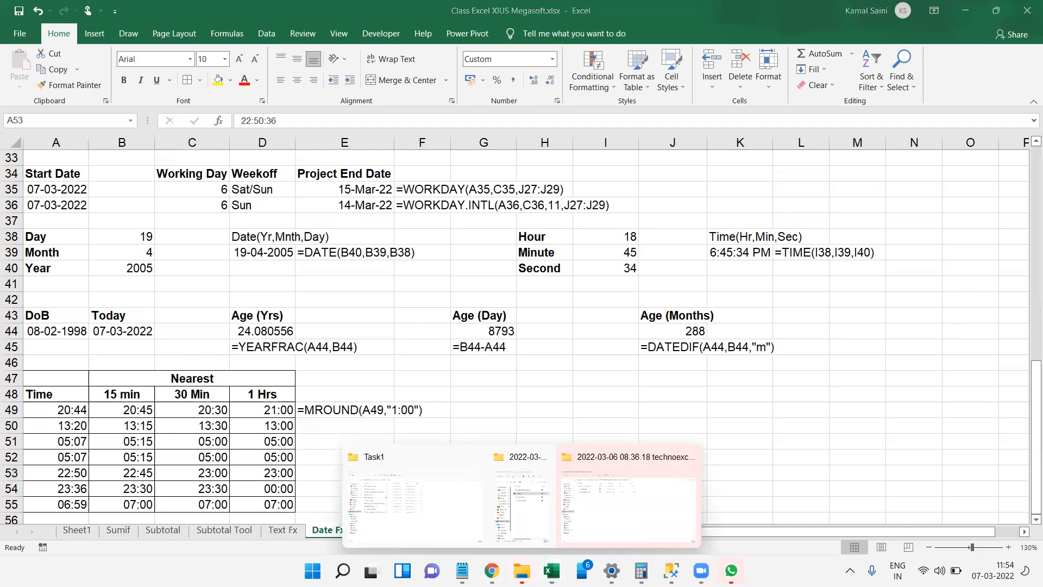
{"action": "left_click", "coordinate": [461, 525]}
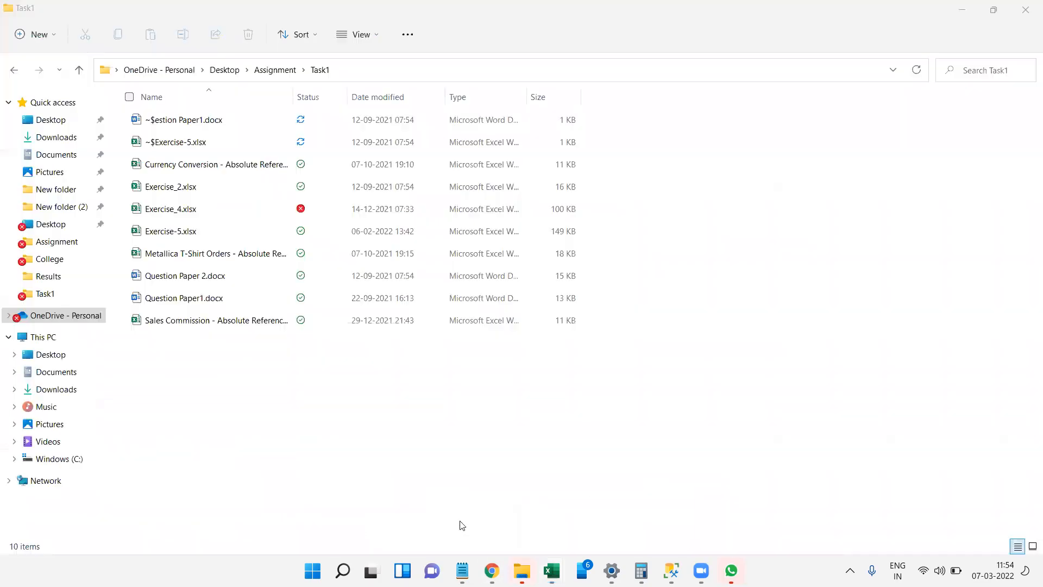
{"action": "left_click", "coordinate": [255, 297]}
{"action": "double_click", "coordinate": [255, 297]}
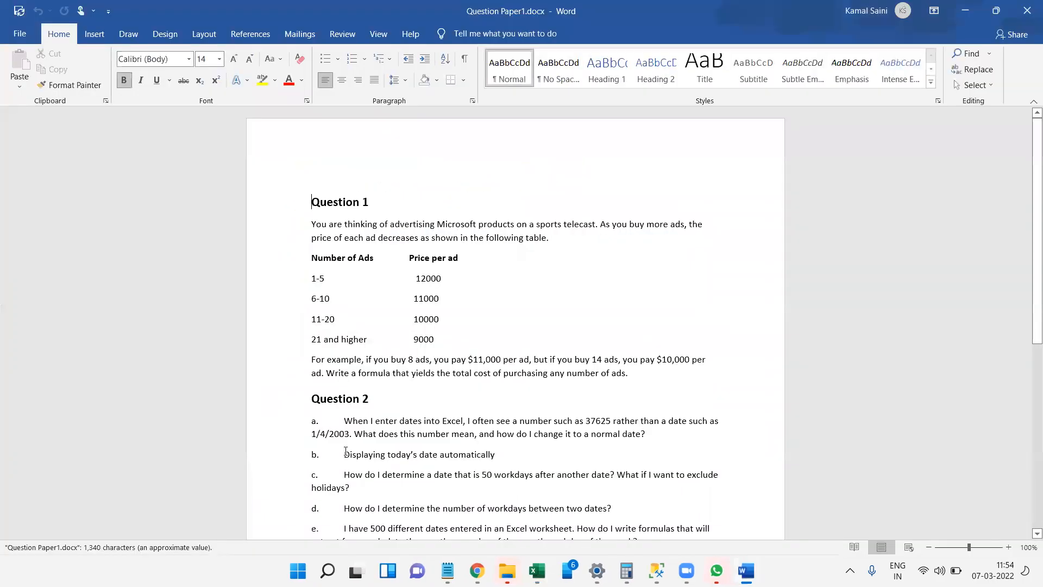
Step: Copy Question 2 with its parts a to f from the Word document and paste it at A58 of the Date Fx sheet in Excel
{"action": "left_click_drag", "start_coordinate": [311, 399], "coordinate": [378, 236]}
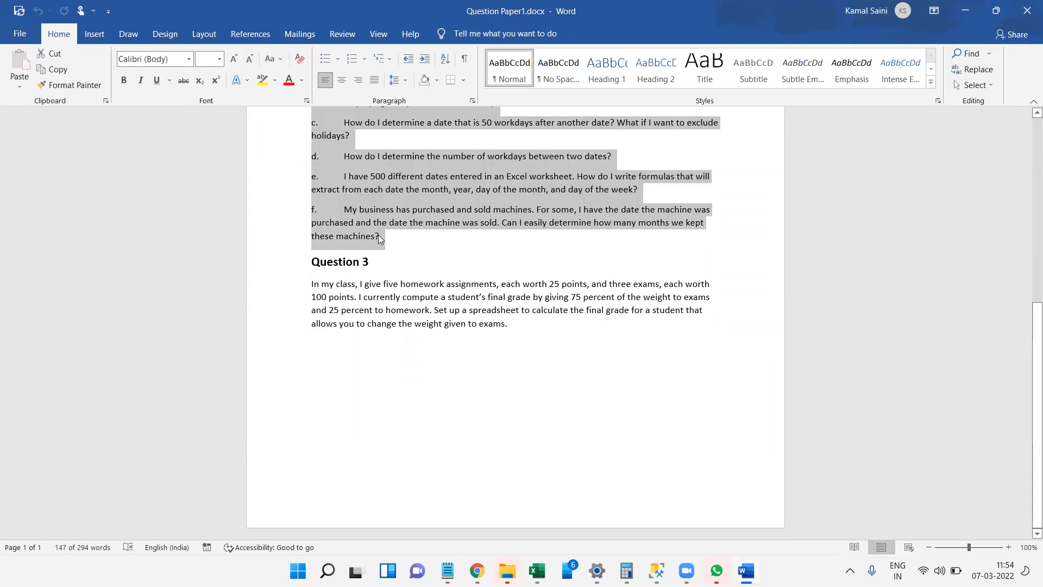
{"action": "key", "text": "alt+Tab"}
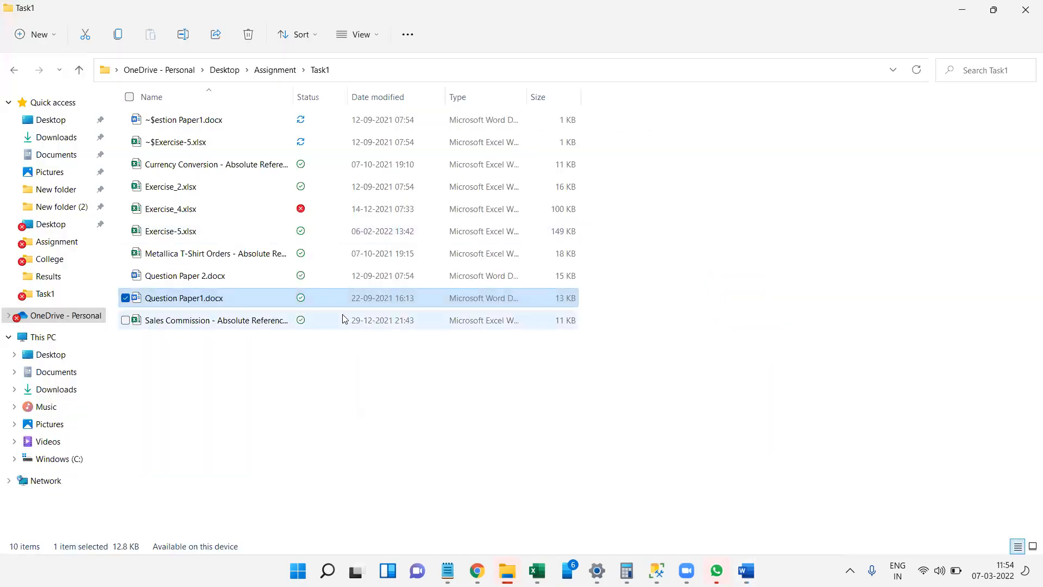
{"action": "key", "text": "alt+Tab"}
{"action": "key", "text": "alt+Tab"}
{"action": "key", "text": "alt+Tab"}
{"action": "left_click", "coordinate": [150, 413]}
{"action": "key", "text": "Left"}
{"action": "key", "text": "ctrl+Down"}
{"action": "key", "text": "Down"}
{"action": "key", "text": "Down"}
{"action": "key", "text": "Down"}
{"action": "key", "text": "Down"}
{"action": "key", "text": "Up"}
{"action": "type", "text": "Question 2 a.\tWhen I enter a date into Excel, I often see a number such as 37625 rather than a date such as 1/4/2003. What does this number mean, and how do I change it to a normal date?"}
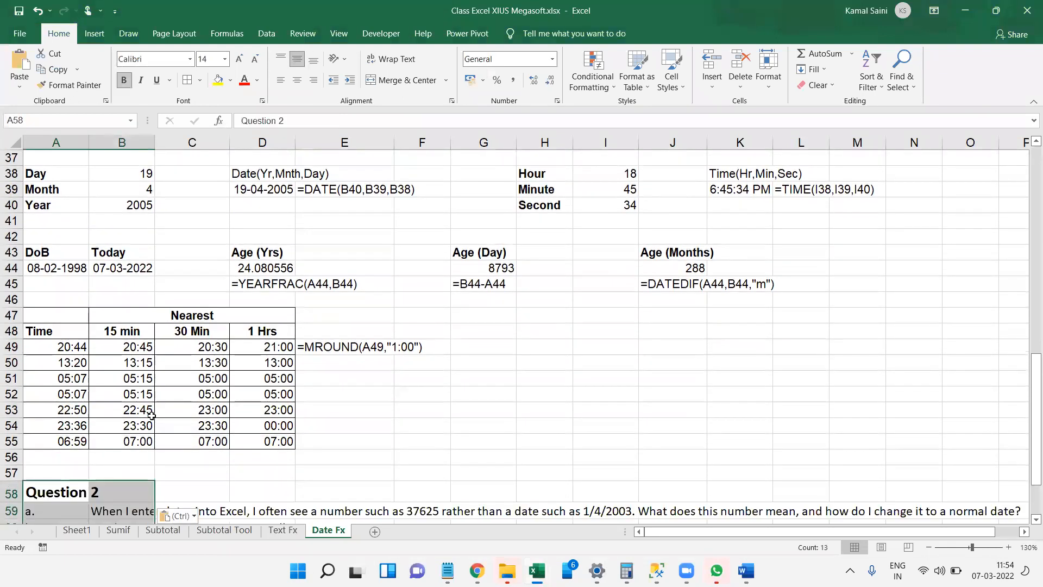
Step: Retitle the pasted heading in A58 as Questions and go to the last question's label in cell A64
{"action": "type", "text": "uet"}
{"action": "key", "text": "BackSpace"}
{"action": "type", "text": "stions"}
{"action": "key", "text": "Return"}
{"action": "type", "text": "a."}
{"action": "key", "text": "Return"}
{"action": "key", "text": "Return"}
{"action": "key", "text": "Return"}
{"action": "key", "text": "Return"}
{"action": "key", "text": "Return"}
{"action": "key", "text": "Return"}
{"action": "key", "text": "Return"}
{"action": "key", "text": "Return"}
{"action": "key", "text": "Return"}
{"action": "key", "text": "Return"}
{"action": "key", "text": "Return"}
{"action": "key", "text": "Return"}
{"action": "key", "text": "Return"}
{"action": "key", "text": "Return"}
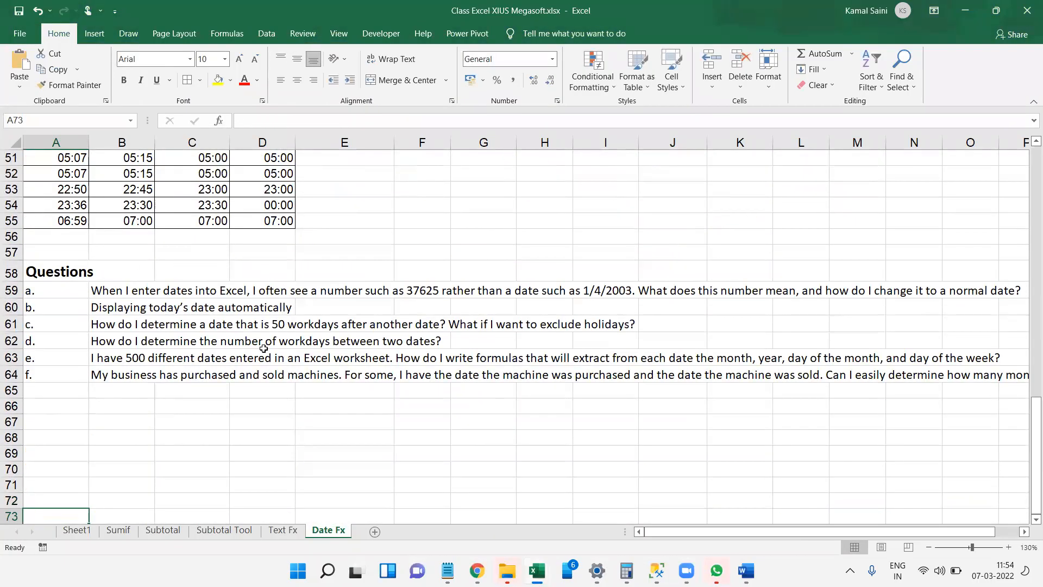
{"action": "key", "text": "ctrl+Up"}
{"action": "key", "text": "ctrl+Up"}
{"action": "key", "text": "ctrl+Up"}
{"action": "key", "text": "ctrl+Up"}
{"action": "key", "text": "ctrl+Up"}
{"action": "key", "text": "ctrl+Up"}
{"action": "key", "text": "ctrl+Up"}
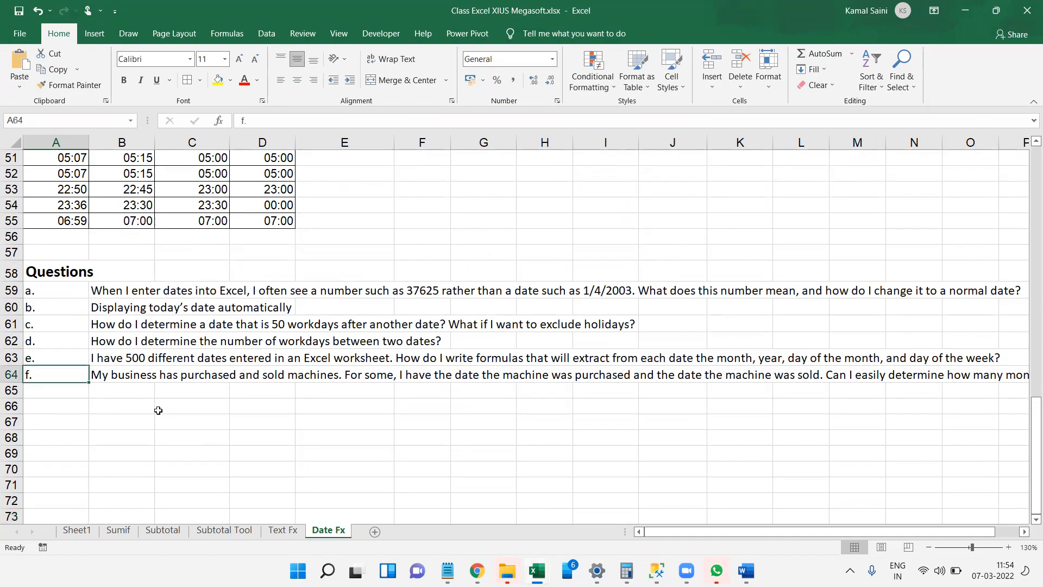